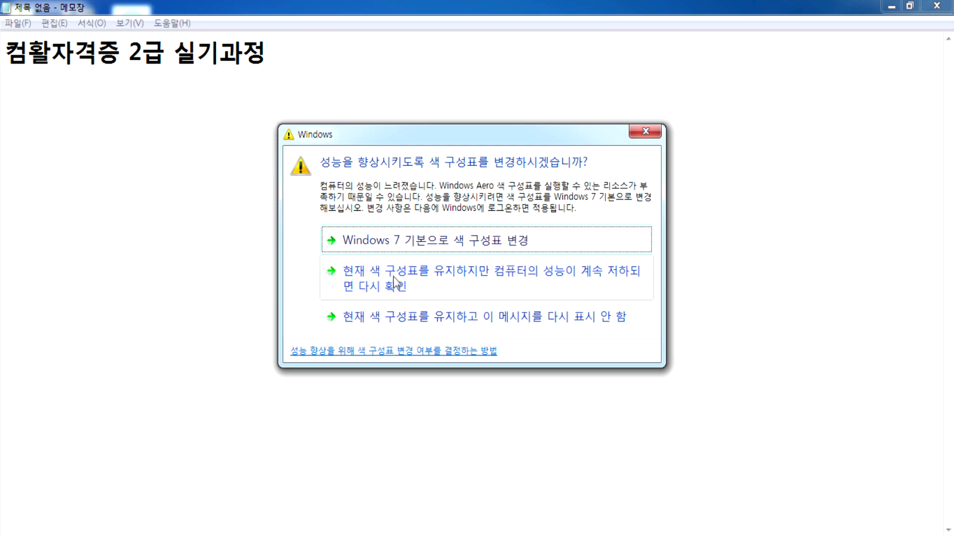
- Keep the current Windows colour scheme without showing the message again, and switch to the Chrome browser
click(353, 320)
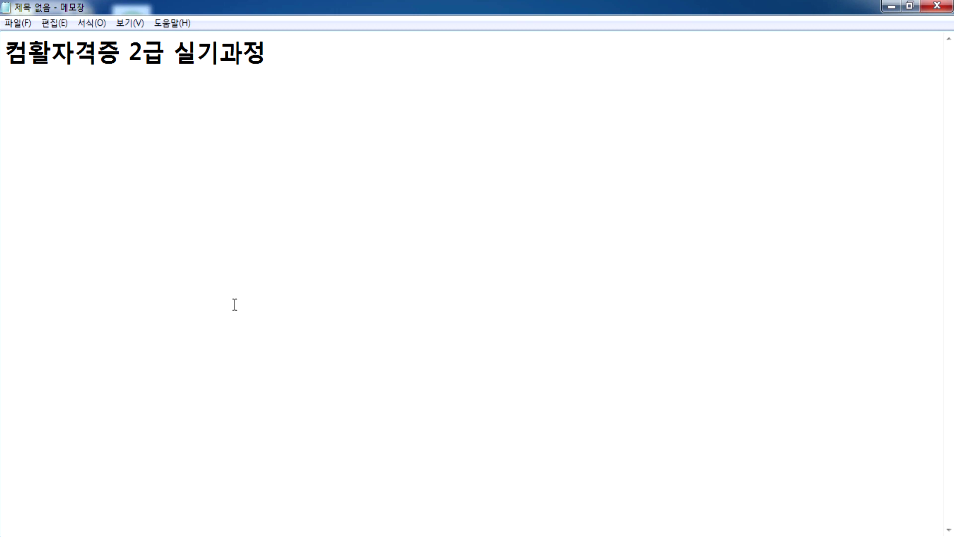
click(216, 534)
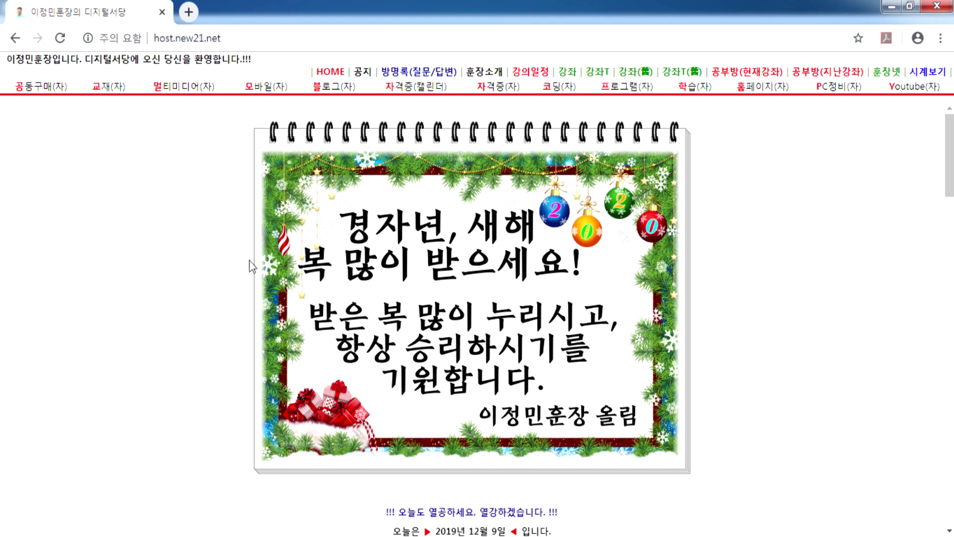
- Open the 대한상공회의소 검정사업단(원서접수&합격자발표) site from the home page's link list and close its notice banner
scroll(199, 249, down, 15)
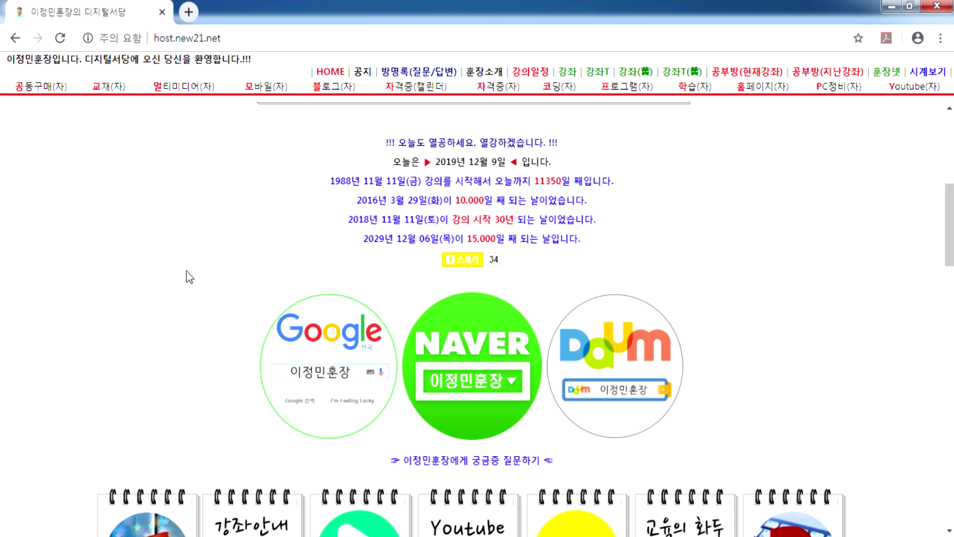
scroll(157, 303, down, 5)
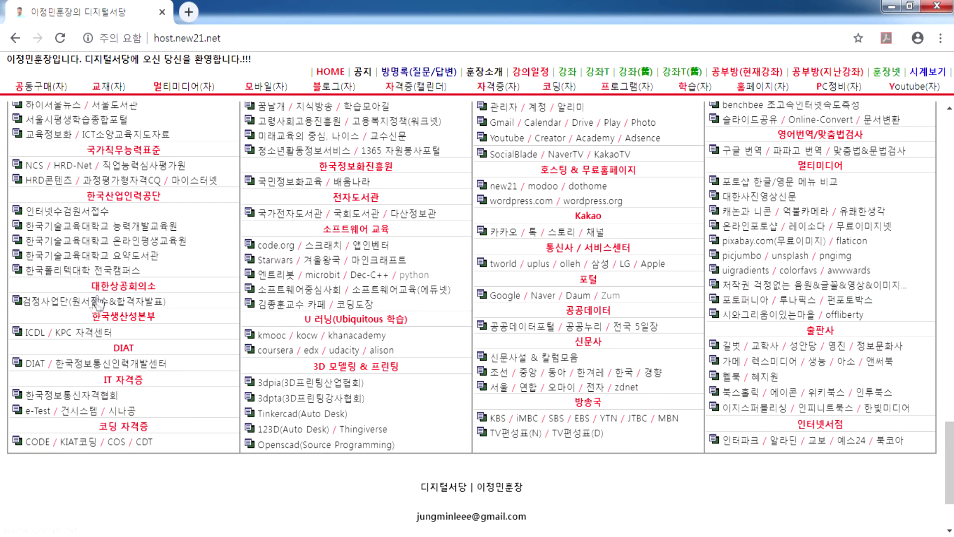
click(54, 304)
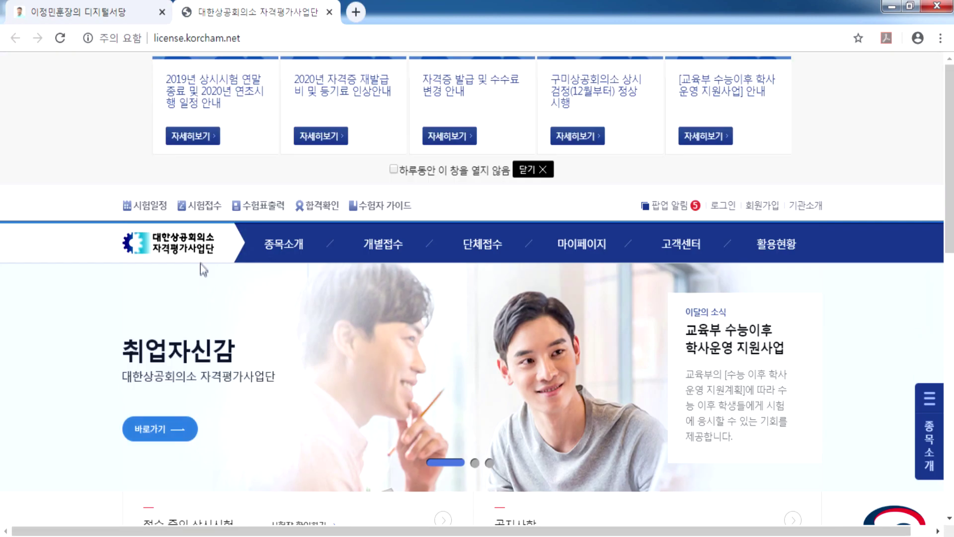
click(544, 170)
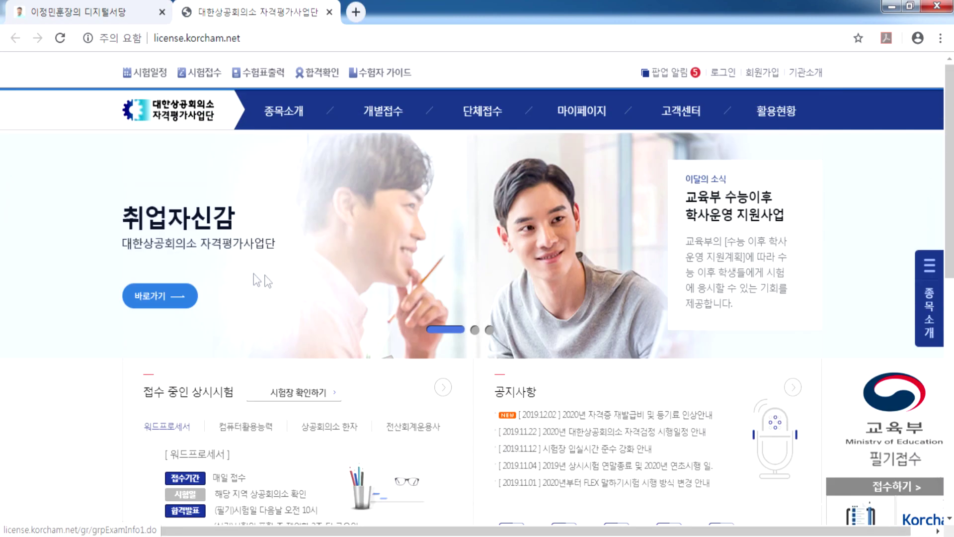
- Show the 컴퓨터활용능력 registration details in the 접수 중인 상시시험 section
scroll(391, 185, down, 5)
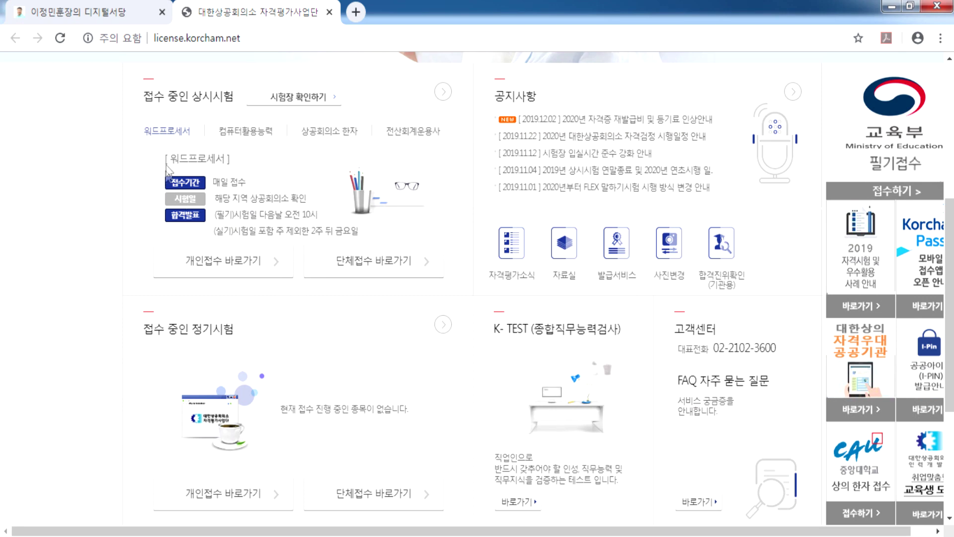
click(239, 132)
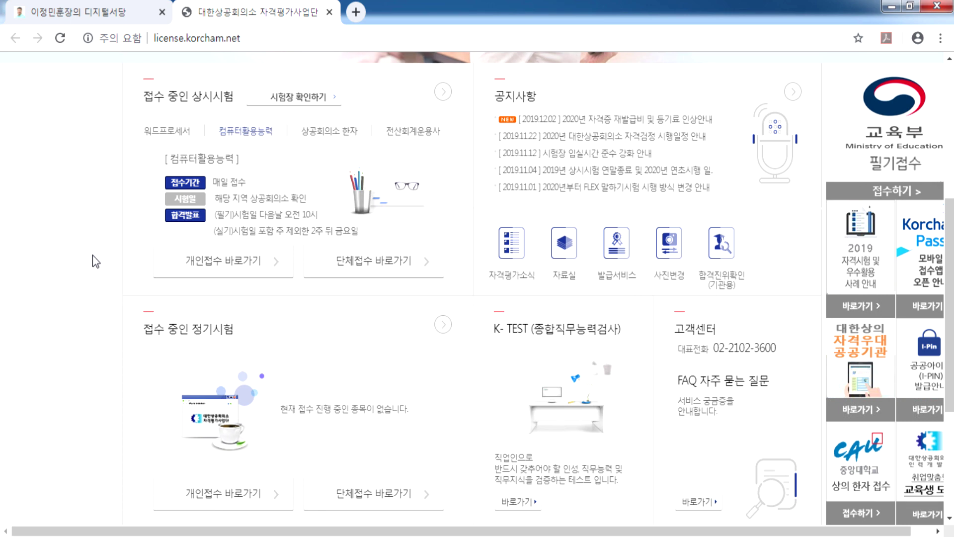
- Open the 전체시험일정 page under 종목소개 and look through the 정기시험 일정 table
scroll(91, 255, up, 6)
mouse_move(287, 116)
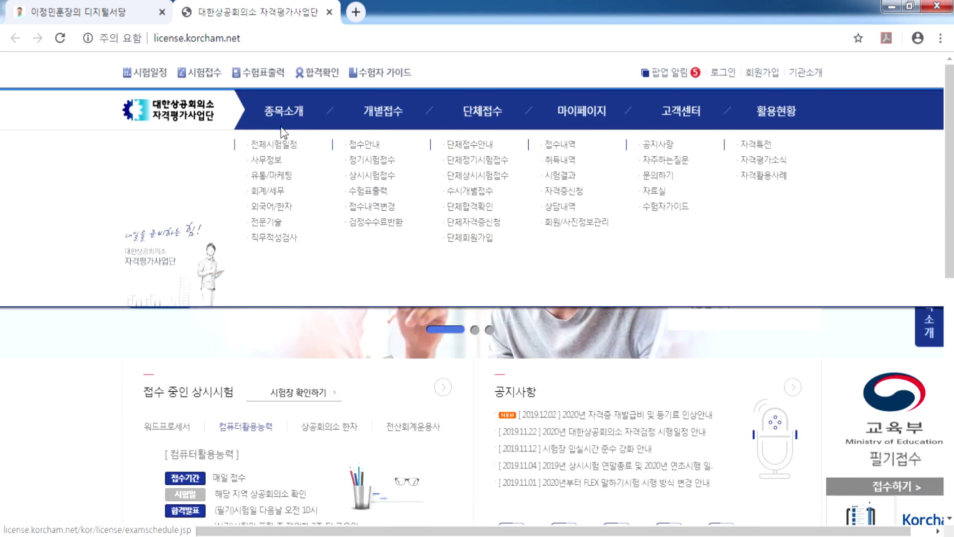
click(273, 150)
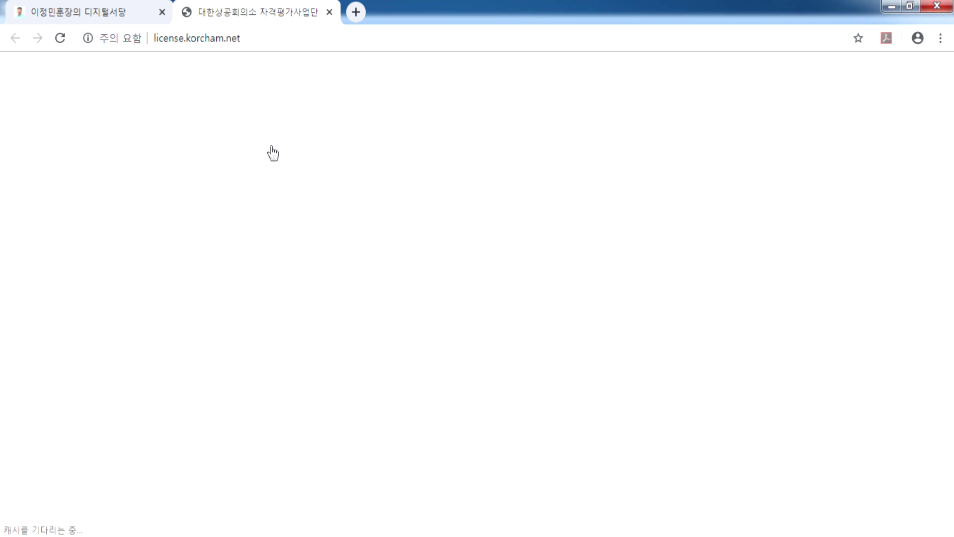
scroll(219, 232, down, 7)
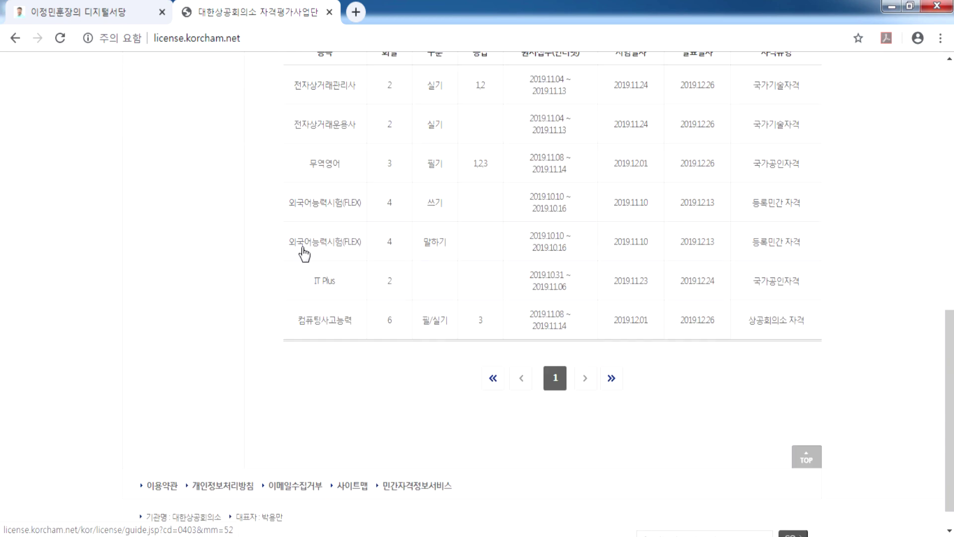
scroll(306, 246, up, 1)
scroll(306, 246, up, 2)
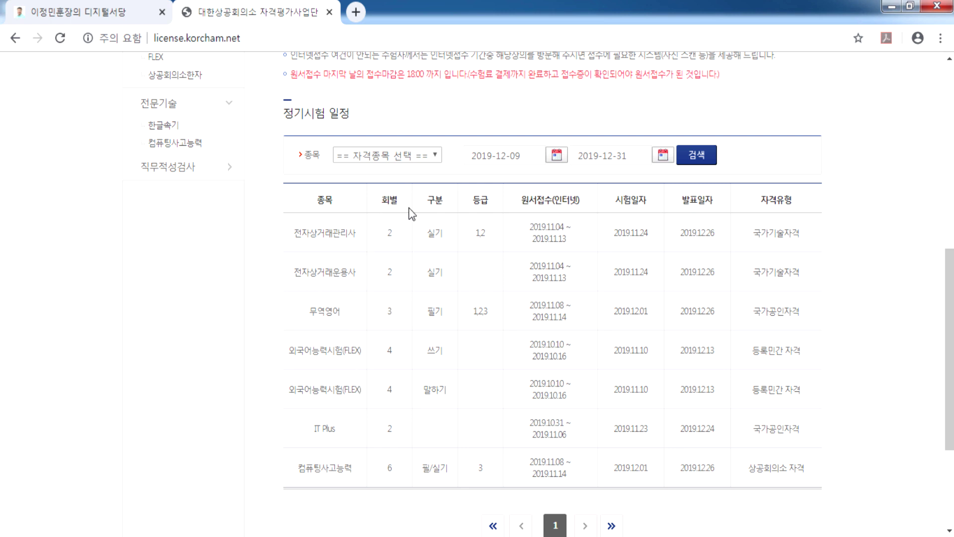
- Search the 정기시험 일정 for the 컴퓨터활용능력 subject
click(420, 157)
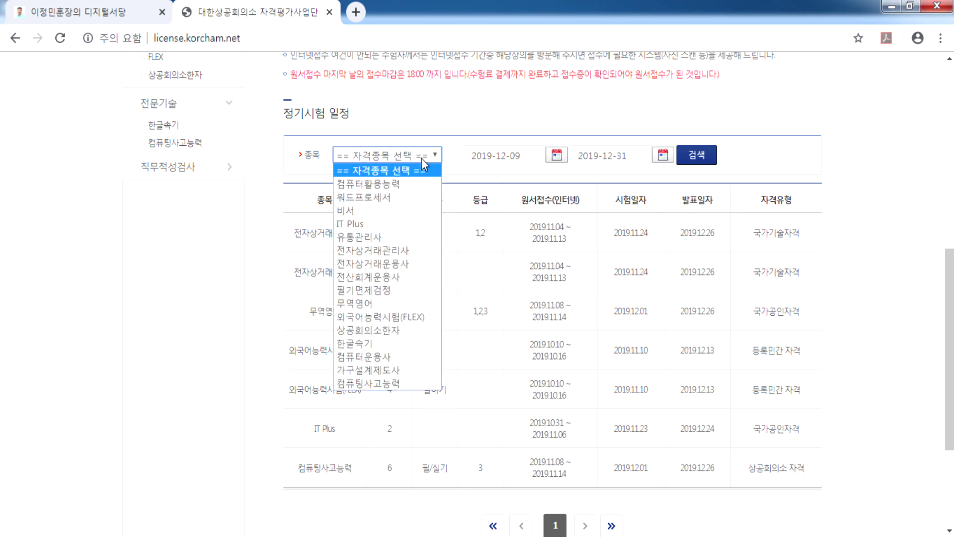
click(383, 183)
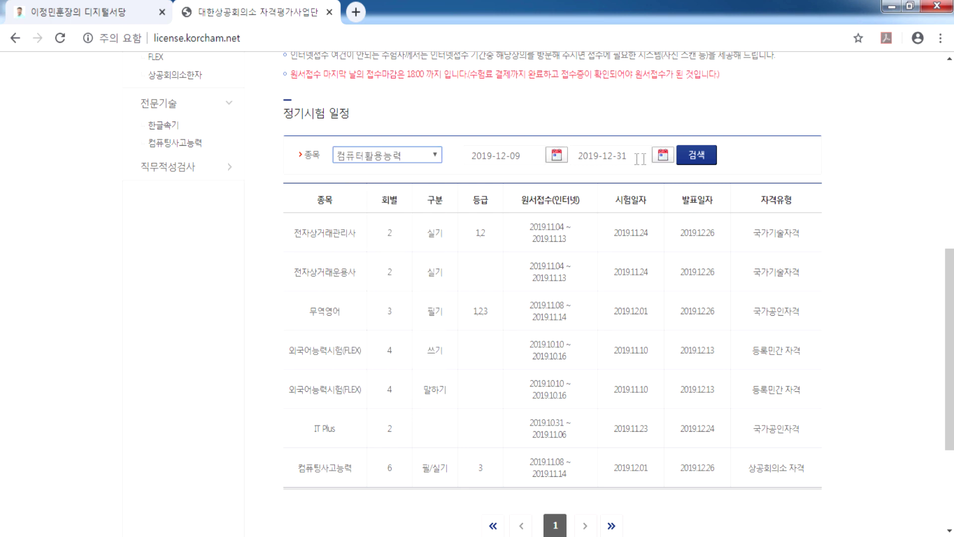
click(695, 154)
scroll(474, 267, down, 5)
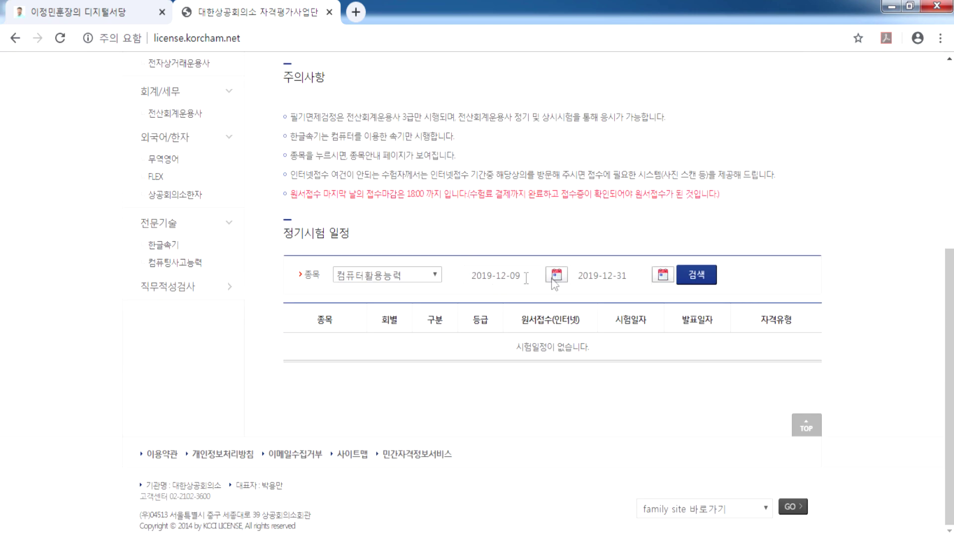
- Open the 컴퓨터활용능력 subject page under 사무정보 and read through its exam guide, including the attached files
scroll(278, 265, up, 4)
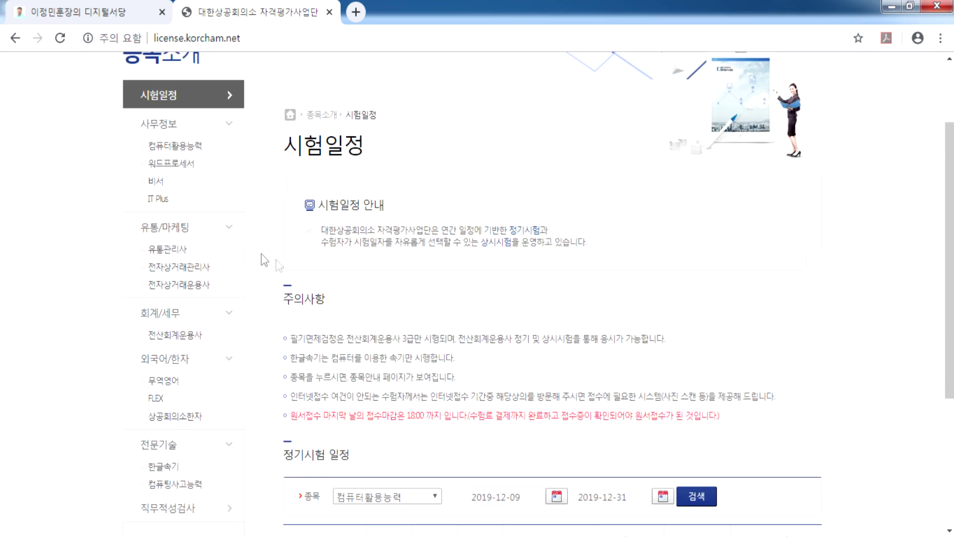
click(180, 146)
scroll(279, 259, down, 6)
scroll(296, 284, down, 12)
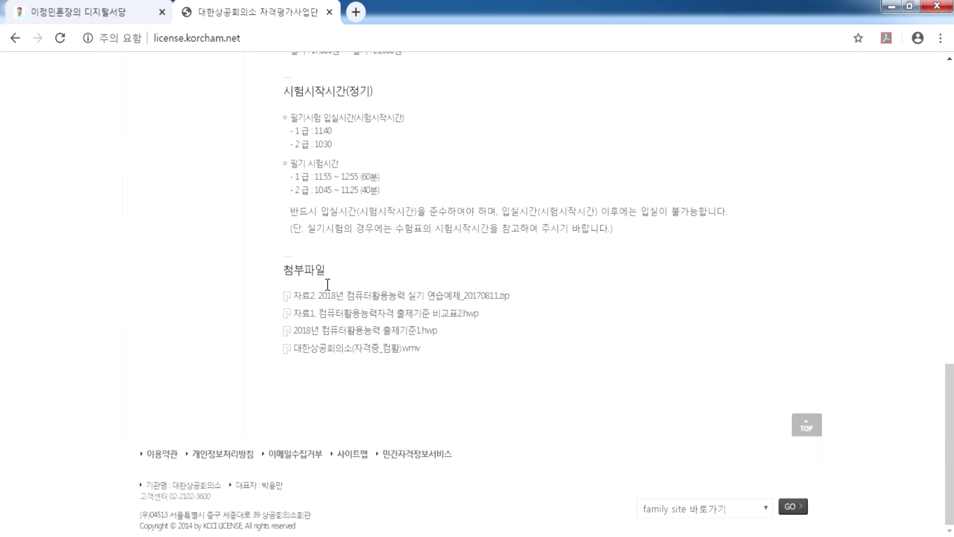
scroll(327, 284, up, 15)
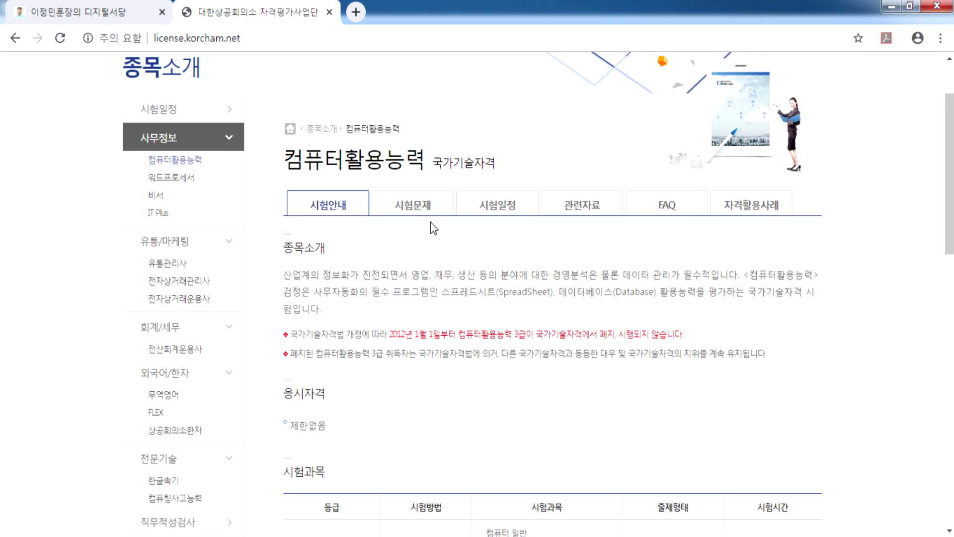
- Open the 시험일정 page for 컴퓨터활용능력 and check its 2019 regular exam table
click(498, 205)
scroll(437, 278, down, 7)
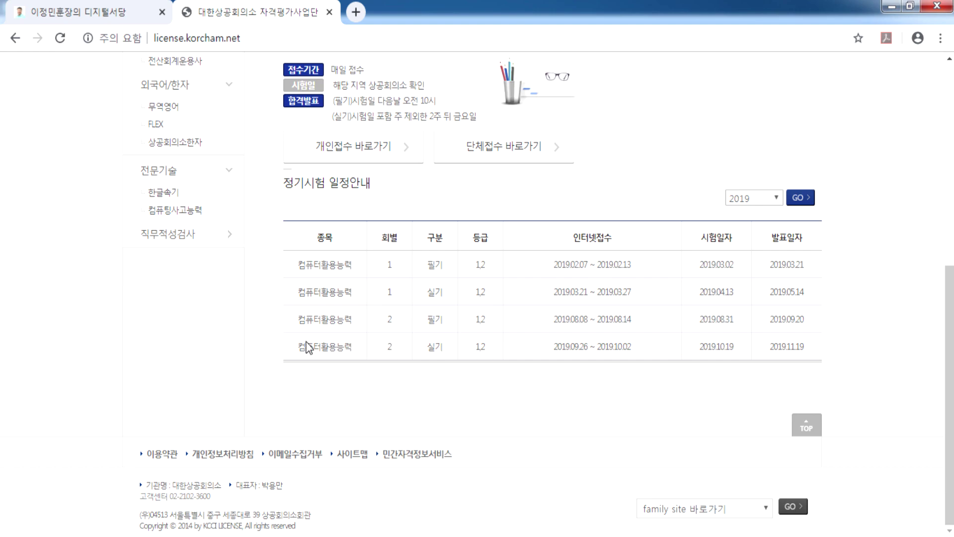
- Open the 워드프로세서 subject and check its 상시시험 and 정기시험 dates on the 시험일정 page
scroll(299, 345, up, 7)
click(196, 268)
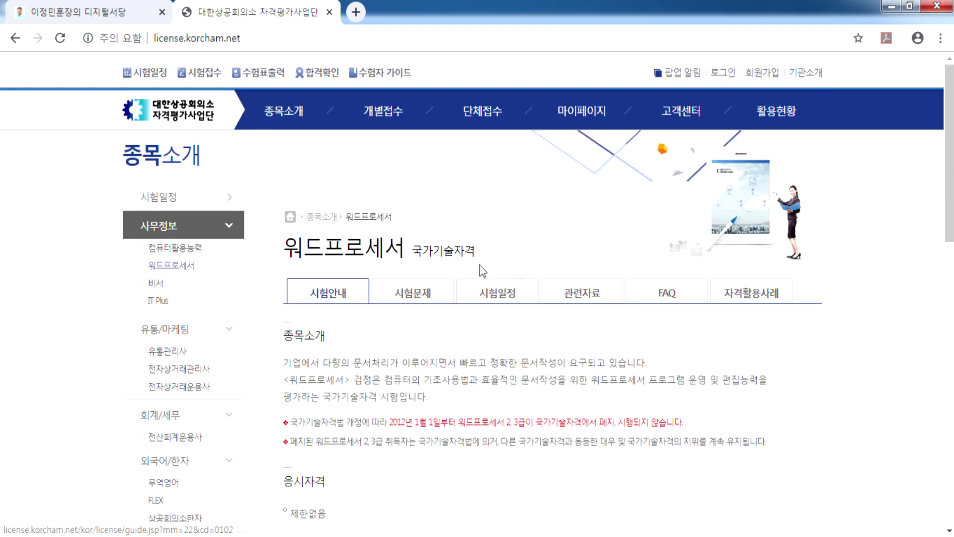
scroll(544, 285, down, 5)
scroll(518, 228, up, 3)
click(502, 146)
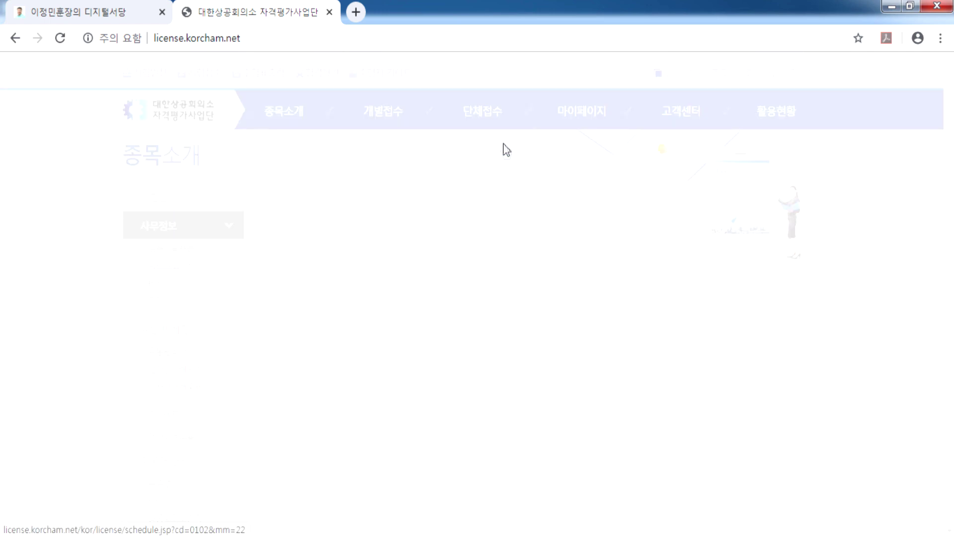
scroll(430, 300, down, 6)
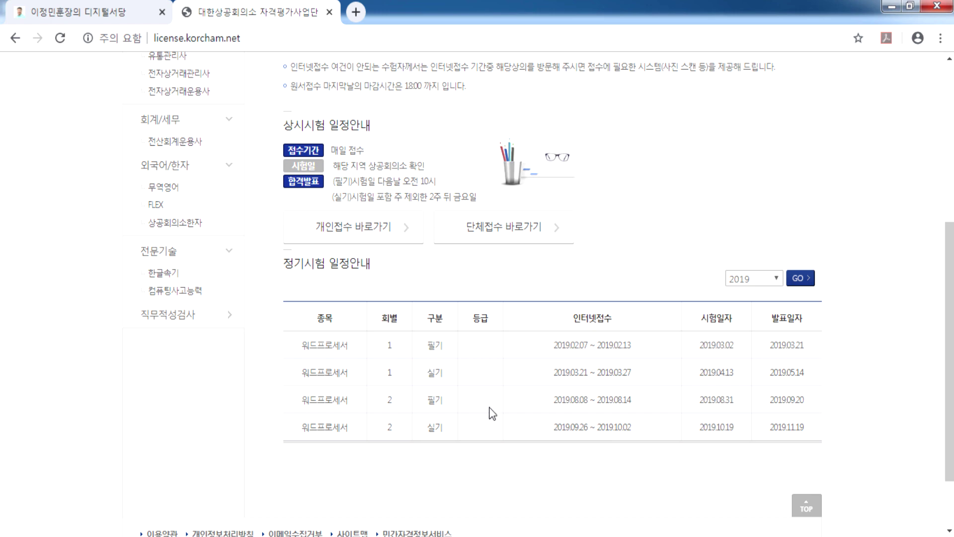
- Open the 비서 subject's 시험일정 page and check its regular exam dates
scroll(389, 366, up, 6)
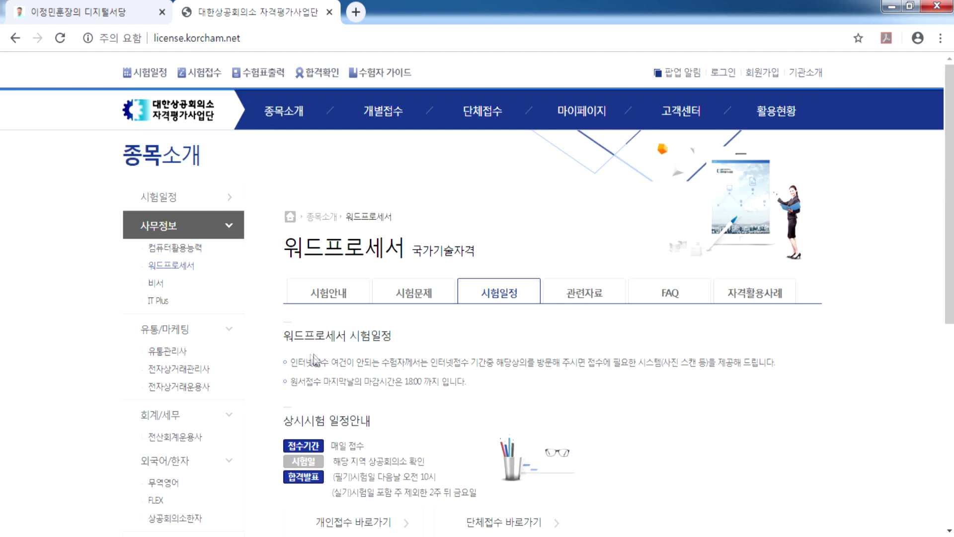
click(157, 283)
click(511, 304)
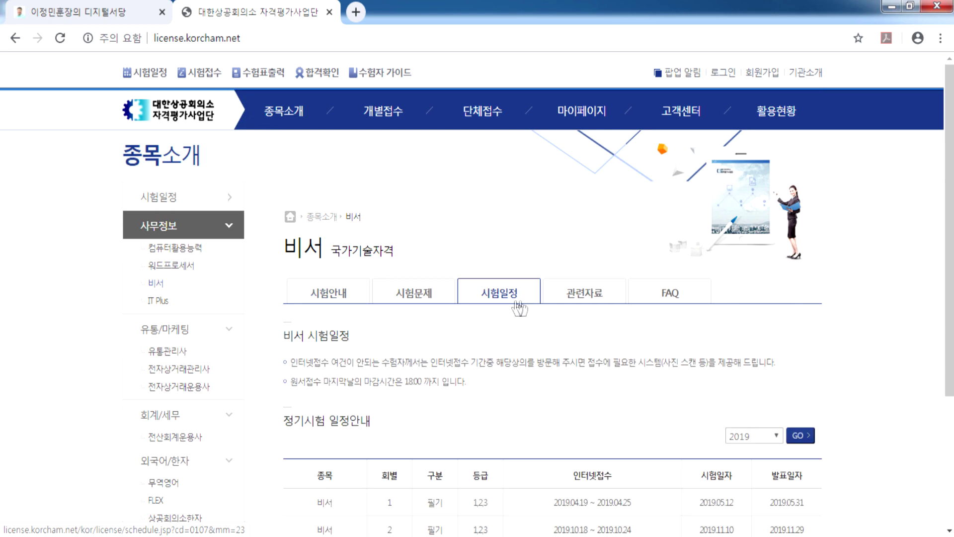
scroll(517, 308, down, 4)
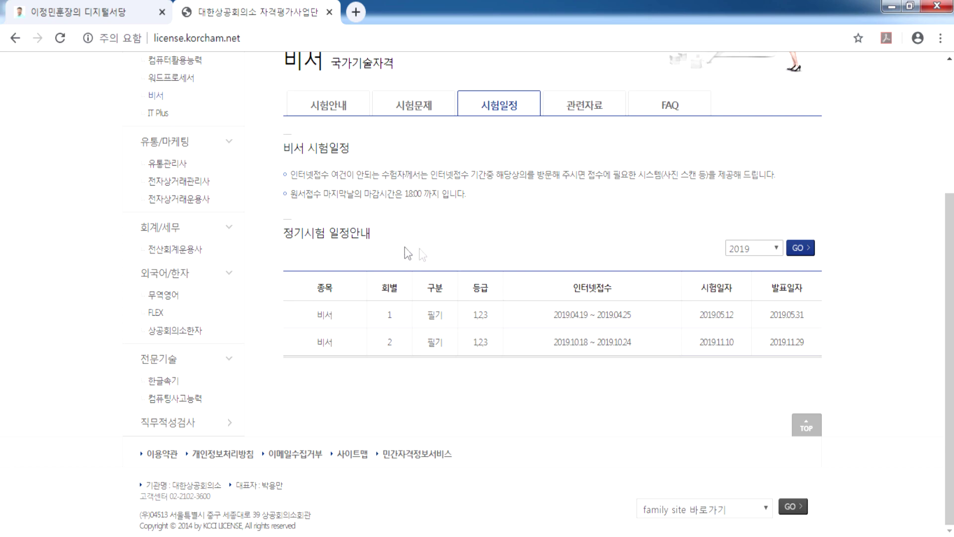
- Return to the 컴퓨터활용능력 subject and review its regular and ongoing exam schedules
scroll(179, 142, up, 2)
click(175, 134)
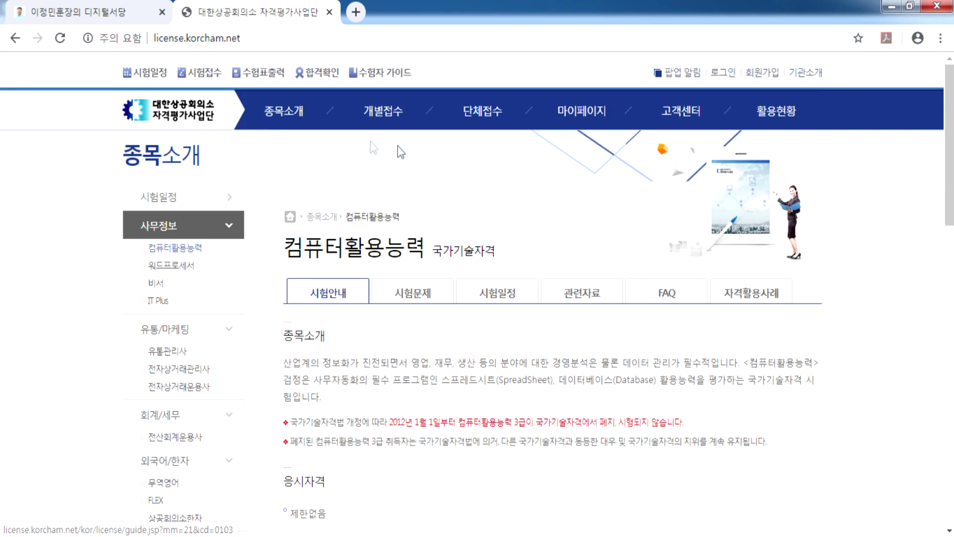
click(495, 234)
scroll(592, 293, down, 3)
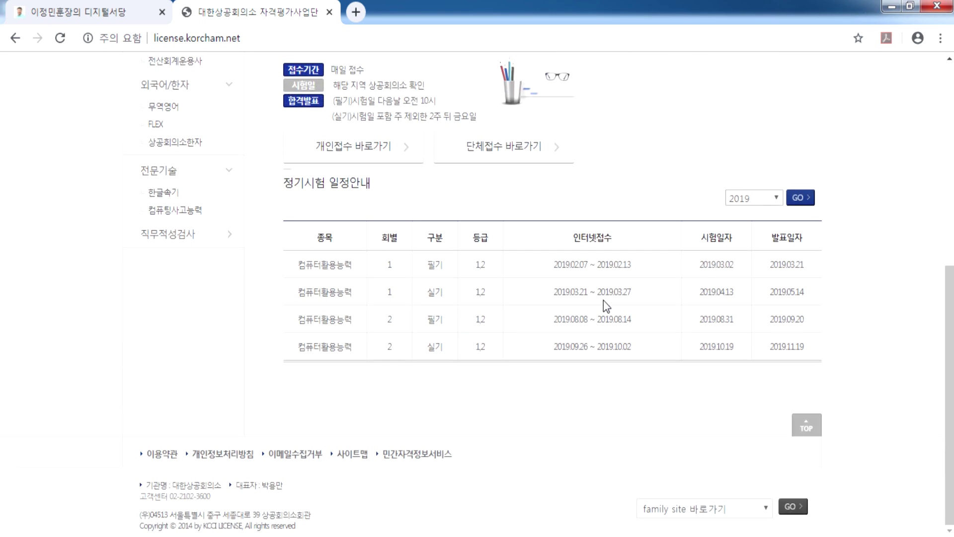
scroll(472, 360, up, 3)
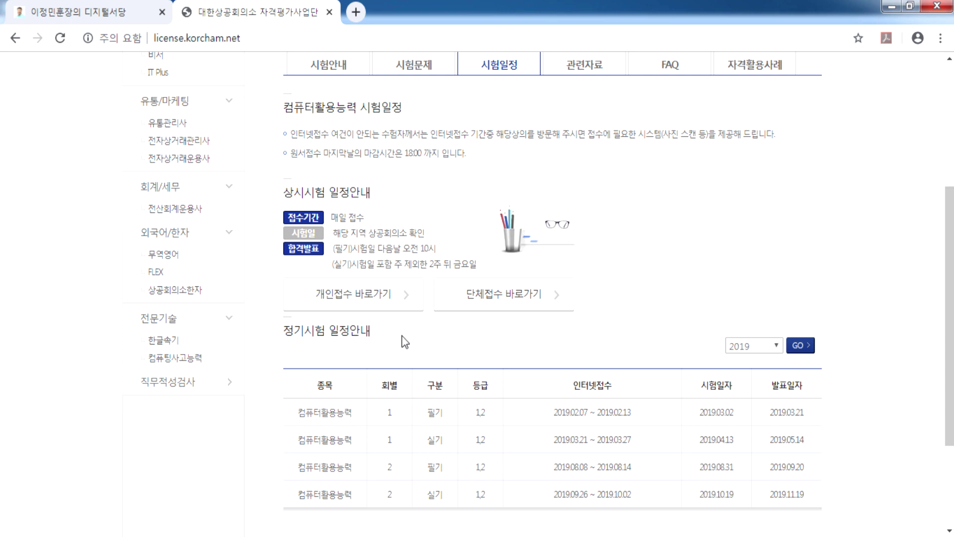
- Open the 비서 subject's 시험안내 page and examine the exam subjects for each grade
scroll(405, 342, up, 3)
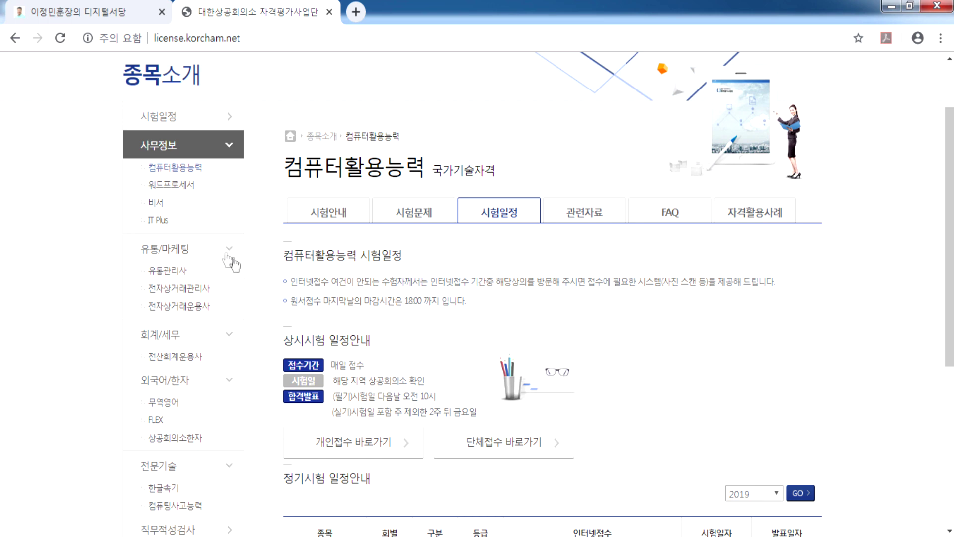
click(158, 208)
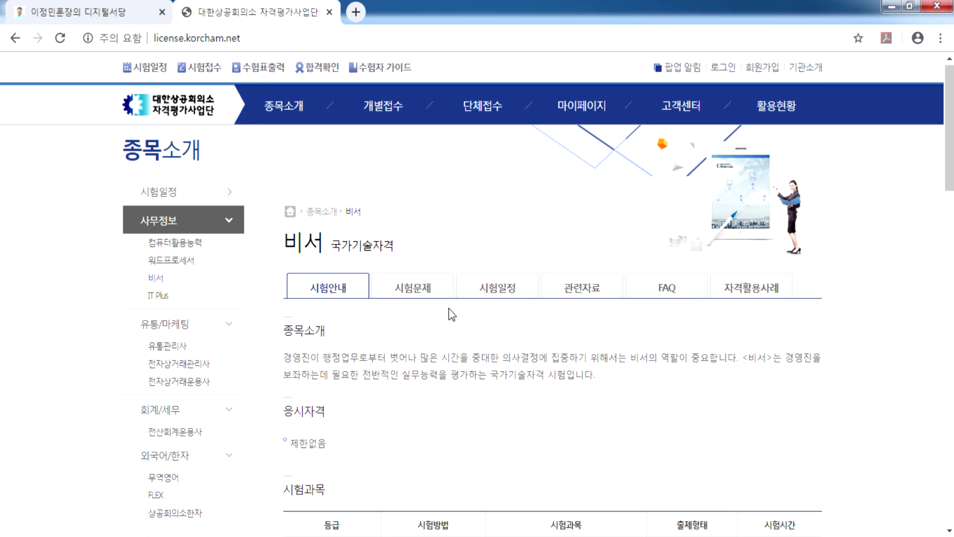
scroll(450, 314, down, 4)
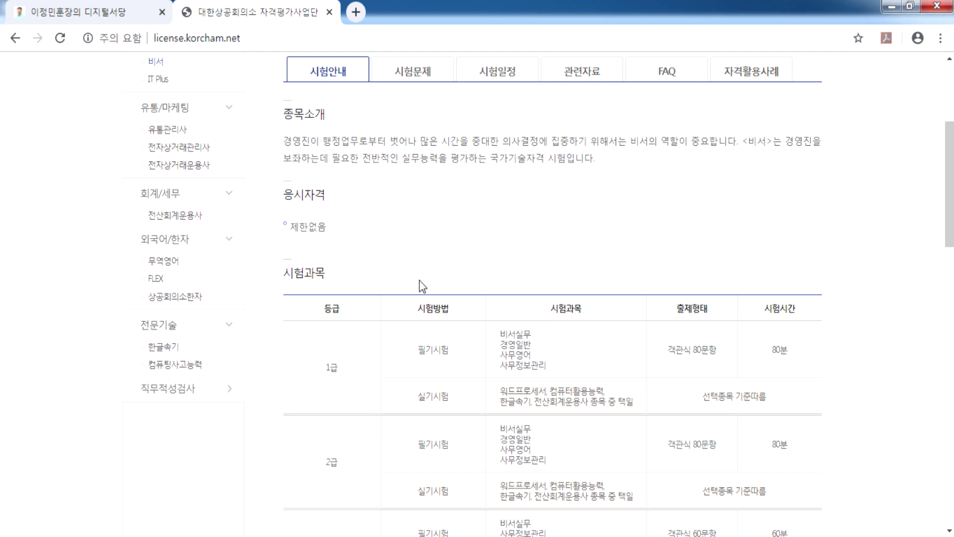
- Open the IT Plus subject's exam guide and examine its exam subjects table
scroll(355, 275, up, 3)
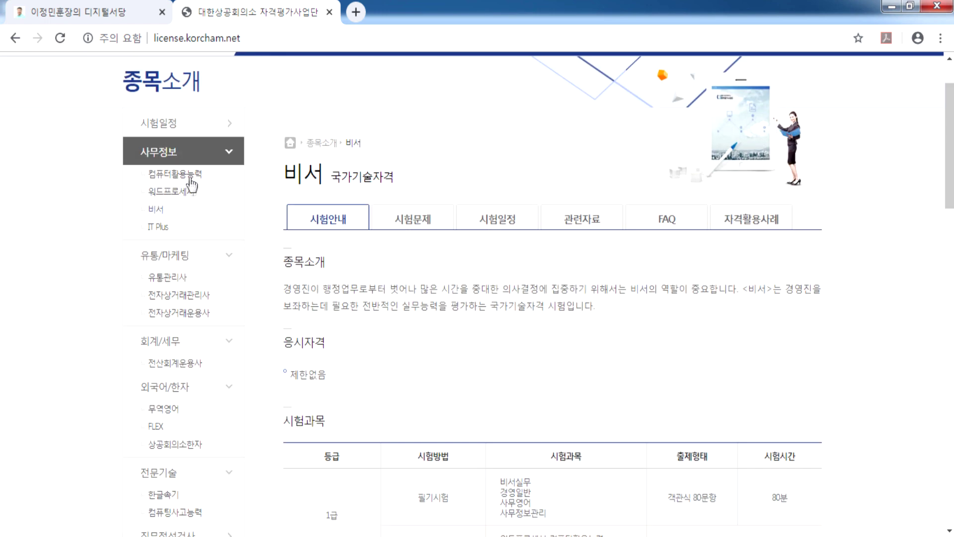
click(161, 234)
scroll(428, 289, down, 3)
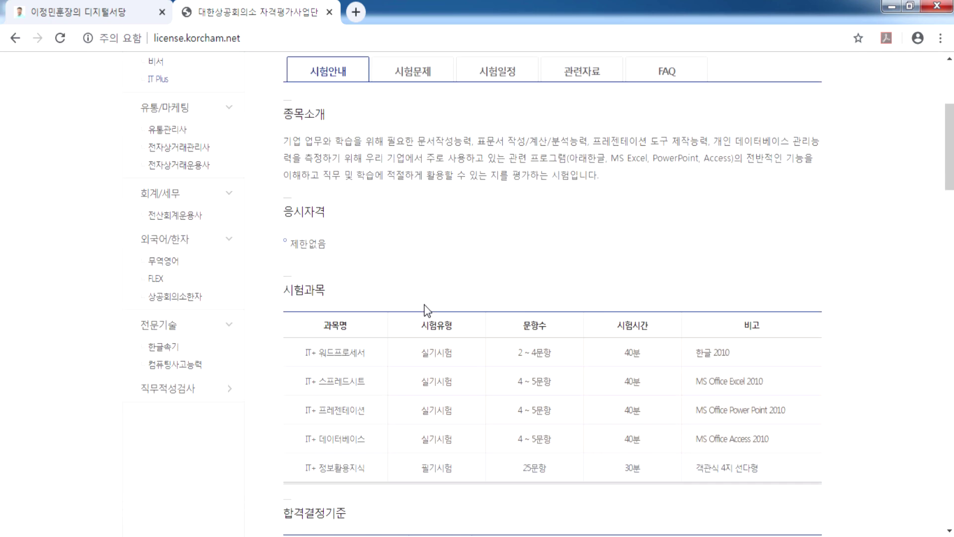
- Go back to the 컴퓨터활용능력 subject and open its 시험문제 page
scroll(425, 310, up, 3)
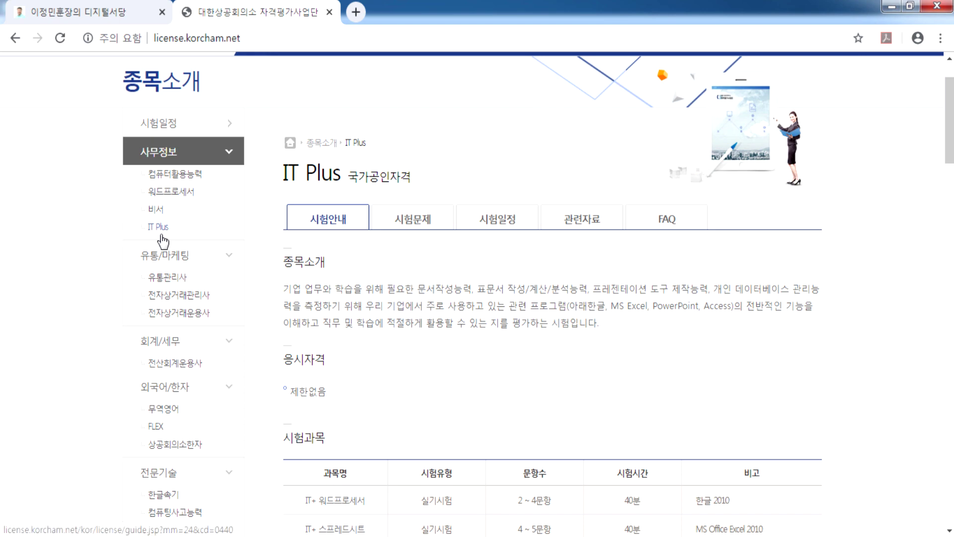
click(164, 175)
click(413, 294)
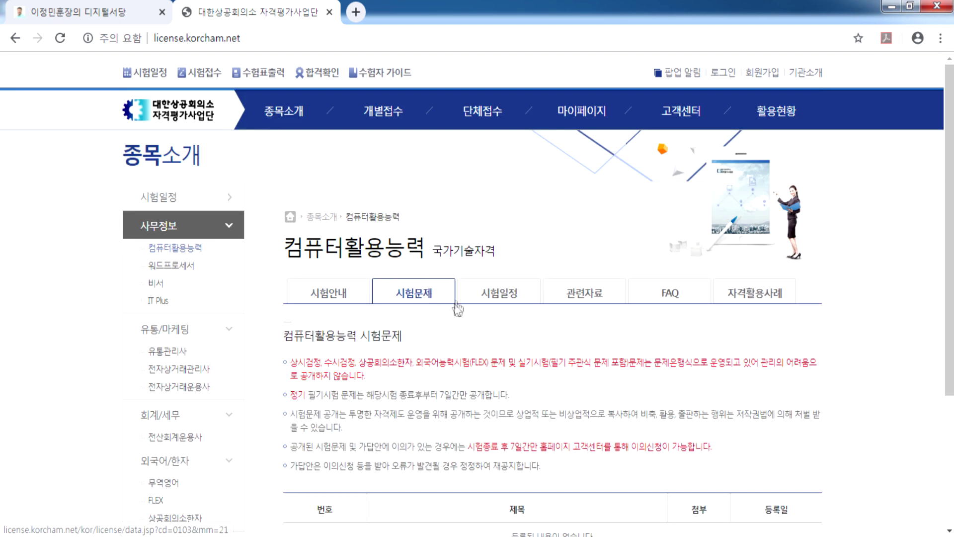
- Read the 컴퓨터활용능력 시험문제 notices, and open the 자격활용사례 page to look through its listed stories
scroll(477, 363, down, 3)
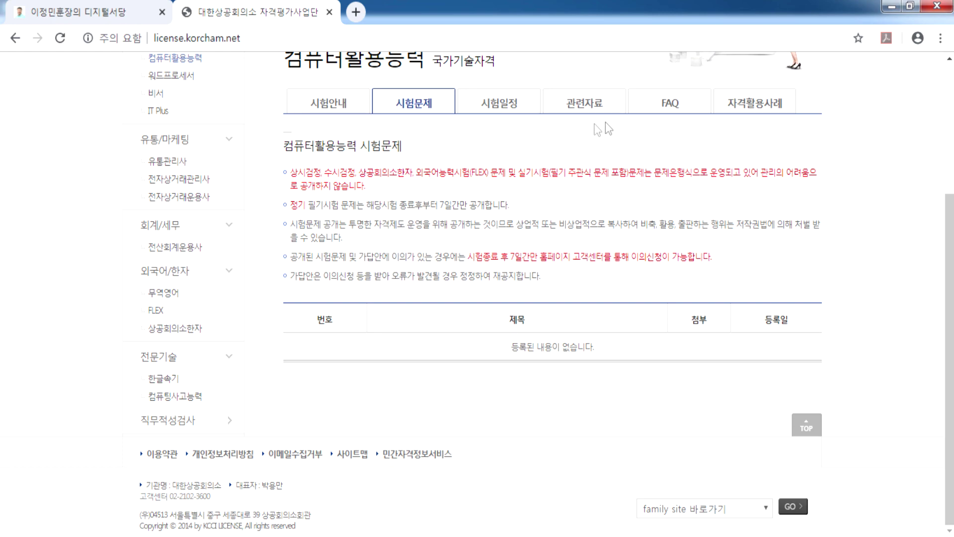
click(751, 104)
scroll(506, 320, down, 5)
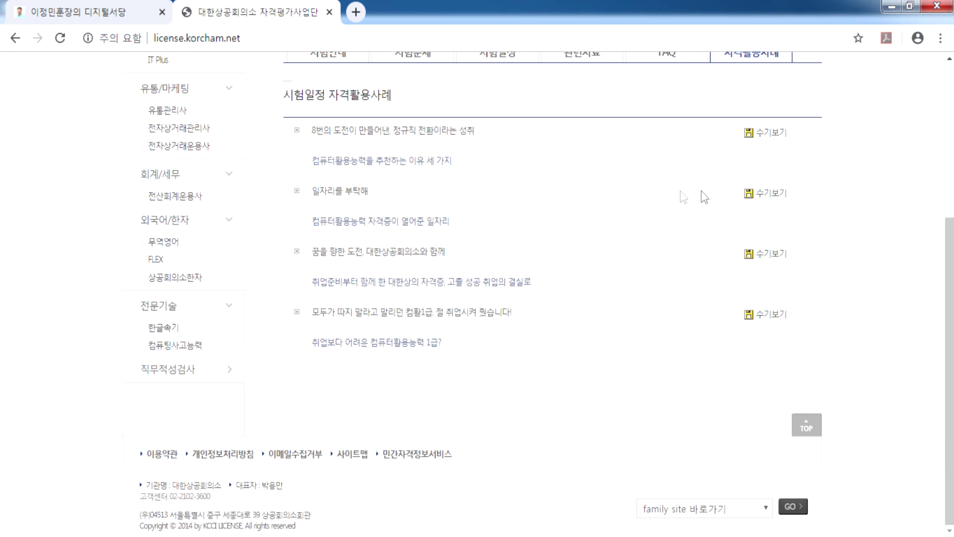
scroll(726, 254, up, 5)
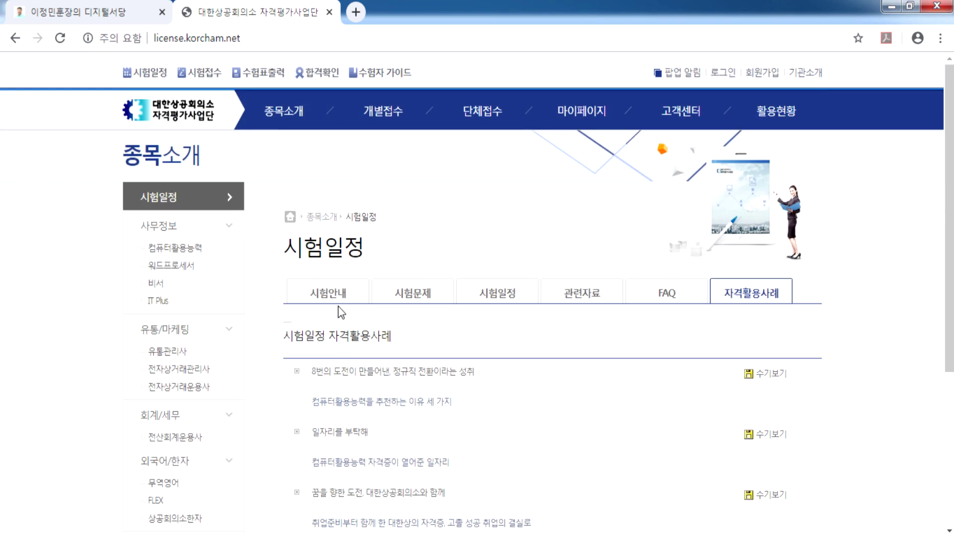
- Open the 컴퓨터활용능력 시험안내 page and examine its exam subjects, passing criteria, fees, start times and attached files
click(333, 295)
scroll(402, 315, down, 10)
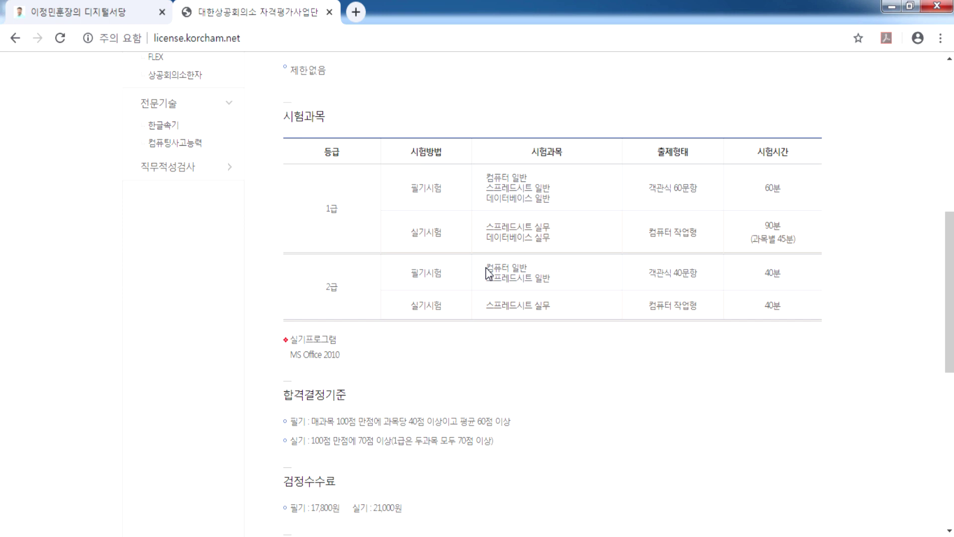
scroll(486, 274, down, 5)
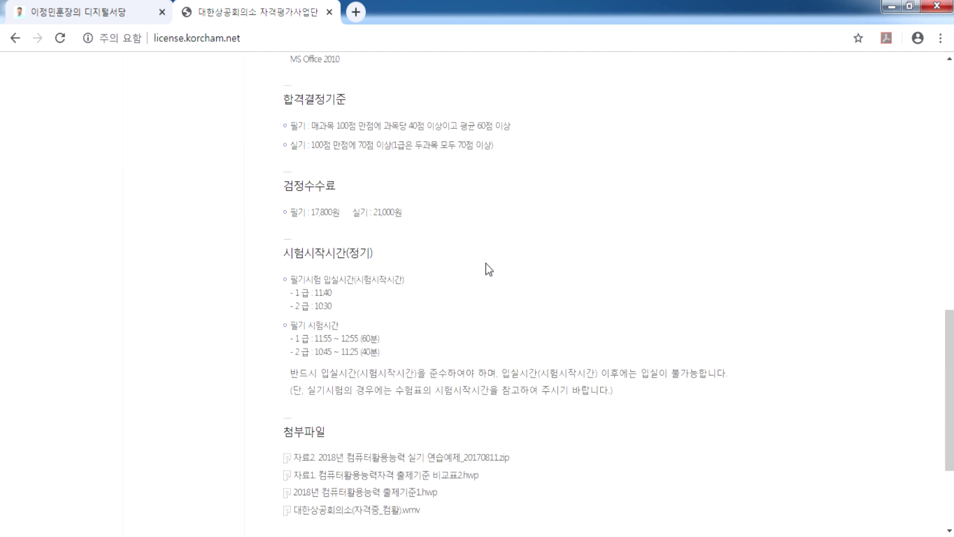
scroll(485, 271, down, 3)
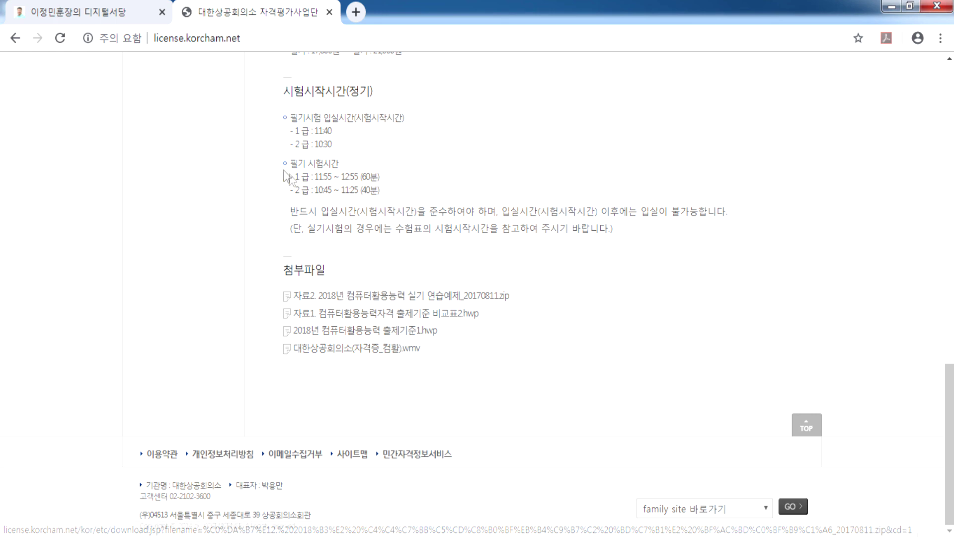
- Switch to the 디지털서당 site and open the 공부방(지난강좌) post "컴퓨터활용능력2급 자격증 2019년(실기 + 필기)"
click(115, 20)
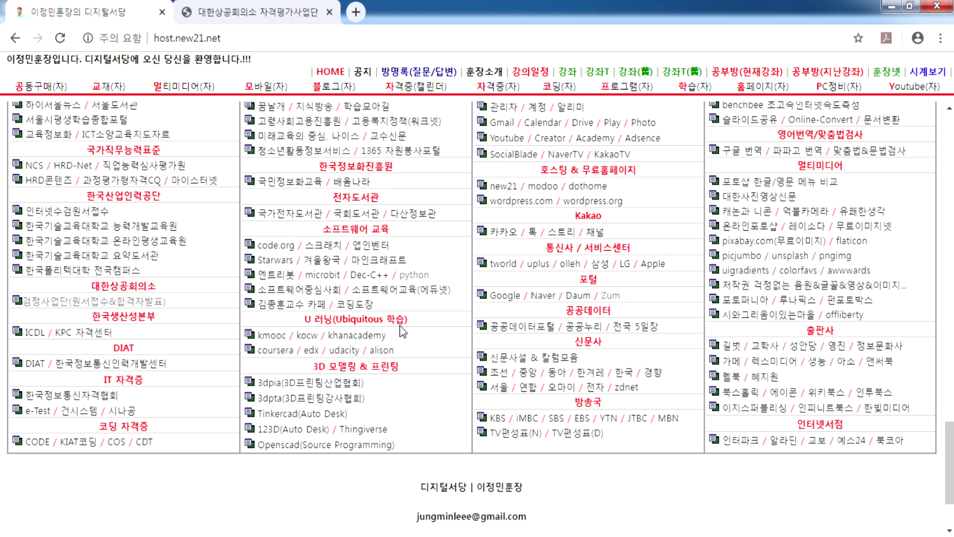
click(805, 74)
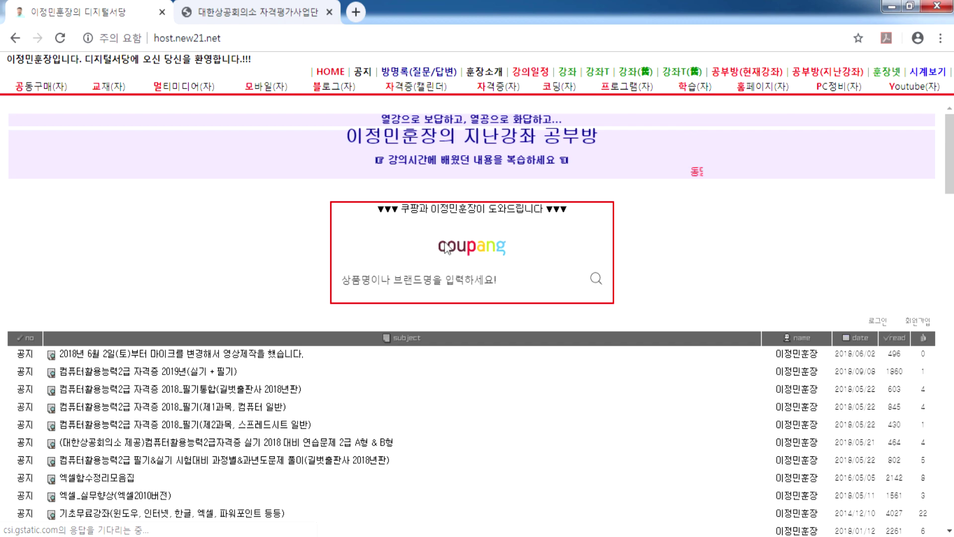
scroll(446, 248, down, 3)
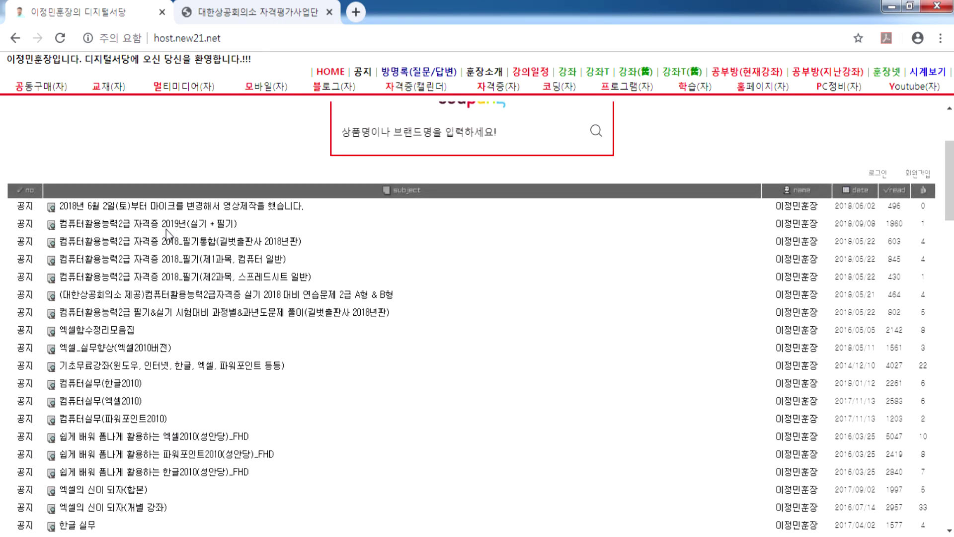
click(175, 224)
scroll(260, 267, down, 8)
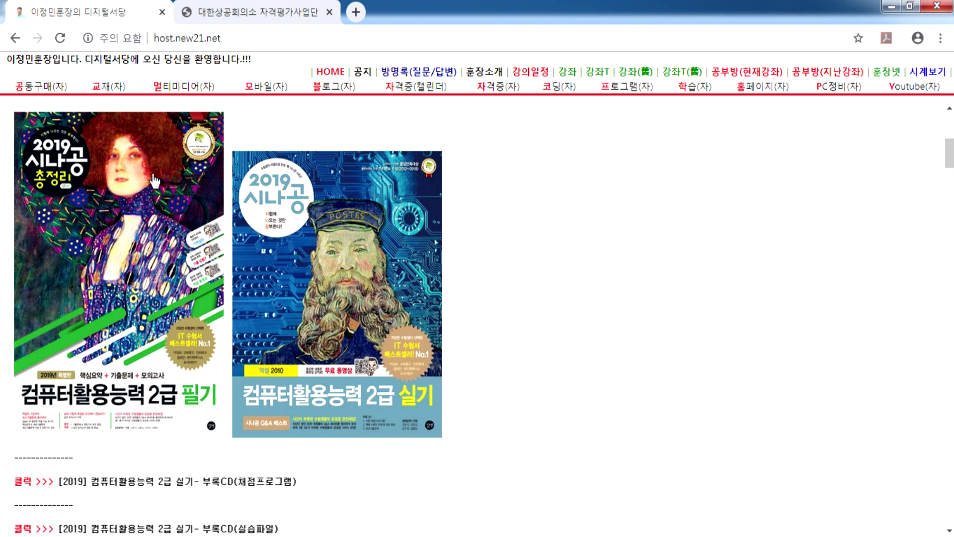
- Examine the post's 2019 and 2018 컴퓨터활용능력 2급 supplementary file downloads and its lecture video links
scroll(155, 184, down, 5)
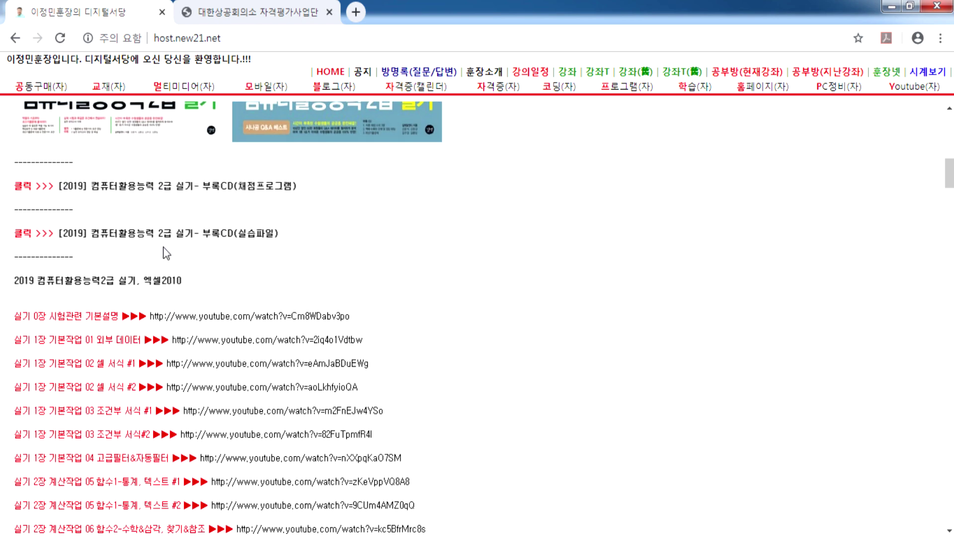
scroll(135, 229, down, 18)
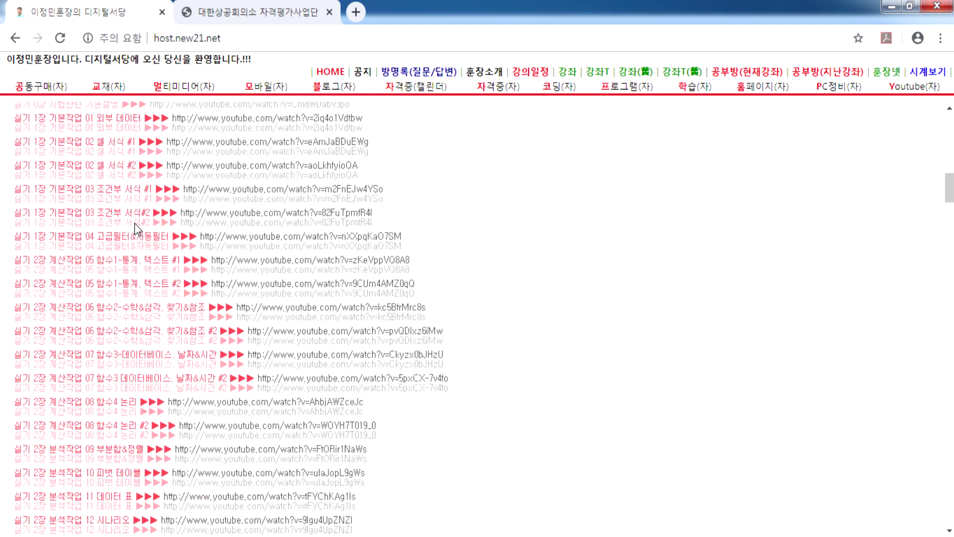
scroll(144, 228, down, 3)
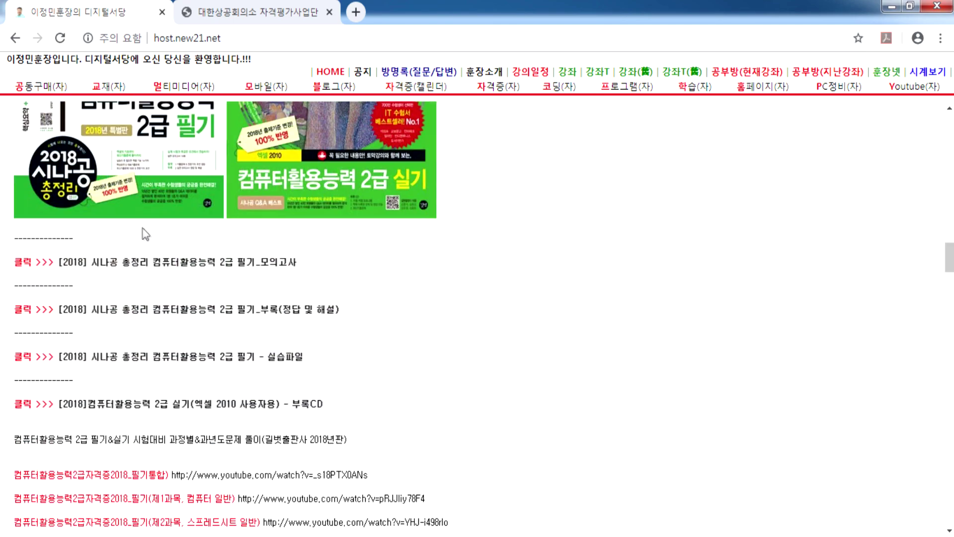
scroll(144, 228, up, 3)
scroll(151, 229, up, 20)
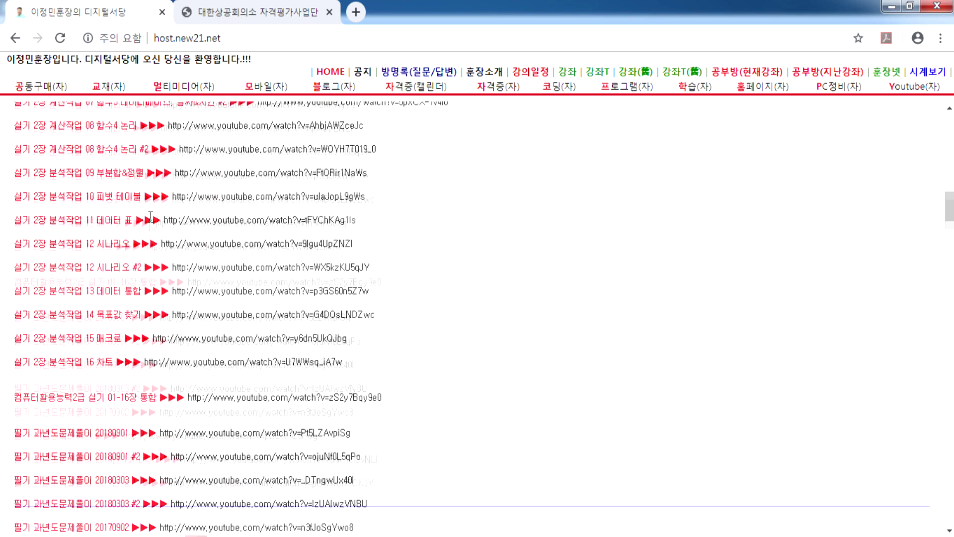
scroll(168, 280, down, 3)
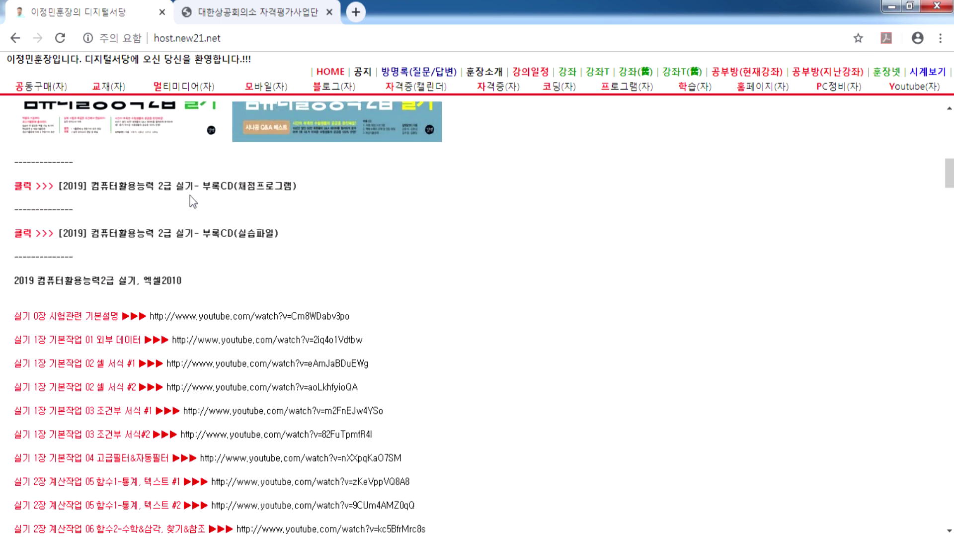
scroll(125, 316, down, 15)
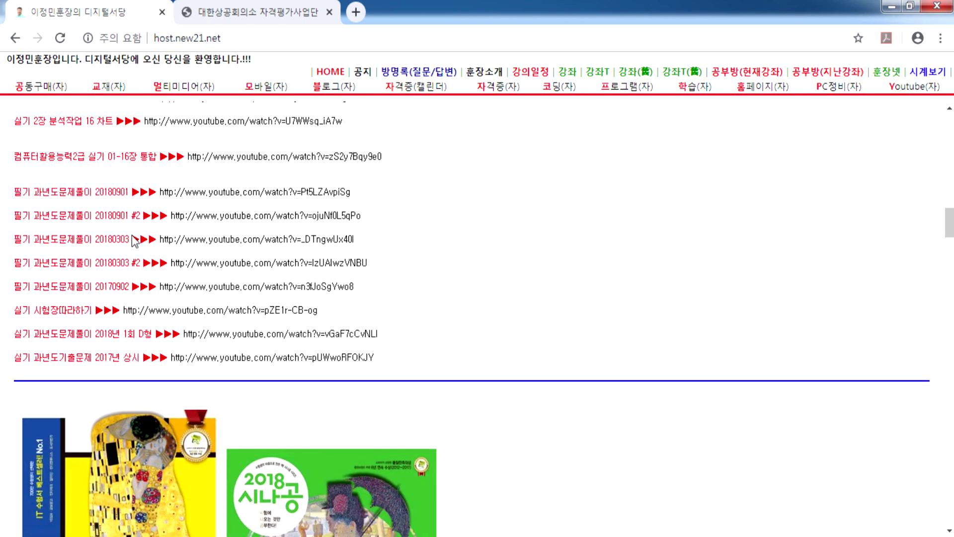
scroll(133, 240, down, 10)
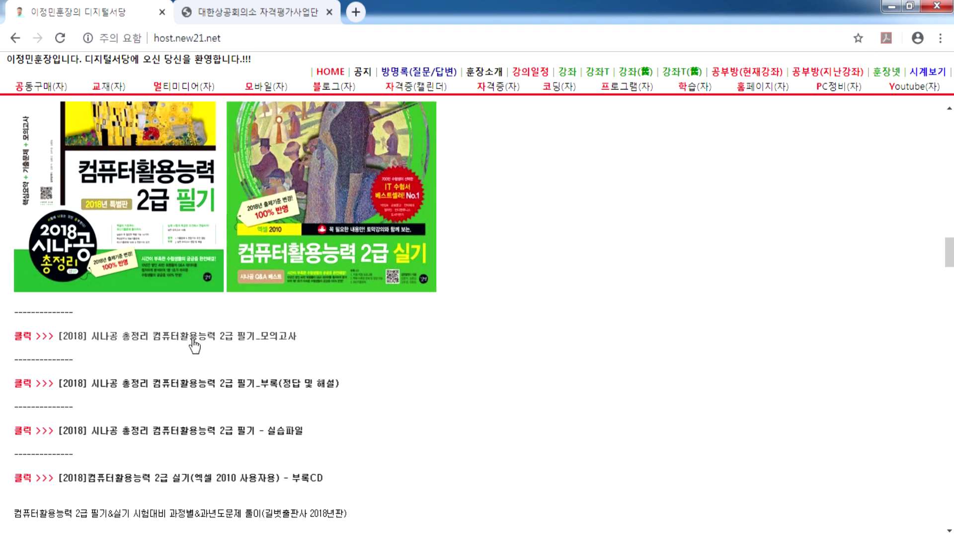
scroll(207, 351, down, 6)
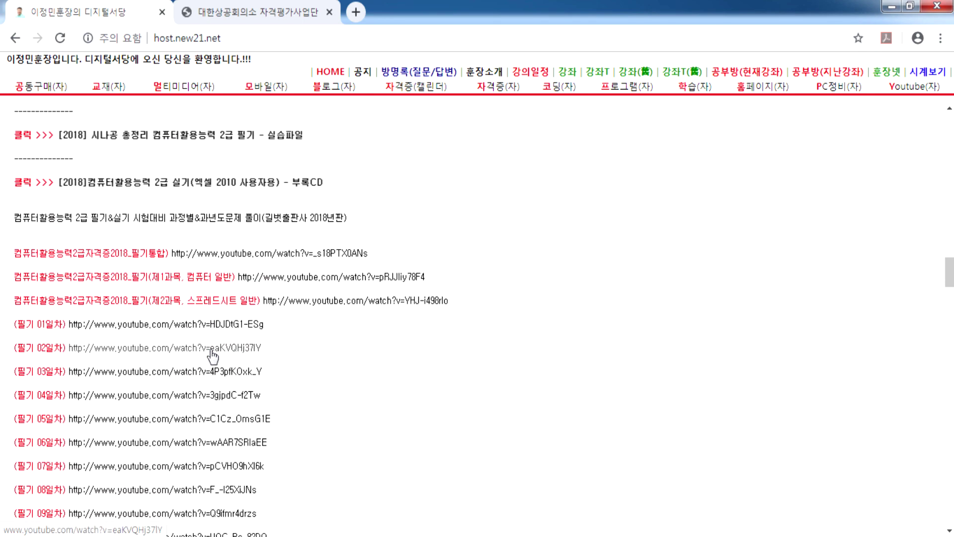
- Preview the 컴퓨터활용능력2급자격증2018_필기통합 lecture video past its ad, close it, and return to the 디지털서당 home page
click(227, 259)
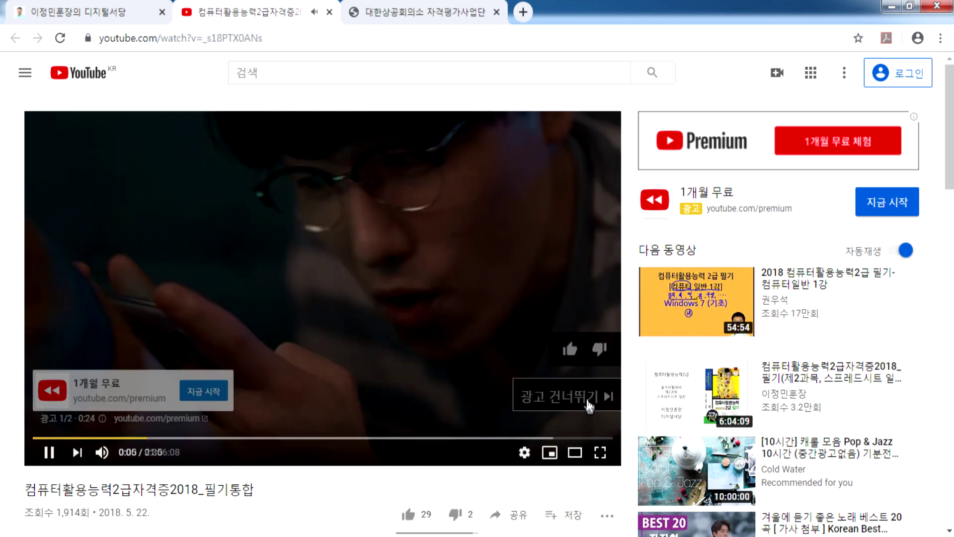
click(588, 403)
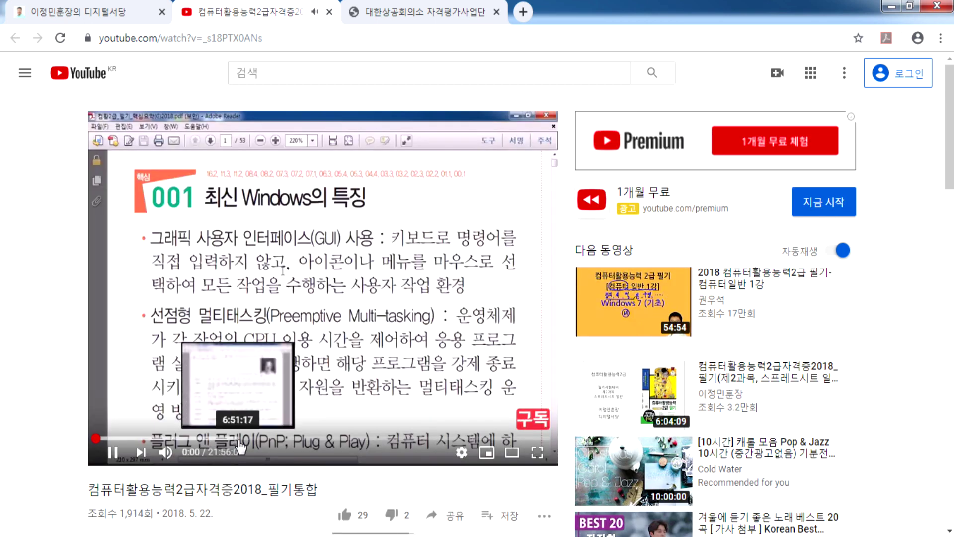
click(277, 366)
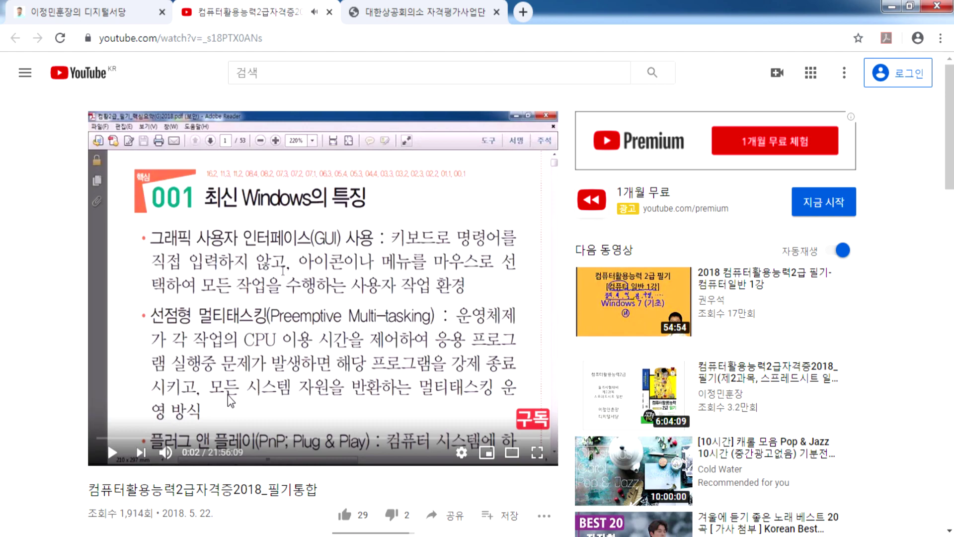
scroll(228, 400, down, 4)
scroll(229, 400, up, 4)
click(329, 12)
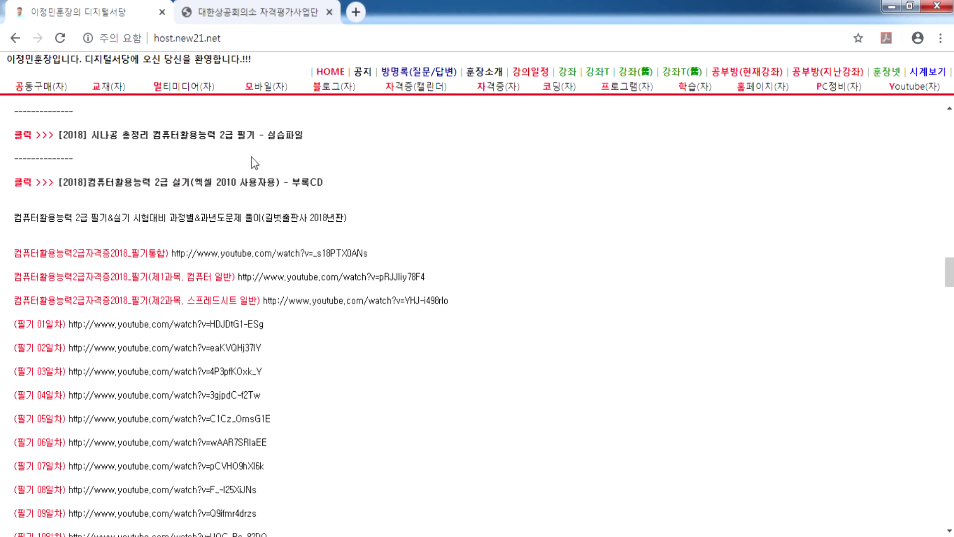
click(342, 73)
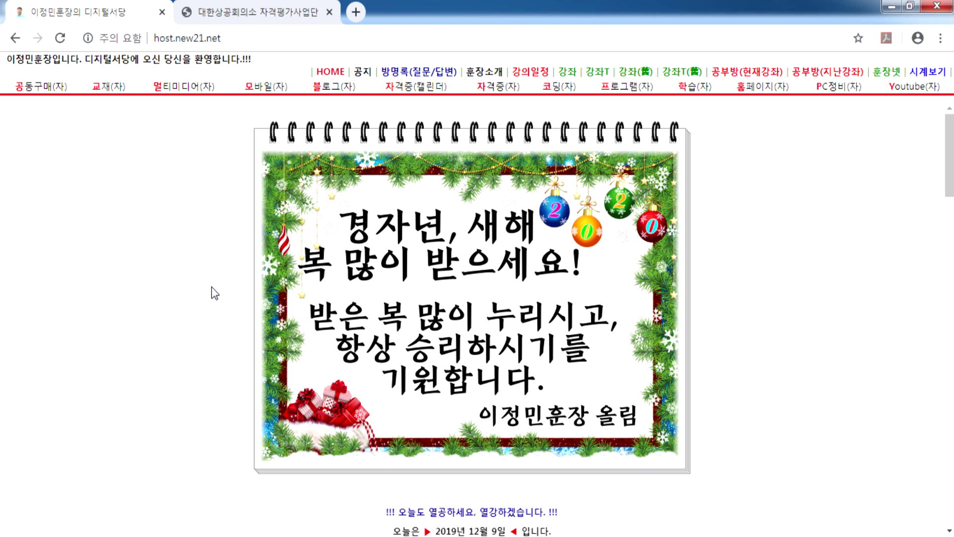
- Switch back to the 대한상공회의소 certification site and try to open 상시시험접수 under 개별접수
click(269, 13)
scroll(267, 227, up, 2)
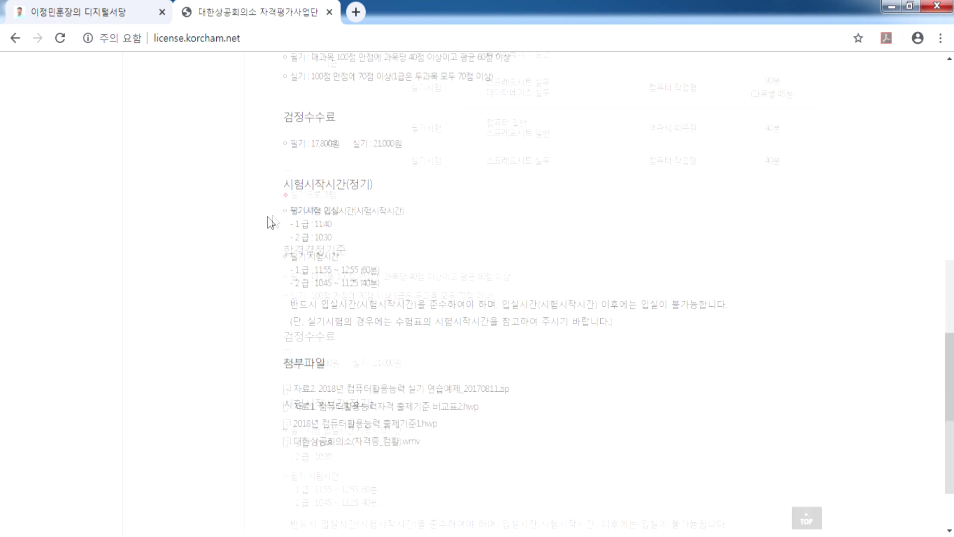
scroll(267, 227, up, 5)
mouse_move(384, 113)
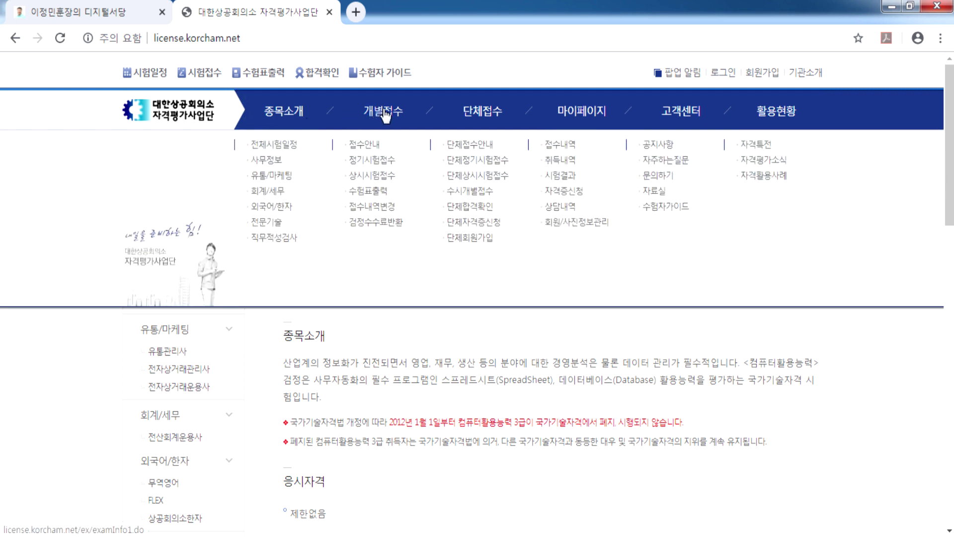
click(366, 176)
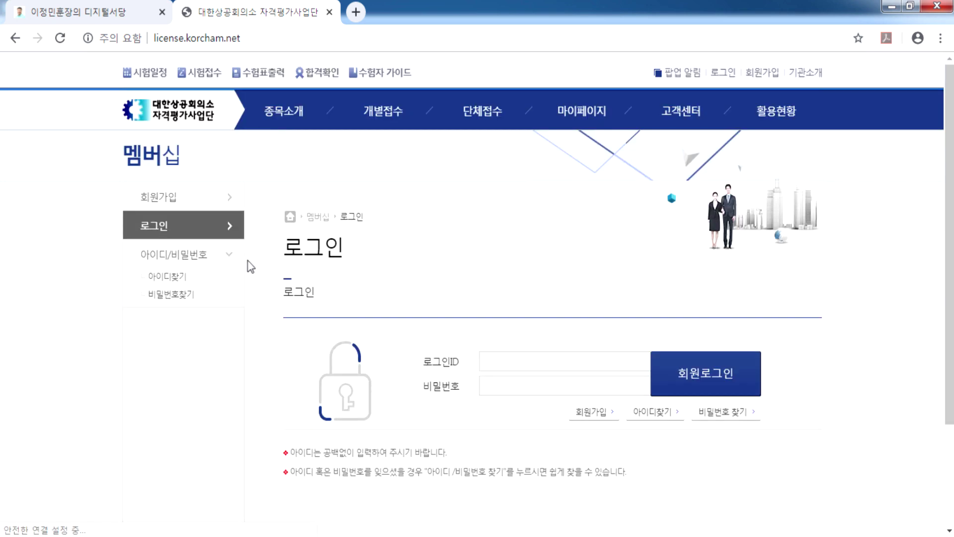
- Open the 접수안내 page under 개별접수 to view the 원서접수안내 guidance
mouse_move(283, 111)
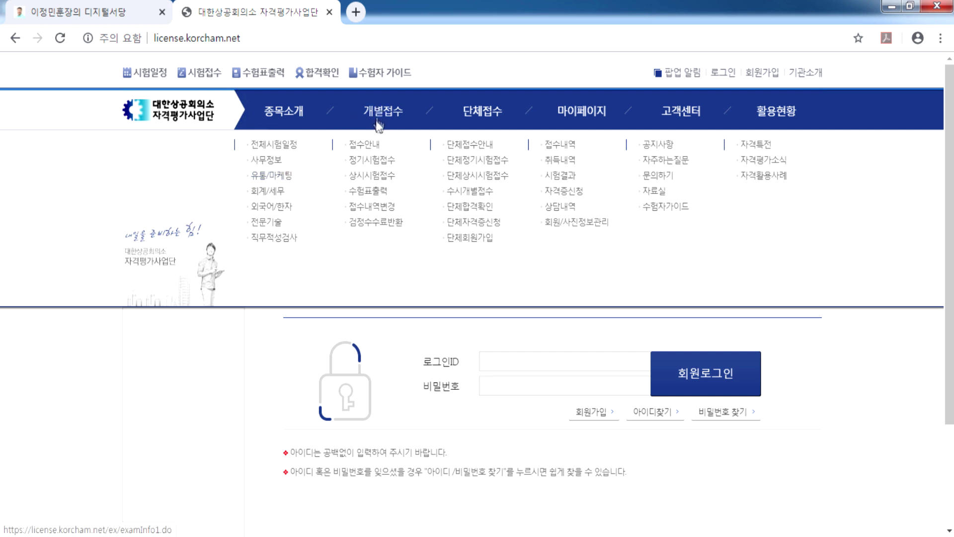
click(366, 147)
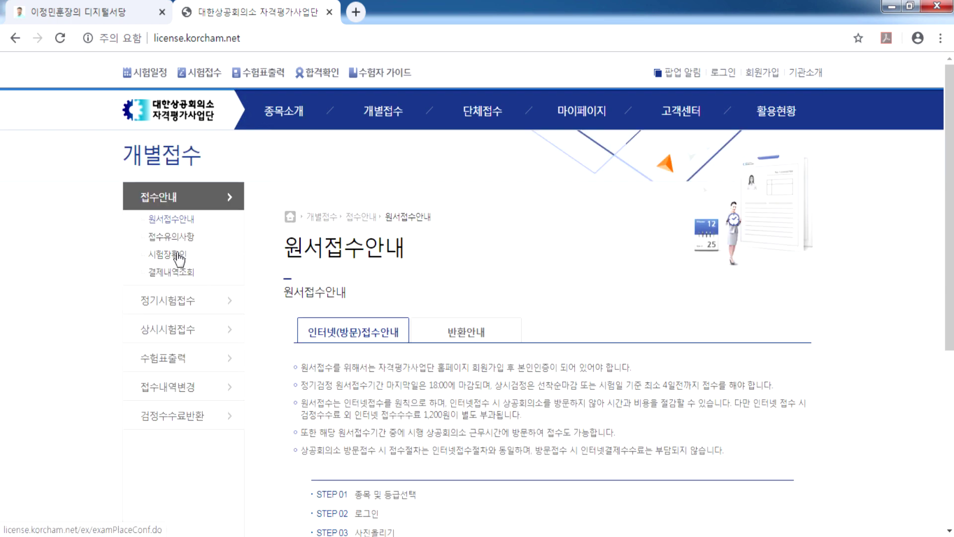
mouse_move(382, 112)
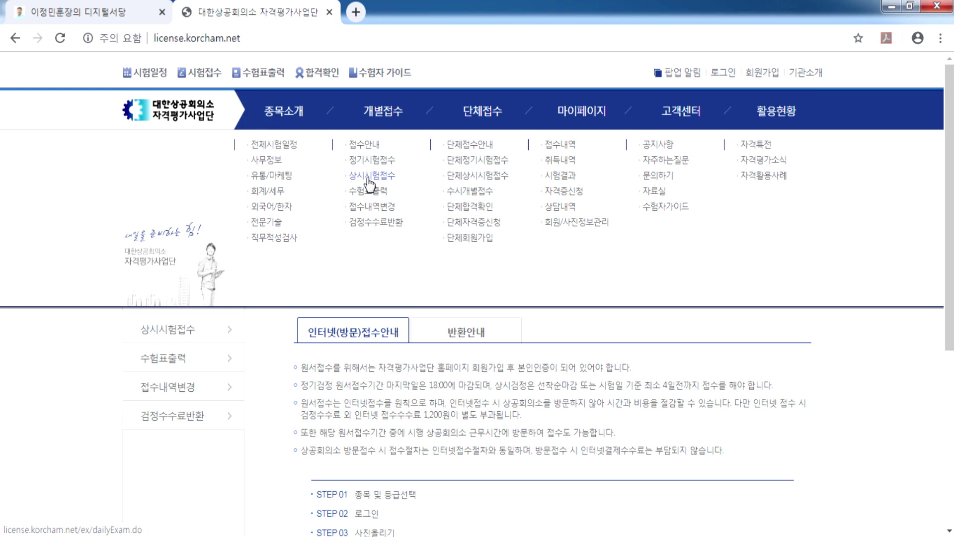
click(367, 147)
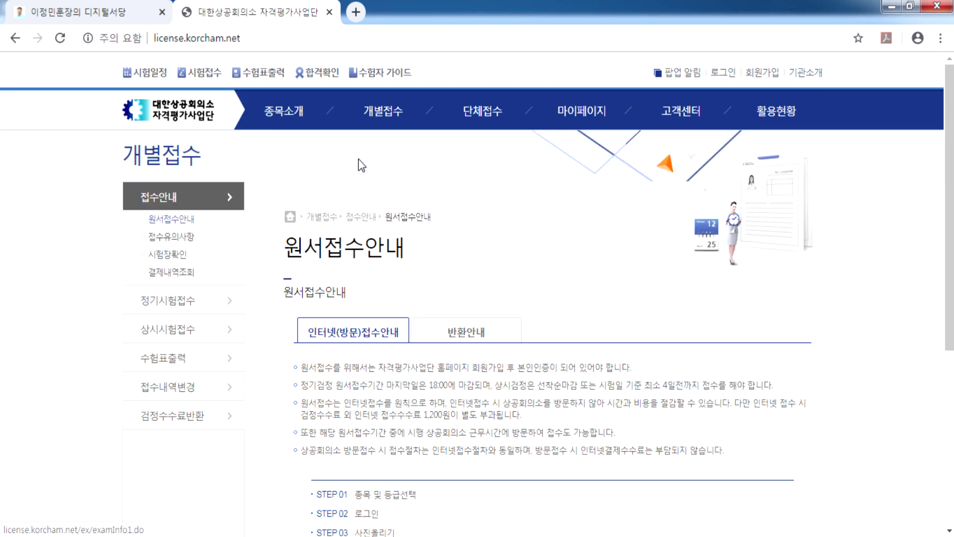
- Open the 시험장확인 page and show its test site lookup for 상시검정
click(177, 256)
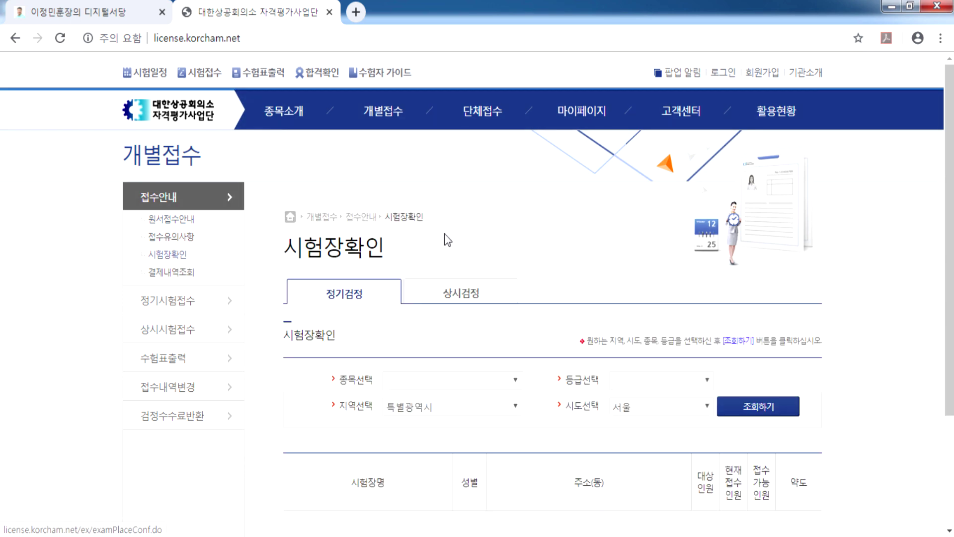
scroll(455, 240, down, 3)
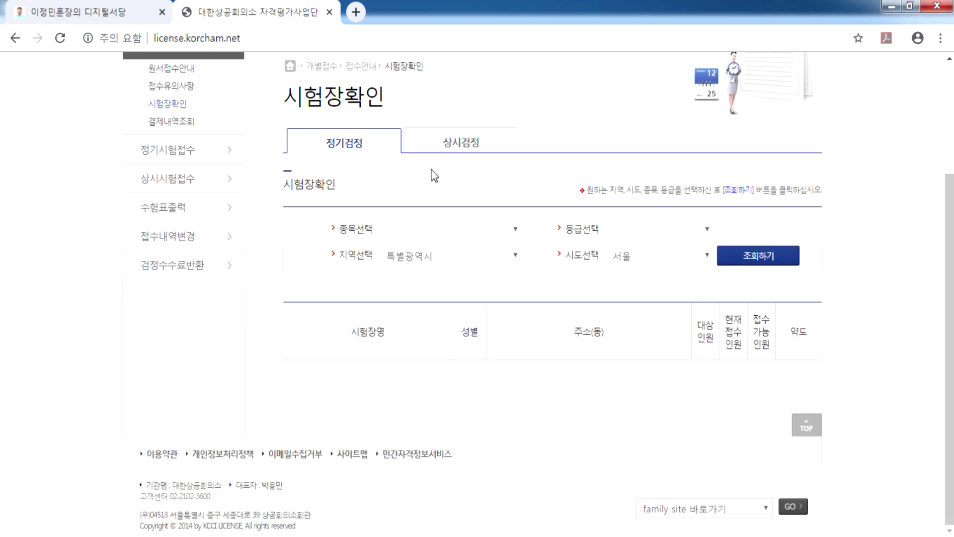
click(462, 147)
scroll(437, 244, down, 2)
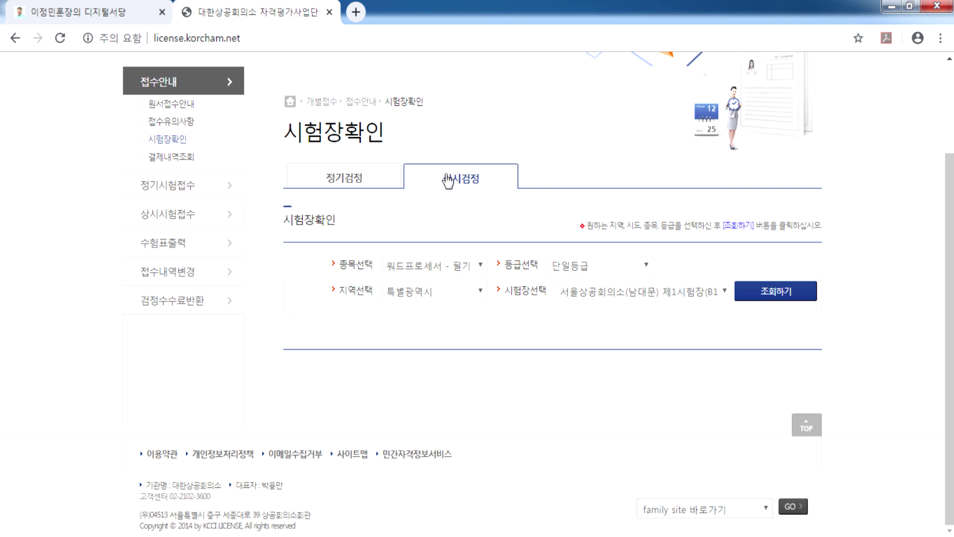
- Look up the 상시검정 test schedule for 컴퓨터활용능력 - 필기, 2급, at the preset 서울상공회의소(남대문) site and review the available seats by date and time
click(423, 266)
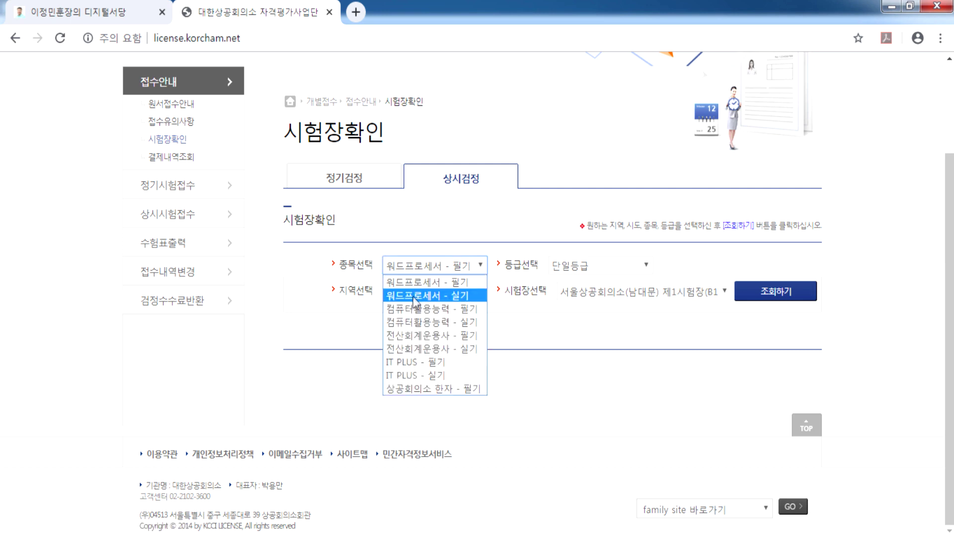
click(411, 310)
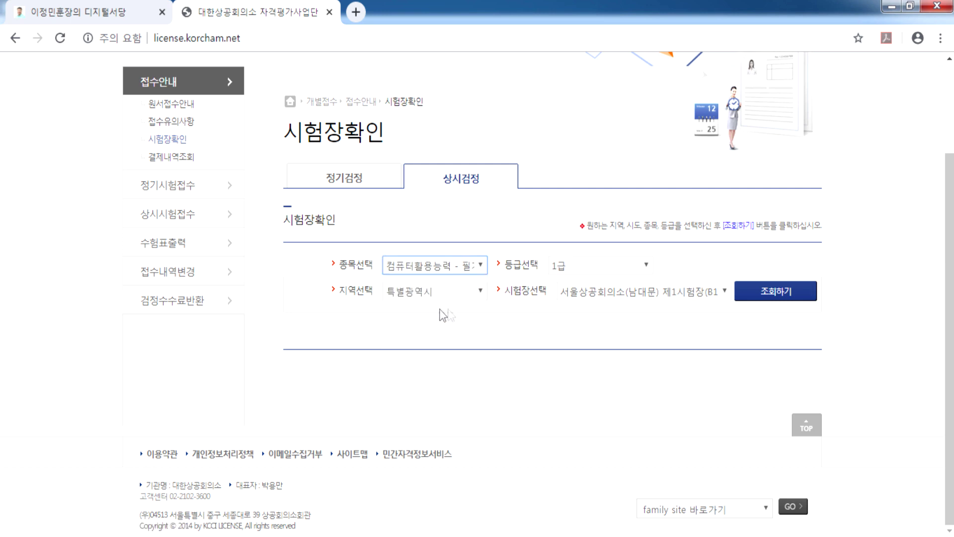
click(571, 265)
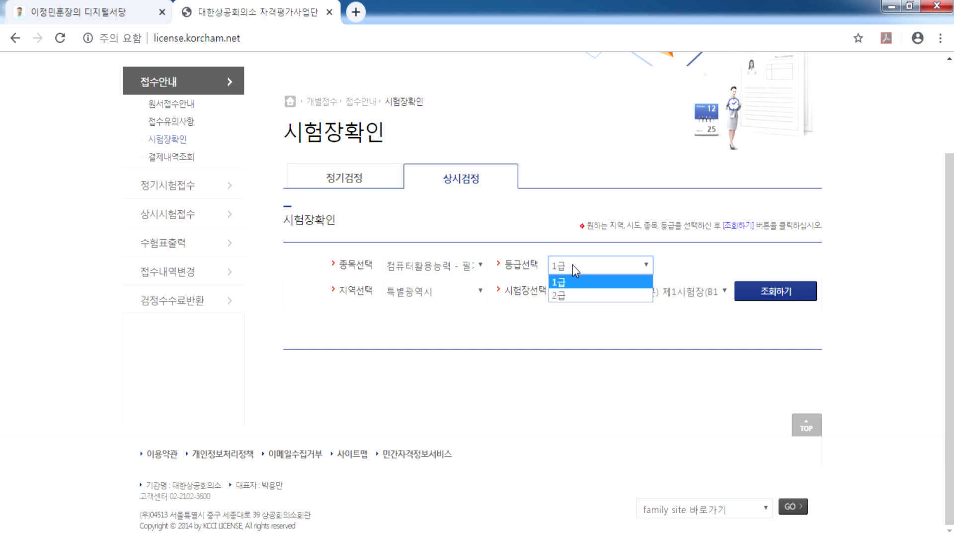
click(559, 296)
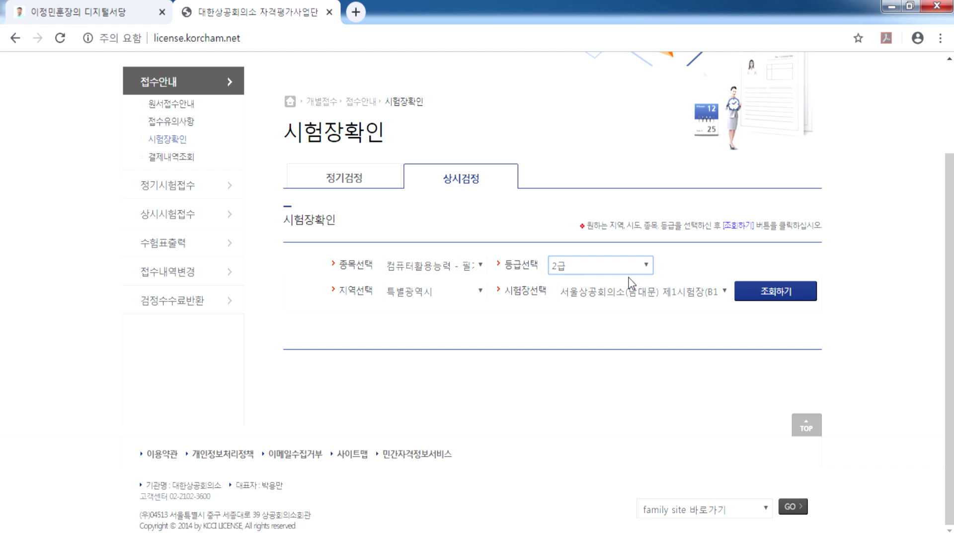
click(771, 296)
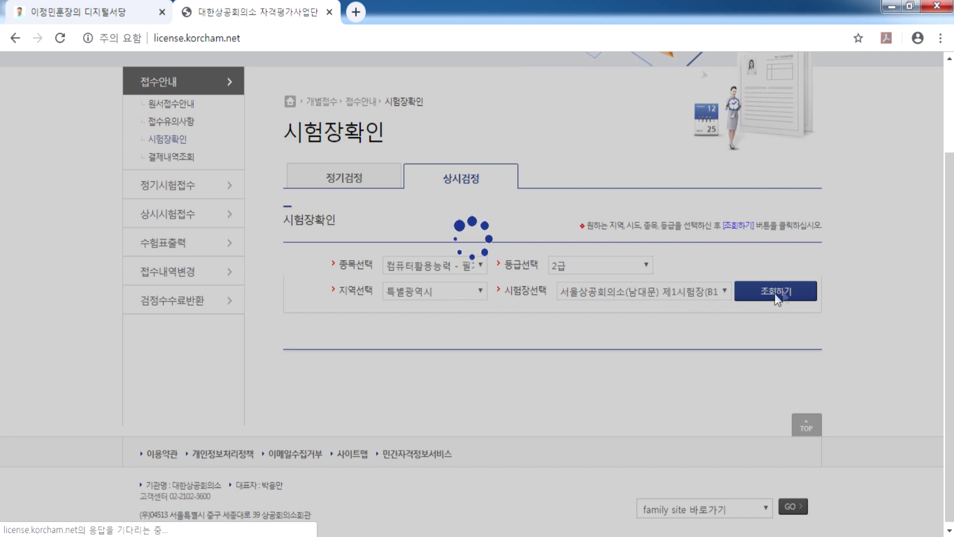
scroll(629, 308, down, 9)
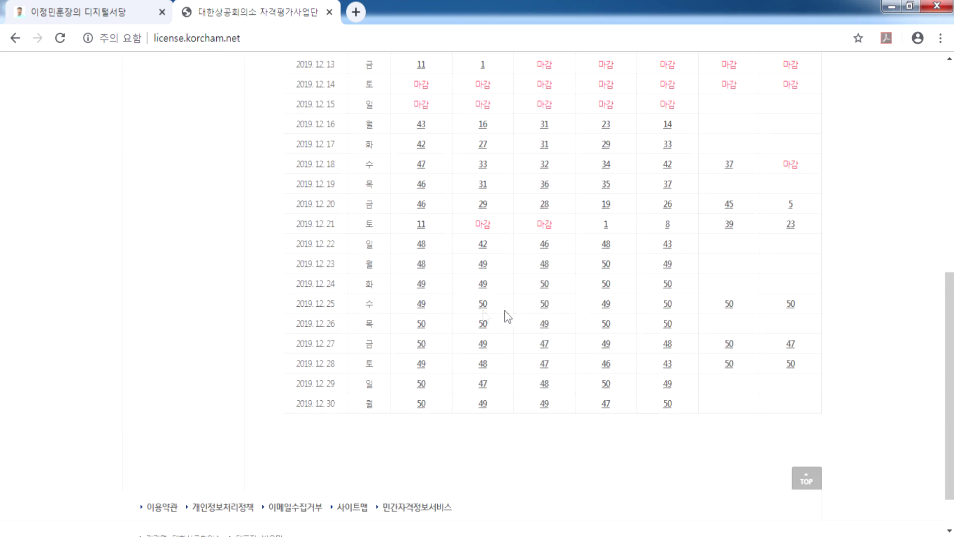
scroll(522, 316, up, 3)
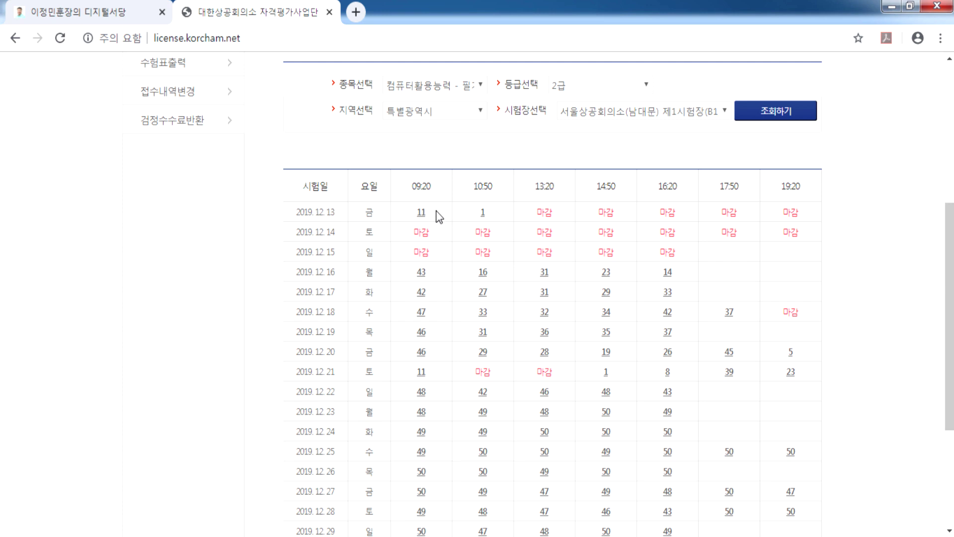
scroll(342, 257, down, 2)
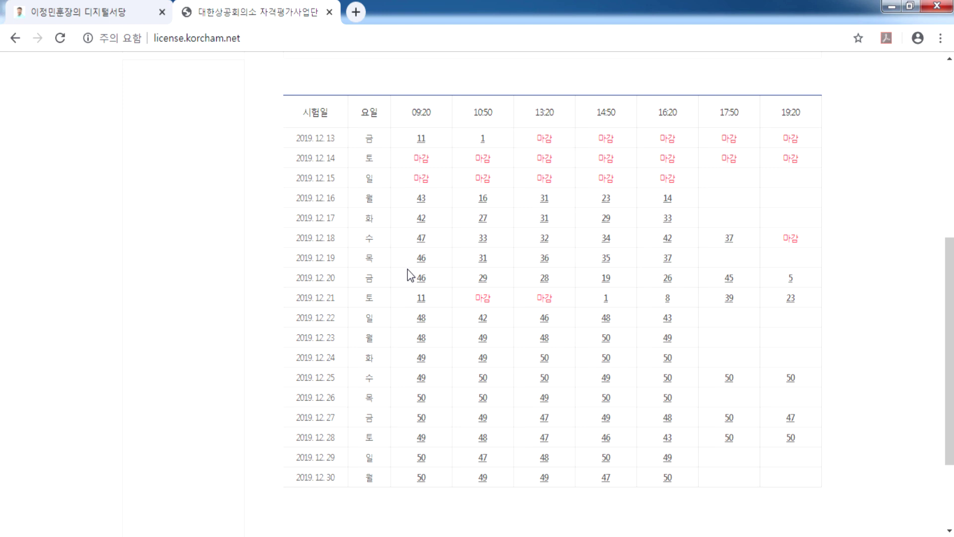
scroll(312, 355, down, 3)
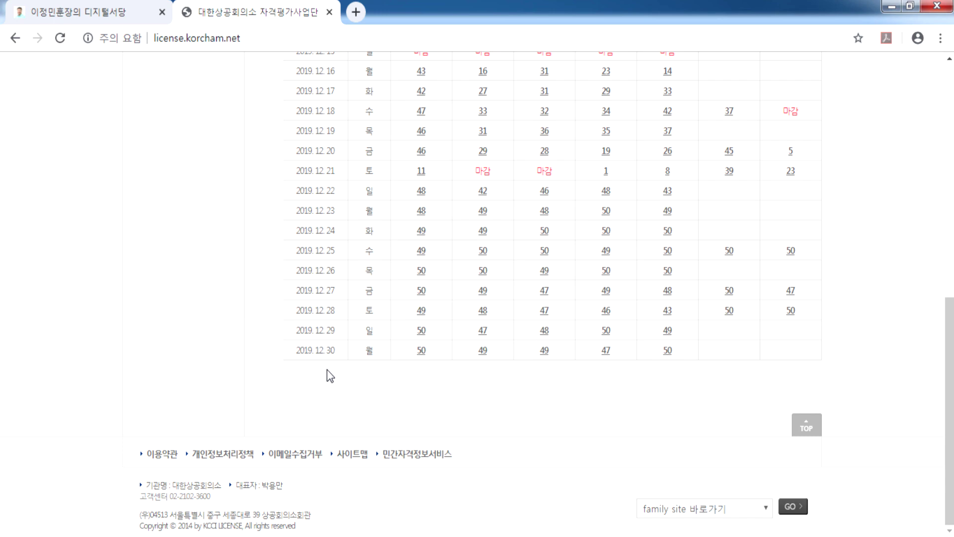
scroll(219, 350, up, 9)
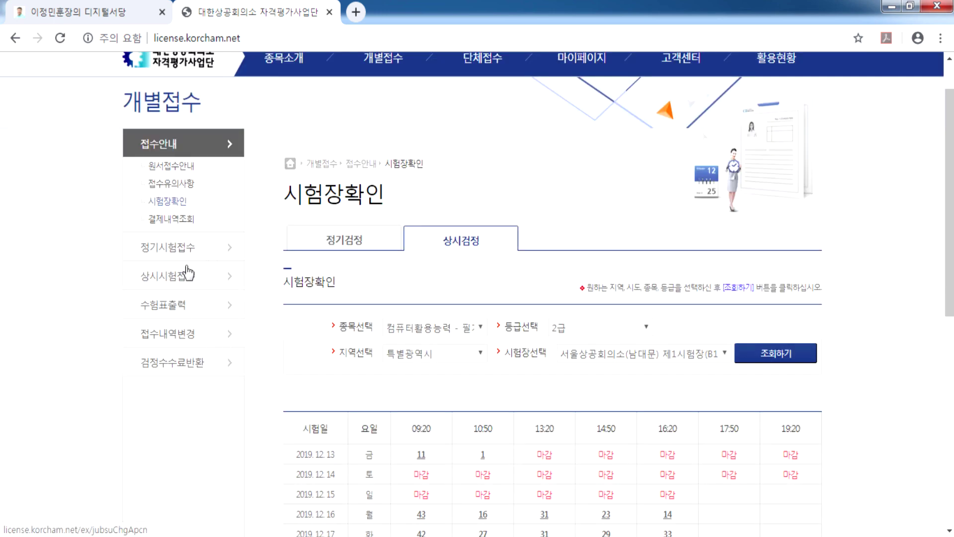
- Close the certification site, switch to Notepad, and write the line "필기 시험 접수, 시험 응시, 합격자 발표, 2년간 필기시험 면제"
click(329, 14)
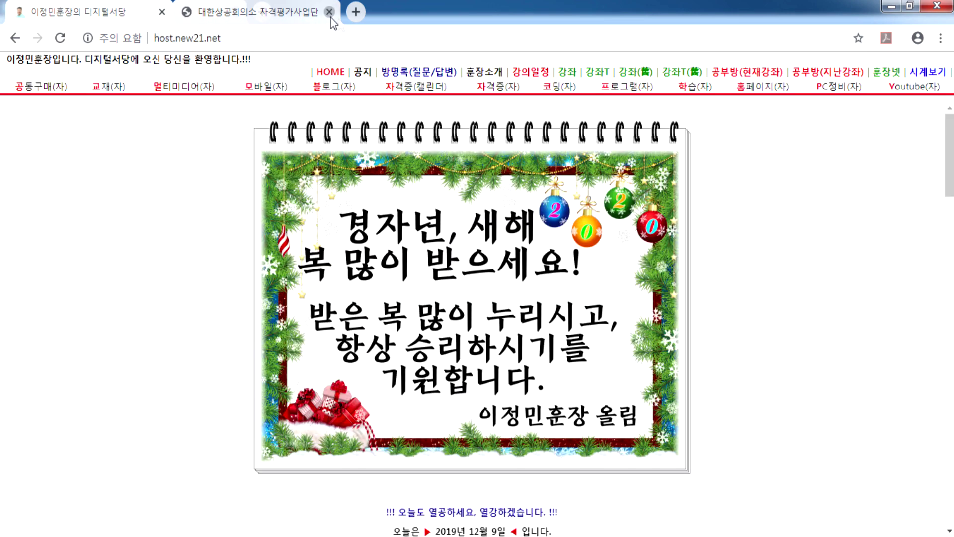
click(885, 10)
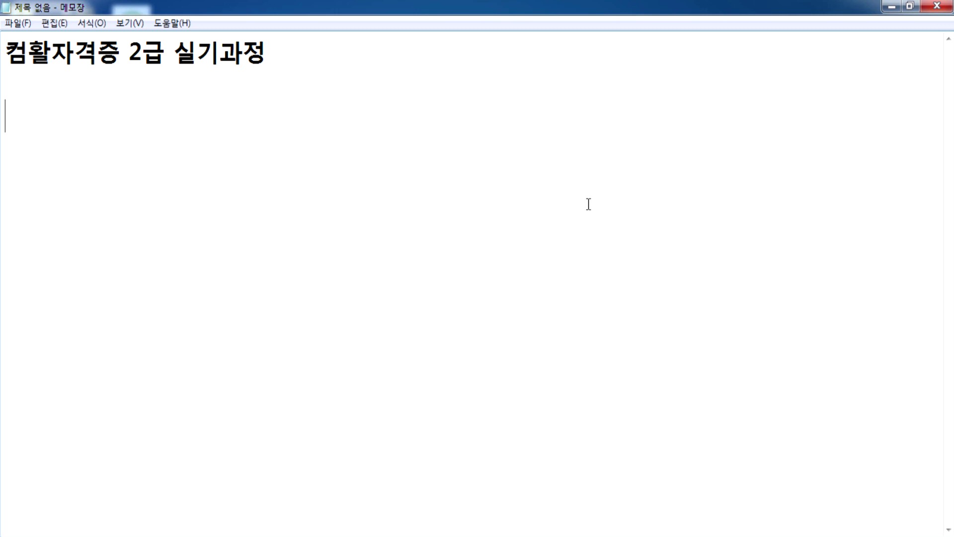
text(필기 ㅅ)
text(ㅣ험 )
text(접수, )
text(시험 응시)
text(, 합격자 발)
text(표)
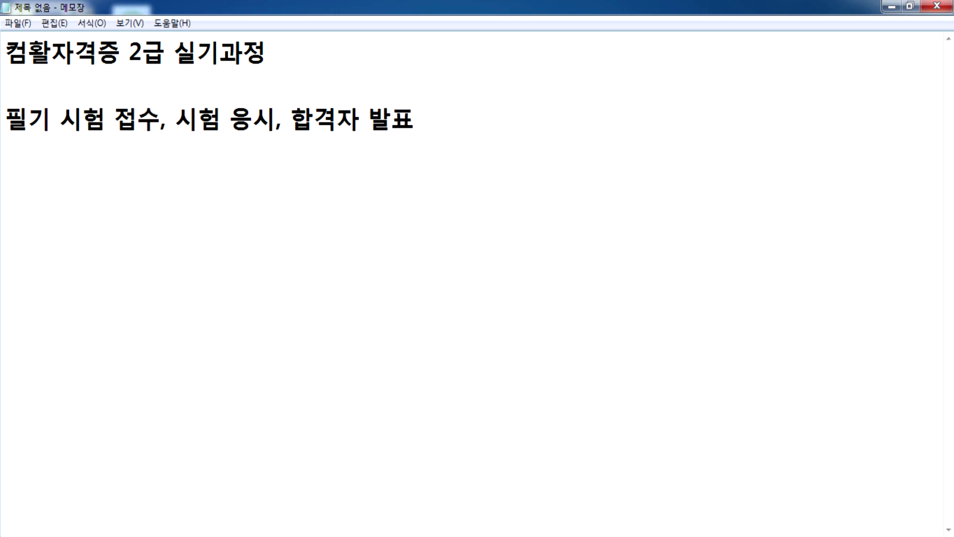
text(, 2년가ㄴ 필기싱)
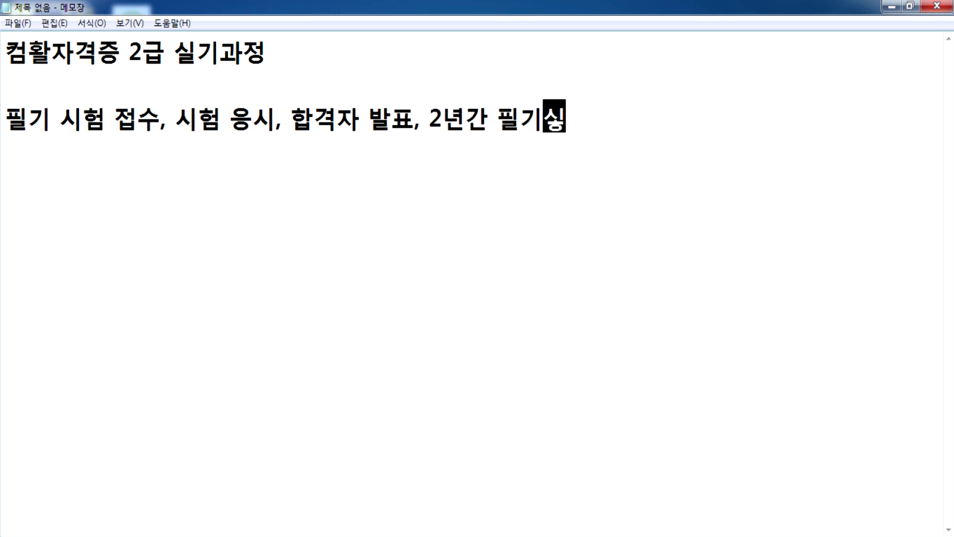
text(험 면제)
key(Return)
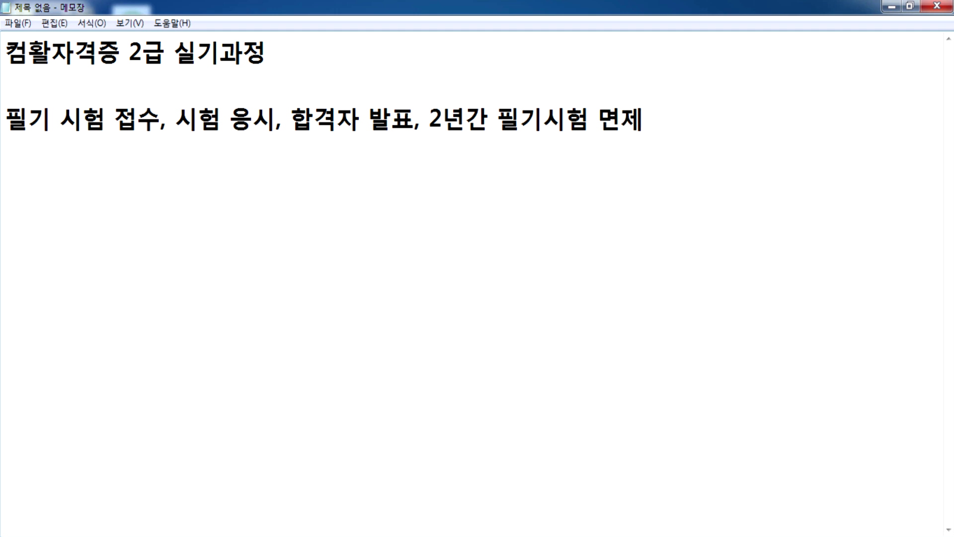
- Write the line "실기 시험 접수, 시험 응시, 최종 발표, 보수교육X" below the 필기 line
text(실기 ㅅ)
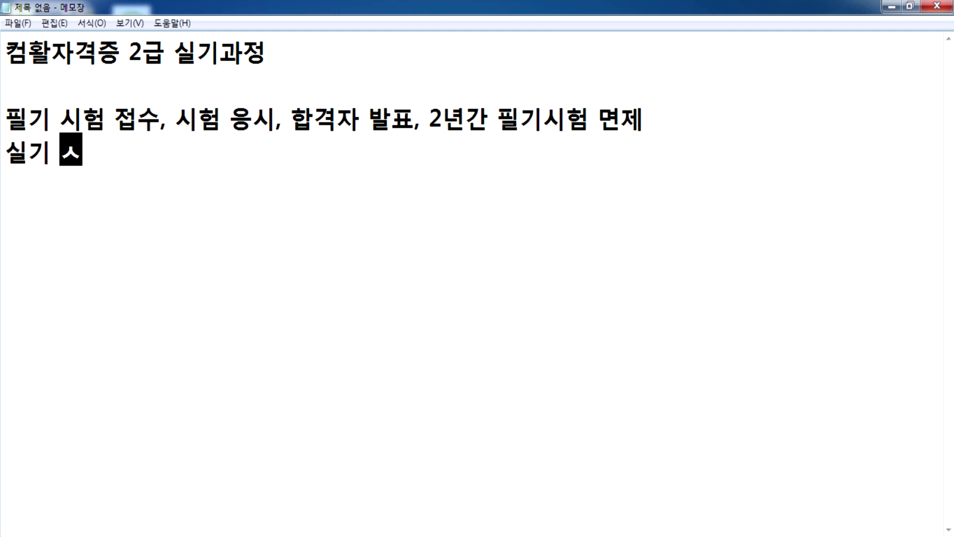
text(ㅣ험 ㅈ)
text(ㅓㅂ)
text(수, 시험 )
text(응시, 최종 ㅂ)
text(ㅏㄹㅍㅛ)
text(, 보수공)
text(교육)
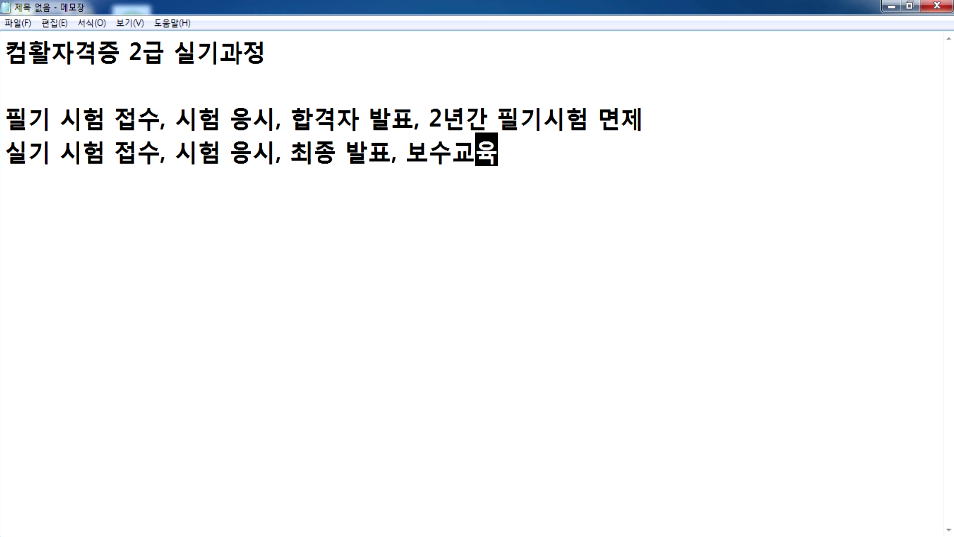
text(X)
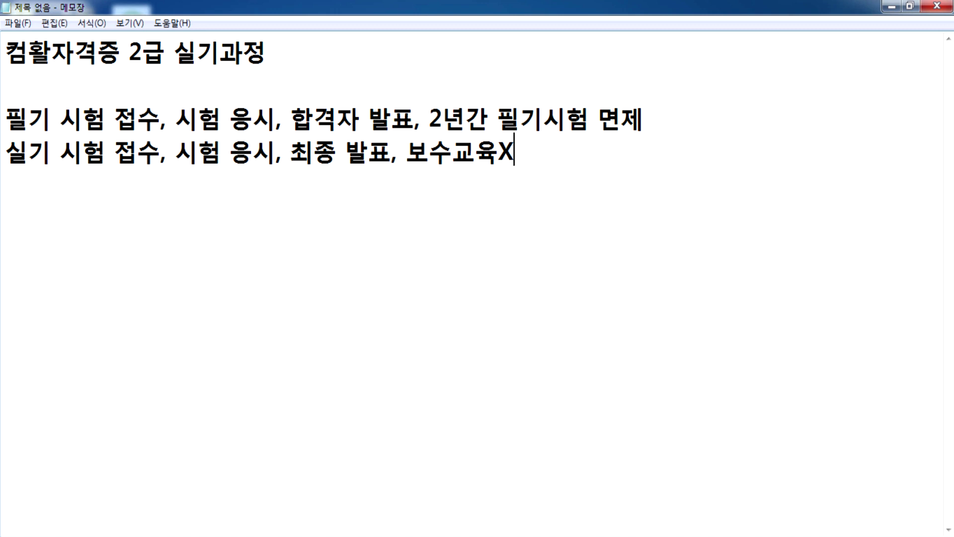
- Leave a blank line and write the heading "자격취득자에 대한 혜택"
key(Return)
key(Return)
text(z)
key(BackSpace)
text(자격츄)
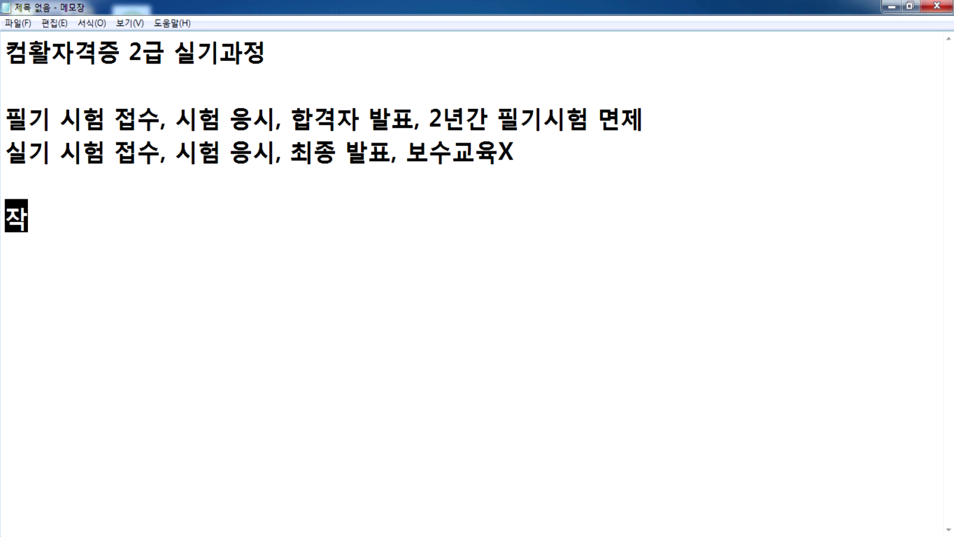
text(ㅣ)
key(BackSpace)
key(BackSpace)
text(취득ㅈㅏ에대)
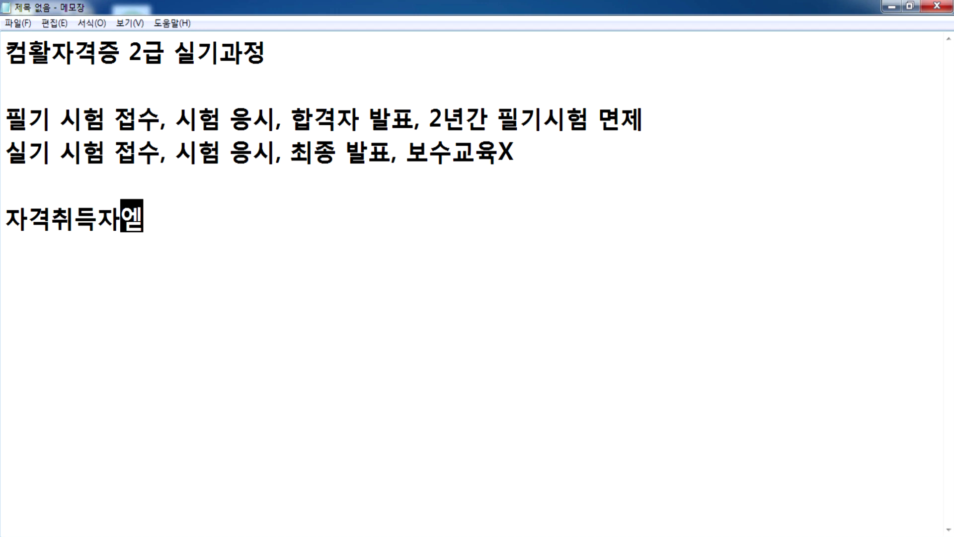
key(BackSpace)
key(BackSpace)
text(대한 혜택)
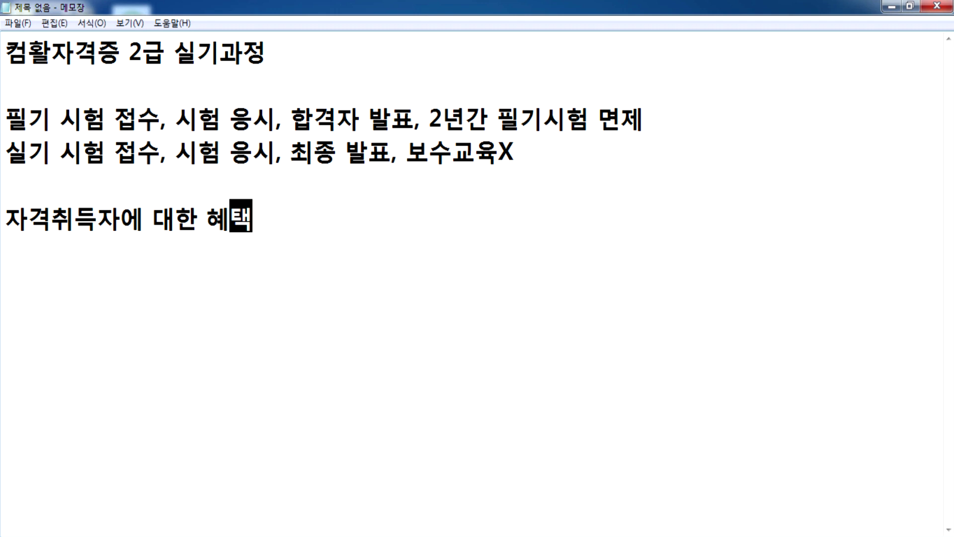
- Write the line "공무원 응시, 교사 임용시험" under the 혜택 heading
key(Return)
text(공무원 응시)
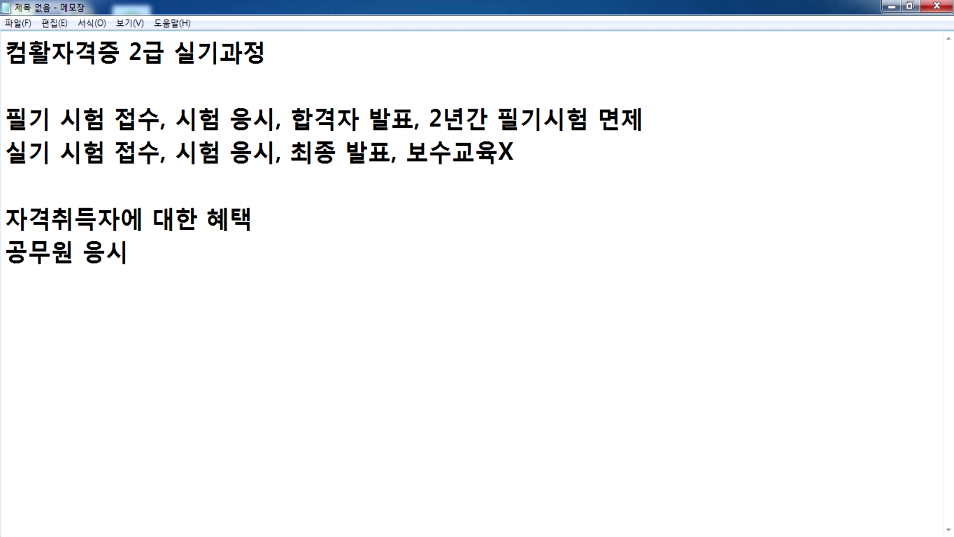
text(, 교사 임ㅇ)
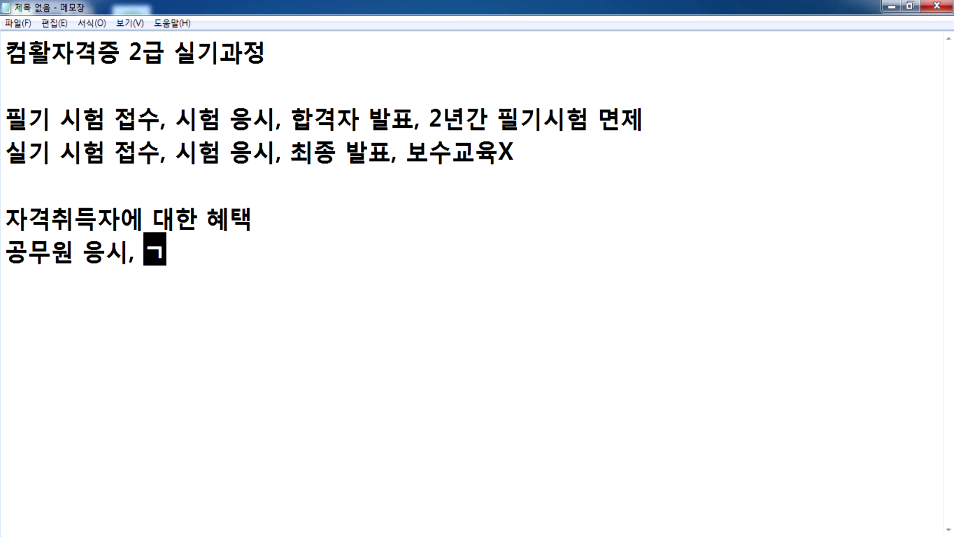
text(용시험)
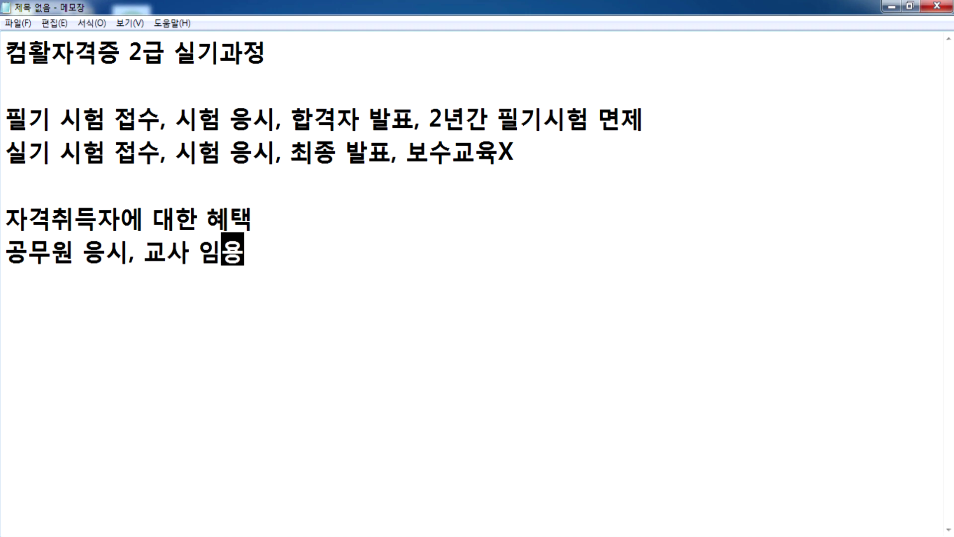
- Replace the word after 공무원 with "시험" and return to the end of the line
key(Left)
key(Left)
key(Left)
key(Left)
key(Left)
key(Left)
key(Left)
key(Left)
key(Left)
key(Left)
key(Left)
key(Left)
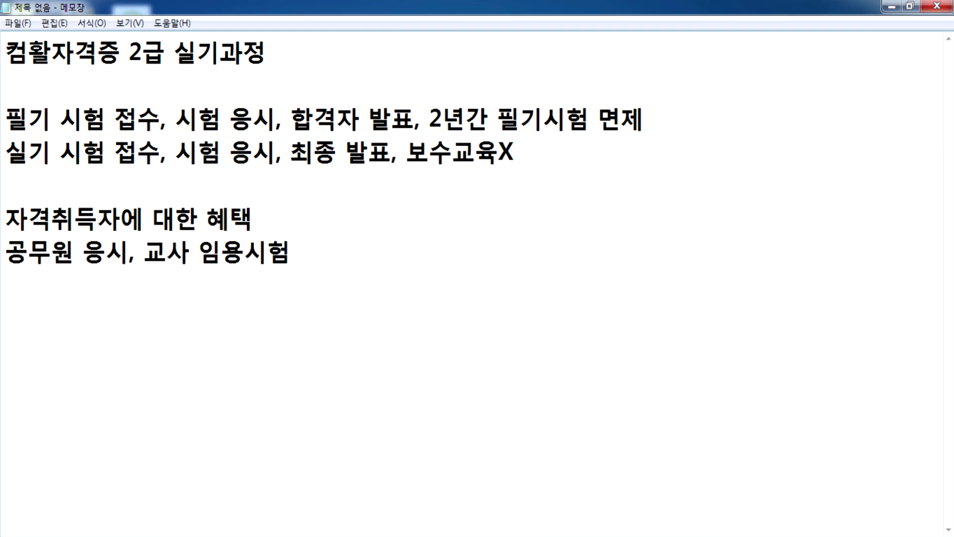
key(Right)
text(시험)
key(Delete)
key(Delete)
key(End)
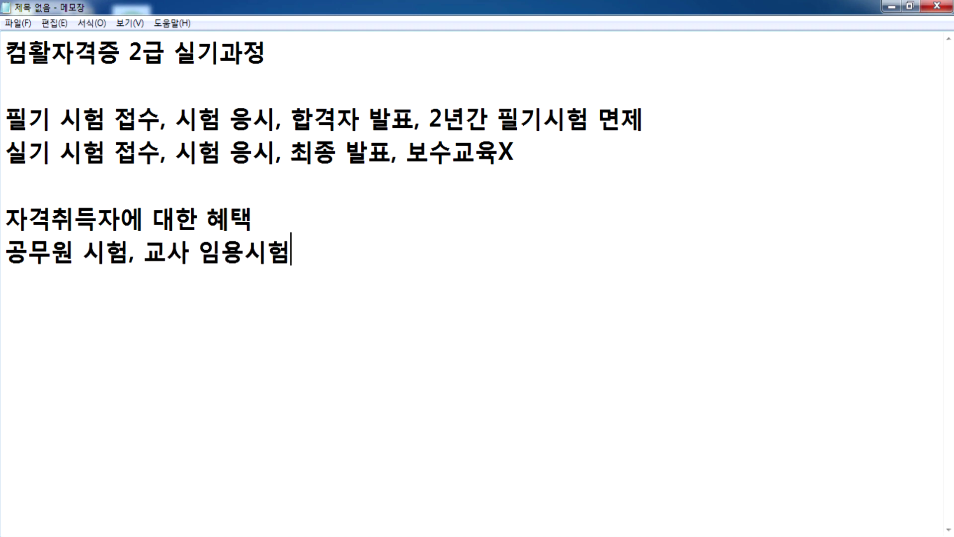
- Add the line "학위취득에 따른 학점을 부여" below the 공무원 시험 line
key(Return)
text(학우)
text(위취득ㅇ)
text(에 대)
key(BackSpace)
key(BackSpace)
text(ㄸㅓㅏ)
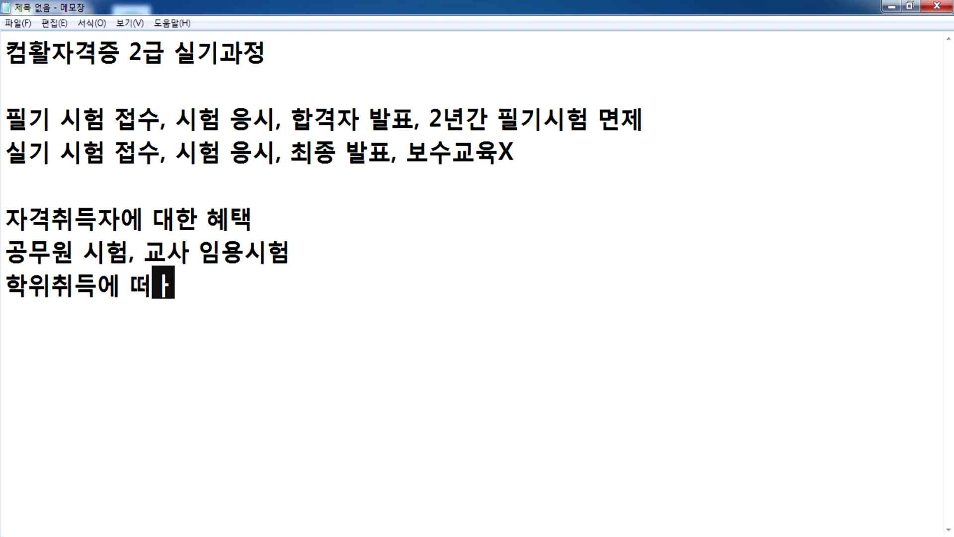
key(BackSpace)
key(BackSpace)
text(ㄸㅏ른 학점)
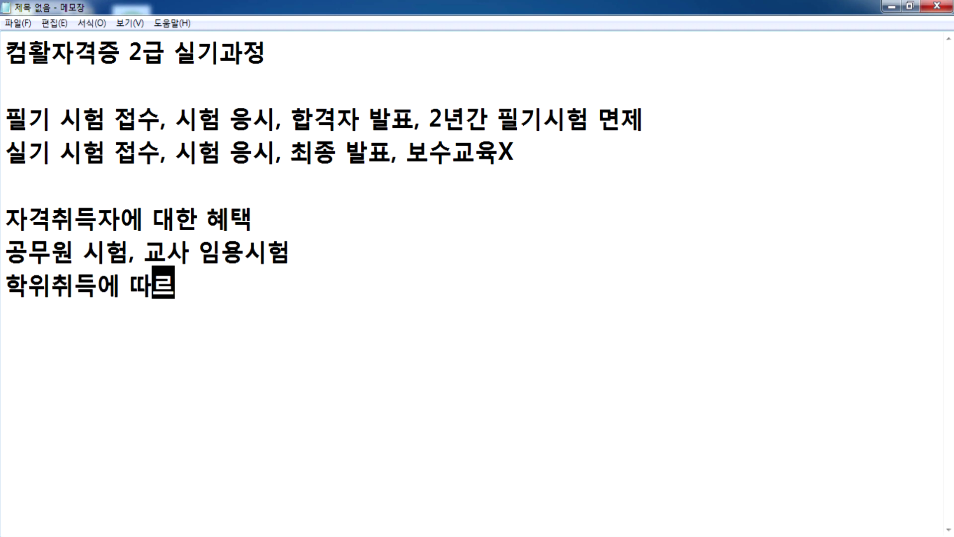
text(을)
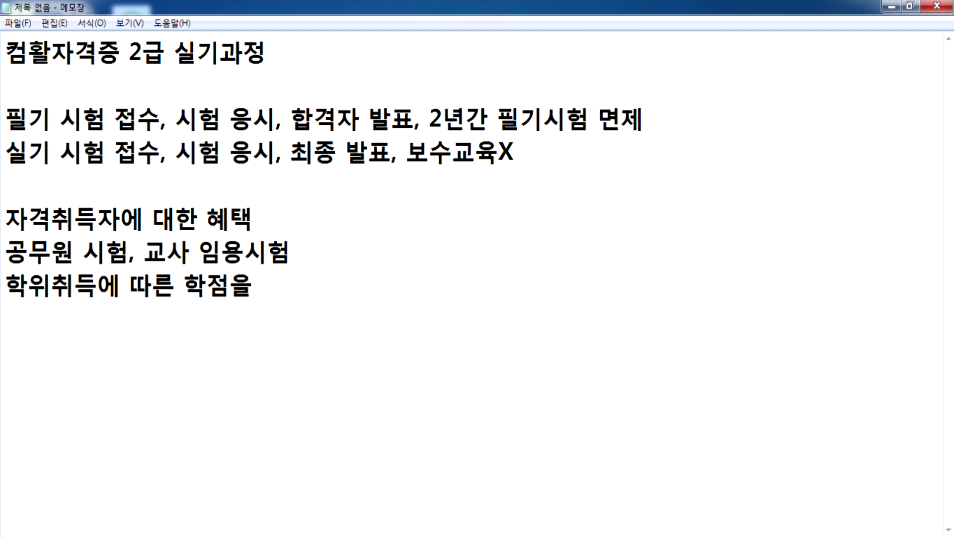
text(ㅂㅜ여)
key(Return)
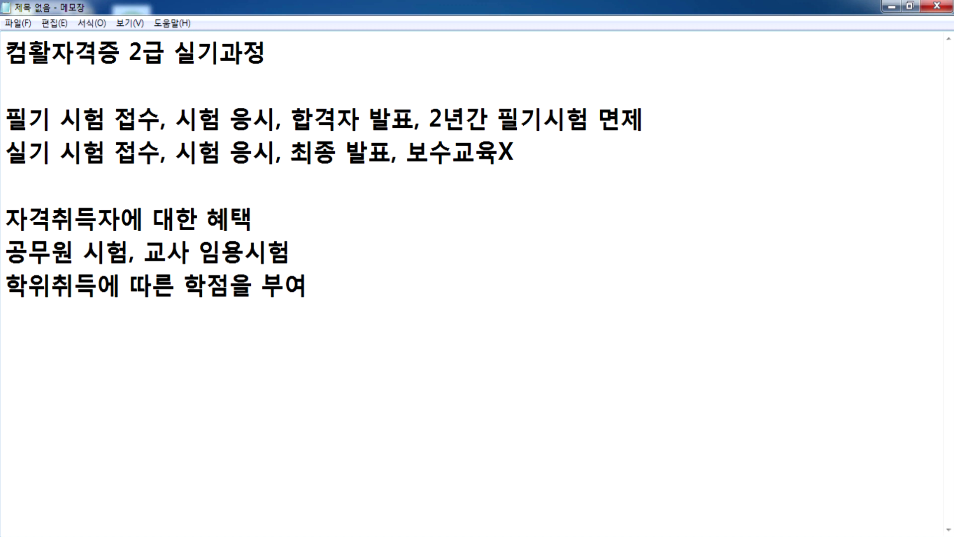
key(Return)
key(Return)
key(Return)
key(Return)
key(Return)
key(Return)
key(BackSpace)
key(BackSpace)
key(BackSpace)
key(BackSpace)
key(BackSpace)
- Switch to the 디지털서당 site in Chrome, open 시나공 under IT 자격증, and look over the materials on the 시나공 IT home page
key(alt+Tab)
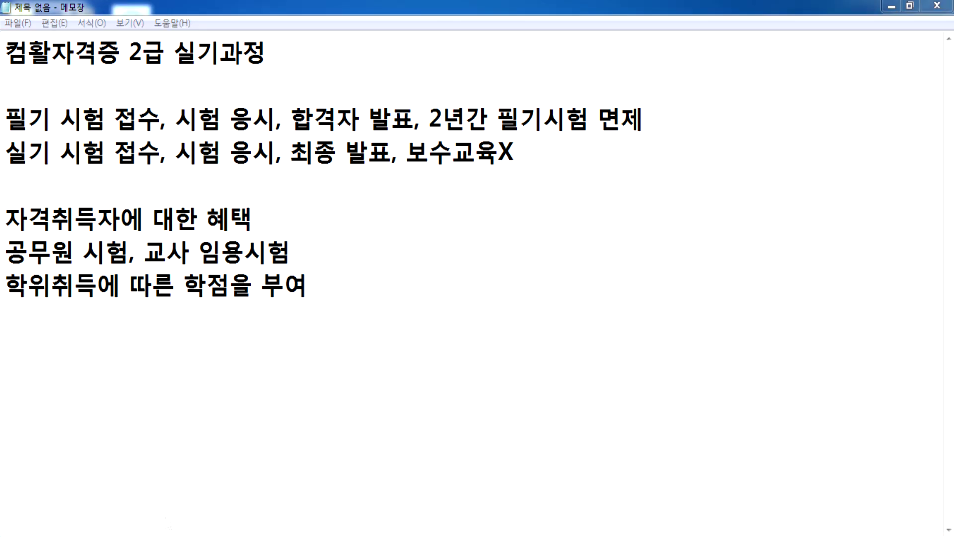
scroll(182, 292, down, 20)
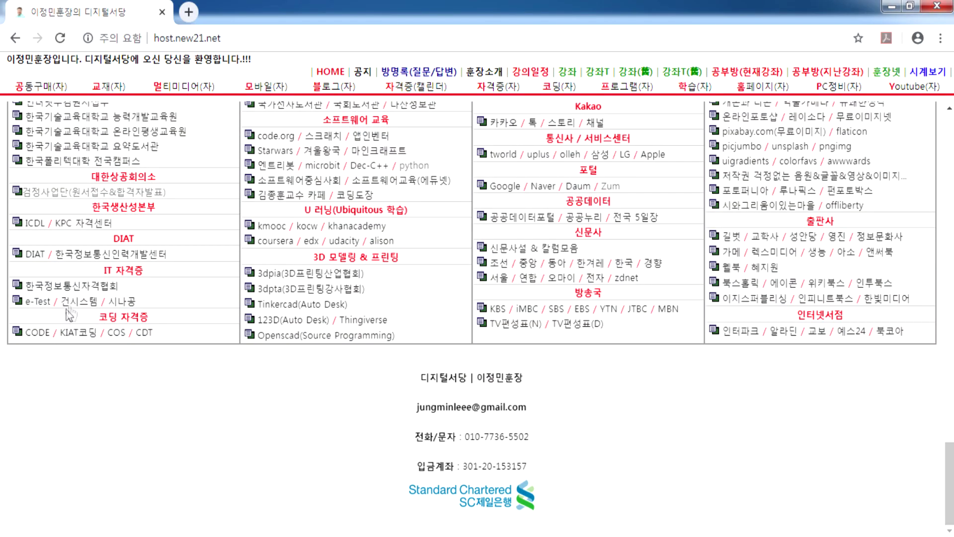
click(120, 302)
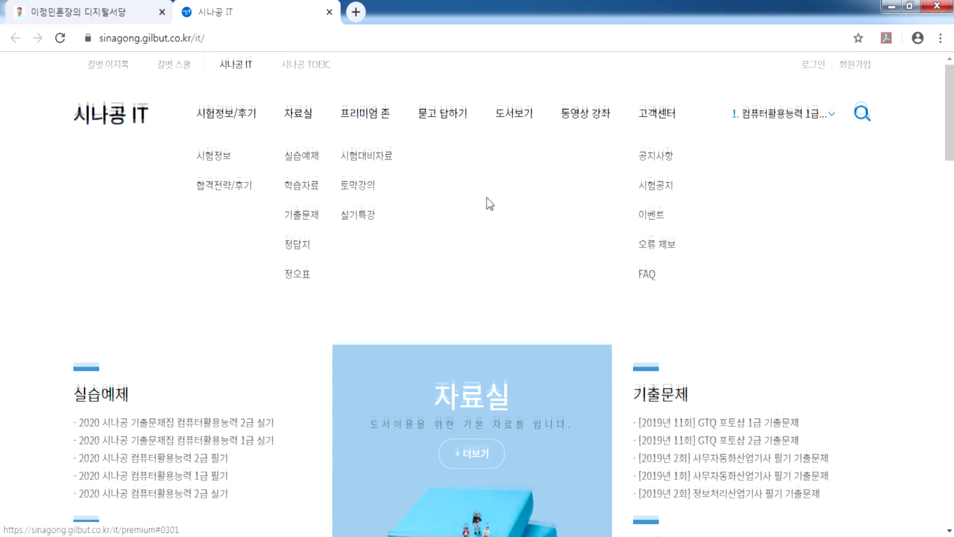
scroll(330, 277, down, 4)
scroll(203, 247, up, 2)
scroll(245, 271, down, 2)
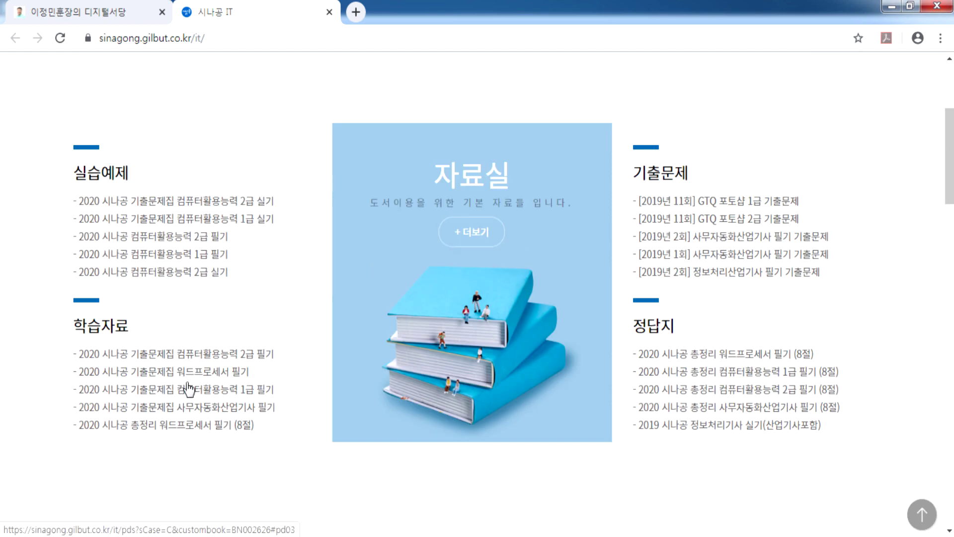
scroll(248, 382, up, 4)
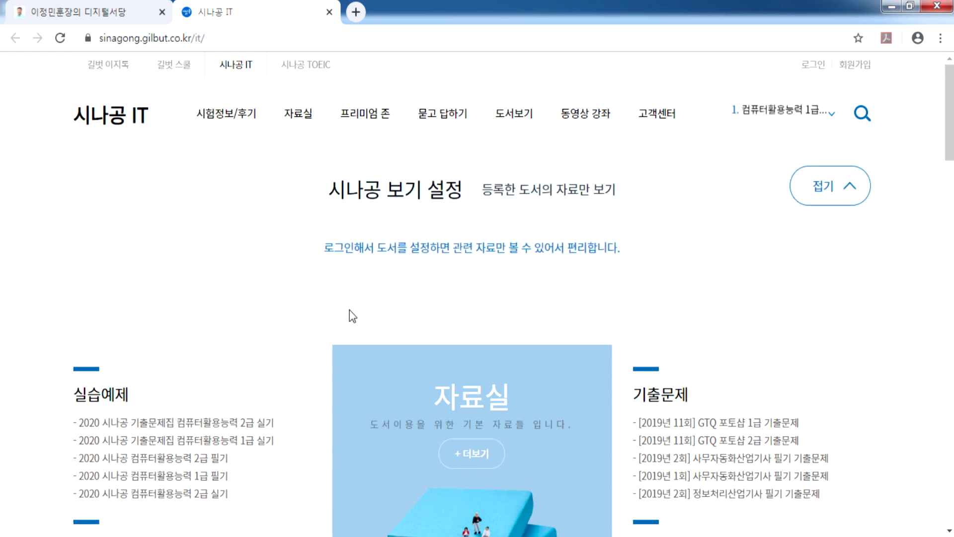
- Open 시험대비자료 under 프리미엄 존 on the 시나공 IT site, load more entries to look through, and close the site
scroll(367, 287, down, 4)
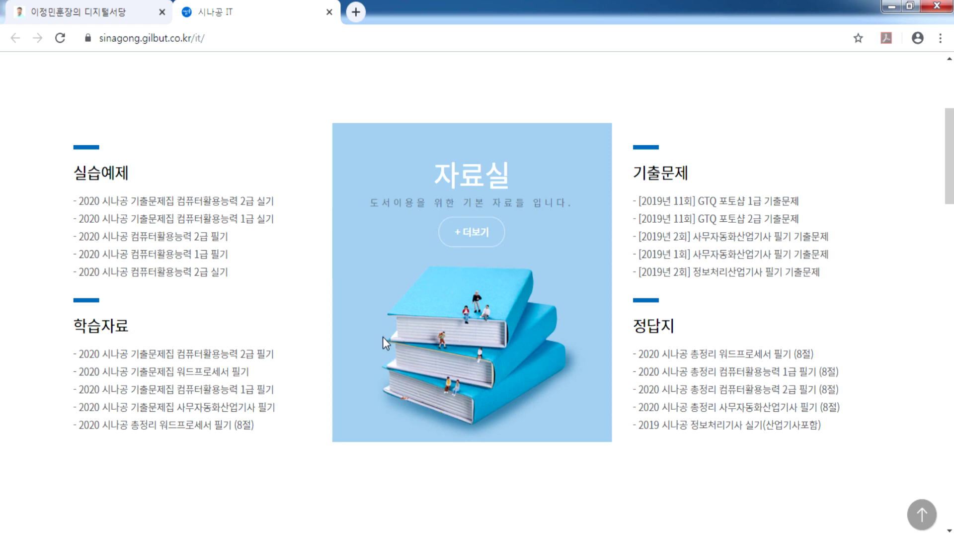
scroll(395, 328, up, 5)
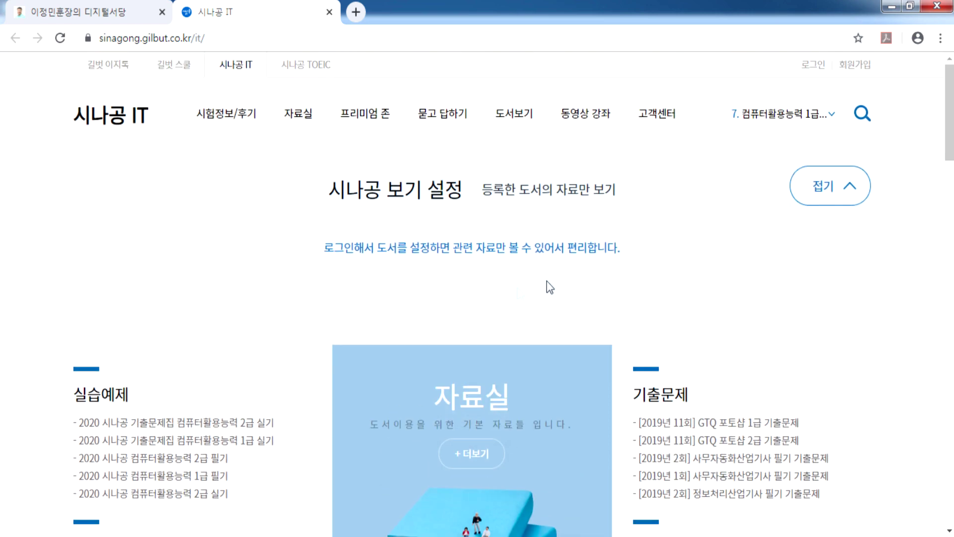
mouse_move(364, 124)
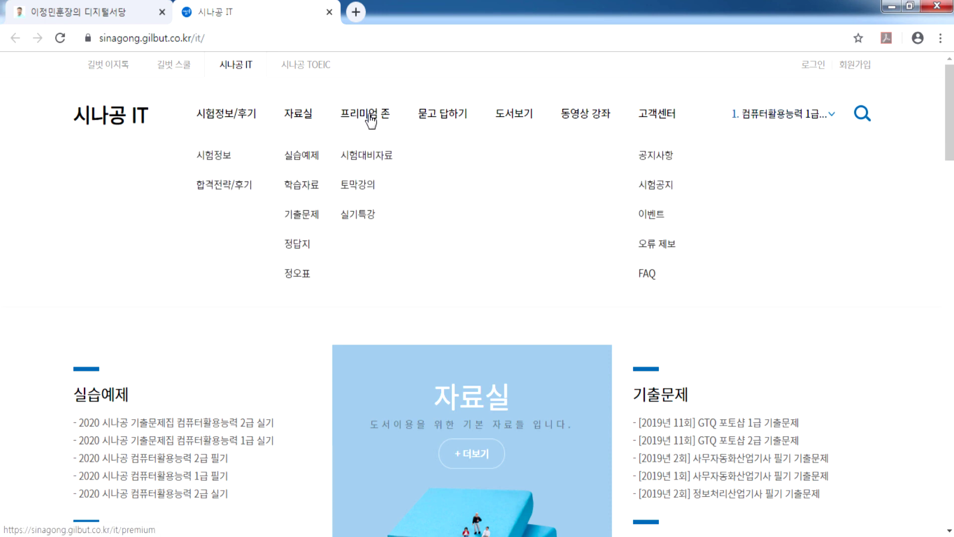
click(368, 157)
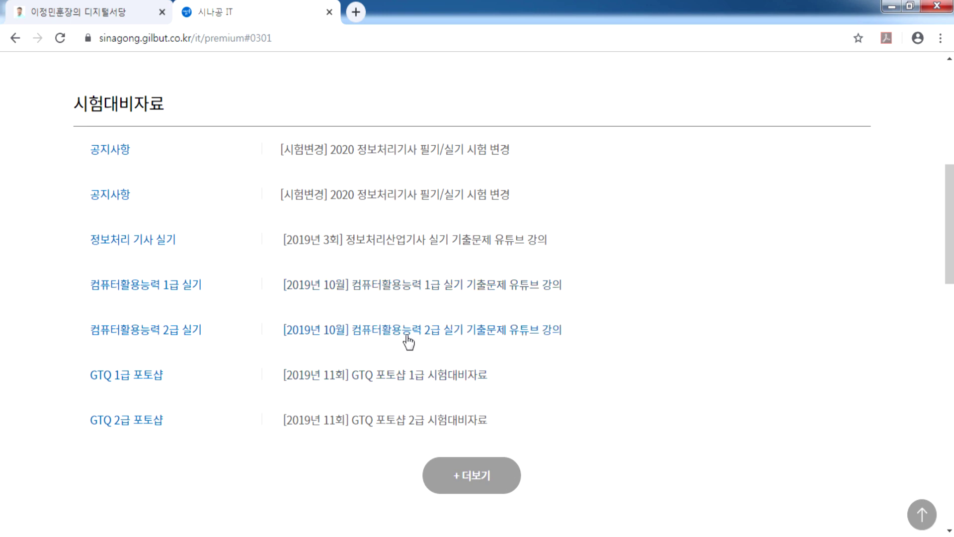
click(474, 489)
scroll(354, 348, down, 4)
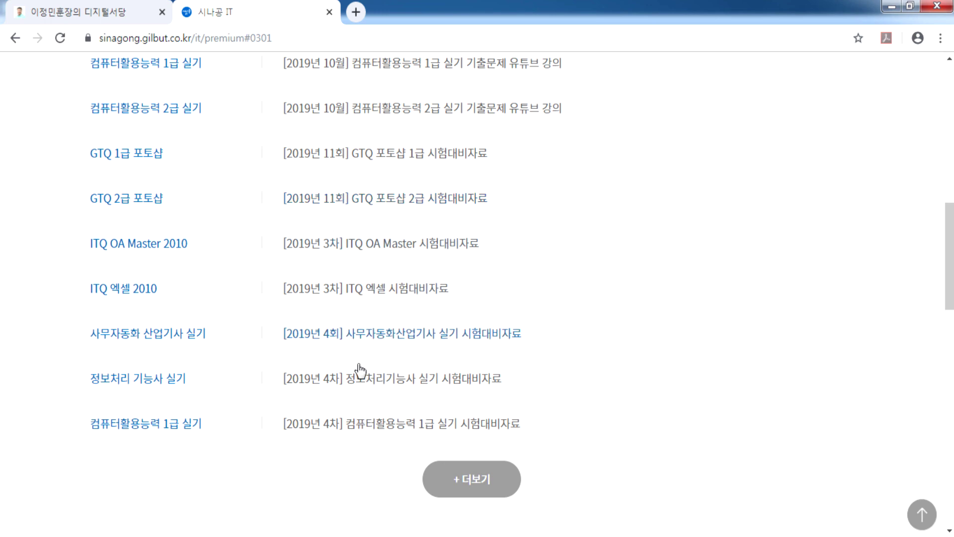
scroll(443, 433, down, 1)
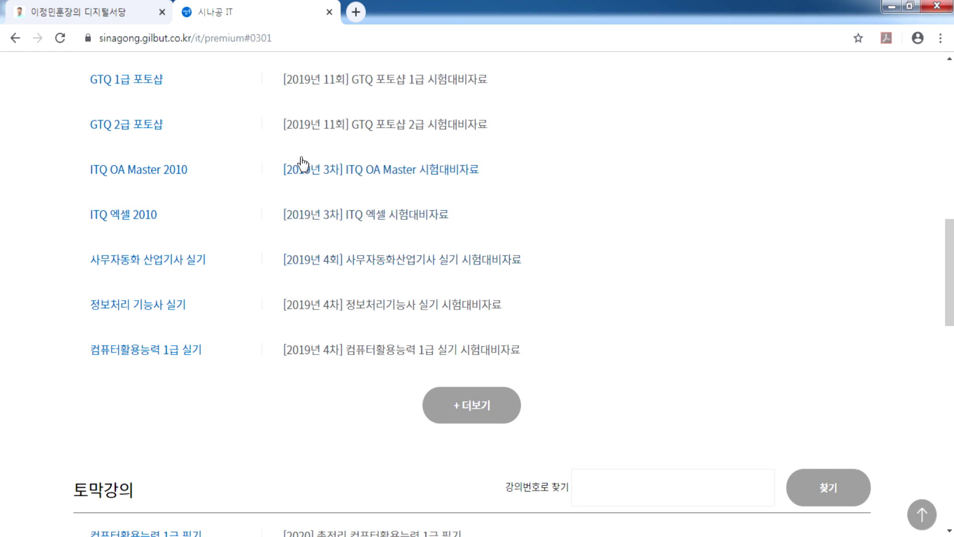
click(329, 11)
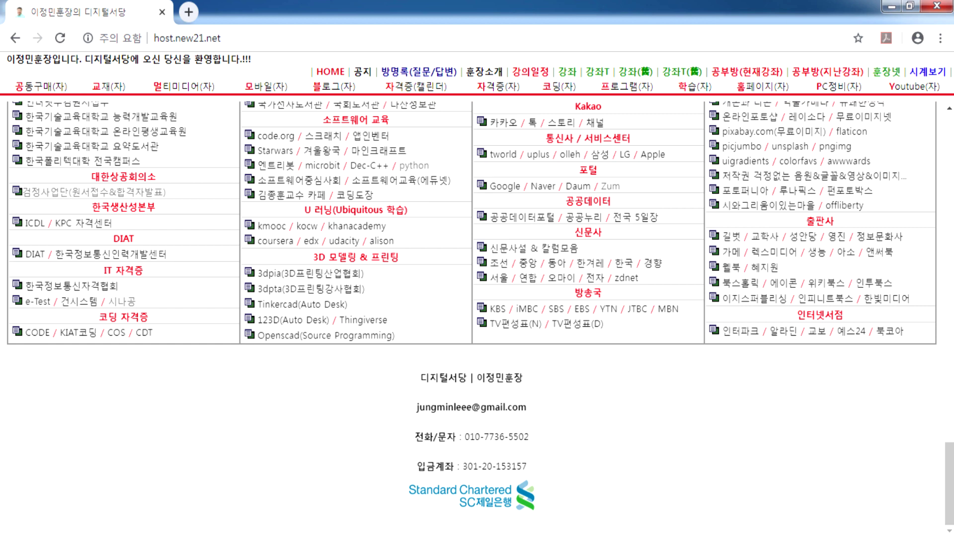
- Switch to Notepad and insert "60점 이상, " before 합격자 발표 in the 필기 시험 line
key(alt+Tab)
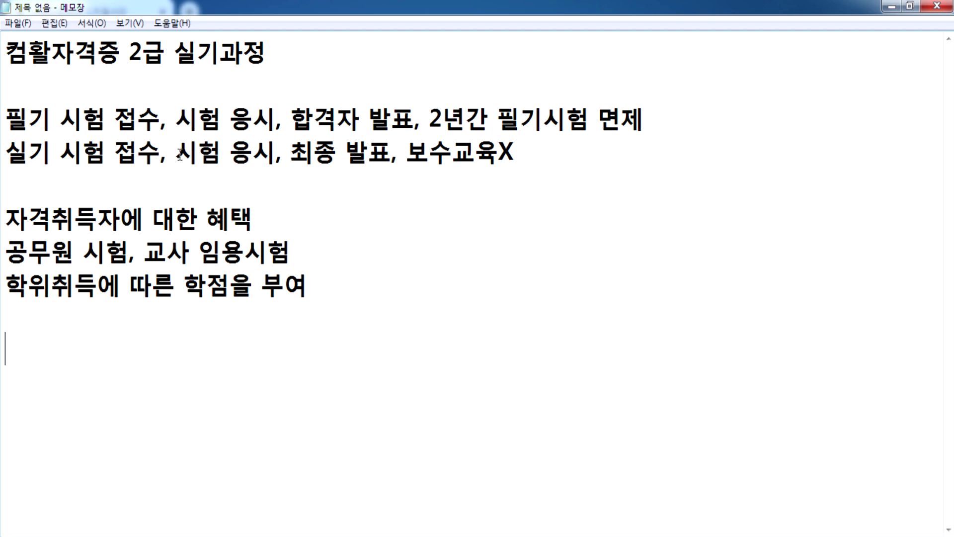
click(290, 115)
text(60ㅈㅓㅁ)
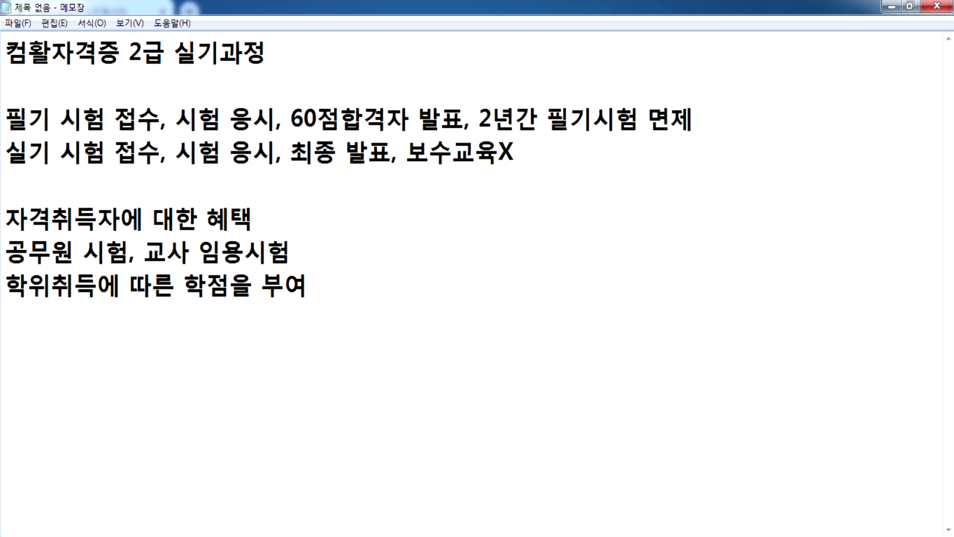
text( 이상,)
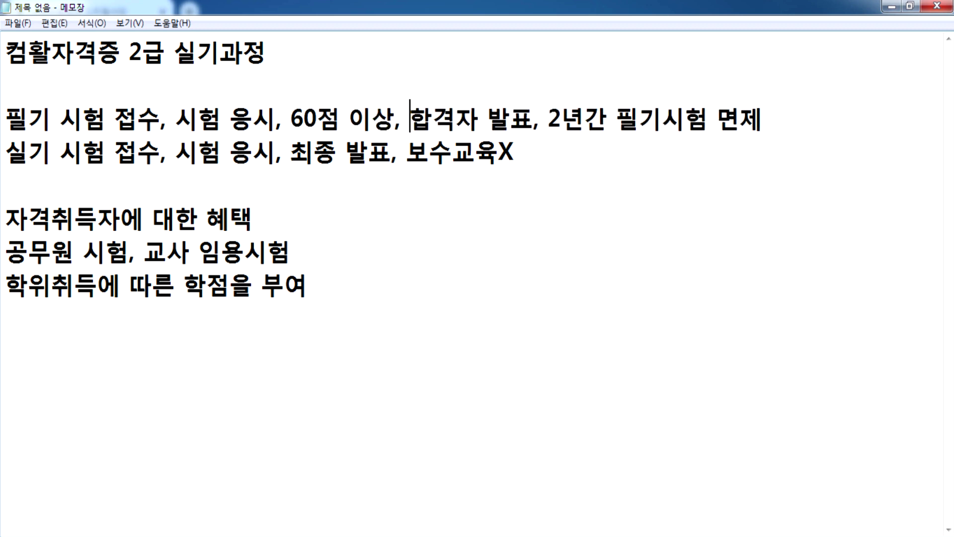
- Insert "70점 이상, " before 최종 발표 in the 실기 시험 line
key(Down)
key(Left)
key(Left)
key(Left)
key(Left)
key(Left)
key(Left)
text(790)
key(BackSpace)
key(BackSpace)
text(0점 이)
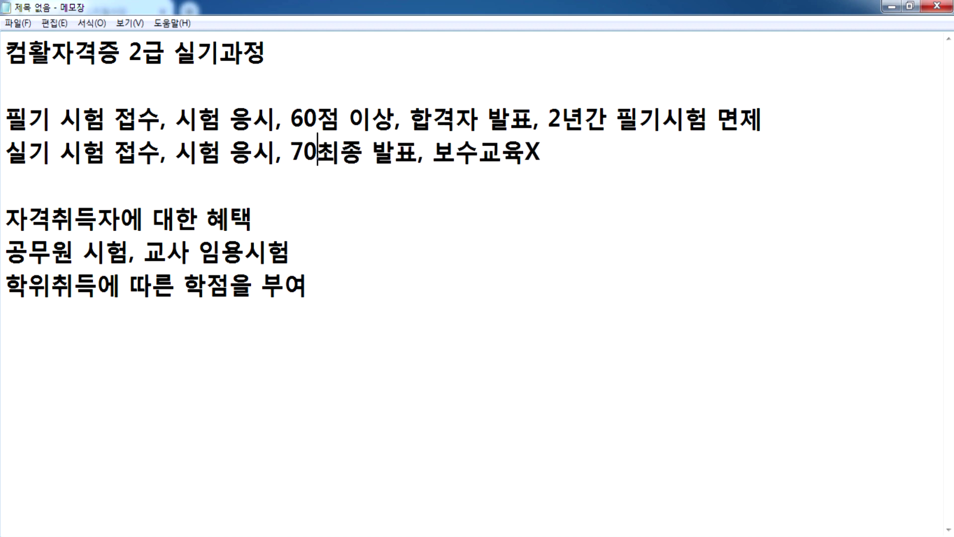
text(상,)
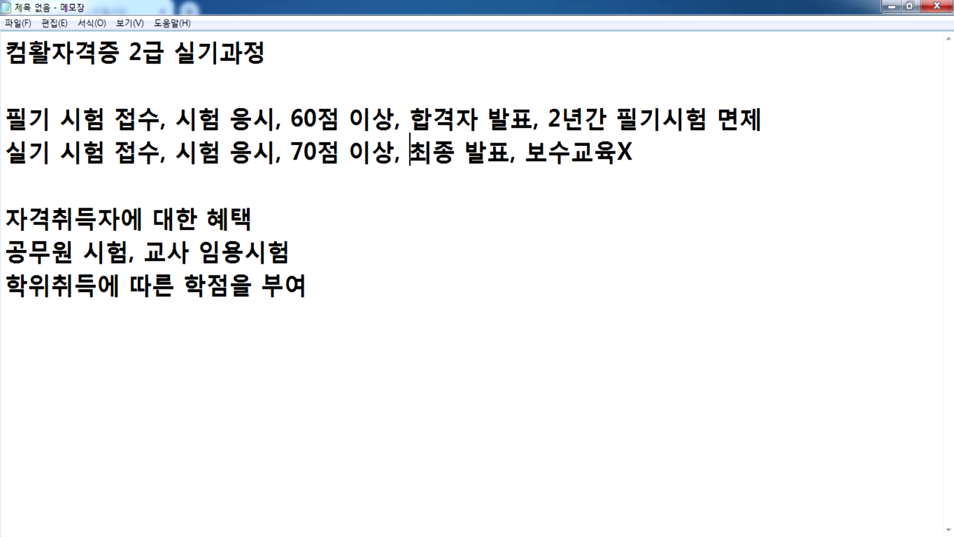
- Briefly highlight the passing score in the 필기 line, and minimize Notepad and Chrome to show the desktop
drag(304, 119, 381, 121)
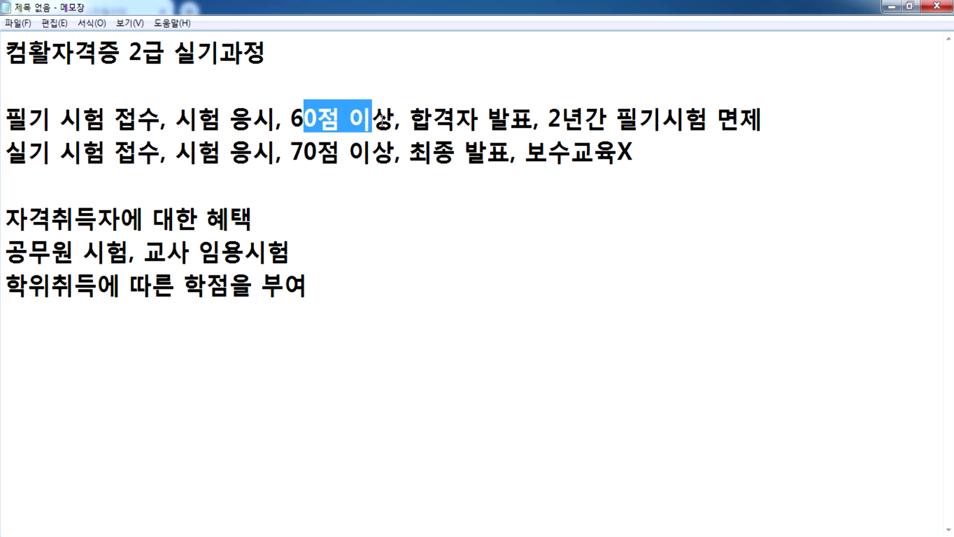
click(282, 338)
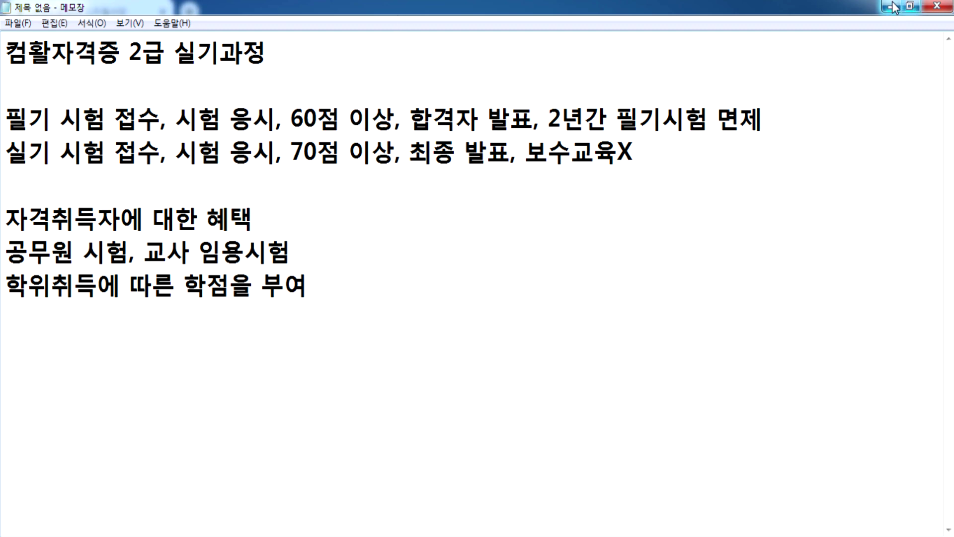
click(891, 6)
click(890, 7)
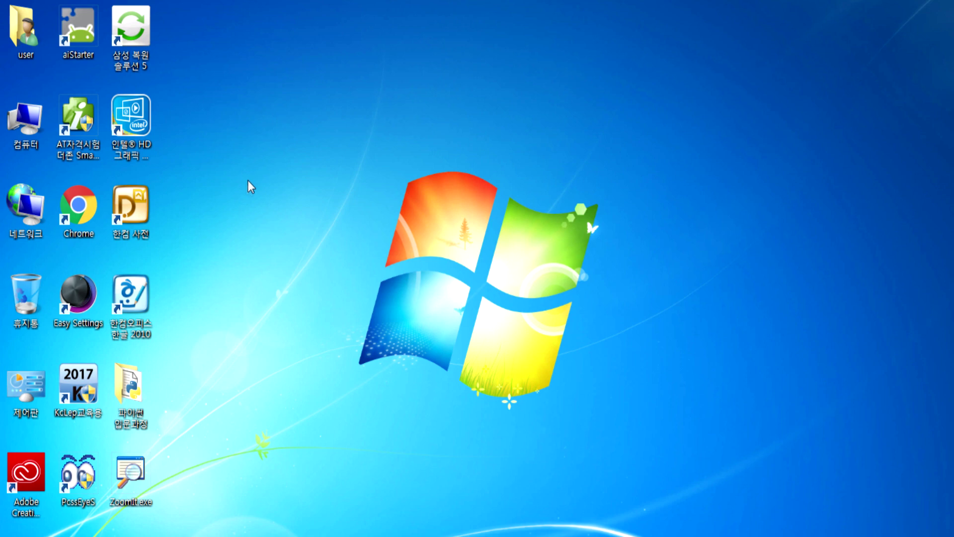
- Examine the applications in the Microsoft Office group among all installed programs, and collapse the group
click(130, 309)
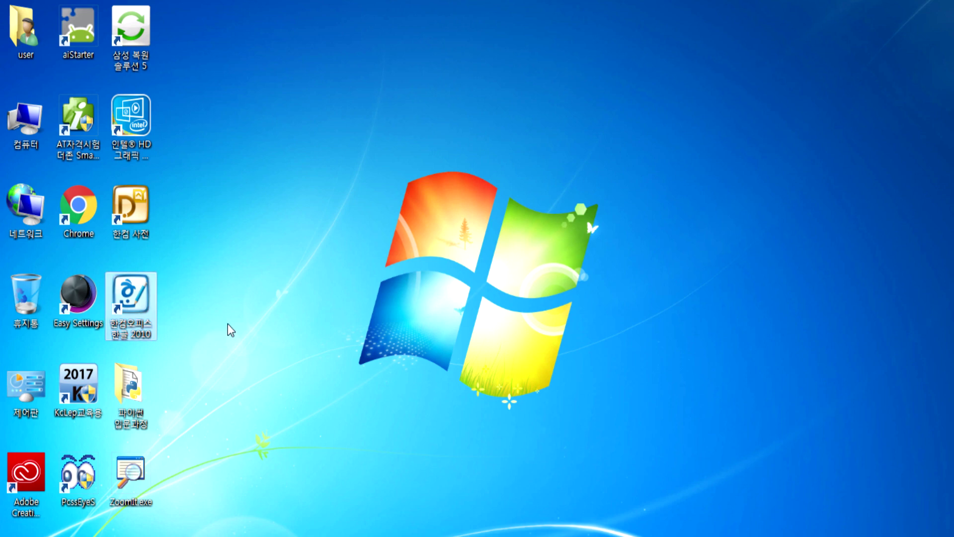
click(11, 534)
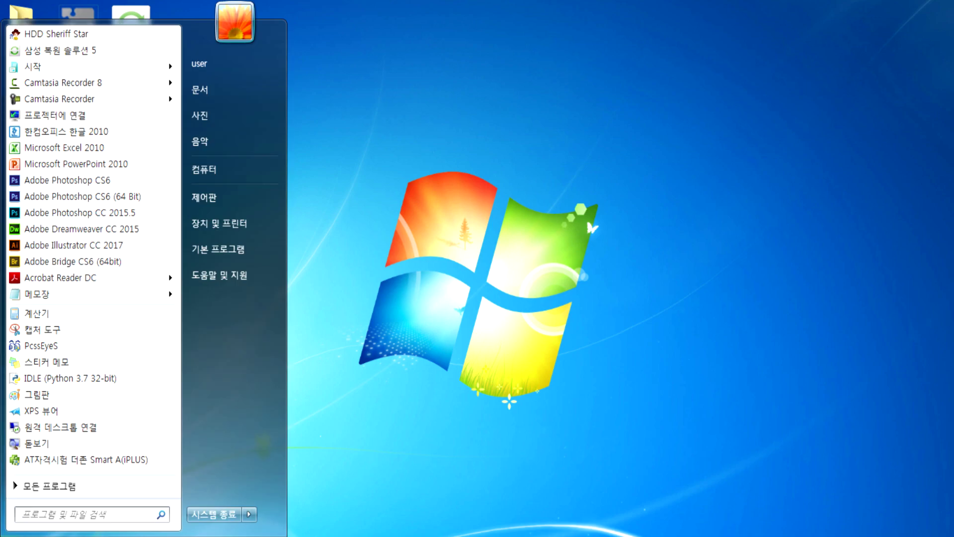
click(48, 485)
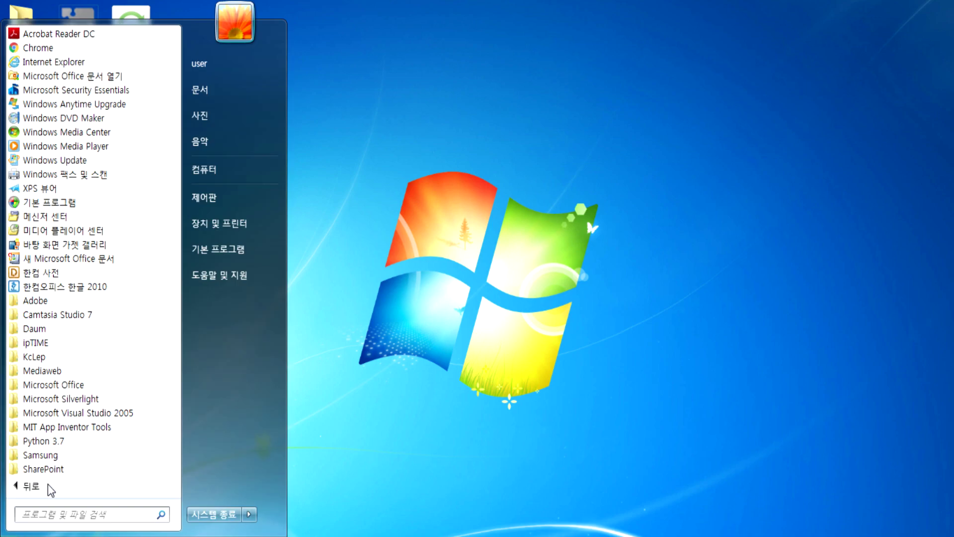
click(48, 485)
click(49, 485)
scroll(87, 278, down, 3)
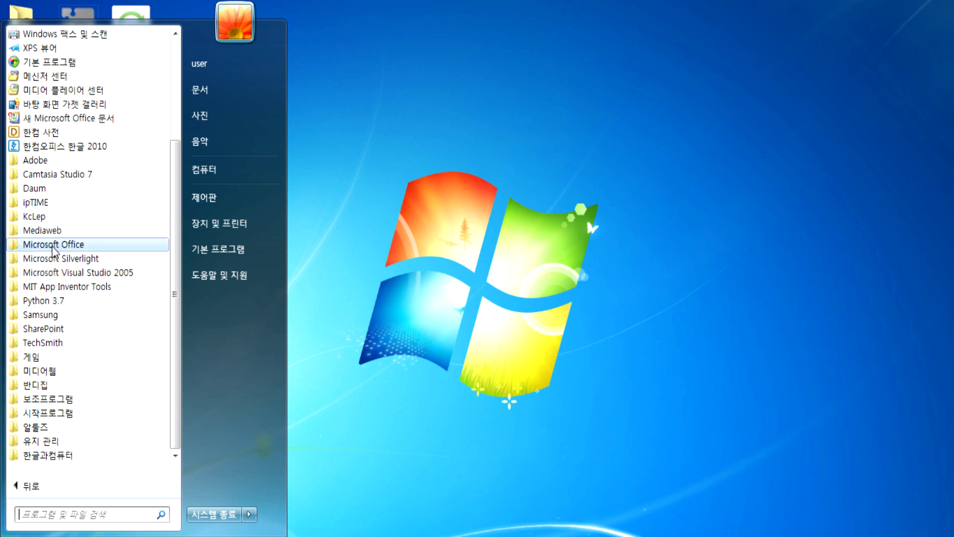
click(54, 246)
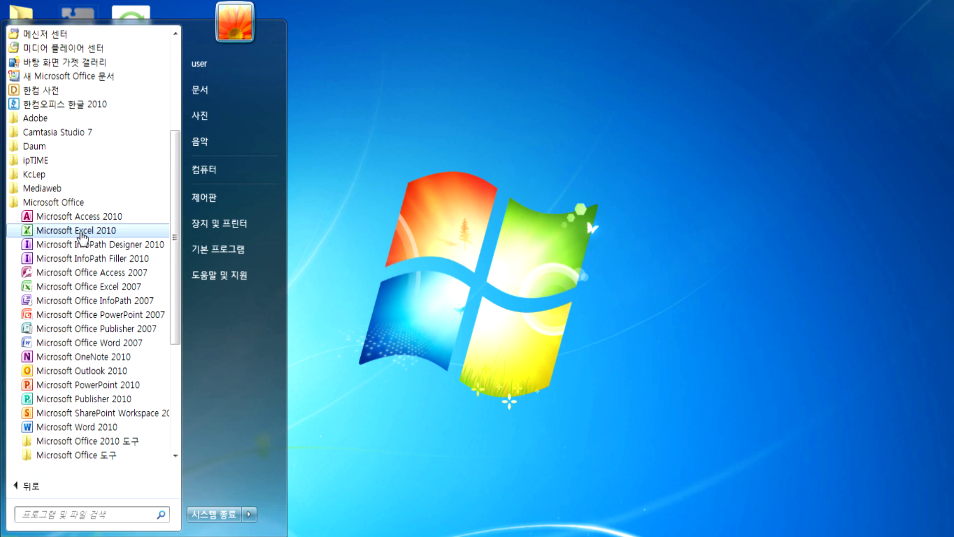
scroll(82, 238, up, 5)
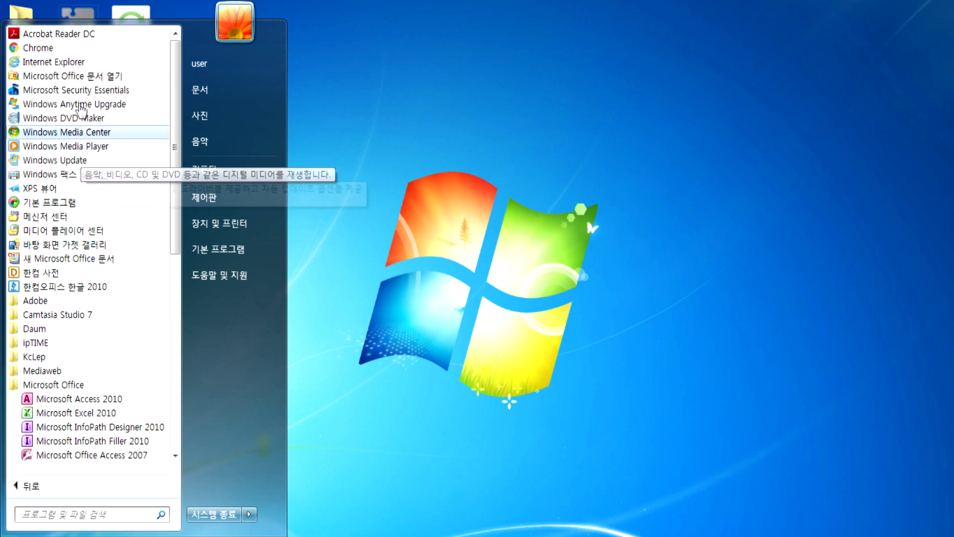
scroll(72, 348, down, 6)
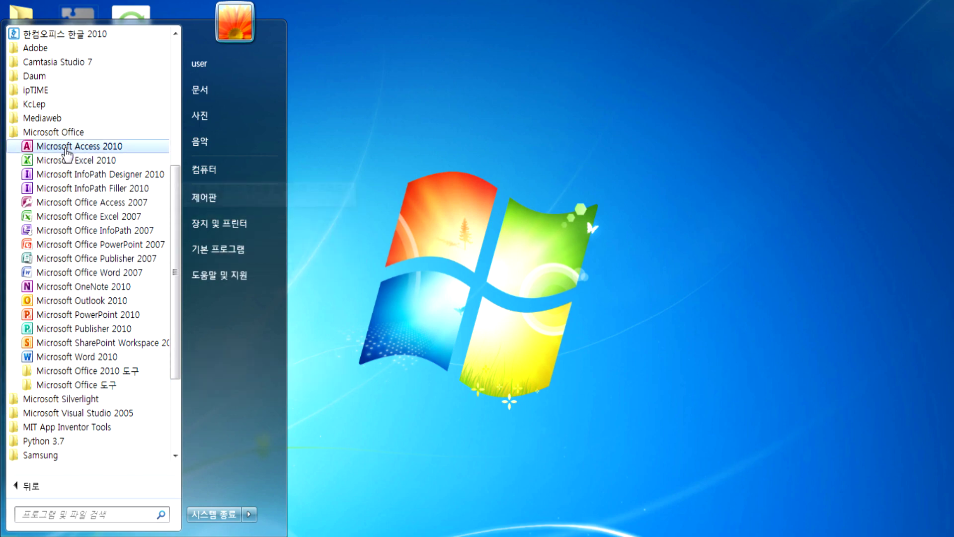
click(60, 132)
- Launch Microsoft Excel 2010 from the Microsoft Office program group and maximize its window
scroll(106, 223, up, 4)
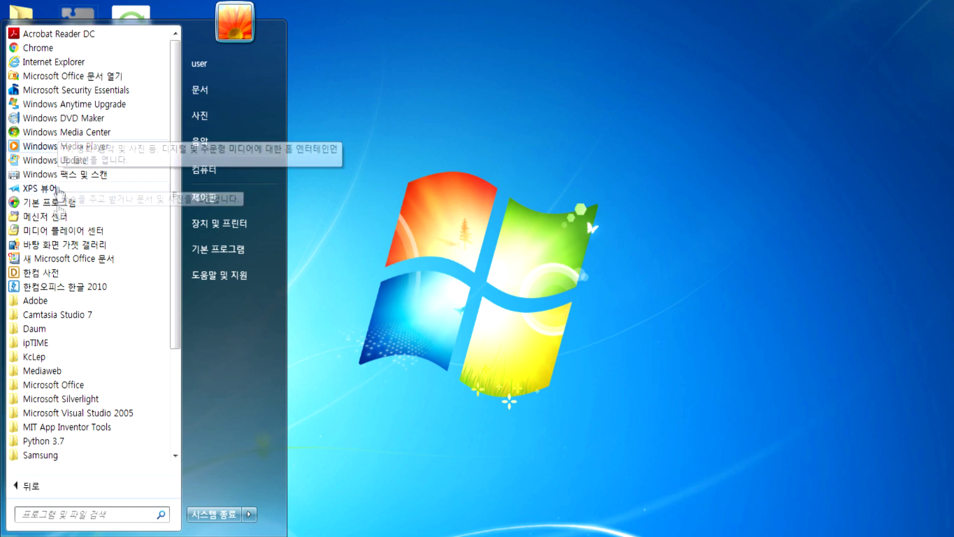
scroll(55, 288, down, 3)
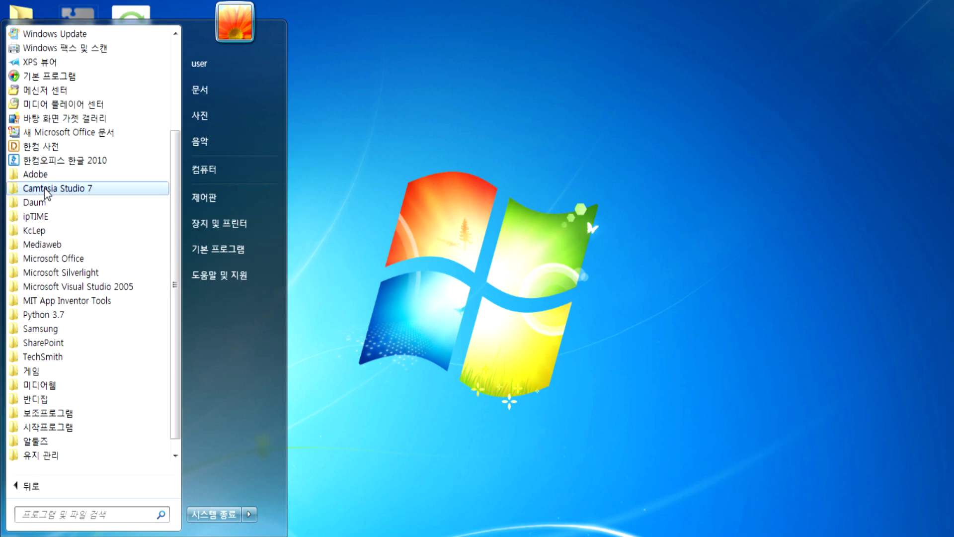
click(55, 258)
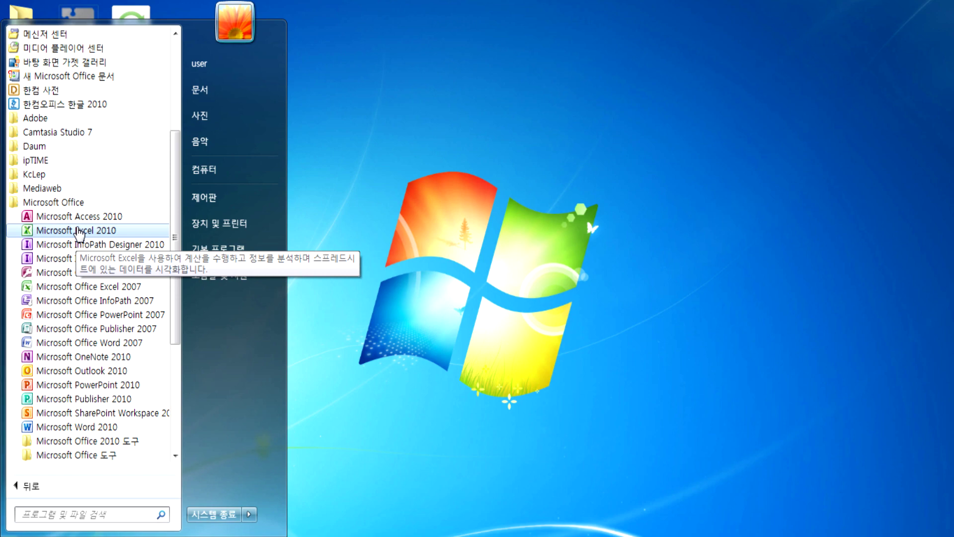
click(78, 231)
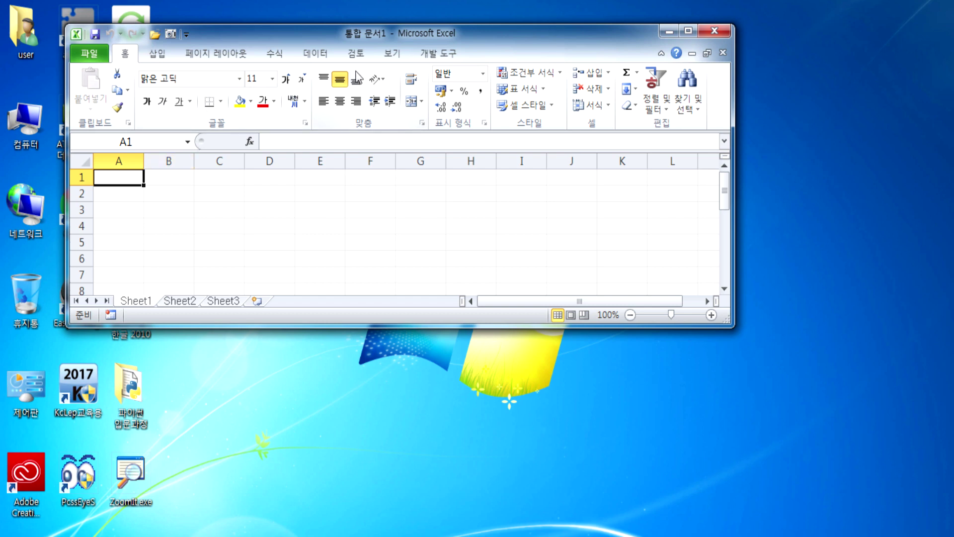
double_click(515, 31)
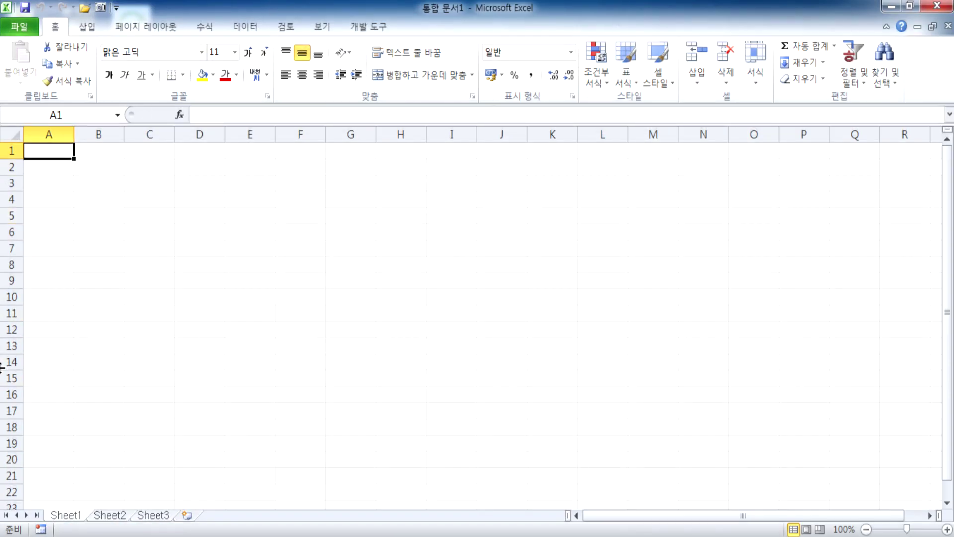
click(20, 26)
right_click(371, 9)
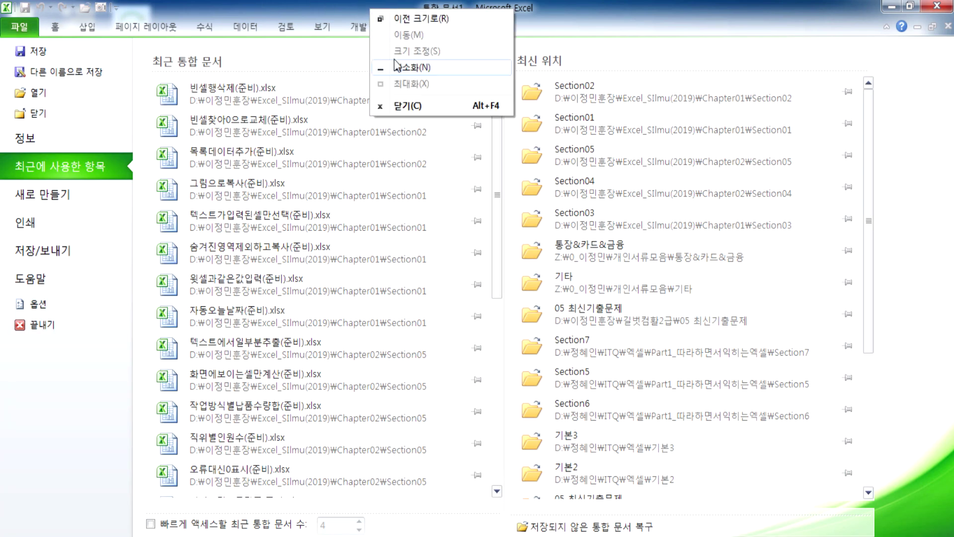
click(54, 26)
right_click(337, 6)
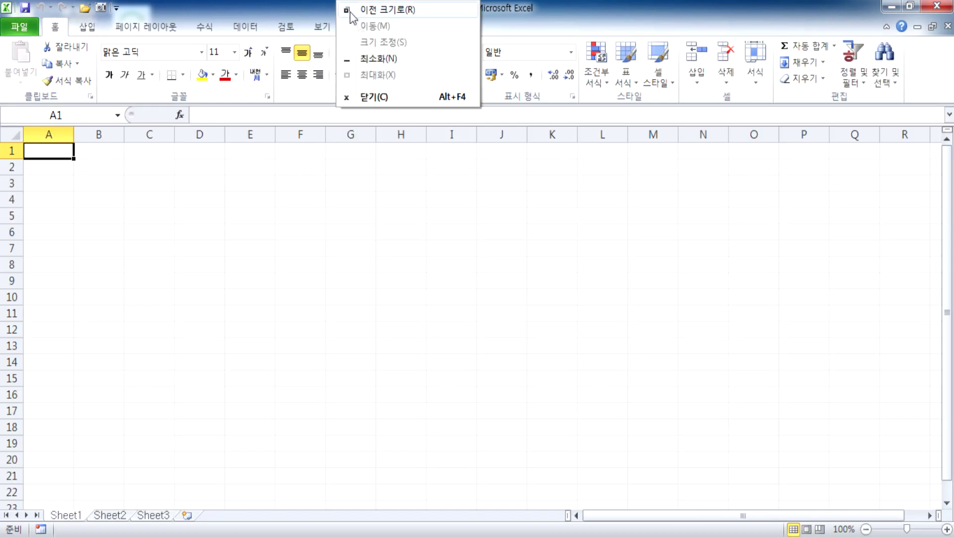
right_click(300, 13)
right_click(478, 19)
right_click(430, 28)
click(393, 38)
- Customize the ribbon to hide the 개발 도구 tab
right_click(393, 37)
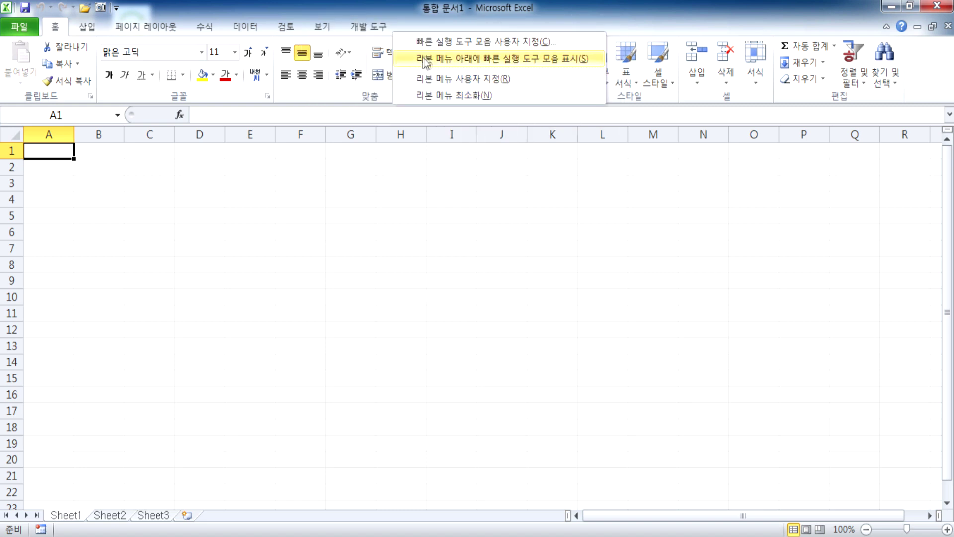
click(430, 84)
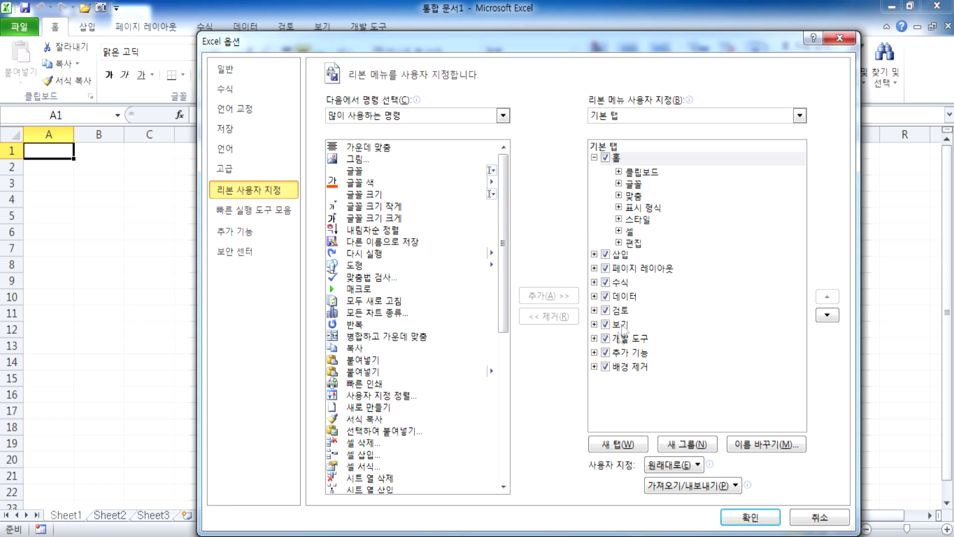
click(605, 339)
click(750, 517)
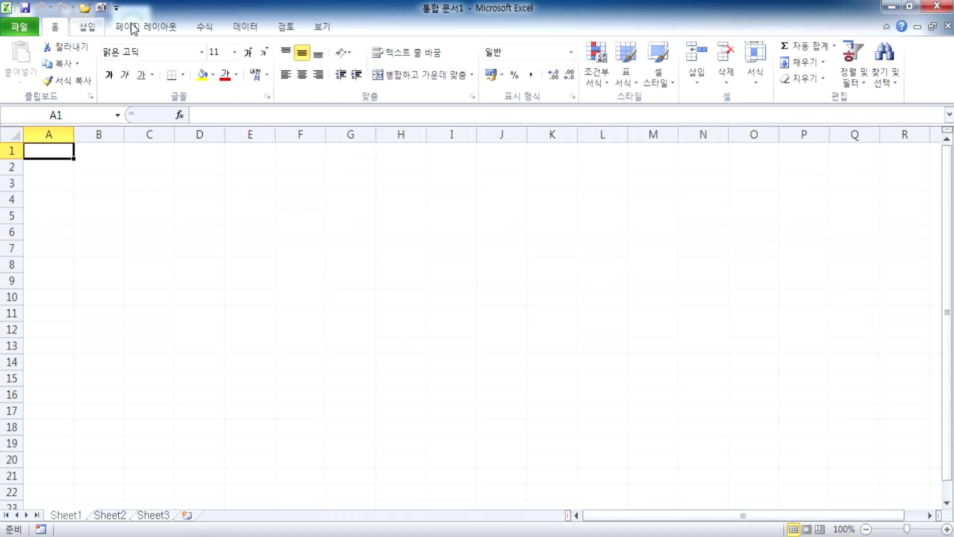
- Look over the 보기 and 삽입 commands on the ribbon, return to 홈, and switch back to Notepad
click(325, 27)
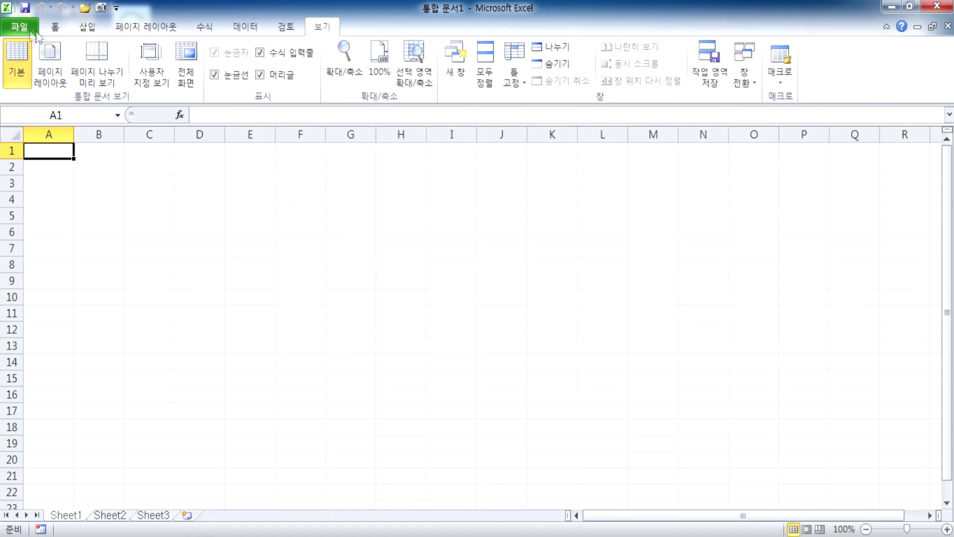
click(54, 29)
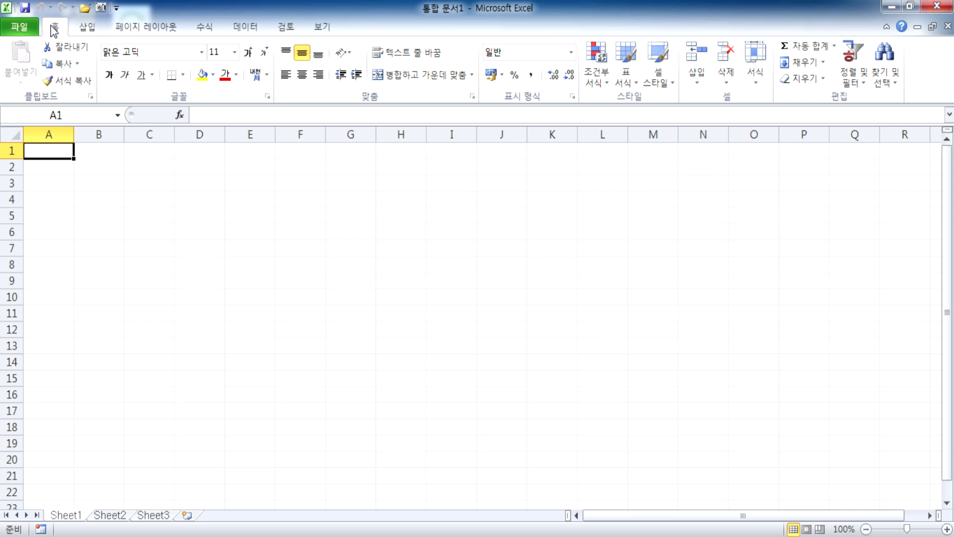
click(88, 28)
click(55, 31)
click(314, 533)
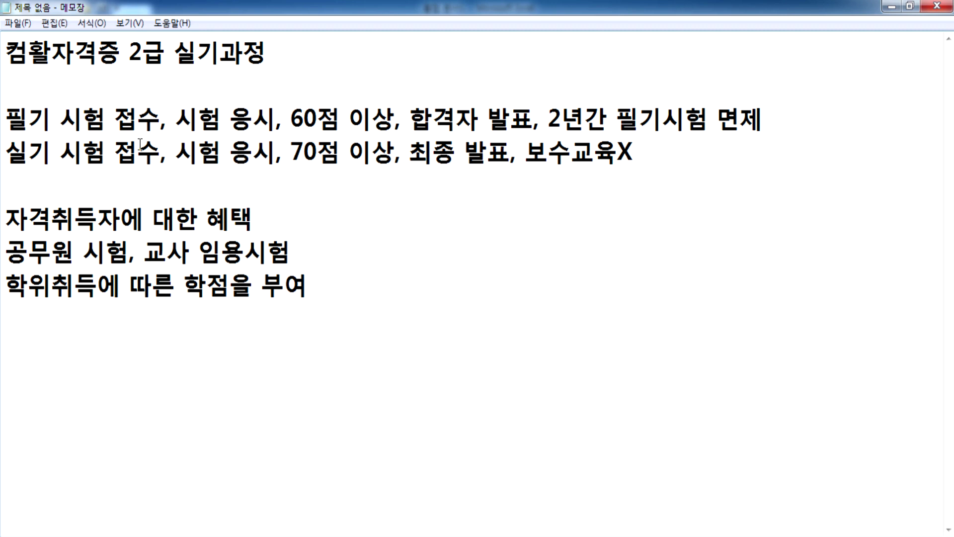
- Look over the 서식 and 편집 commands in Notepad
click(54, 23)
mouse_move(102, 25)
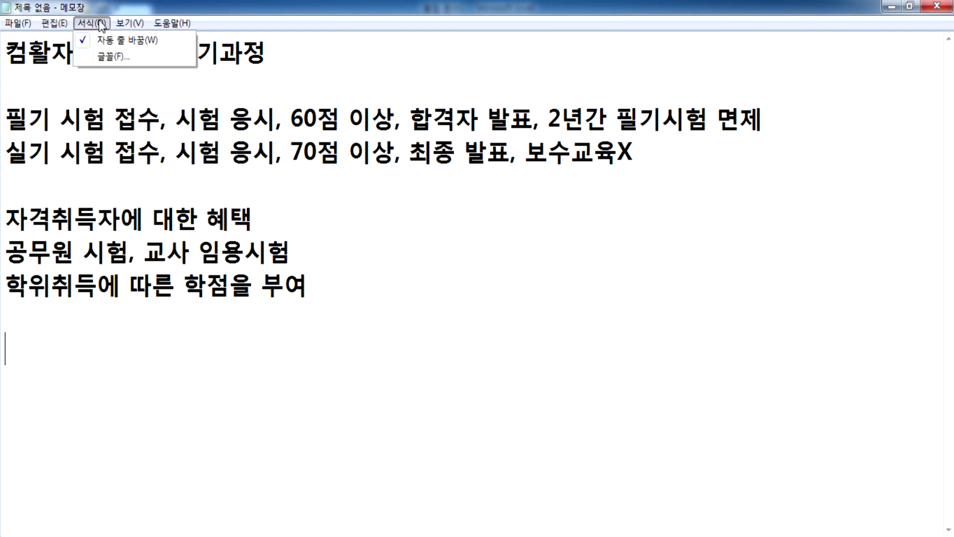
mouse_move(48, 29)
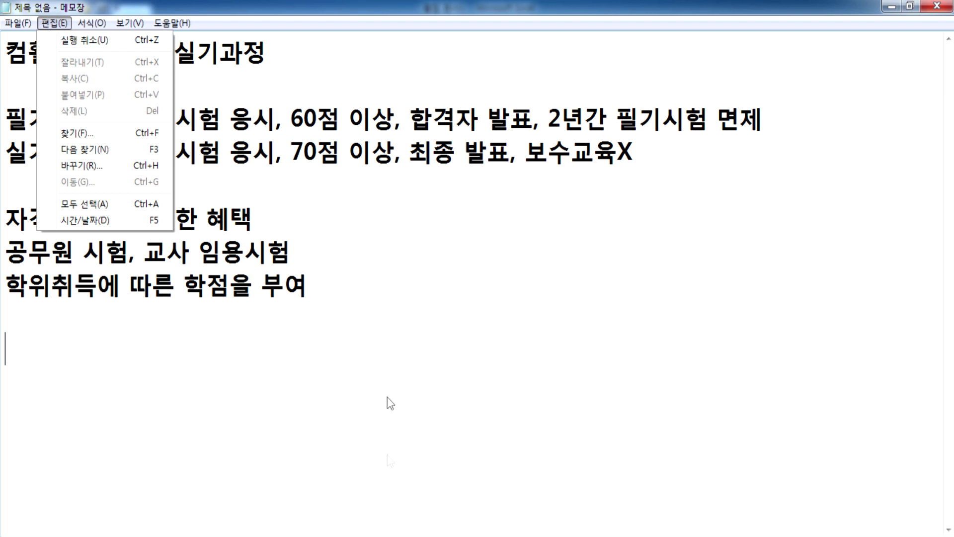
- Switch to Excel, look over the 삽입, 수식 and 데이터 commands on the ribbon, and return to 홈
click(403, 536)
click(94, 28)
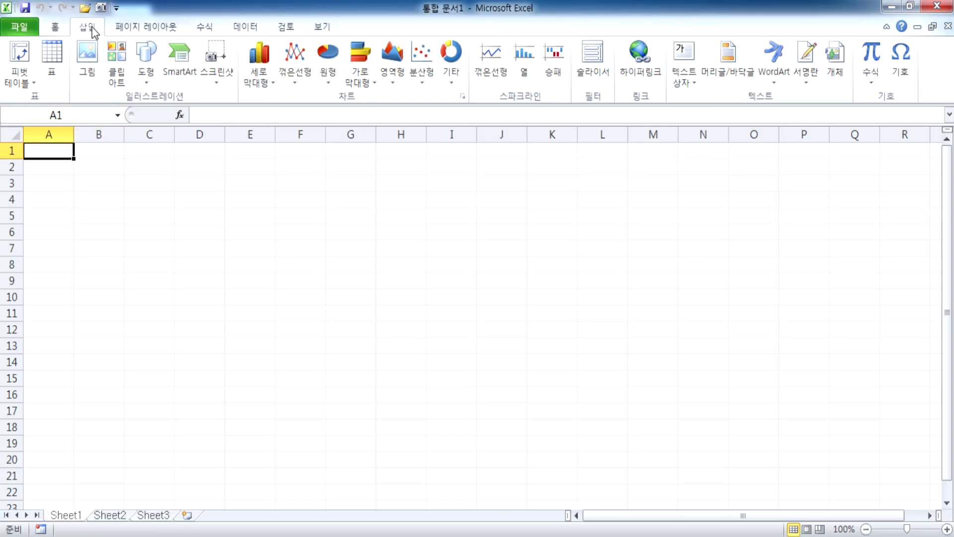
click(204, 30)
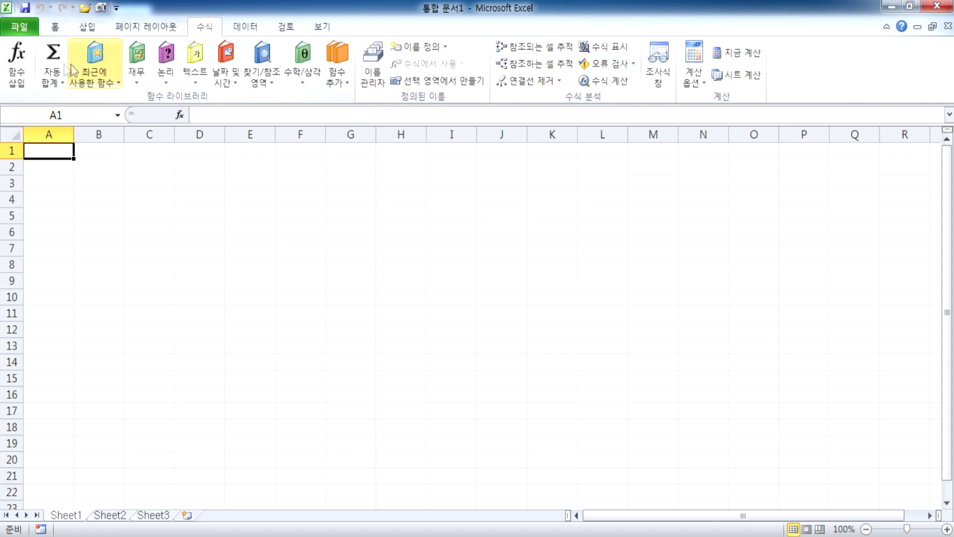
click(245, 28)
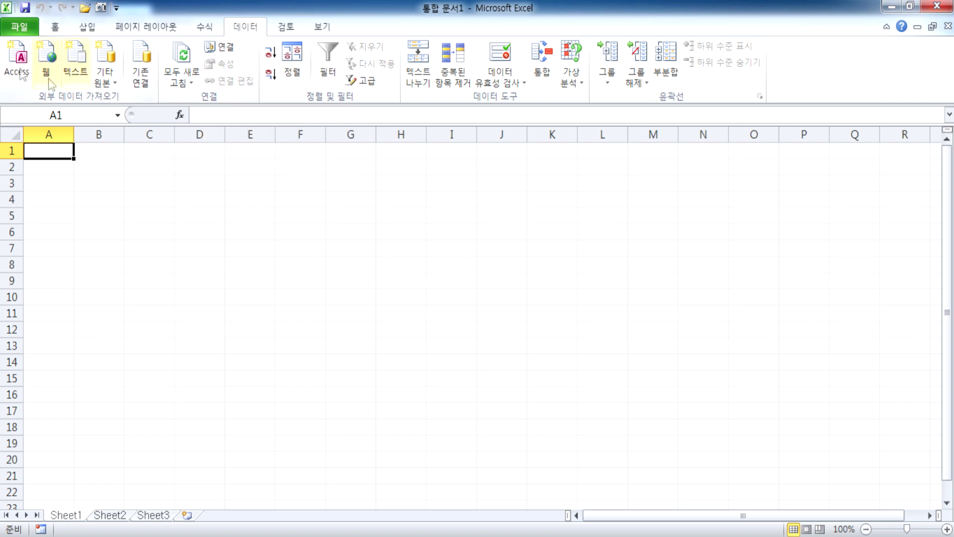
click(65, 30)
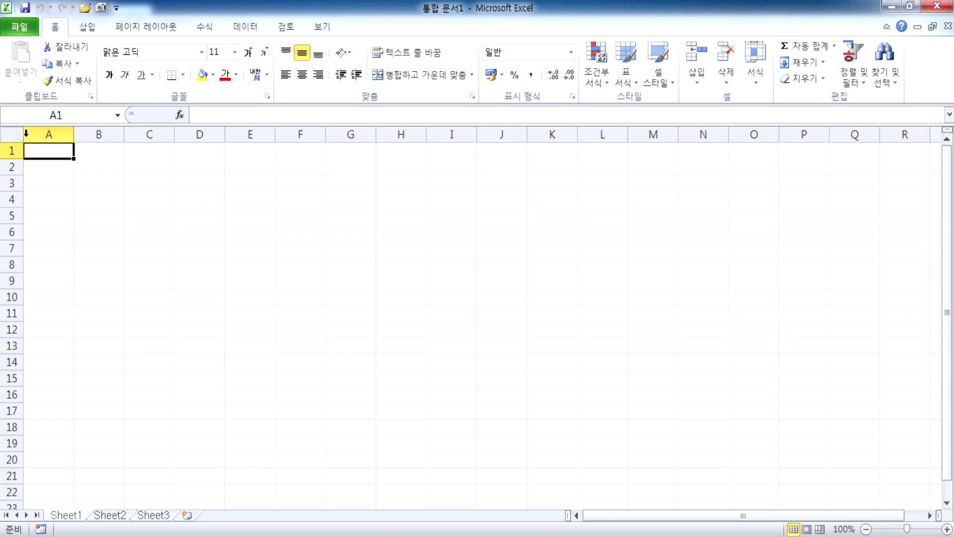
- Clear all unpinned workbooks and unpinned locations from Excel's recently used items
click(12, 28)
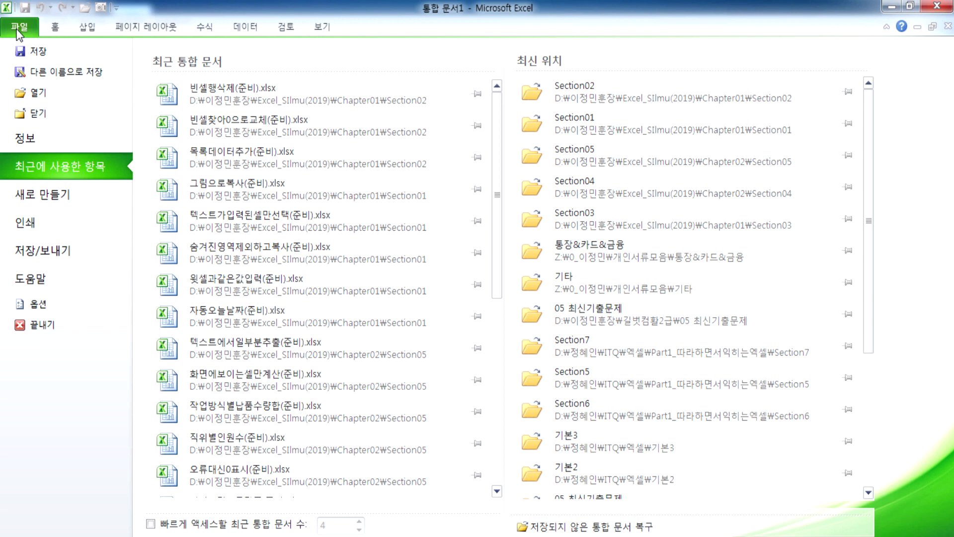
right_click(349, 91)
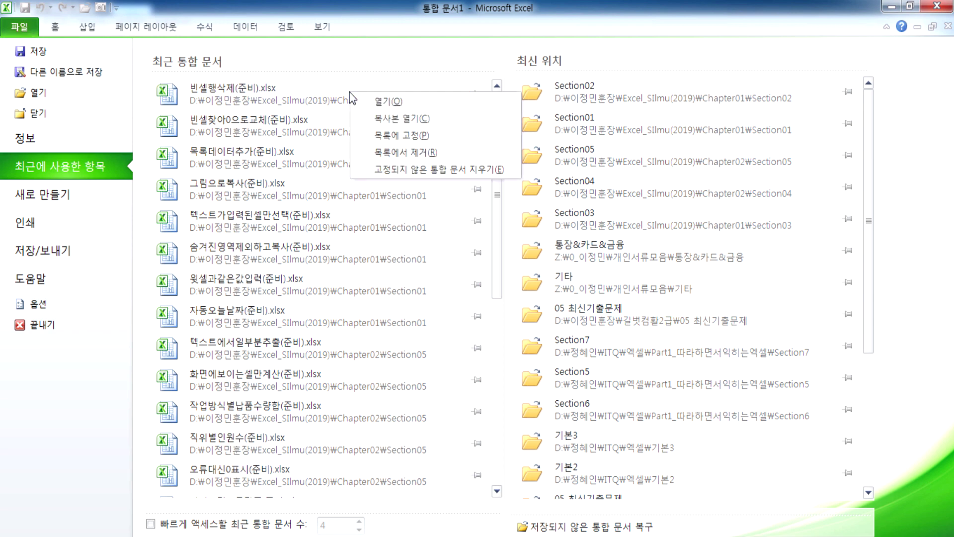
click(419, 171)
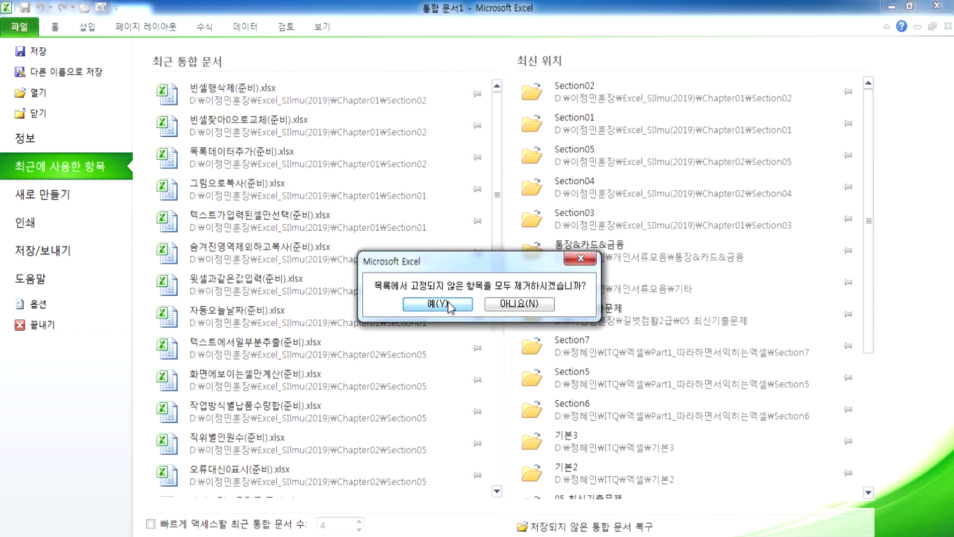
click(437, 303)
right_click(573, 88)
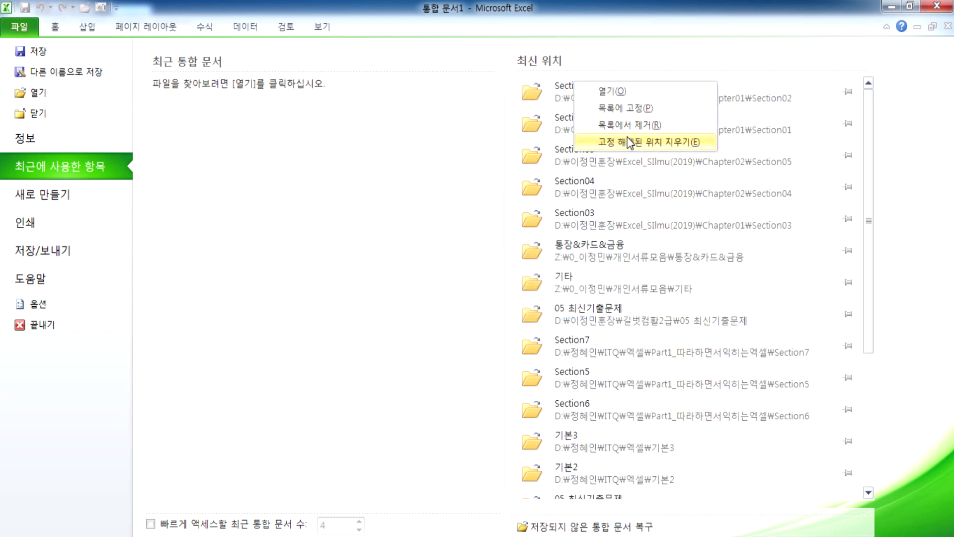
click(630, 143)
click(438, 305)
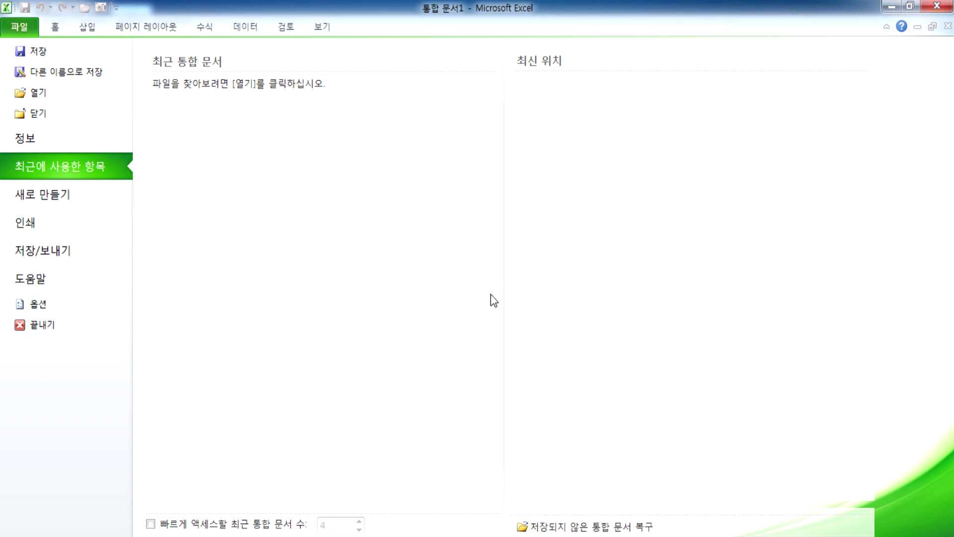
- Switch to Notepad to view the course notes, return to Excel, and go back to the worksheet
key(alt+Tab)
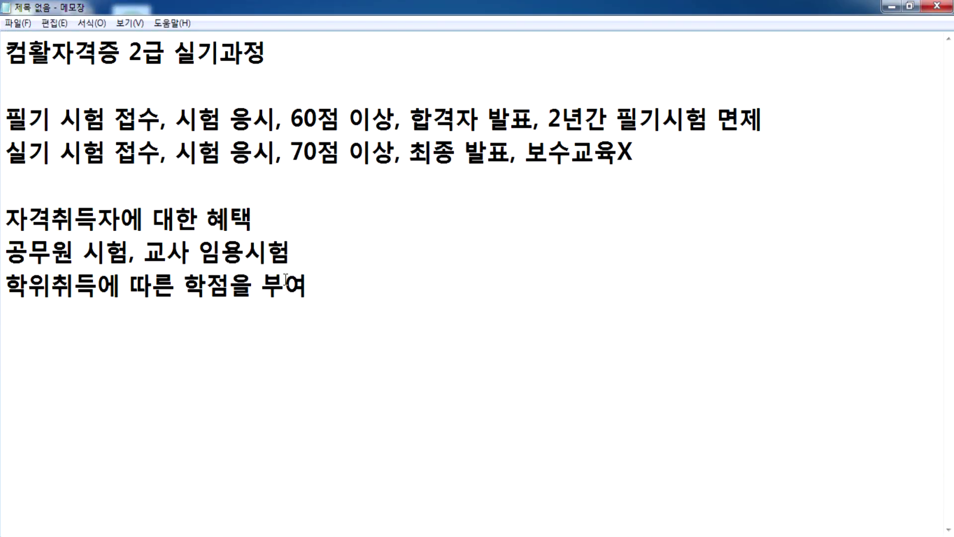
click(494, 535)
key(Escape)
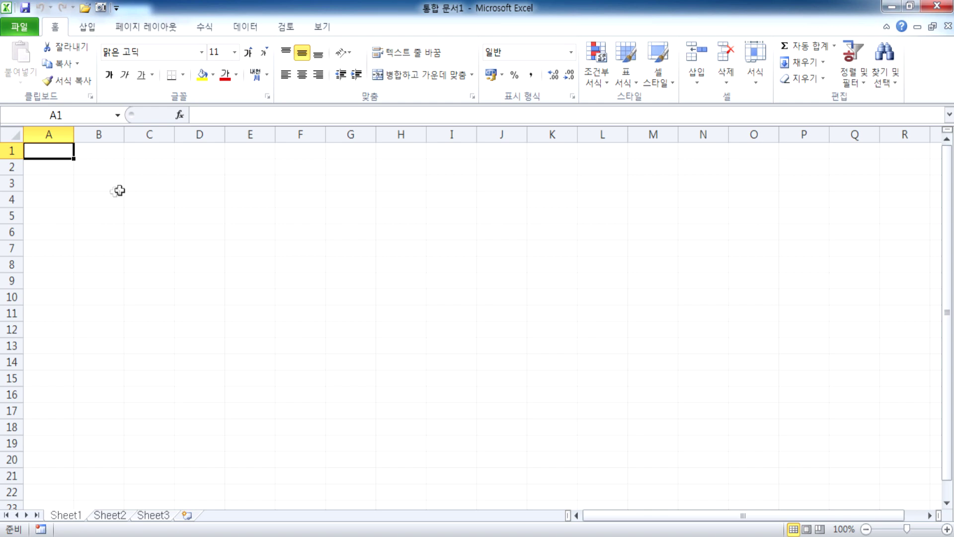
- View the workbook information, call up and cancel 열기, and look over the 보기 commands before returning to 홈
click(28, 33)
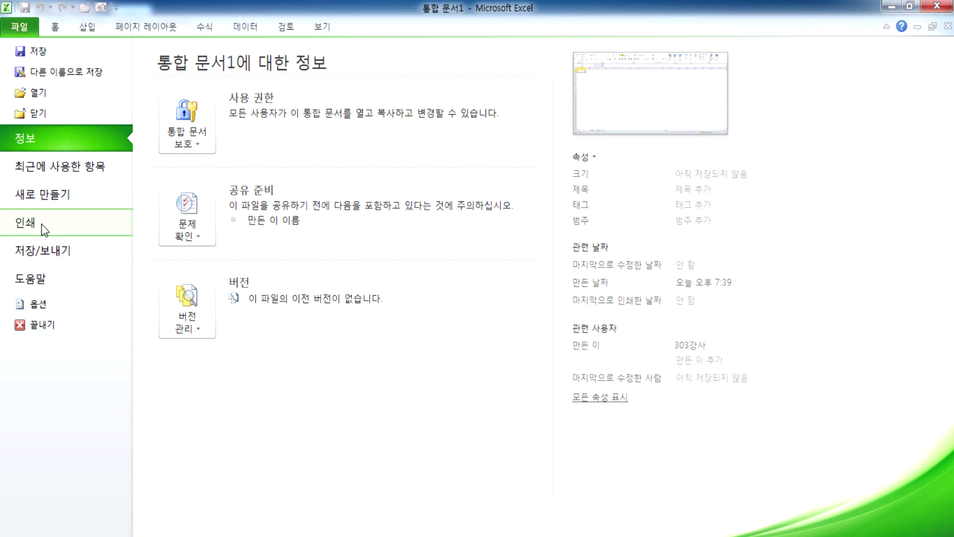
click(44, 94)
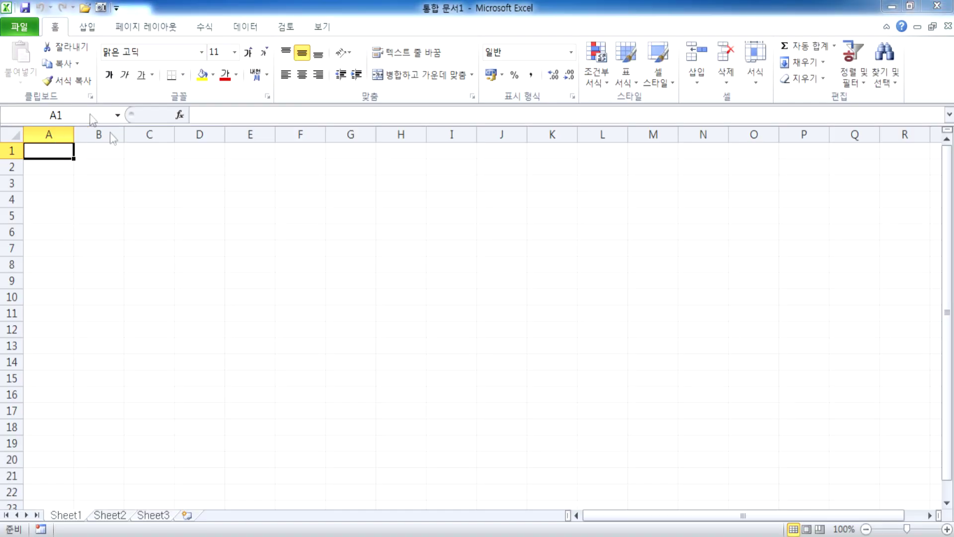
key(Escape)
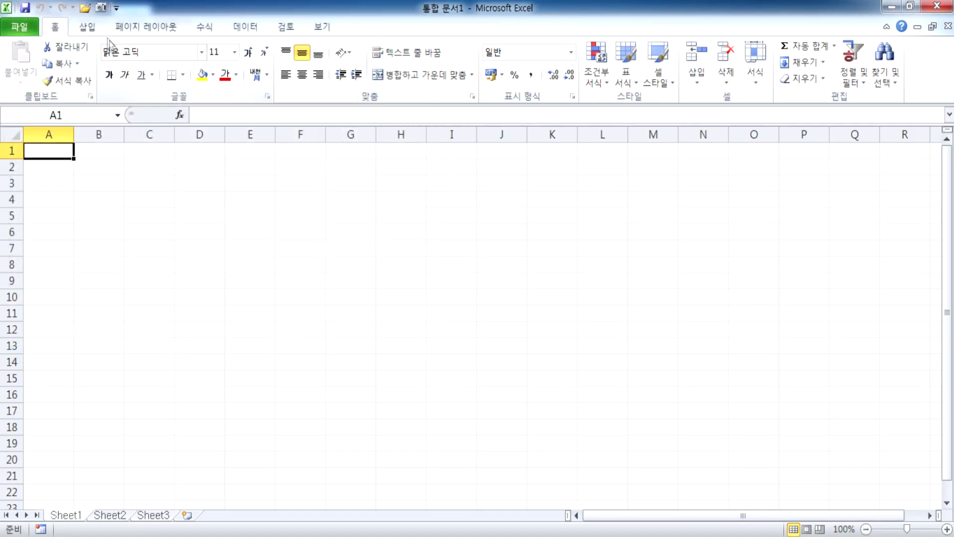
click(323, 27)
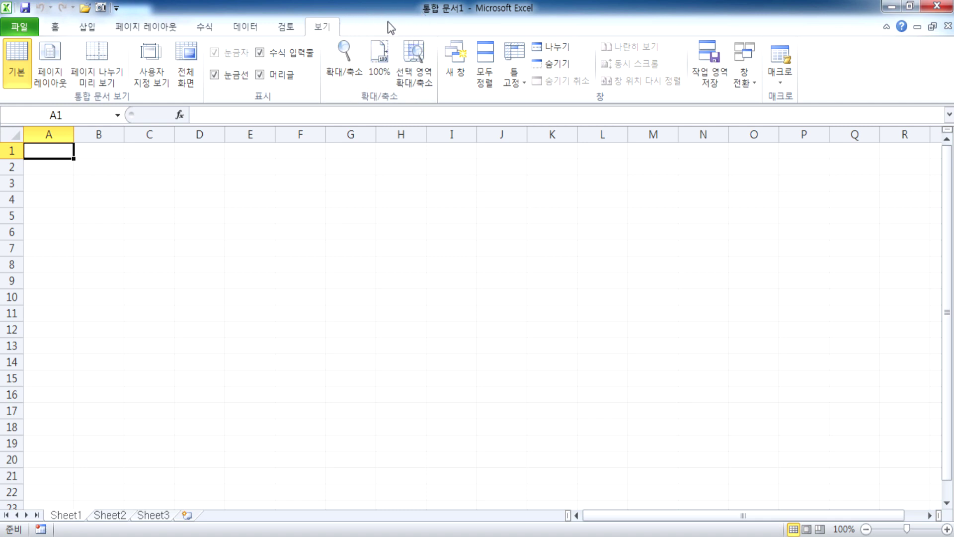
click(58, 28)
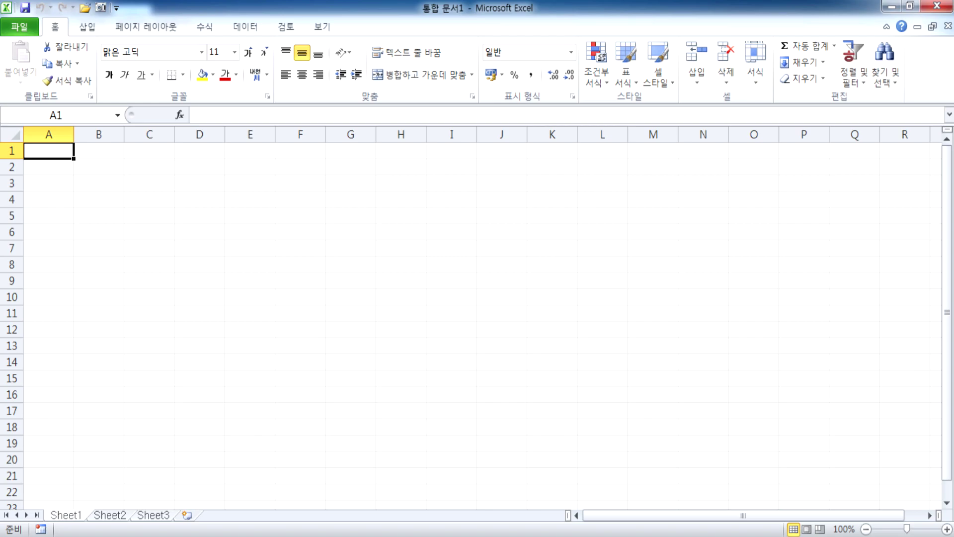
- Switch to Notepad and add the heading "엑셀의 메뉴 구조 : 리본 메뉴" below the benefits notes
click(361, 446)
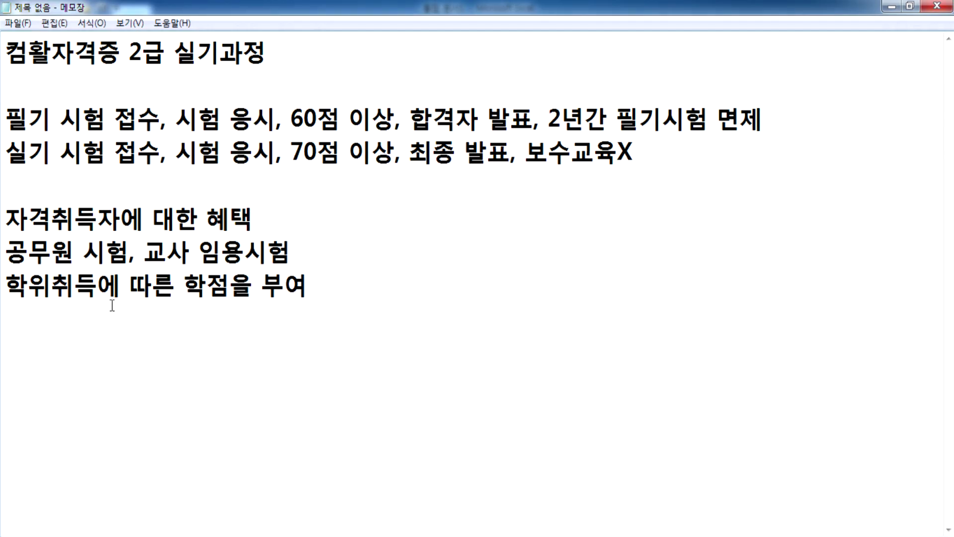
key(Return)
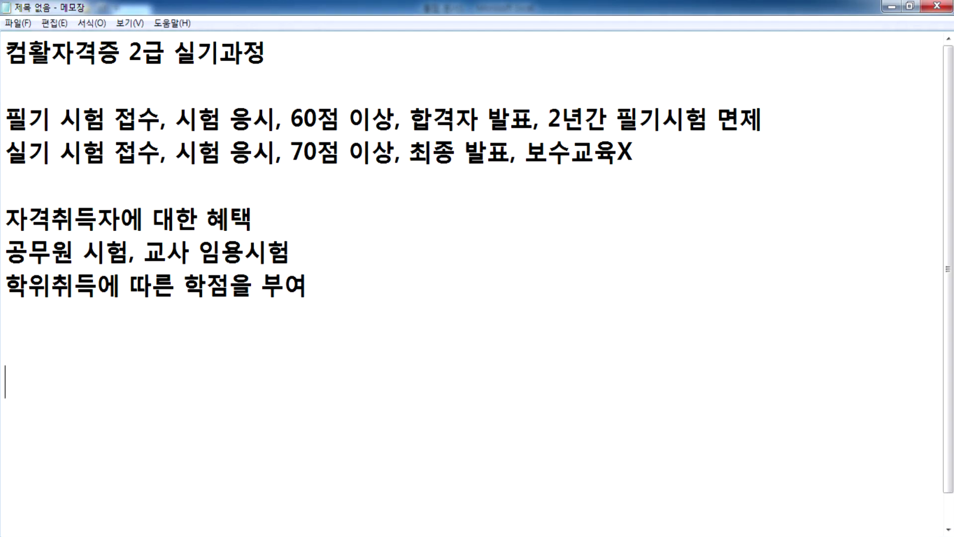
scroll(40, 164, down, 3)
scroll(51, 249, up, 3)
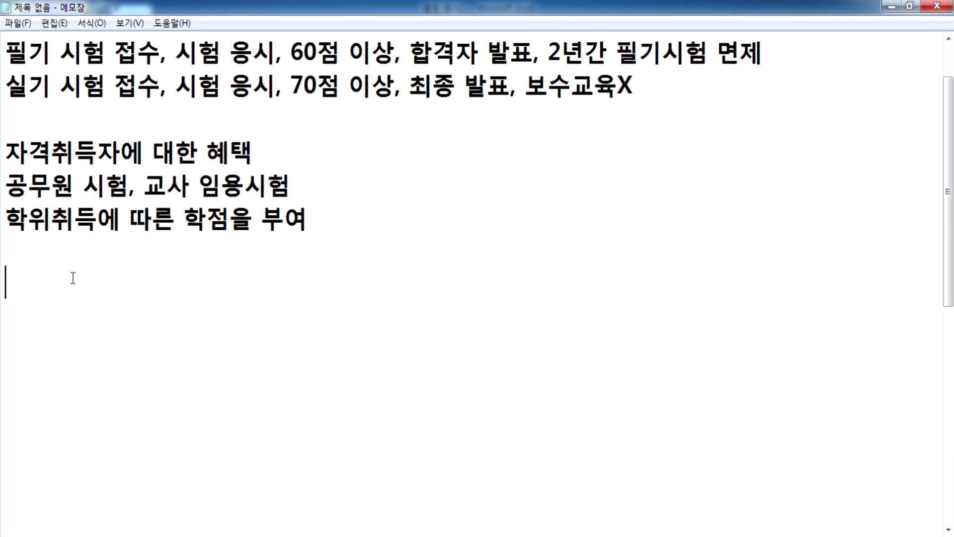
scroll(73, 278, down, 2)
text(엑셀의 메뉴 구조 : 리본 메뉴)
key(Return)
- Write "메뉴항목을 클릭하면, 옆으로 펼쳐지는 리본" on the line under the heading
text(ㅎ=)
key(BackSpace)
key(BackSpace)
text(메뉴항목으ㄹ 클릭하면)
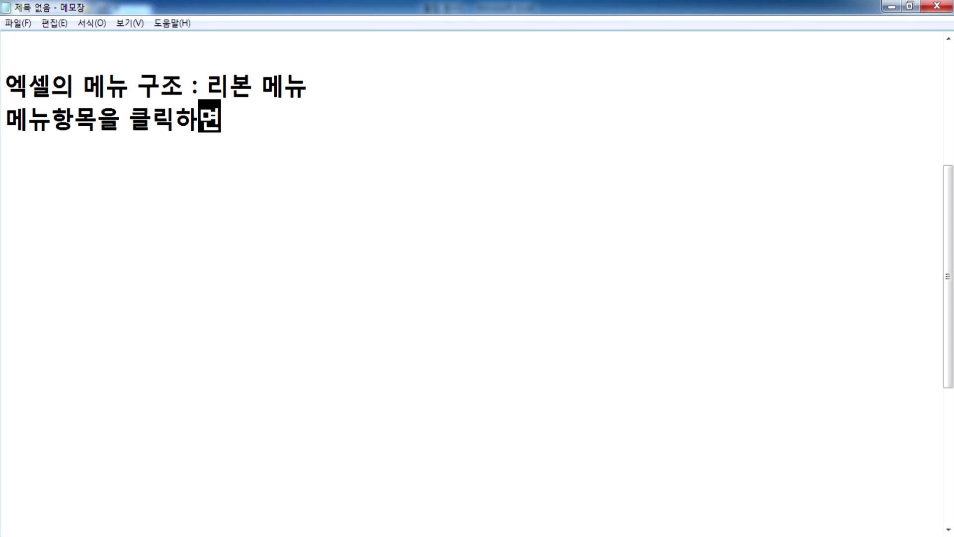
text(, 여ㅍ으로 펼져)
key(BackSpace)
key(BackSpace)
text(쳐ㅛㅈ)
key(BackSpace)
key(BackSpace)
text(지는 리본)
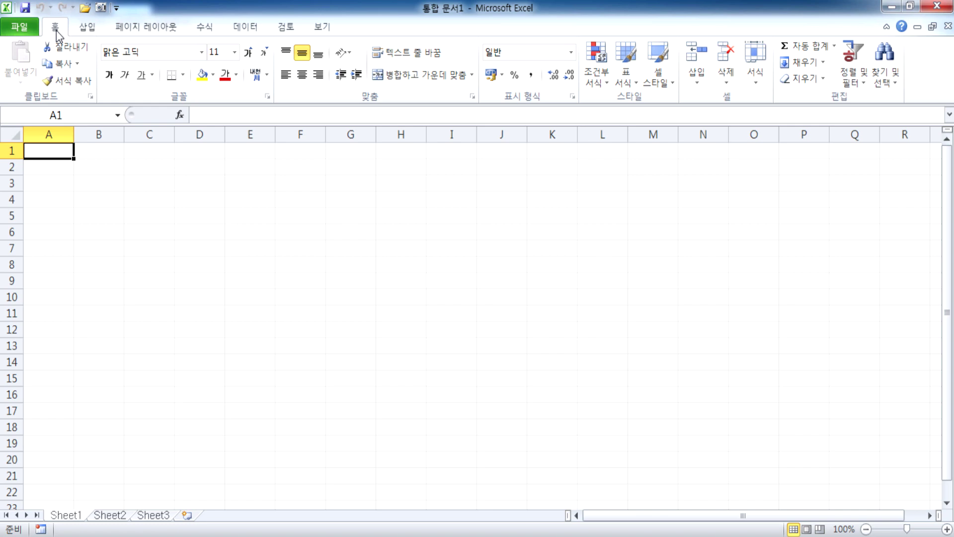
- Look over the Windows list of all installed programs, close it, and switch back to Notepad
click(33, 536)
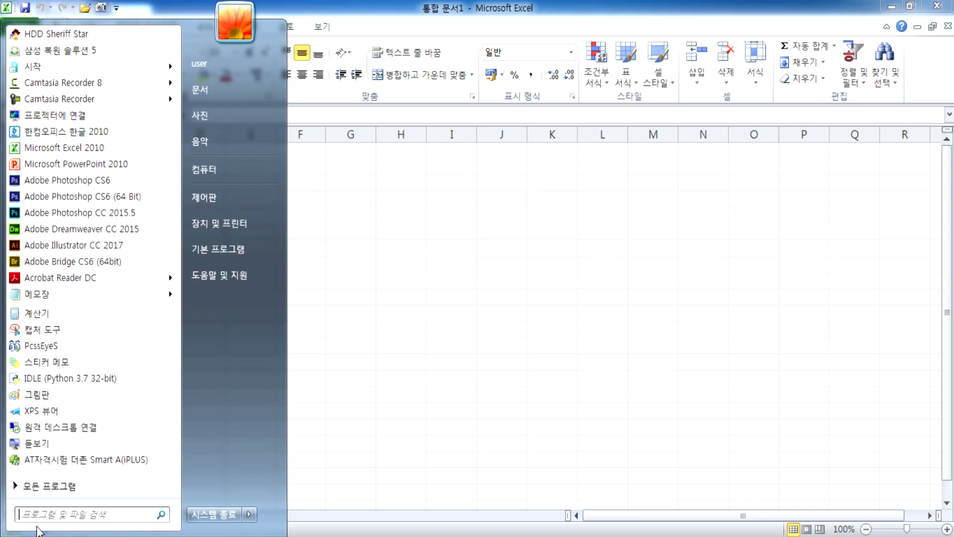
click(63, 487)
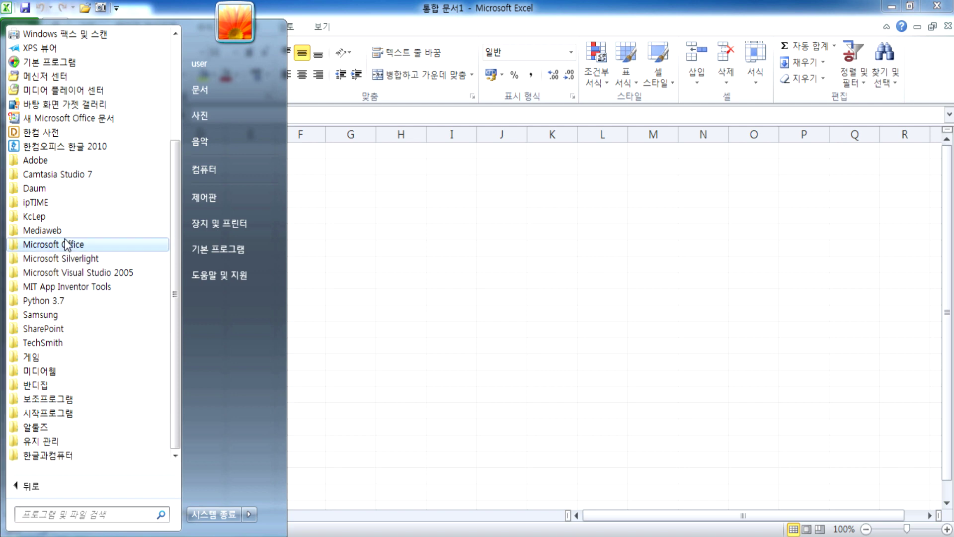
click(323, 238)
key(alt+Tab)
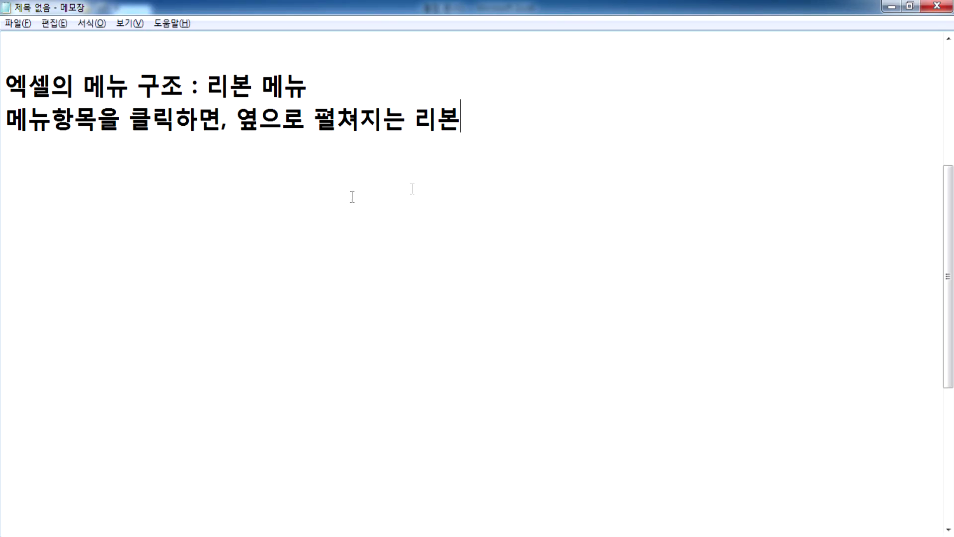
- Complete the ribbon description with "메뉴로 구성" and add "홈 탭" on a new line
text(메뉴로 )
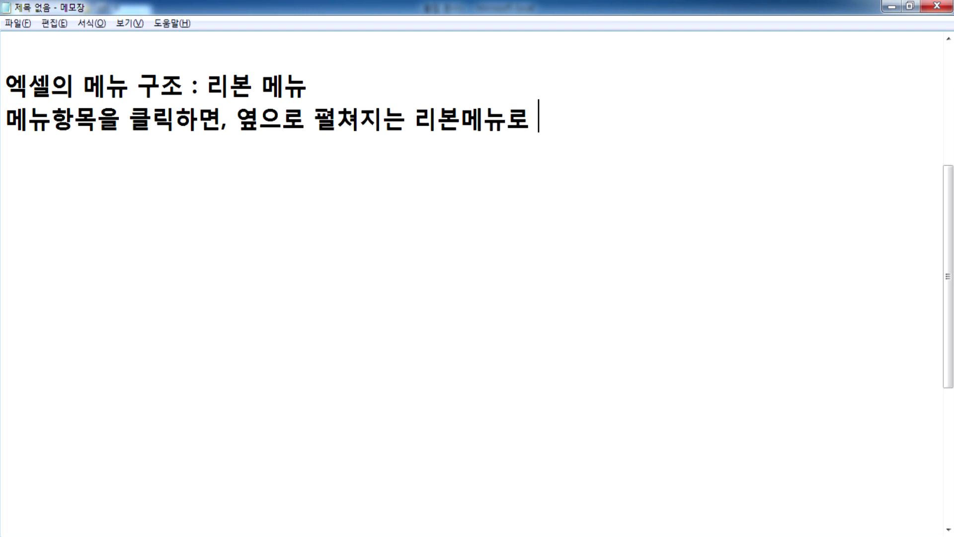
text(구성)
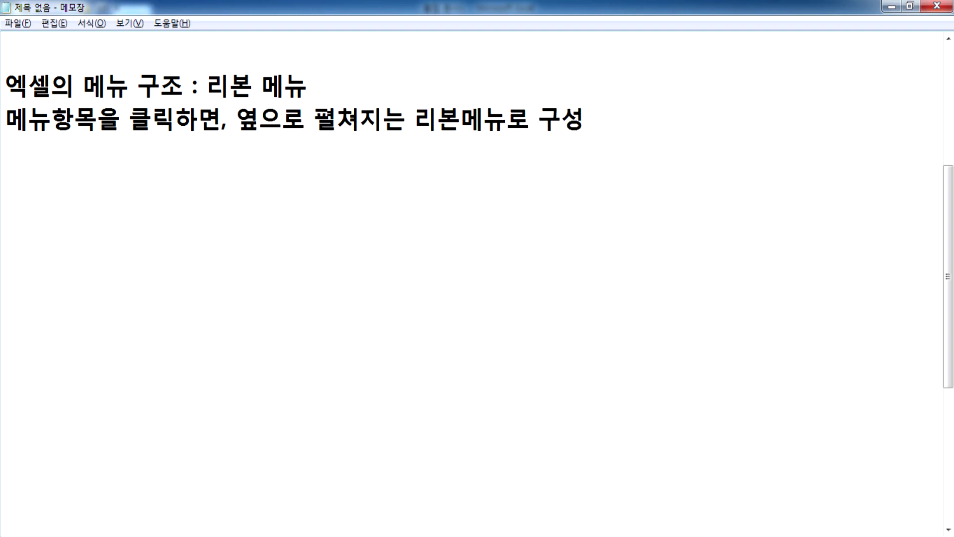
key(Return)
text(홈 )
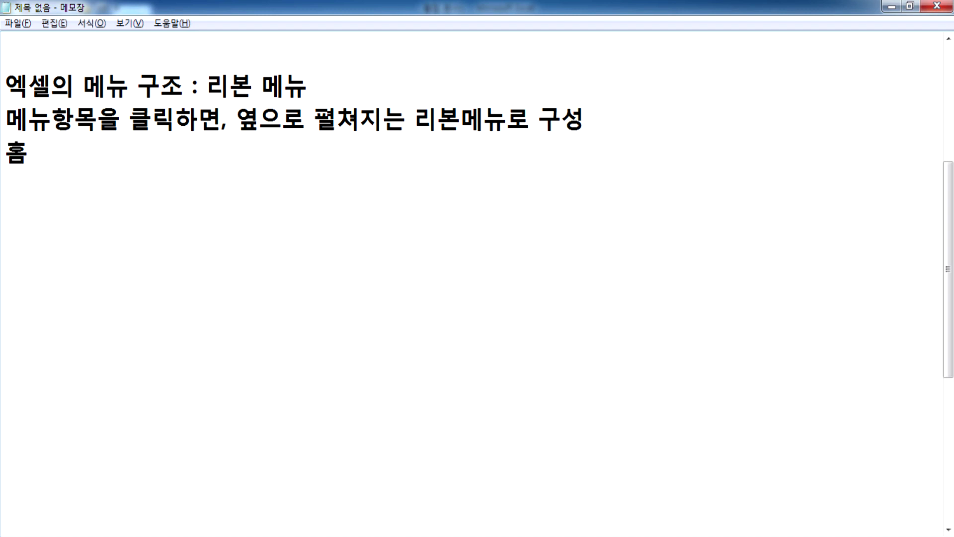
text(메)
key(BackSpace)
key(BackSpace)
key(BackSpace)
text(탭)
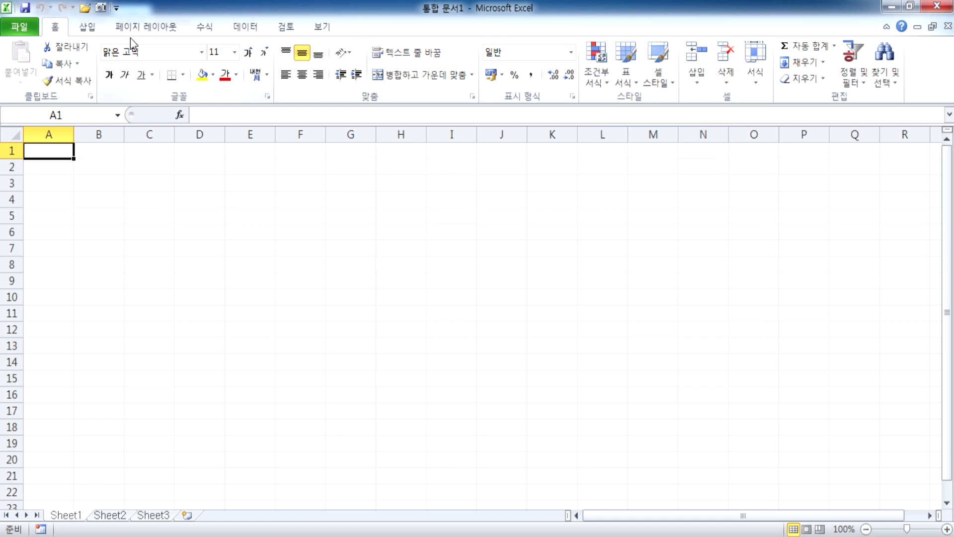
- Look over the 삽입 and 데이터 commands on Excel's ribbon and switch back to Notepad
click(84, 27)
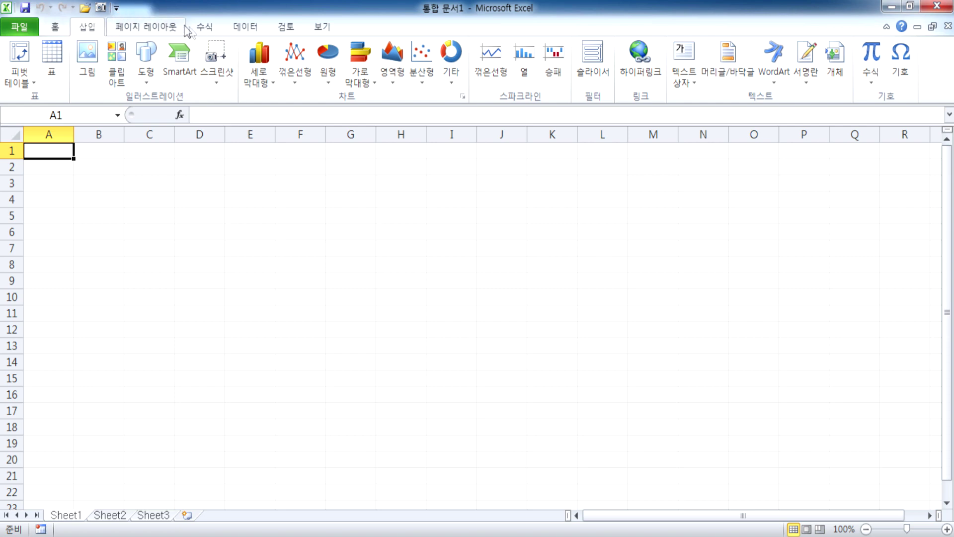
click(250, 29)
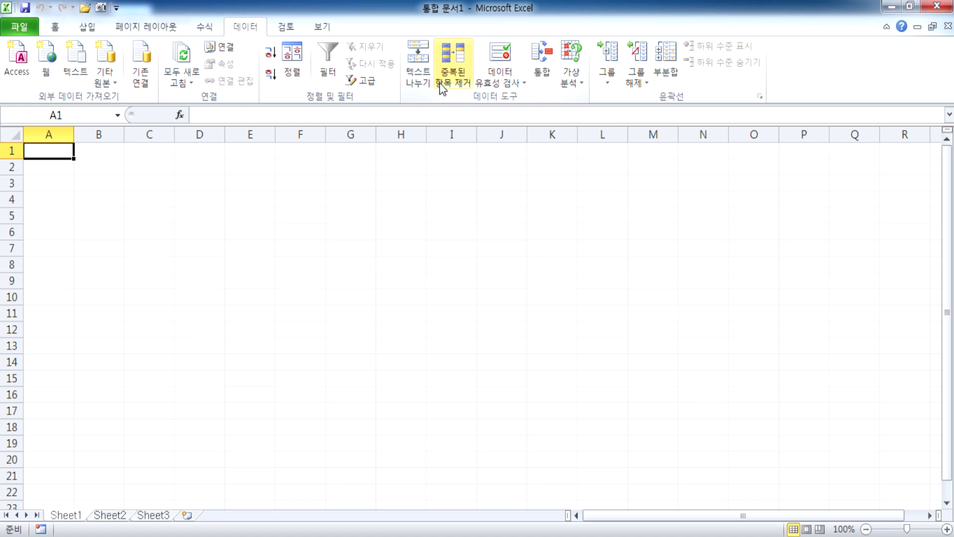
click(87, 30)
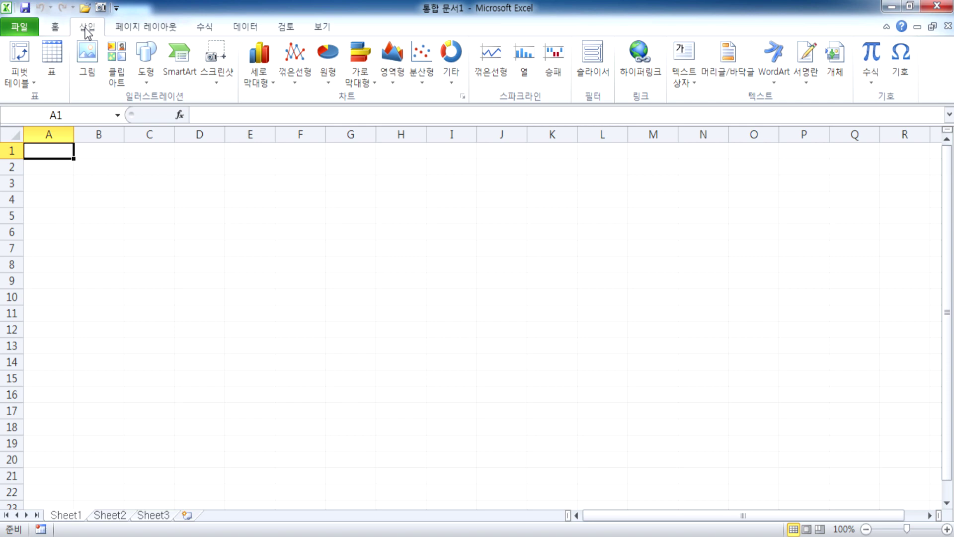
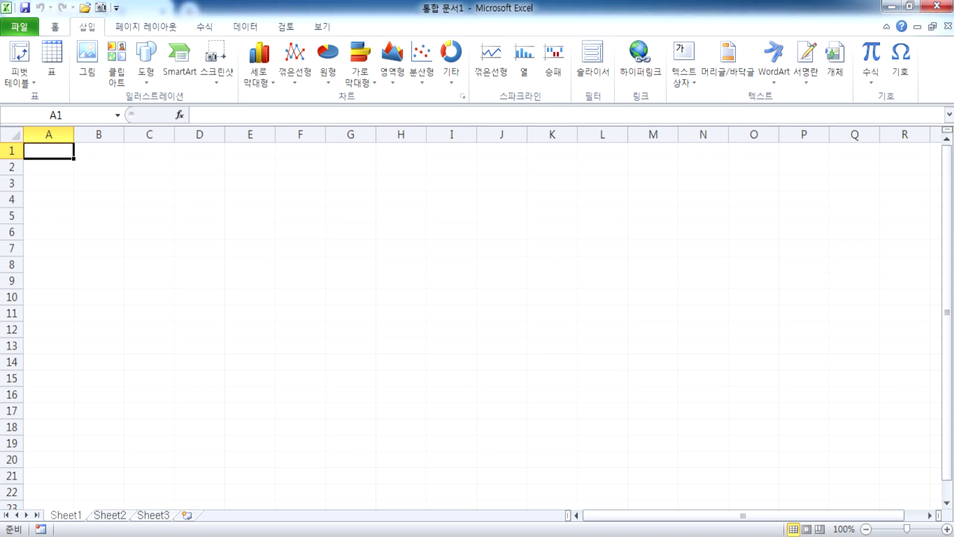
key(alt+Tab)
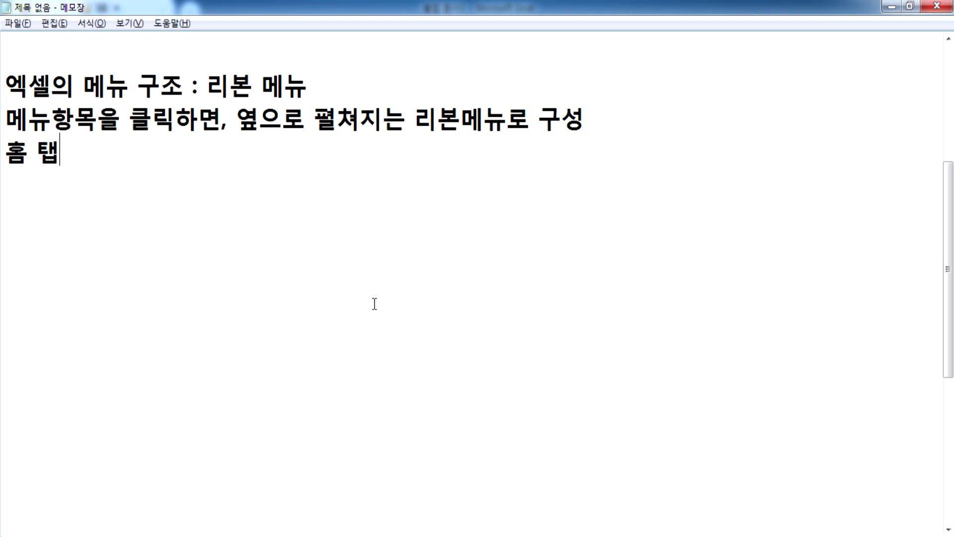
- Look over the 홈, 삽입, 페이지 레이아웃, 데이터, 검토 and 보기 commands in Excel and switch back to Notepad
key(Home)
key(alt+Tab)
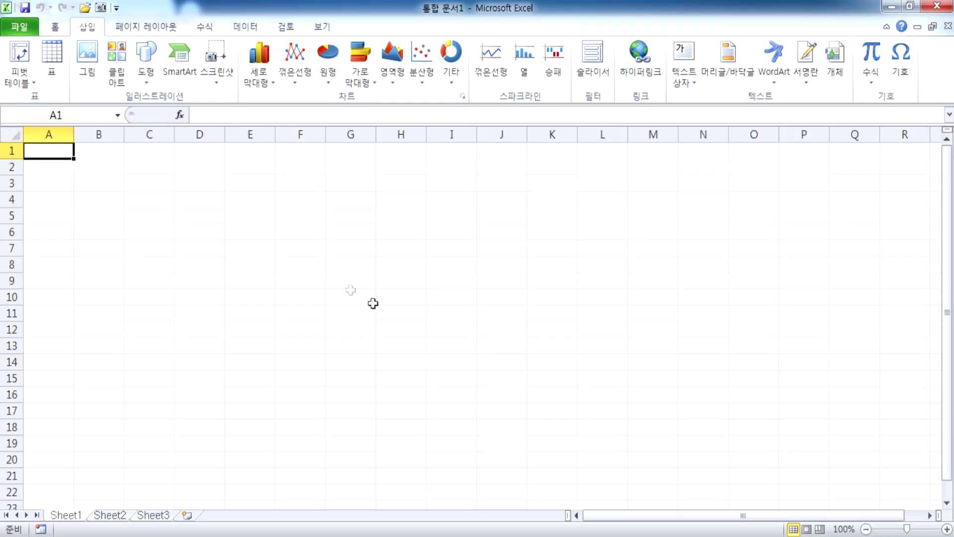
click(55, 26)
click(80, 29)
click(136, 28)
click(255, 27)
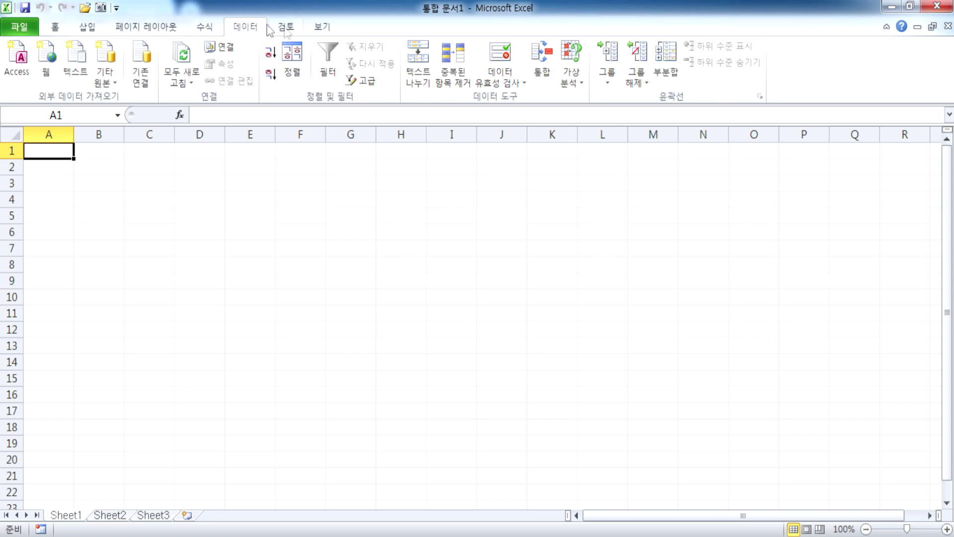
click(288, 28)
click(316, 34)
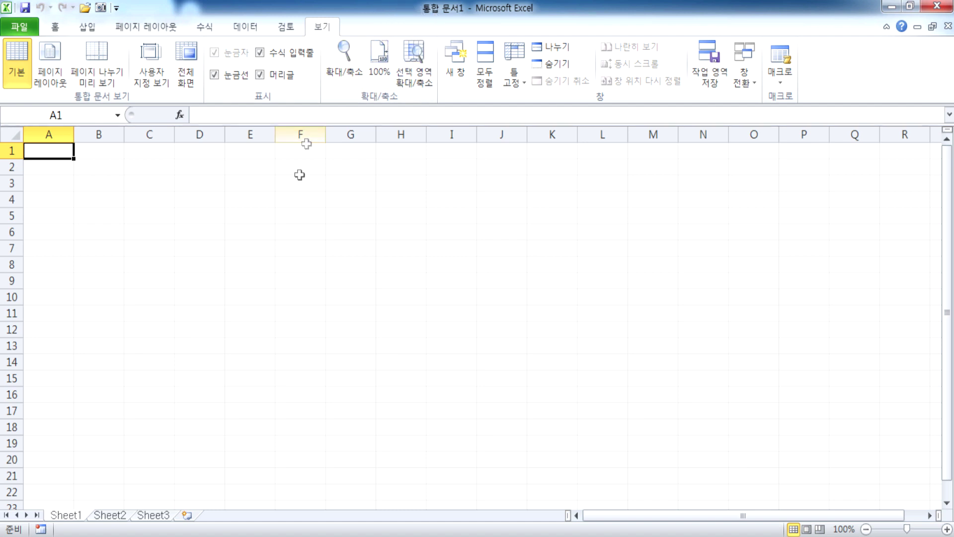
click(313, 536)
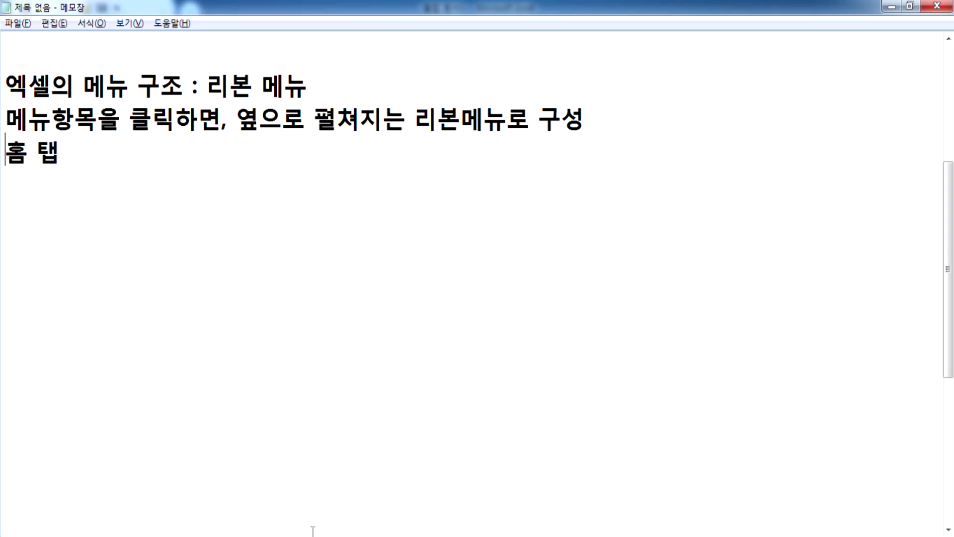
- Restore Notepad to a smaller window and change the "홈 탭" line to "홈 메뉴 = 홈 탭(Tab)"
double_click(312, 10)
click(248, 278)
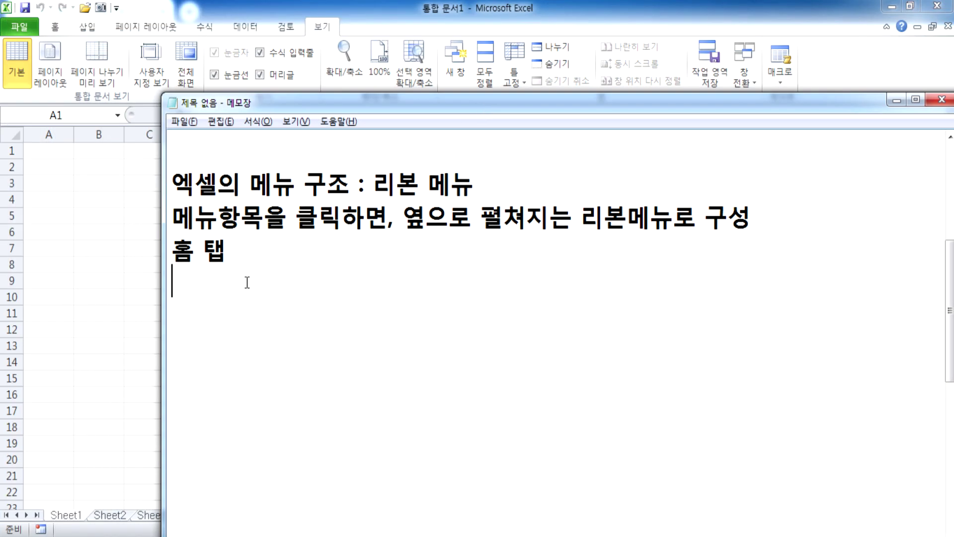
key(Up)
key(End)
key(Home)
text(홈 메뉴)
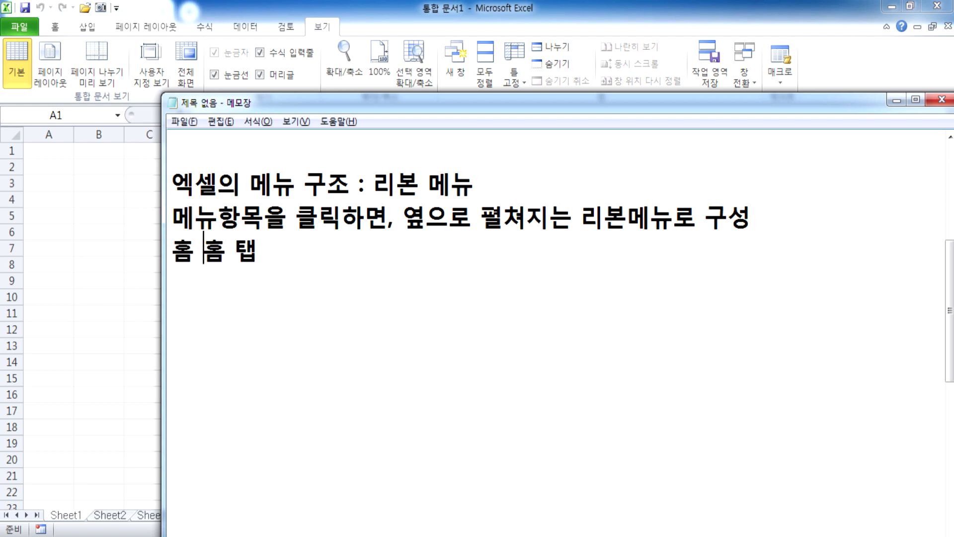
text( =)
click(338, 248)
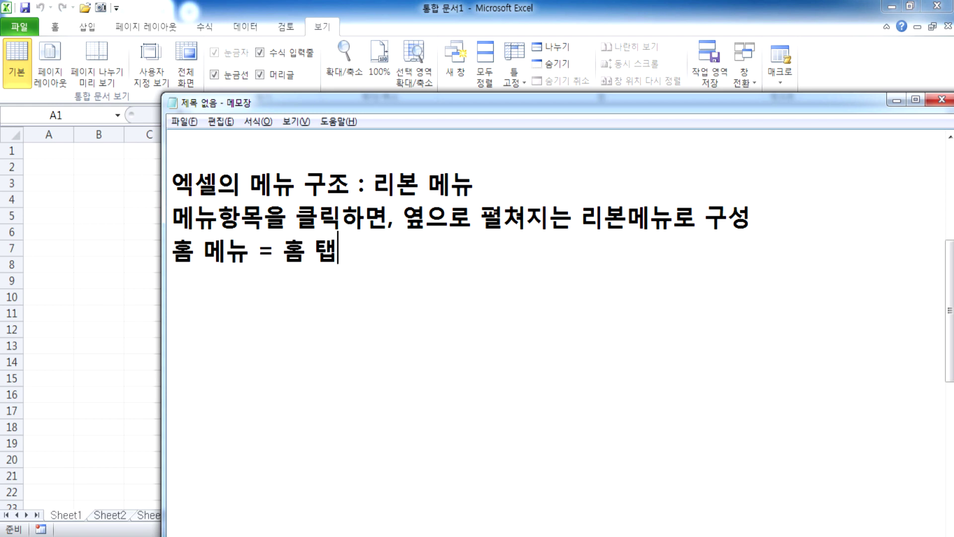
text((Tab))
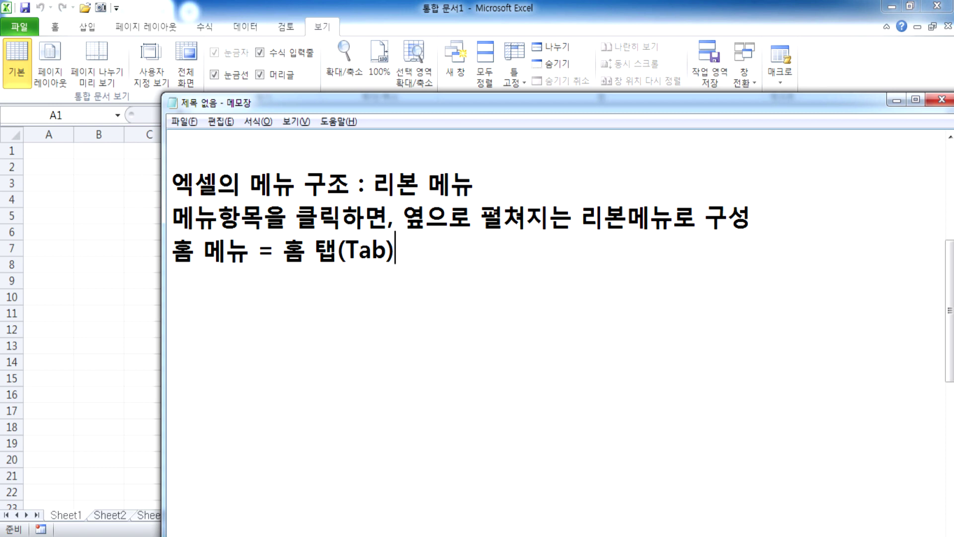
- Switch to Excel and step the active cell down column B to B17 and back up to B1
key(alt+Tab)
click(96, 197)
key(Down)
key(Down)
key(Down)
key(Down)
key(Down)
key(Down)
key(Down)
key(Down)
key(Down)
key(Down)
key(Down)
key(Down)
key(Down)
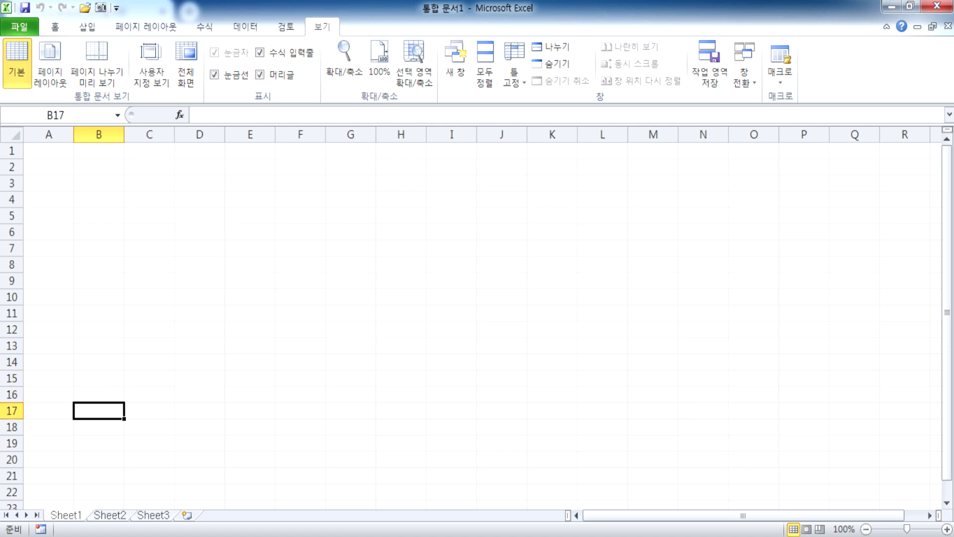
key(Up)
key(Up)
key(Up)
key(Up)
key(Up)
key(Up)
key(Up)
key(Up)
key(Up)
key(Up)
key(Up)
key(Up)
key(Up)
key(Up)
key(Up)
key(Up)
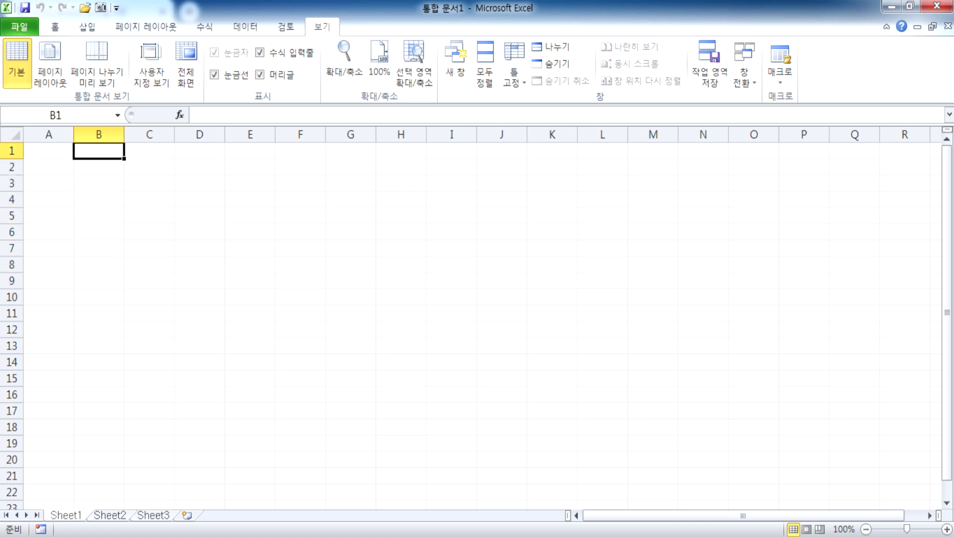
- Sweep the active cell across row 1 to N1 and likewise across the rows beneath it through row 4
key(Right)
key(Right)
key(Right)
key(Right)
key(Right)
key(Right)
key(Right)
key(Right)
key(Right)
key(Right)
key(Right)
key(Right)
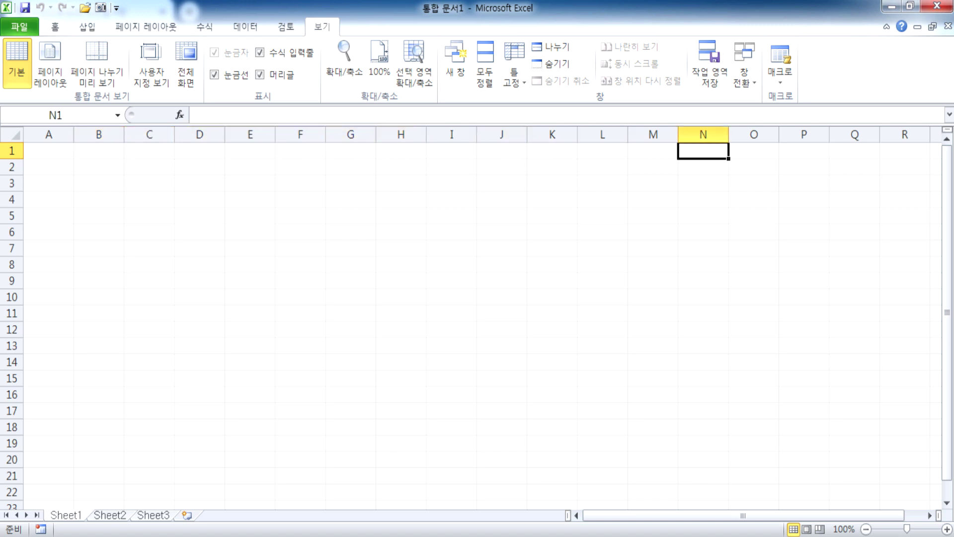
key(Return)
key(Right)
key(Right)
key(Right)
key(Right)
key(Right)
key(Right)
key(Right)
key(Right)
key(Right)
key(Right)
key(Right)
key(Return)
key(Right)
key(Right)
key(Right)
key(Right)
key(Right)
key(Right)
key(Right)
key(Right)
key(Right)
key(Right)
key(Right)
key(Right)
key(Return)
key(Right)
key(Right)
key(Right)
key(Right)
key(Right)
key(Right)
key(Right)
key(Right)
key(Right)
key(Right)
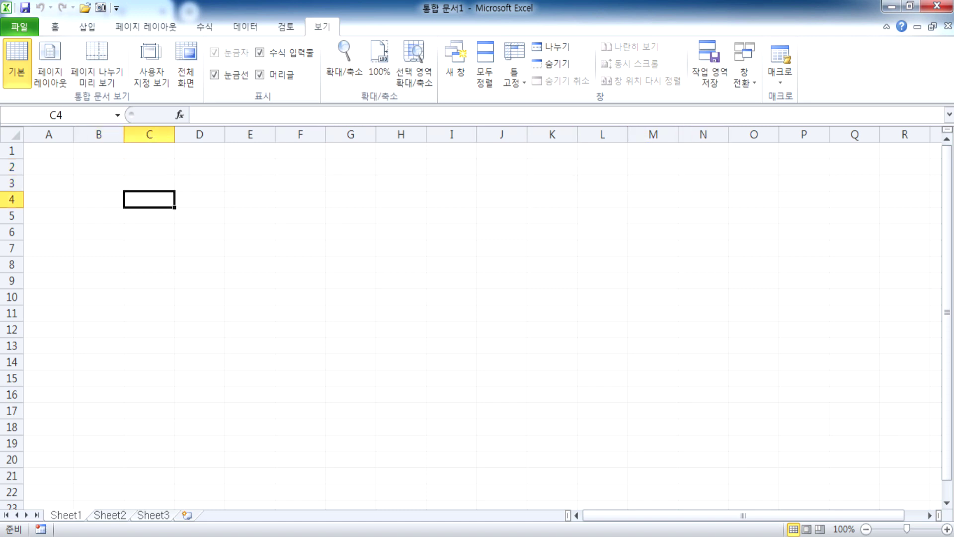
- Step the active cell down column B to B10 and return it to B1
key(Return)
key(Down)
key(Down)
key(Down)
key(Down)
key(Down)
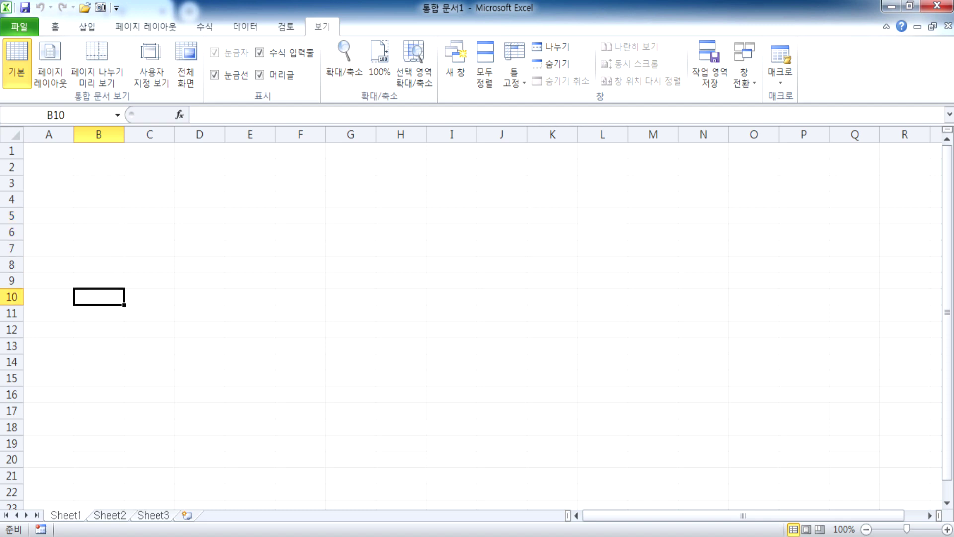
key(Up)
key(Up)
key(Up)
key(Up)
key(Up)
key(Up)
key(Up)
key(Up)
key(Up)
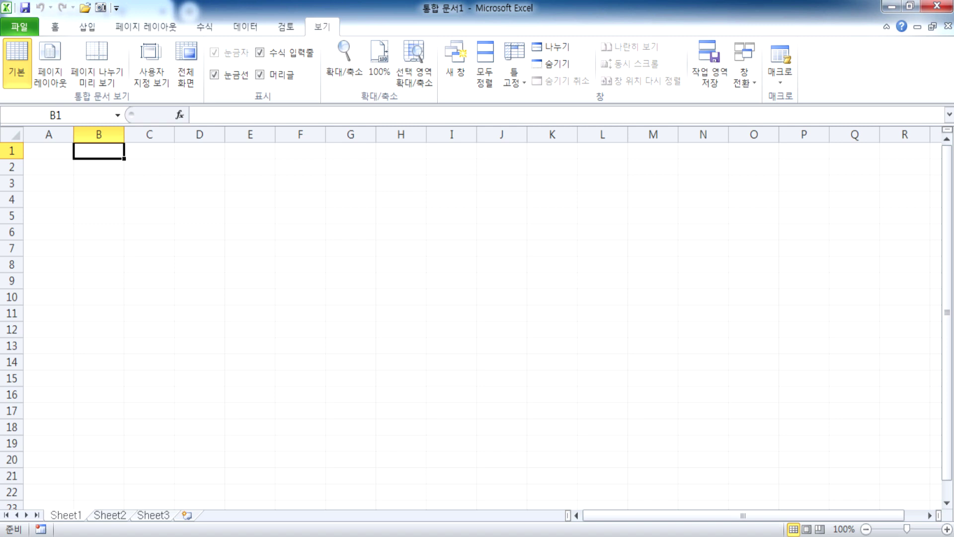
- Step the active cell along row 1 from B1 to K1
key(Right)
key(Right)
key(Right)
key(Right)
key(Right)
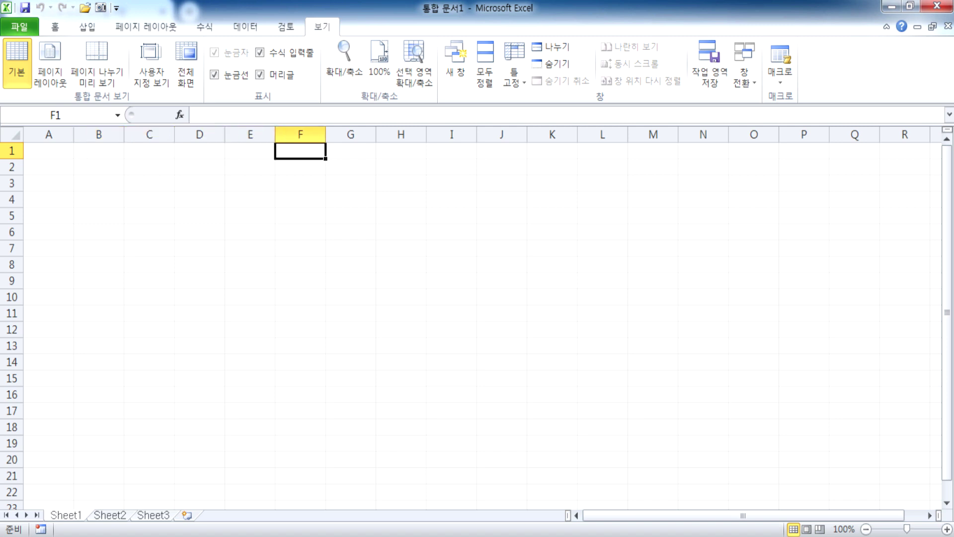
key(Right)
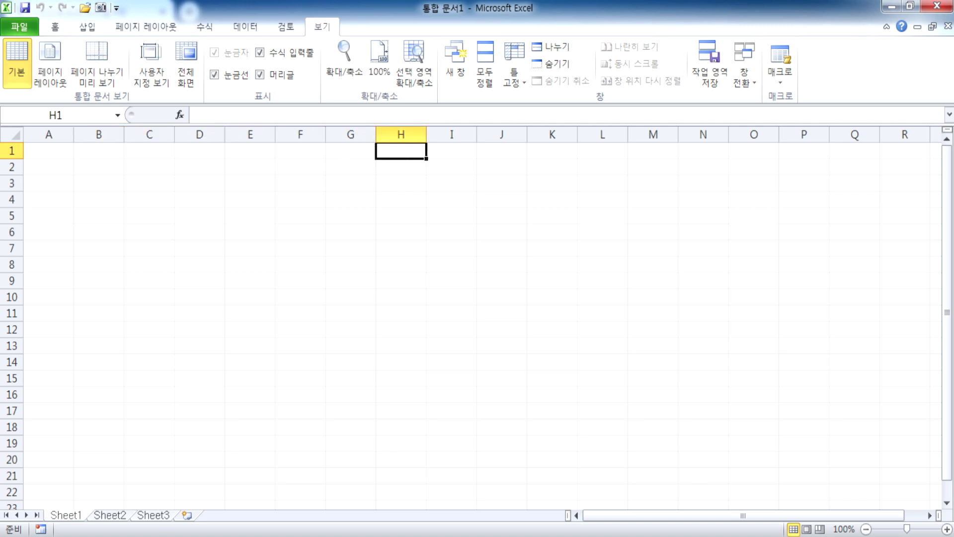
key(Right)
key(Right)
key(Right)
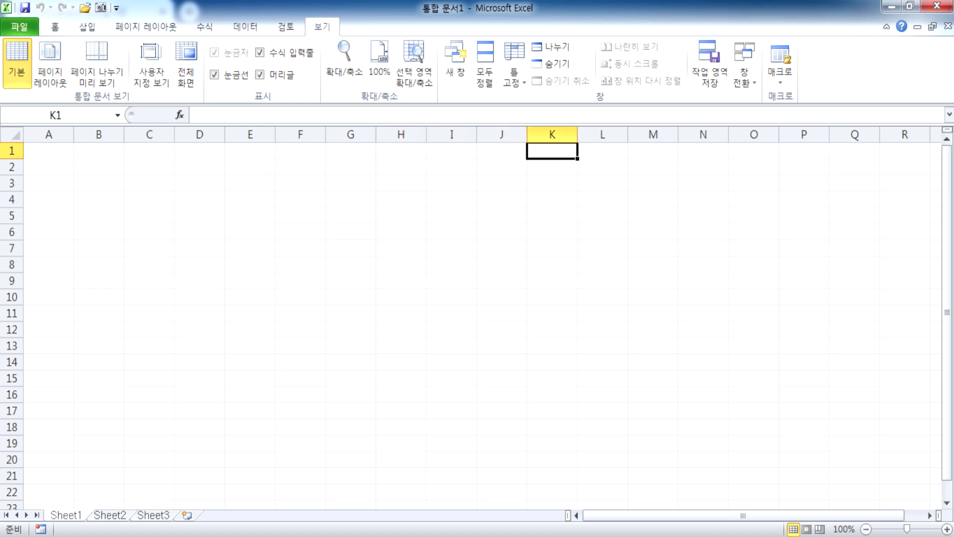
- Enter the title "성적표" in cell B2
key(Home)
key(Right)
key(Down)
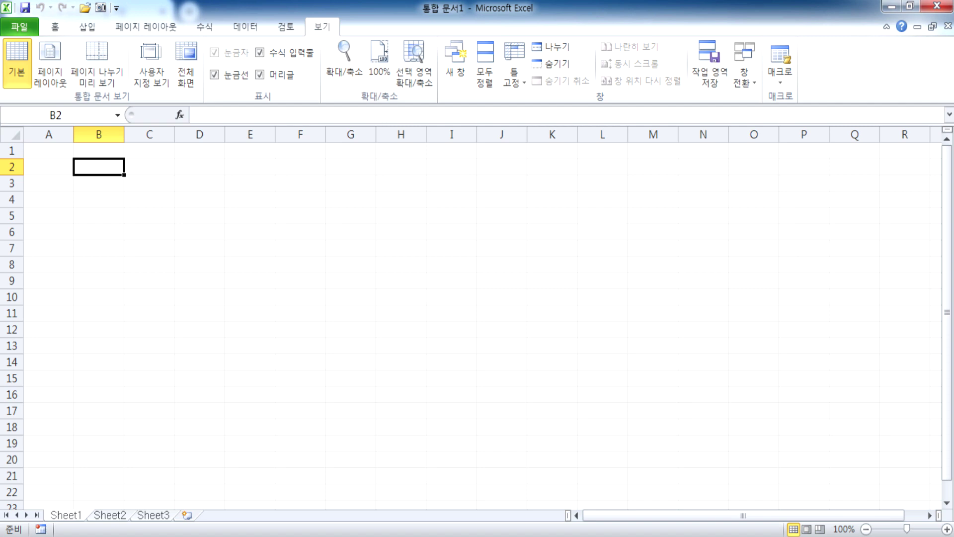
text(y)
key(BackSpace)
text(ㅛㅏ)
key(BackSpace)
key(BackSpace)
text(성적표)
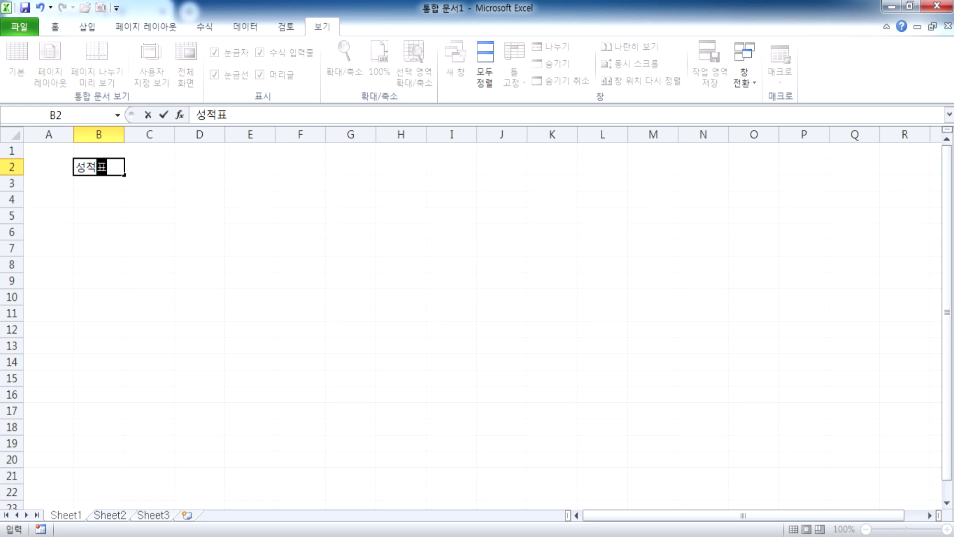
key(Return)
- Enter the column headings 학번 in B4 and 이름 in C4
scroll(824, 275, up, 5)
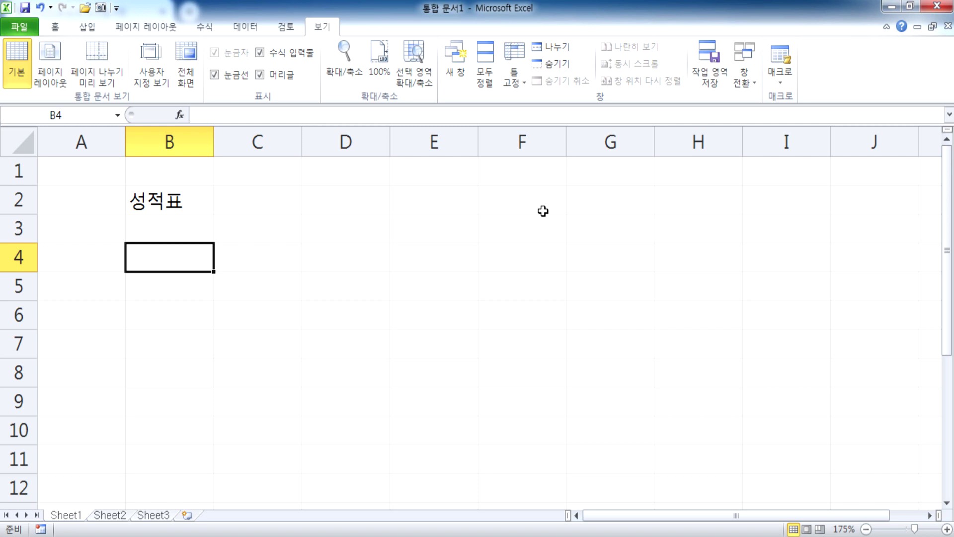
text(학번)
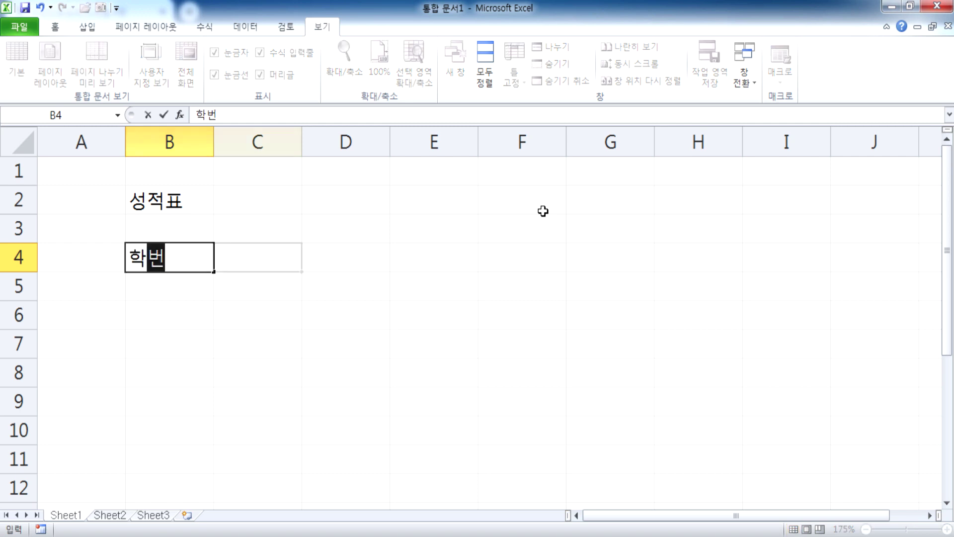
key(Tab)
text(이르ㅁ)
key(Tab)
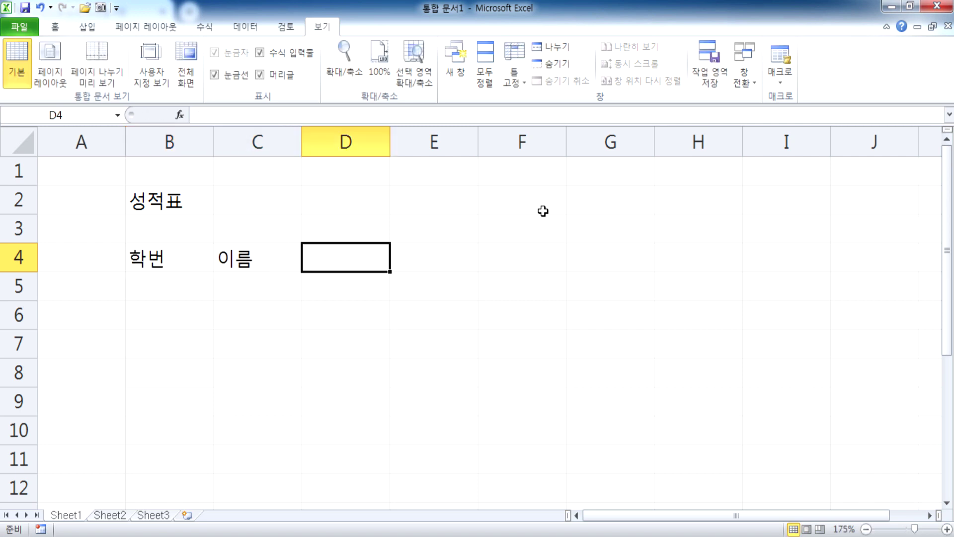
- Continue the row 4 headings with 국어, 영어, 수학, 과학 and 합계 in cells D4 to H4
text(국어)
key(Tab)
text(영어)
key(Tab)
text(수학)
key(Tab)
text(과학)
key(Tab)
text(하ㅂ계)
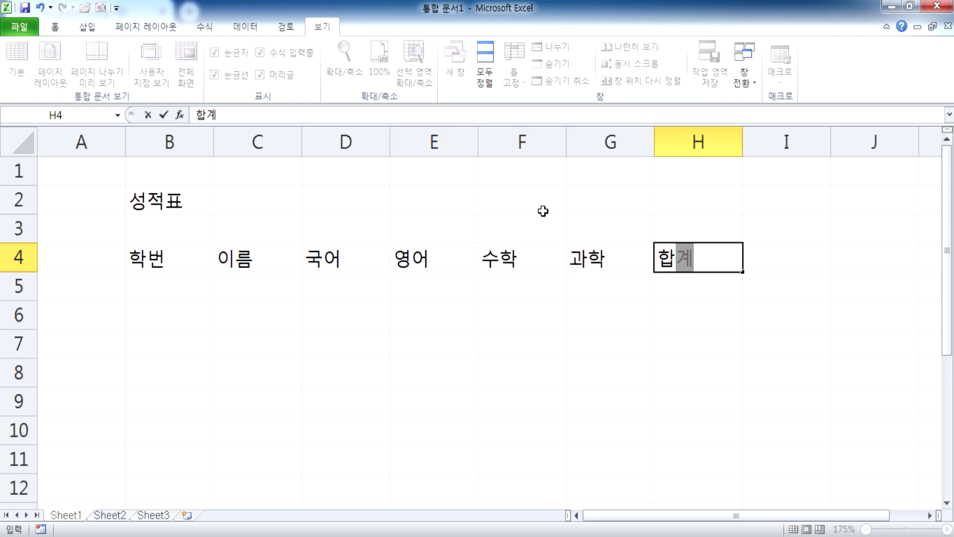
key(Tab)
- Enter the heading 평균 in cell I4, correcting the mistyped characters
text(1)
key(BackSpace)
text(펴ㅛㅇ)
key(BackSpace)
key(BackSpace)
text(평균)
key(F2)
key(Home)
key(Delete)
key(Tab)
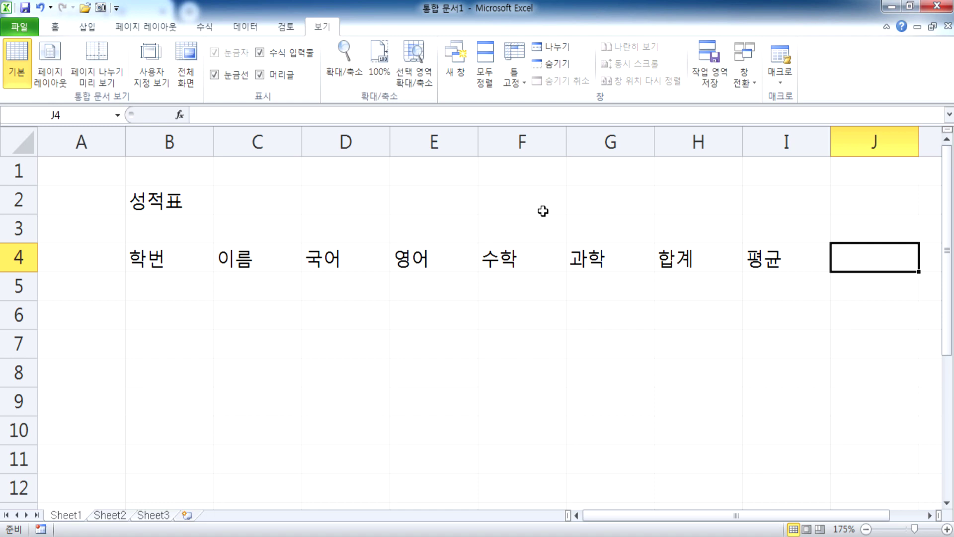
- Enter the heading 순위 in cell J4, correcting the mistyped characters
text(ㅂ)
key(BackSpace)
text(수ㅠ)
key(BackSpace)
key(BackSpace)
text(수위)
key(BackSpace)
key(BackSpace)
text(순위)
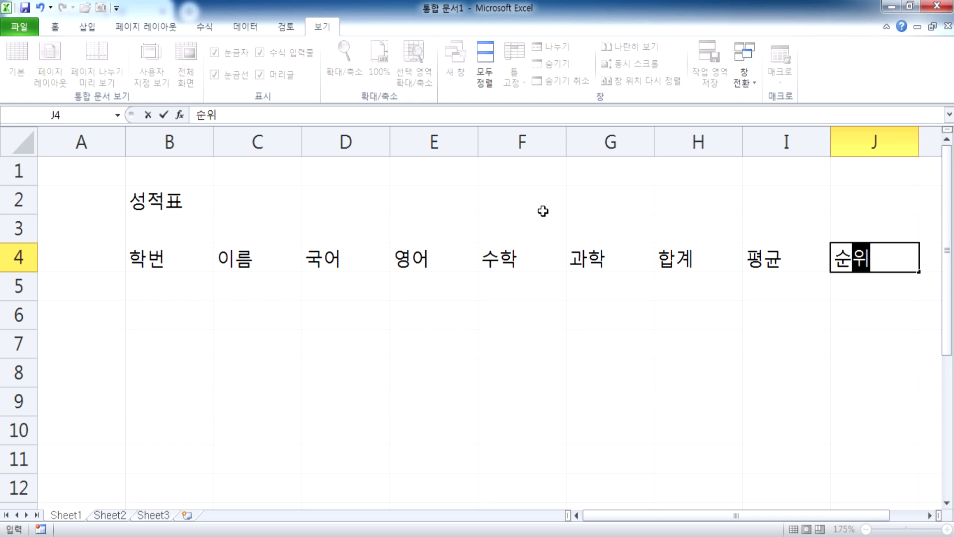
key(Return)
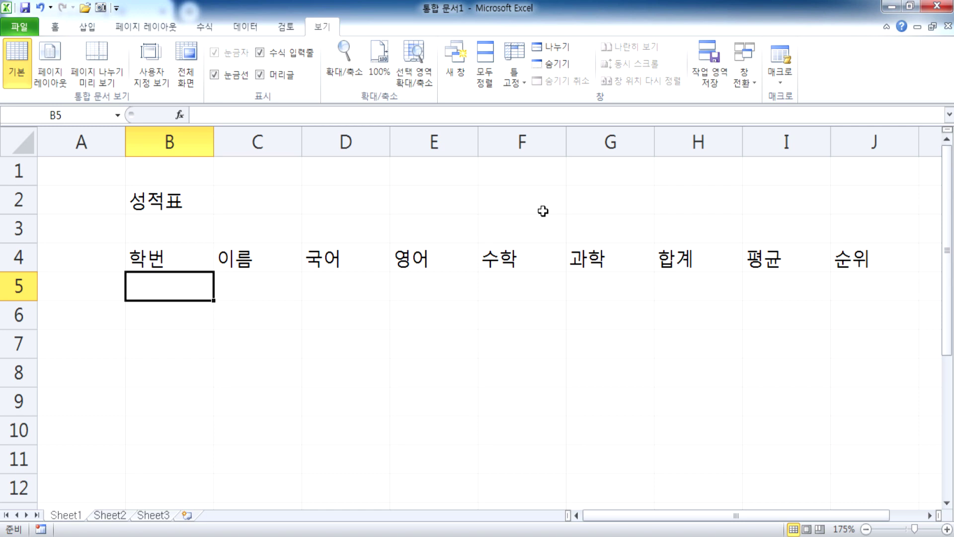
key(Down)
key(Down)
key(Down)
key(Down)
key(Up)
key(Up)
key(Up)
key(Up)
key(Up)
key(Right)
key(Right)
key(Right)
key(Right)
key(Right)
key(Right)
key(Right)
key(Right)
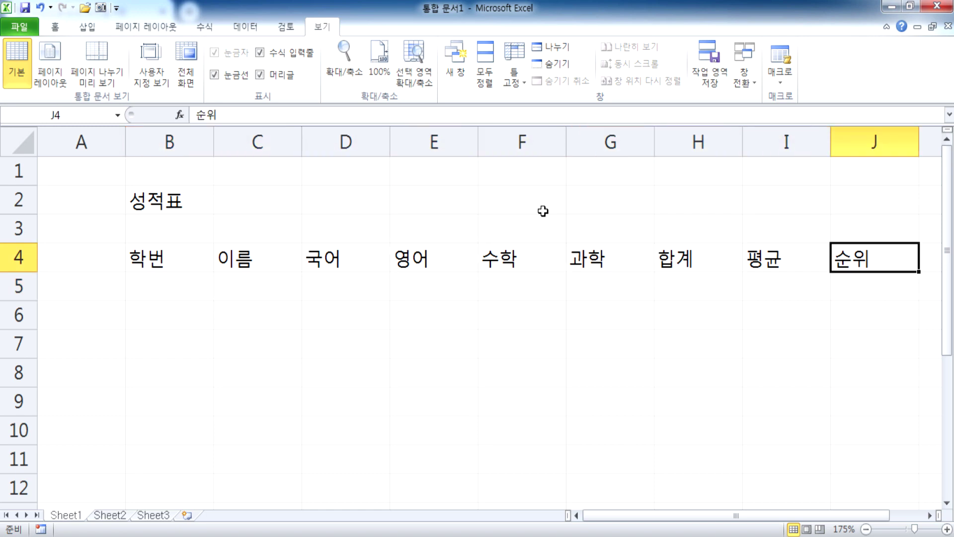
key(ctrl+Left)
key(Down)
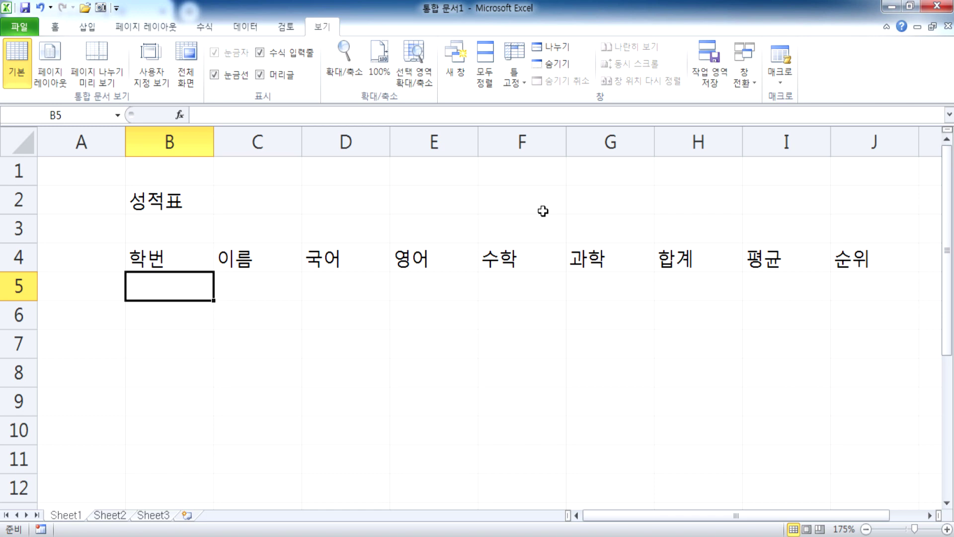
key(Right)
key(Right)
key(Right)
key(Right)
key(Right)
key(Right)
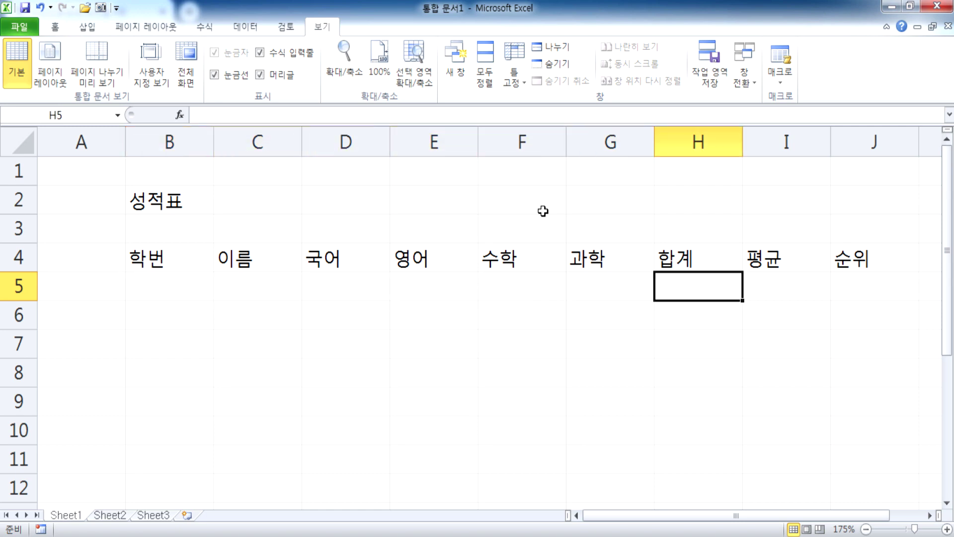
- Enter the first student's number in cell B5 and the student's name in C5
key(Return)
key(Up)
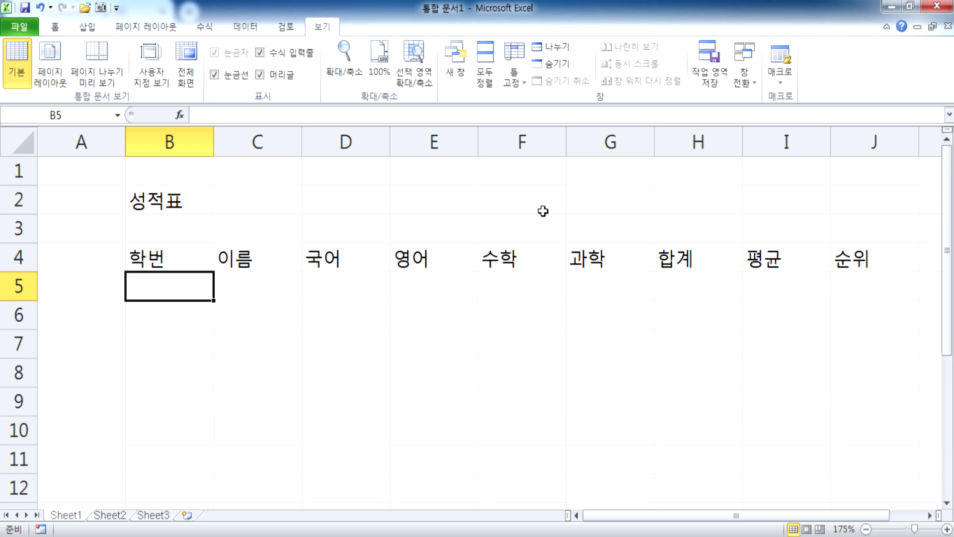
text(30101)
key(Tab)
text(홍길동)
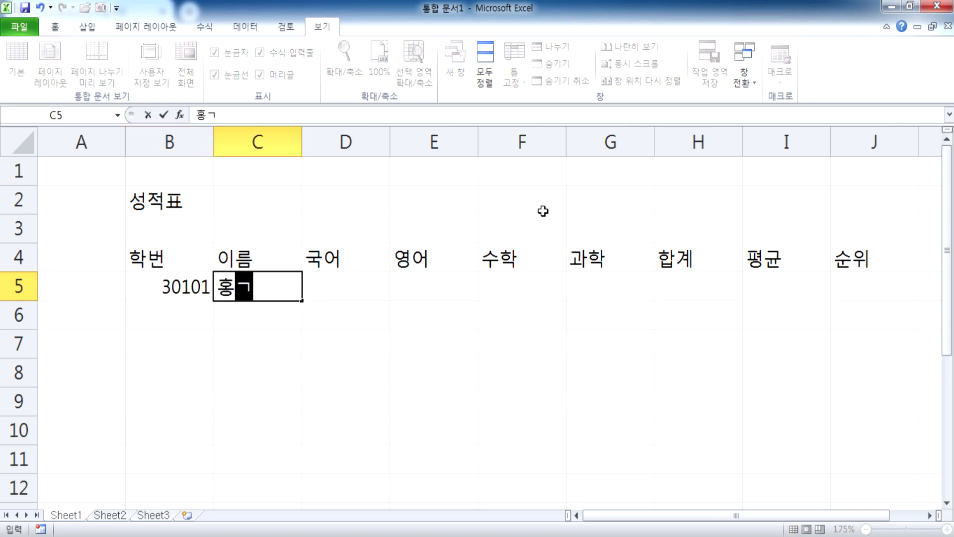
- Enter the first student's scores 90, 80, 70 and 60 in cells D5 to G5
key(Tab)
text(90)
key(Tab)
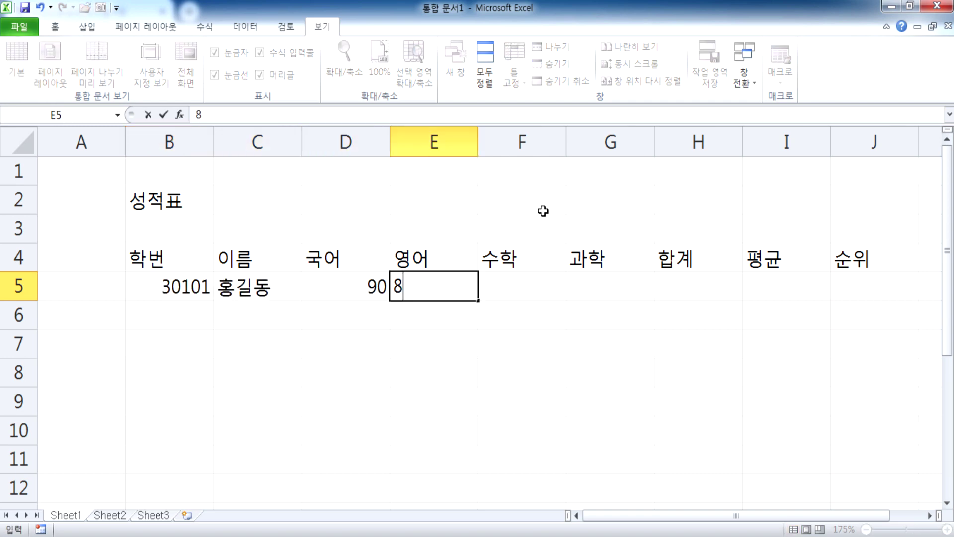
text(80)
key(Tab)
text(70)
key(Tab)
text(60)
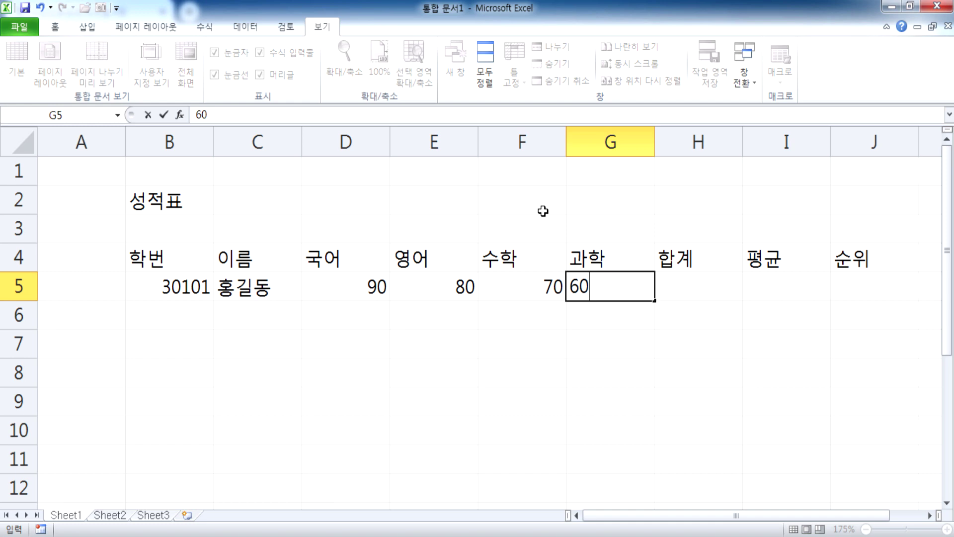
key(Return)
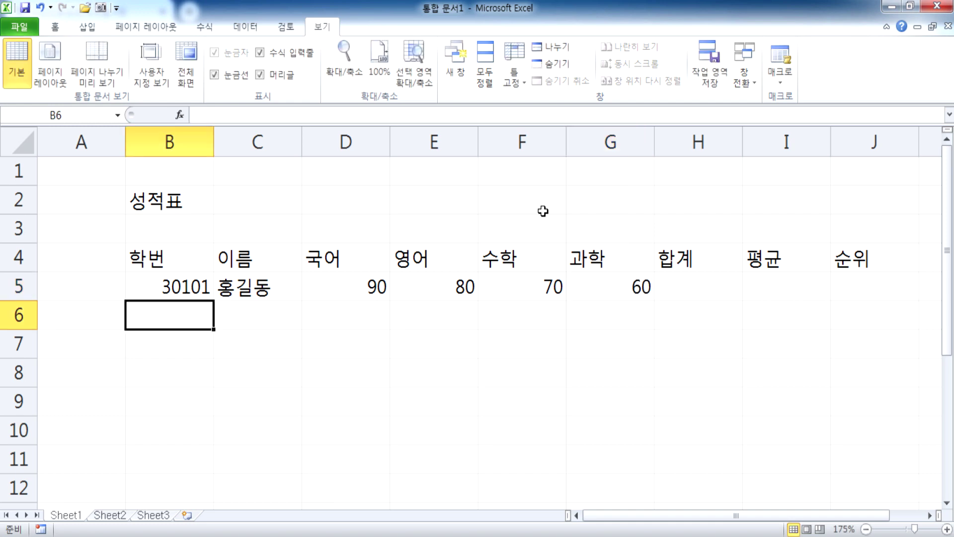
- Enter the second student's number in cell B6 and the student's name in C6
text(301)
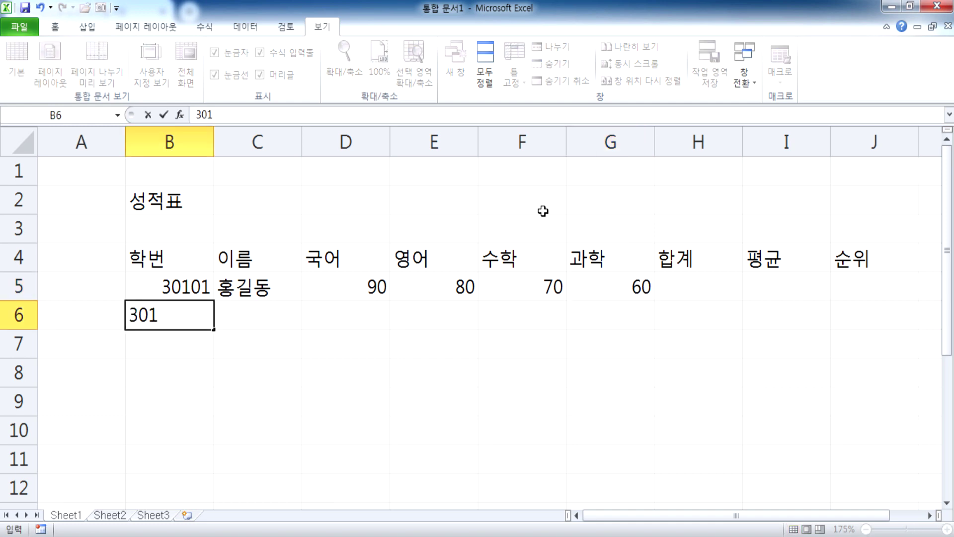
text(02)
key(Tab)
text(일지)
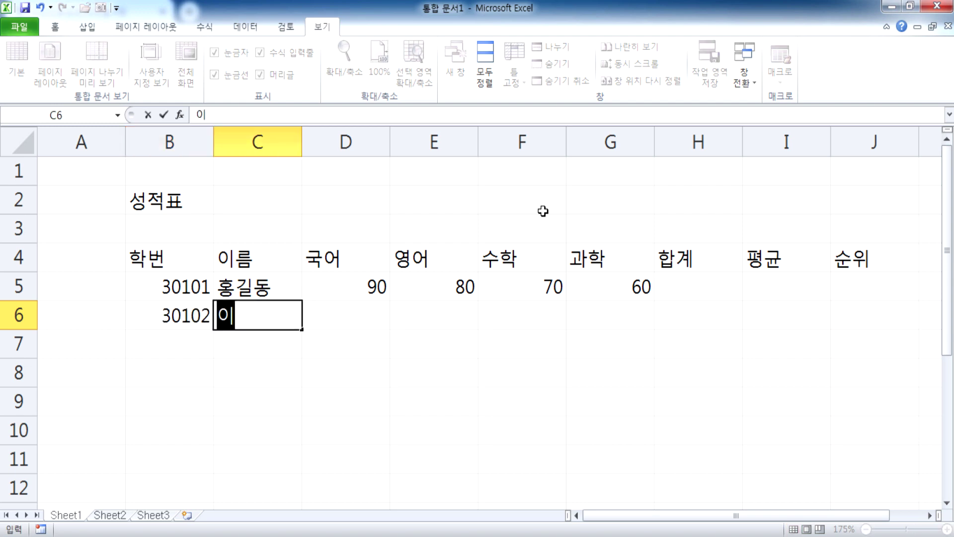
text(매)
key(Tab)
- Enter a score of 100 in each of the cells D6 to G6
text(100)
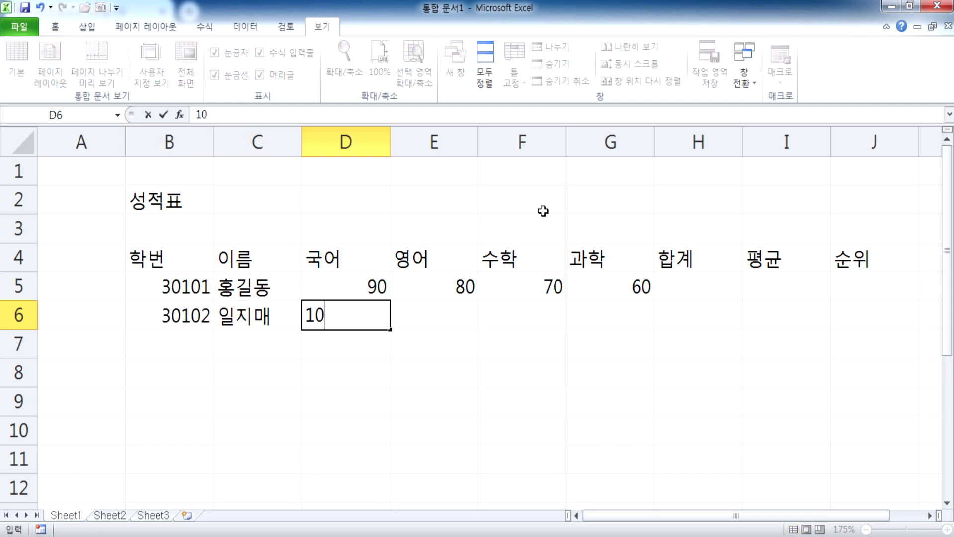
key(Tab)
text(100)
key(Tab)
text(100)
key(Tab)
text(100)
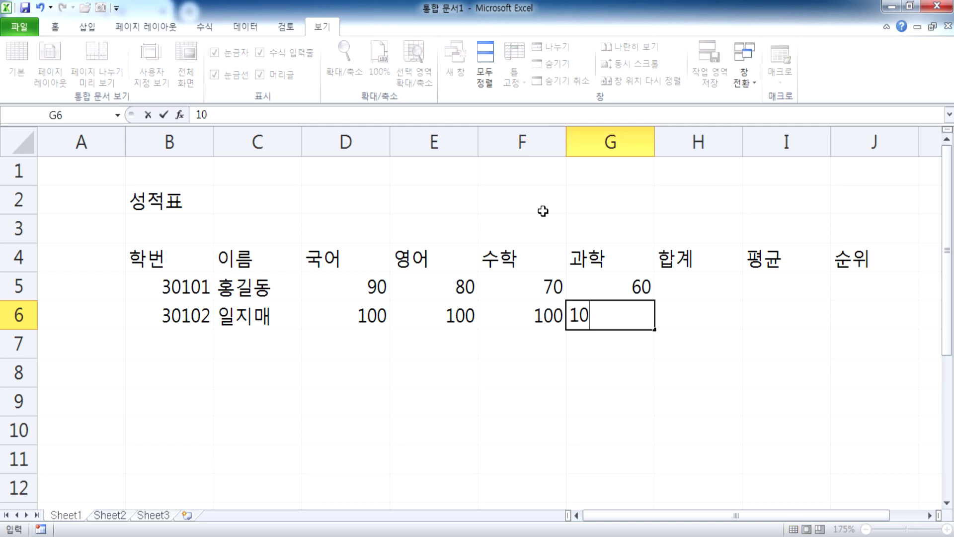
key(Return)
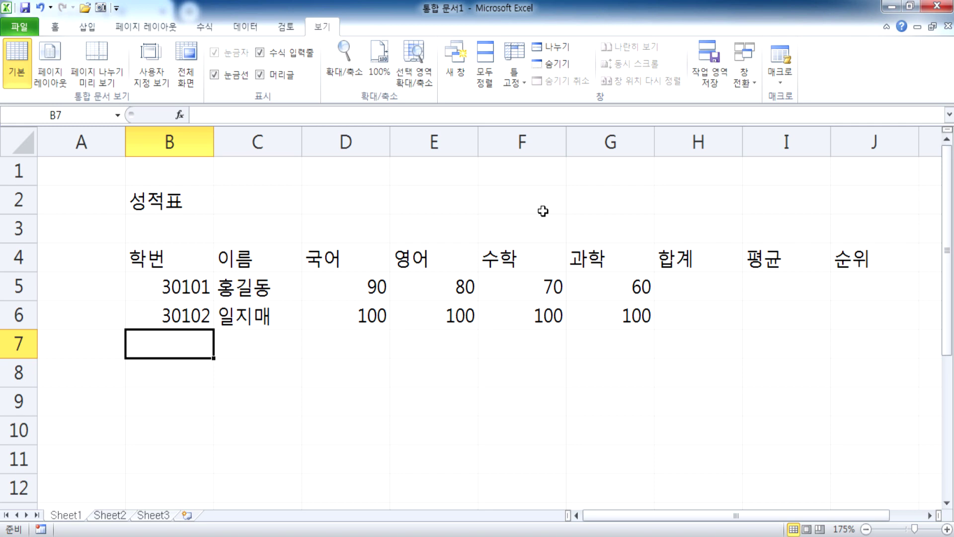
key(Right)
key(Right)
key(Right)
key(Right)
key(Right)
key(Right)
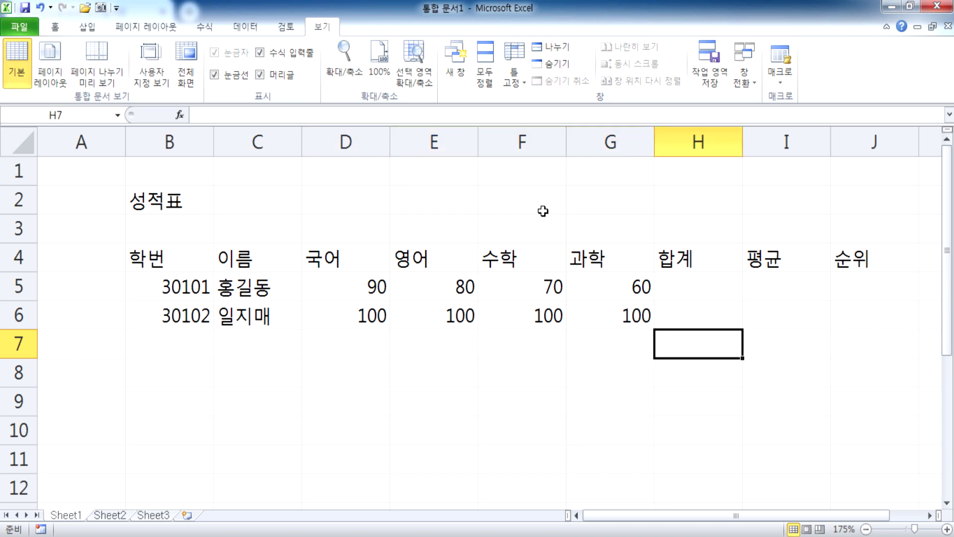
- Open 한컴오피스 한글 2010 and insert a table with 5 rows and 5 columns in the blank document
key(super)
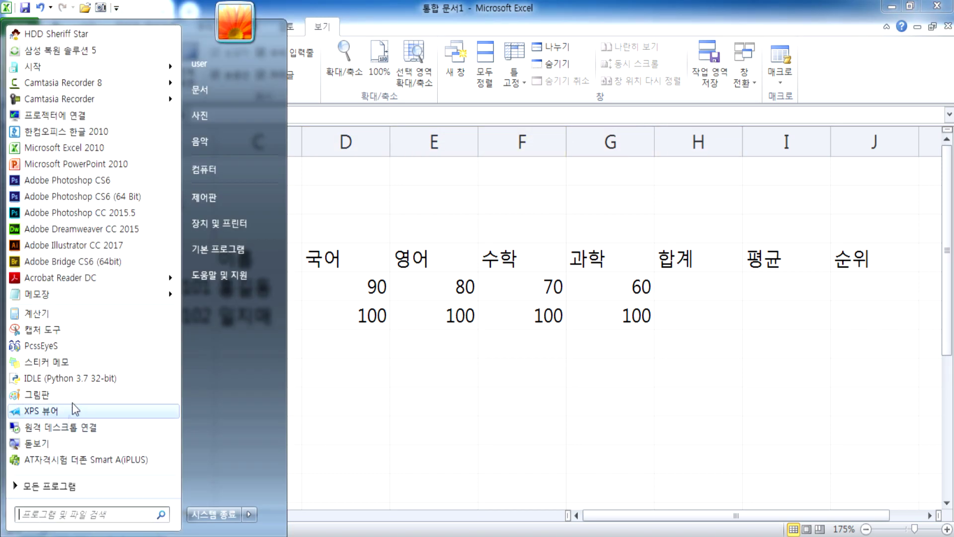
click(85, 129)
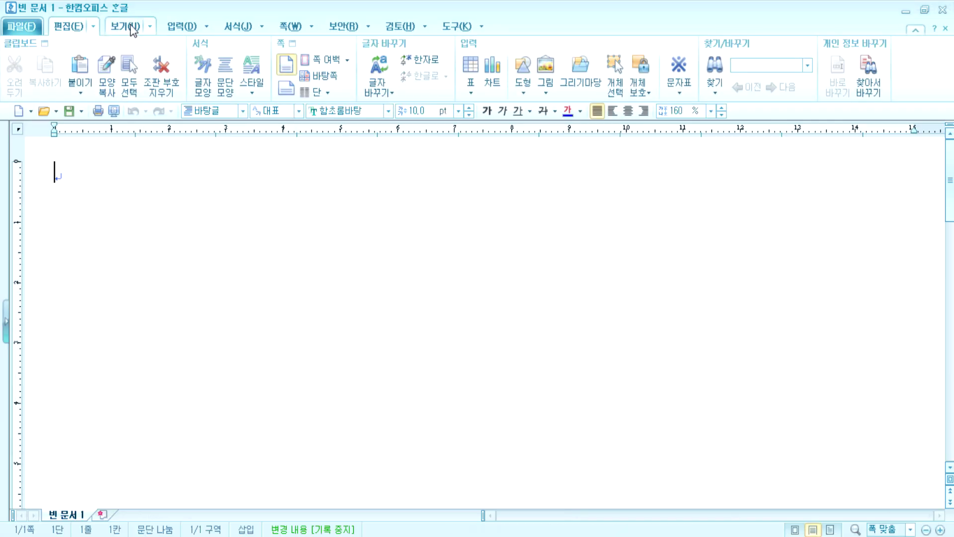
click(182, 26)
click(13, 67)
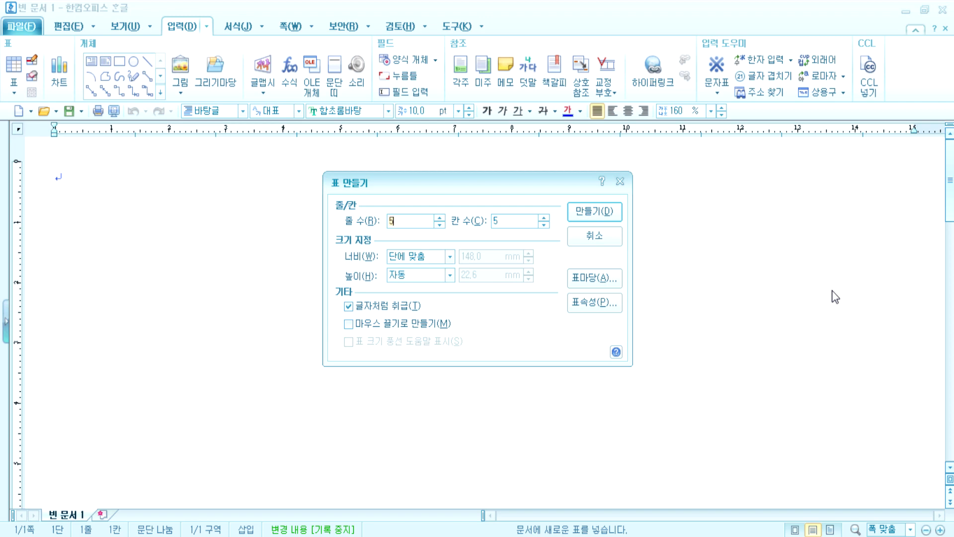
key(Return)
- Fill the table's first row with 90, 80, 70, 60 and 50, and begin the second row with 40 and 30
text(90)
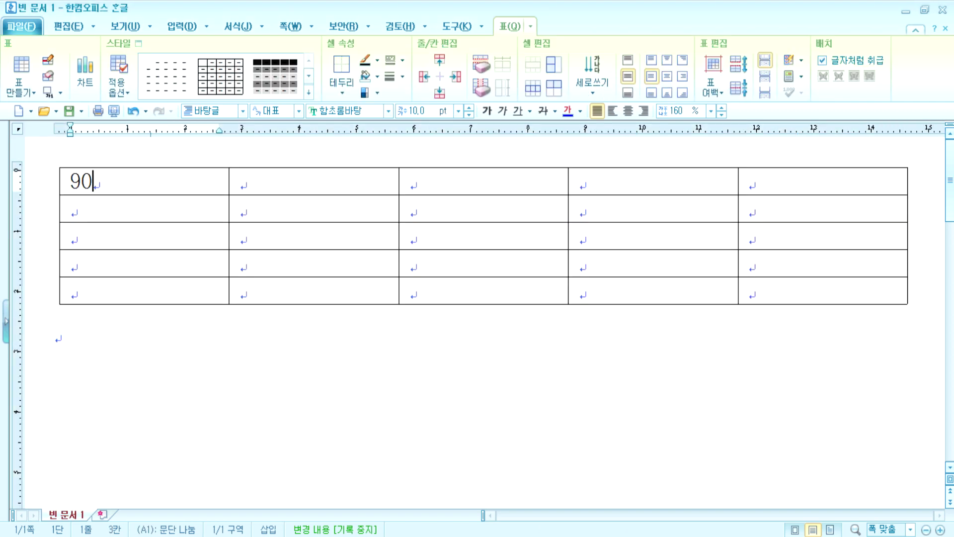
key(Tab)
text(80)
key(Tab)
text(70)
key(Tab)
text(60)
key(Tab)
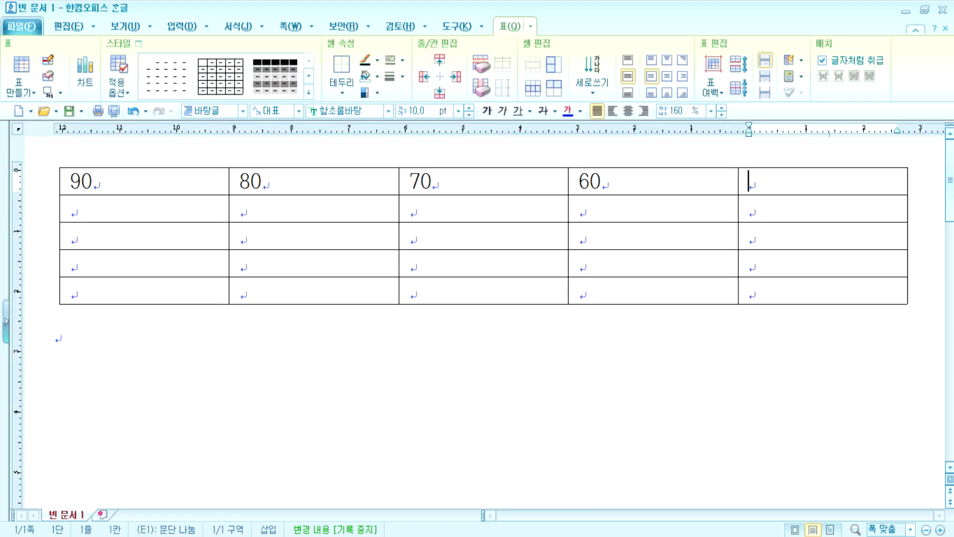
text(50)
key(Tab)
text(40)
key(Tab)
text(30)
key(Tab)
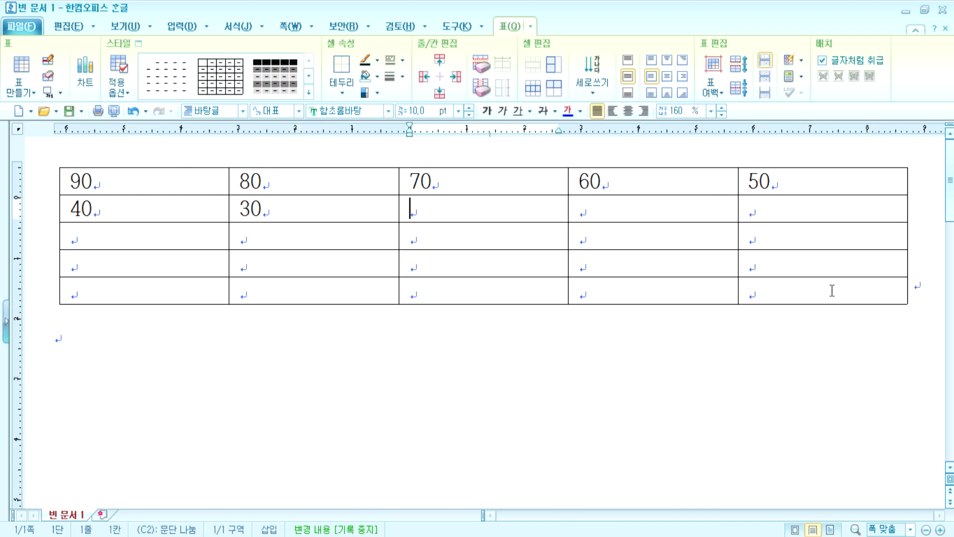
- Fill the table cells from C2 through D5 with filler numbers such as 46565, 654, 645, 546 and 564
text(46565)
key(Tab)
text(654)
key(Tab)
text(654	645	654	546	654	654)
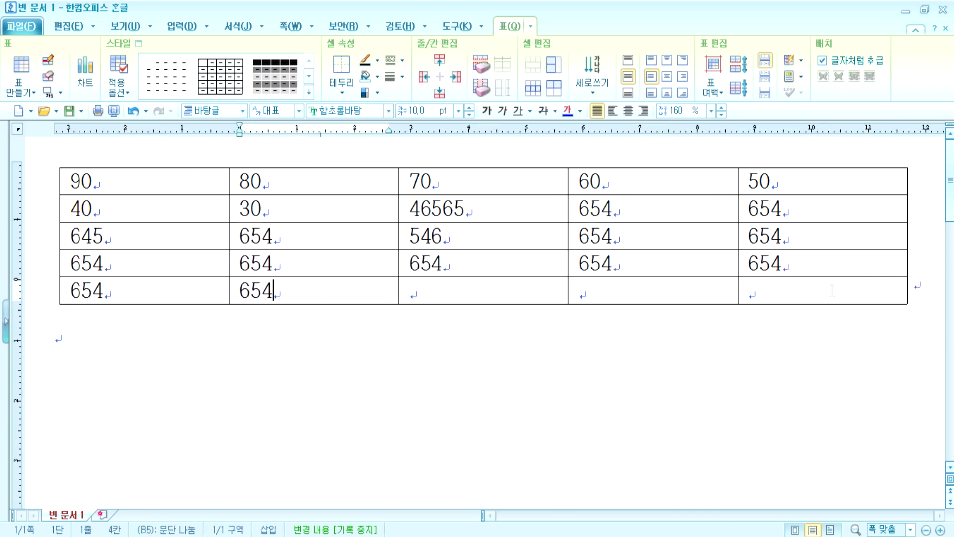
text(	654	654	654	654	654	654	654	654	564)
- Add blank lines in cell D5, remove them again, and enter 654 in the table's last cell
key(Return)
key(Return)
key(Return)
key(Return)
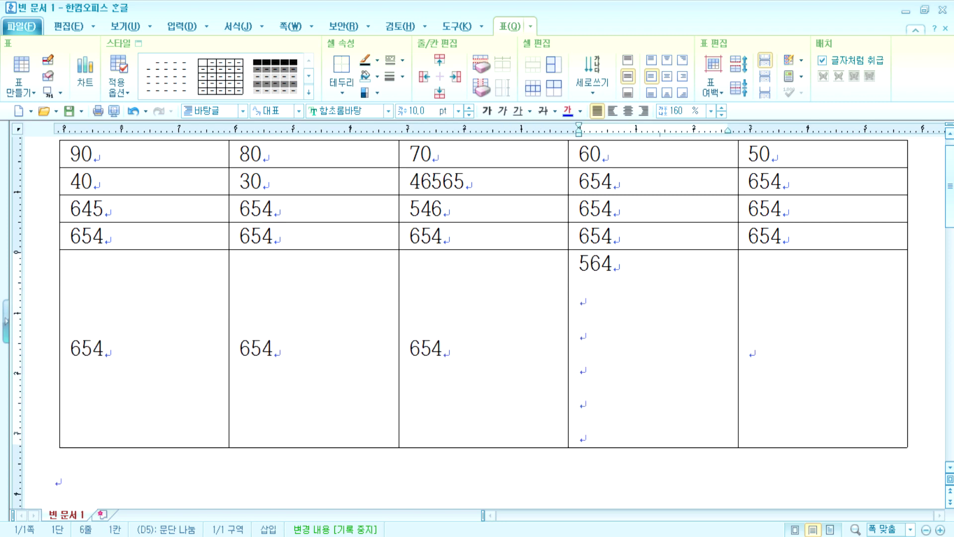
key(BackSpace)
key(BackSpace)
key(BackSpace)
key(BackSpace)
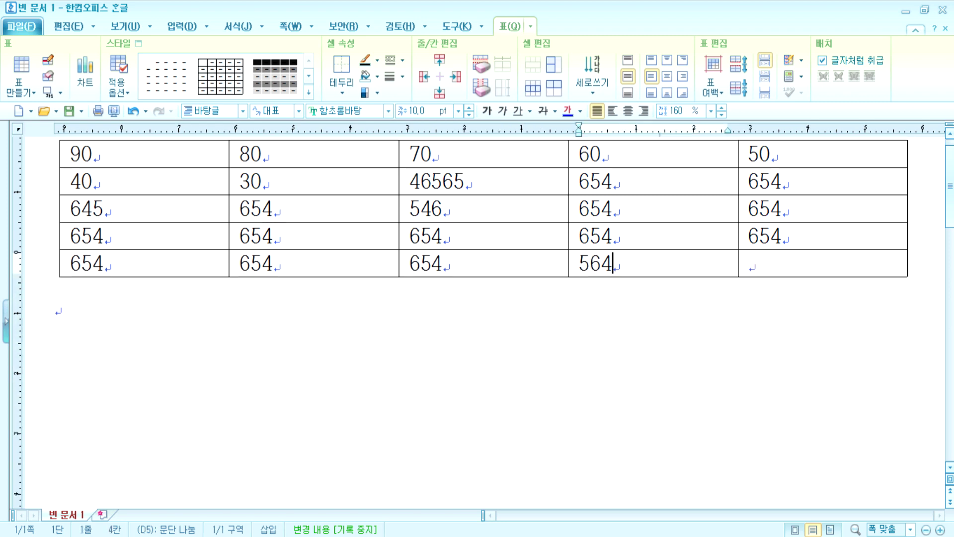
key(Tab)
text(654)
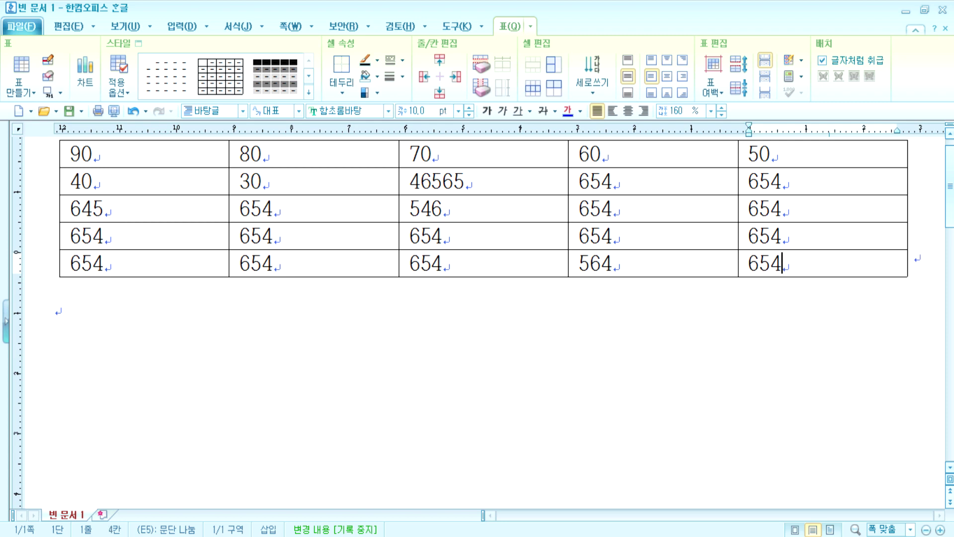
- Append empty rows to the table by advancing past its last cell, extending it to row 19
key(Tab)
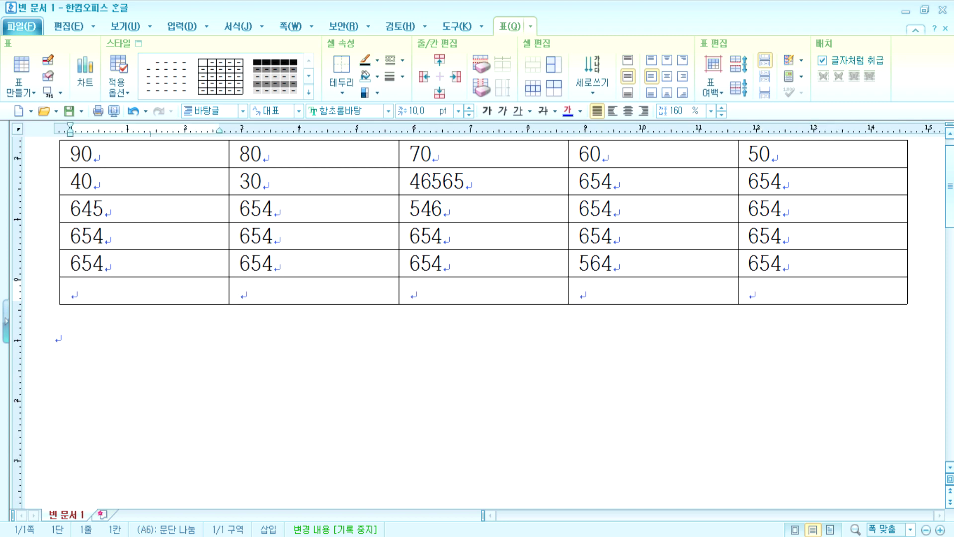
key(Tab)
key(ctrl+Return)
key(Tab)
key(Tab)
key(Tab)
key(Tab)
key(Tab)
key(Tab)
key(Tab)
key(Tab)
key(Tab)
key(Tab)
key(Tab)
key(Tab)
key(Tab)
key(Tab)
key(Tab)
key(Tab)
key(Tab)
key(Tab)
key(Tab)
key(Tab)
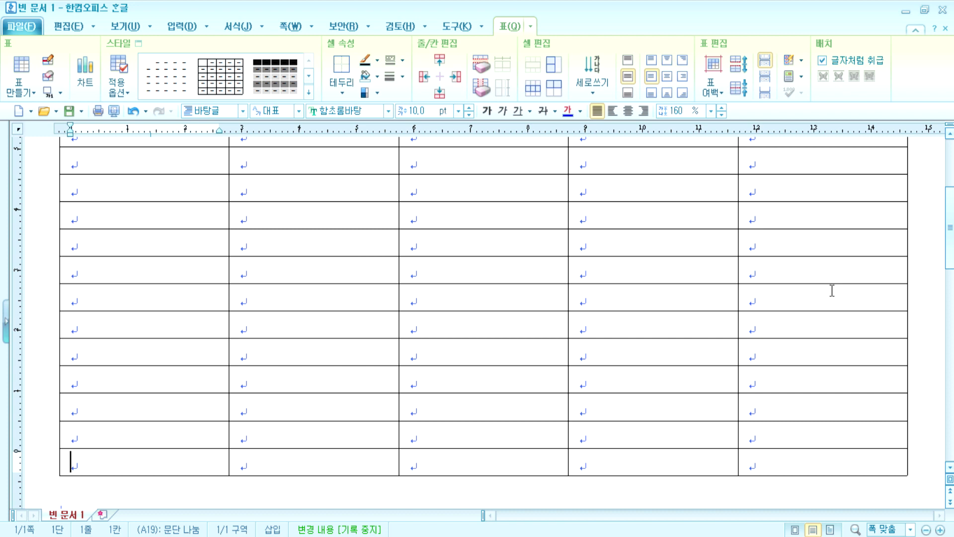
- Close the 한글 document without saving and return to the Excel workbook
key(alt+s)
click(210, 497)
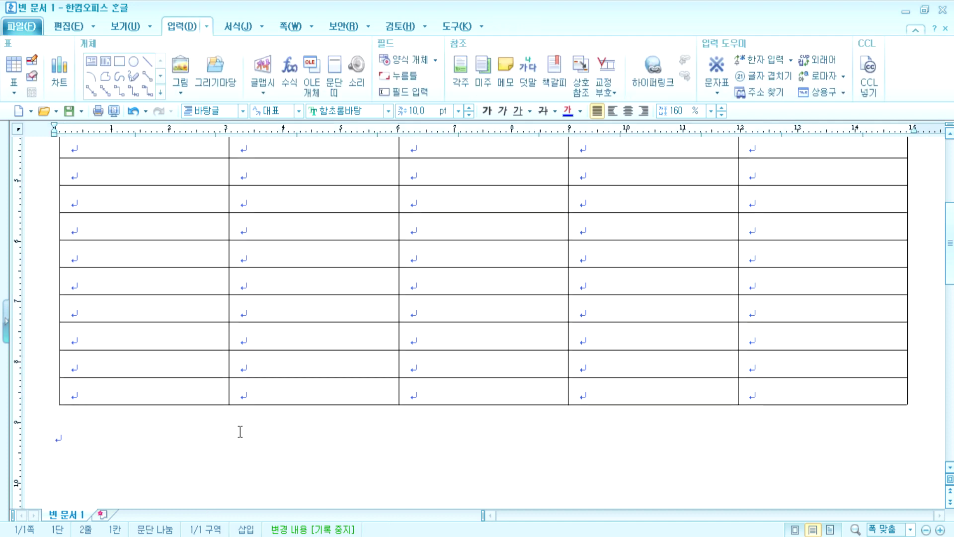
click(939, 11)
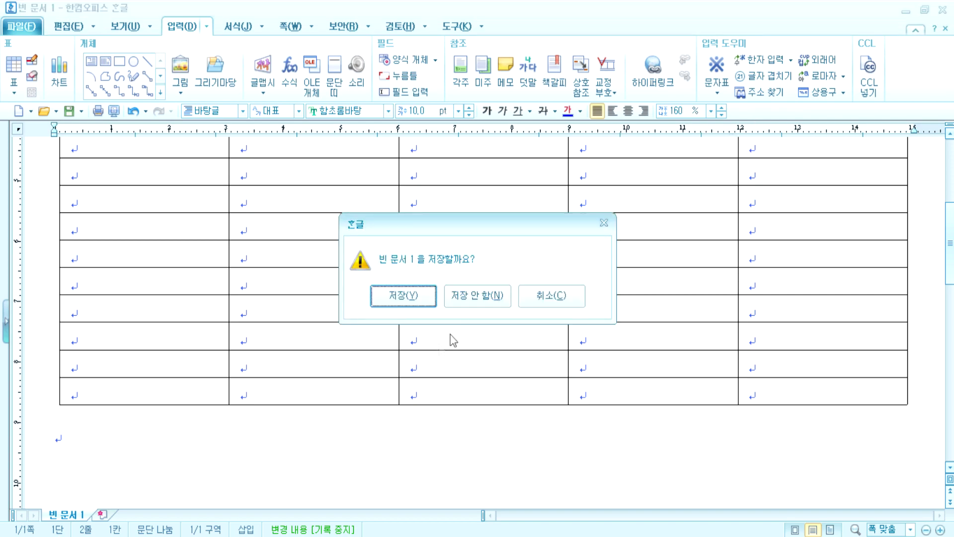
click(477, 304)
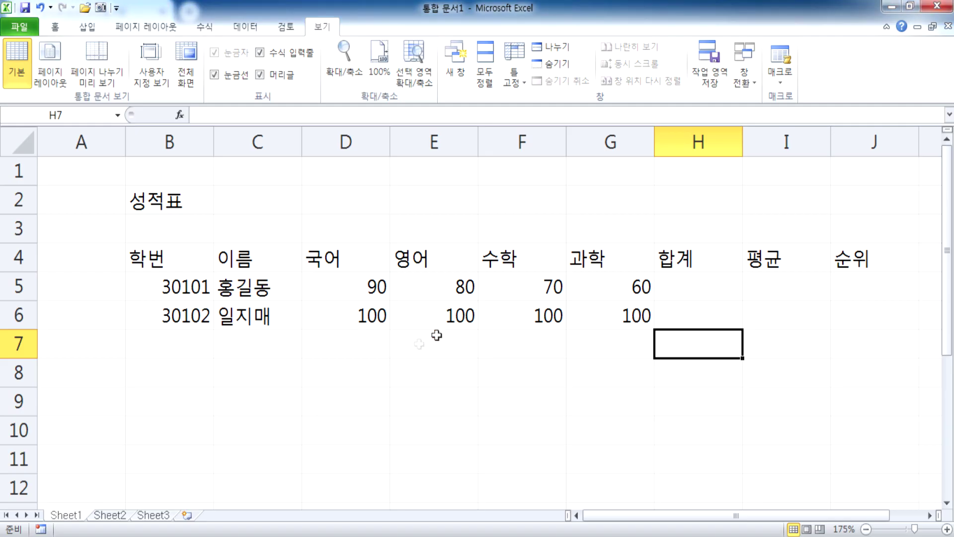
- Zoom the sheet out to 145% and highlight the 학번 column from B4 downward
click(195, 404)
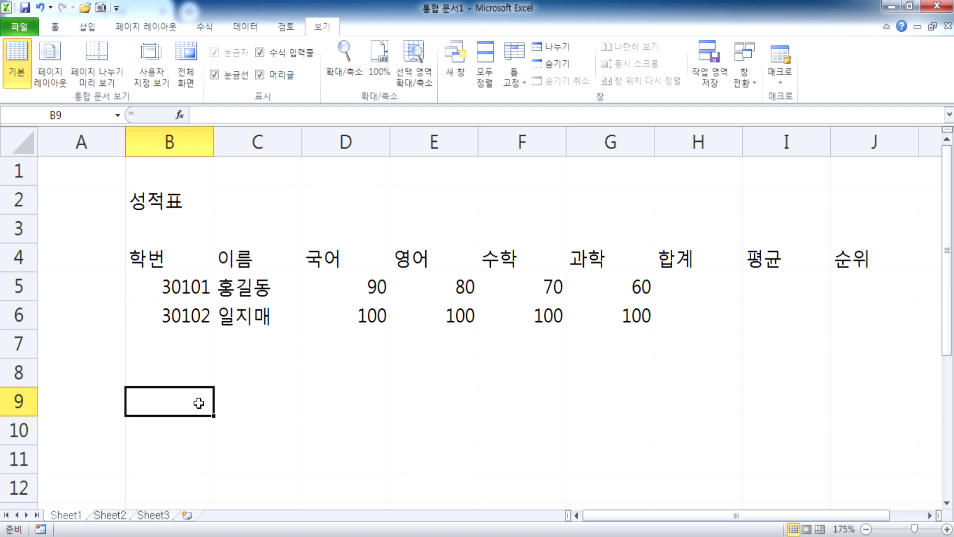
click(187, 258)
scroll(201, 312, down, 2)
drag(144, 235, 134, 449)
- Go to the last row of column B, try the test entry sdfㄴㅇㄹ there, and discard it
click(150, 304)
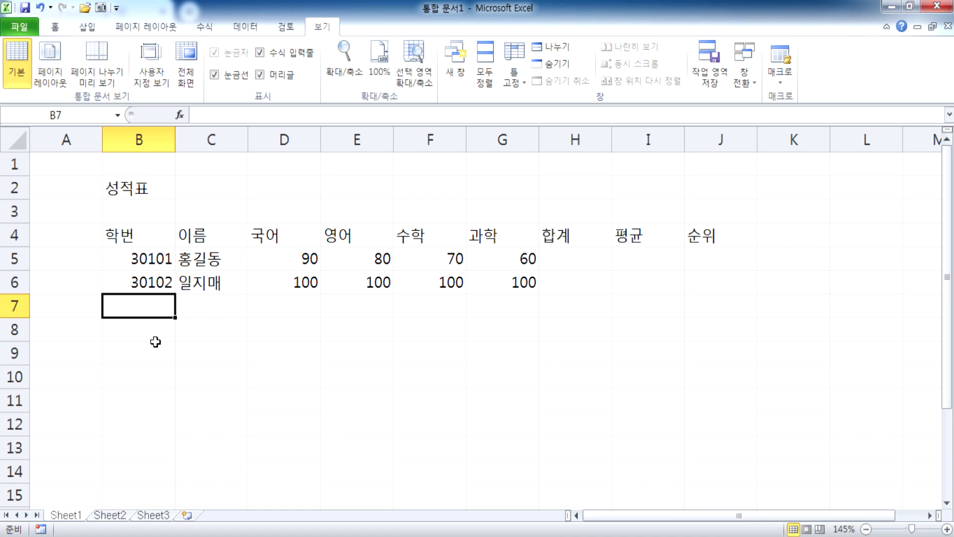
key(ctrl+Down)
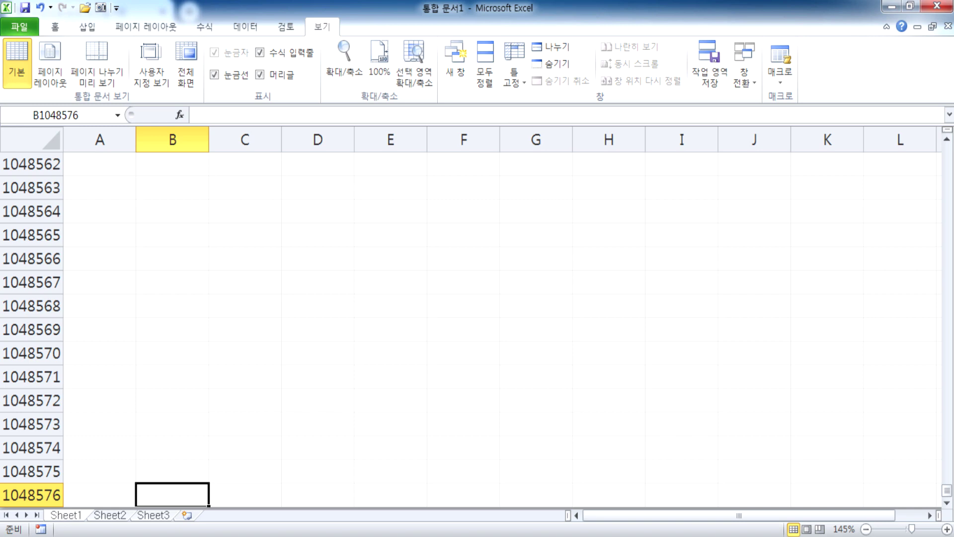
text(sdfㄴㅇㄹ)
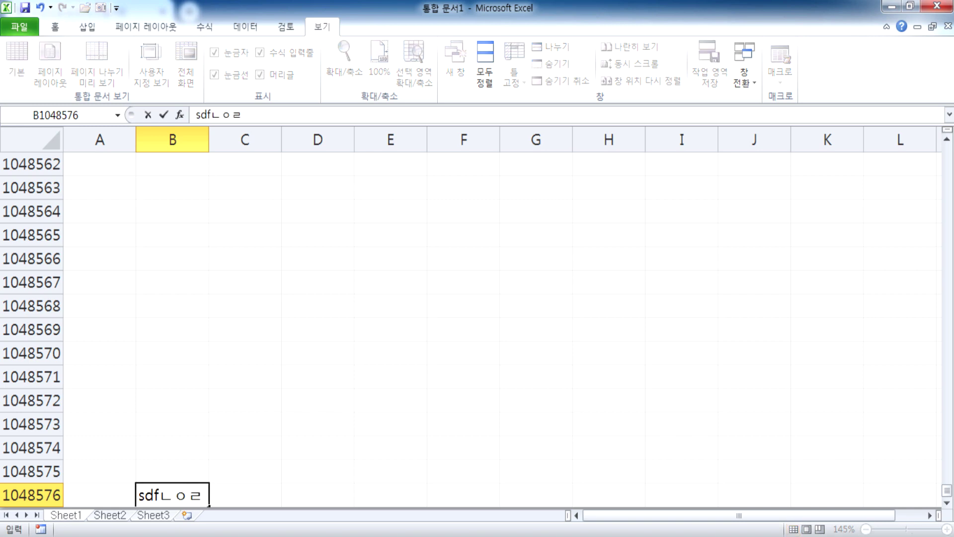
key(Escape)
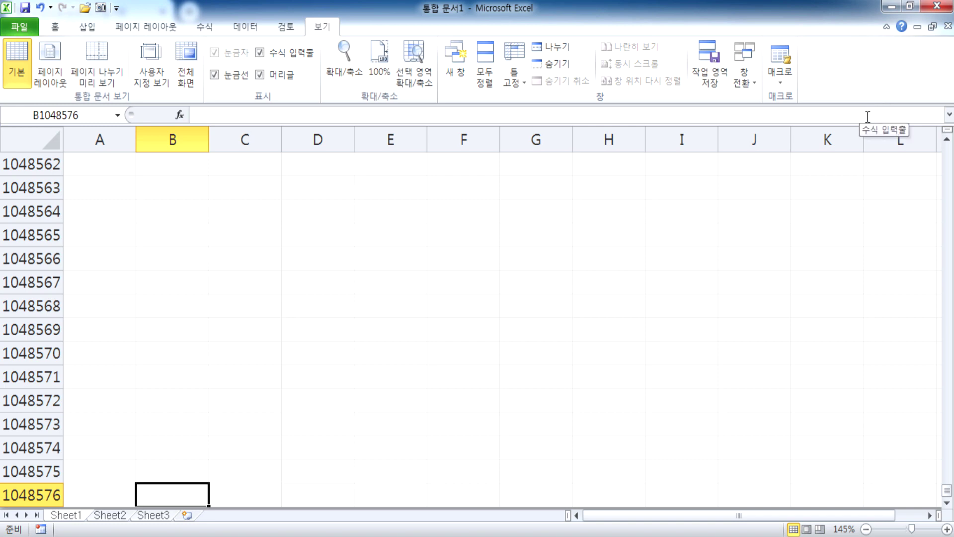
- Examine the sheet's outer limits at the ends of the last row and the last column, and return to cell A1
key(ctrl+Right)
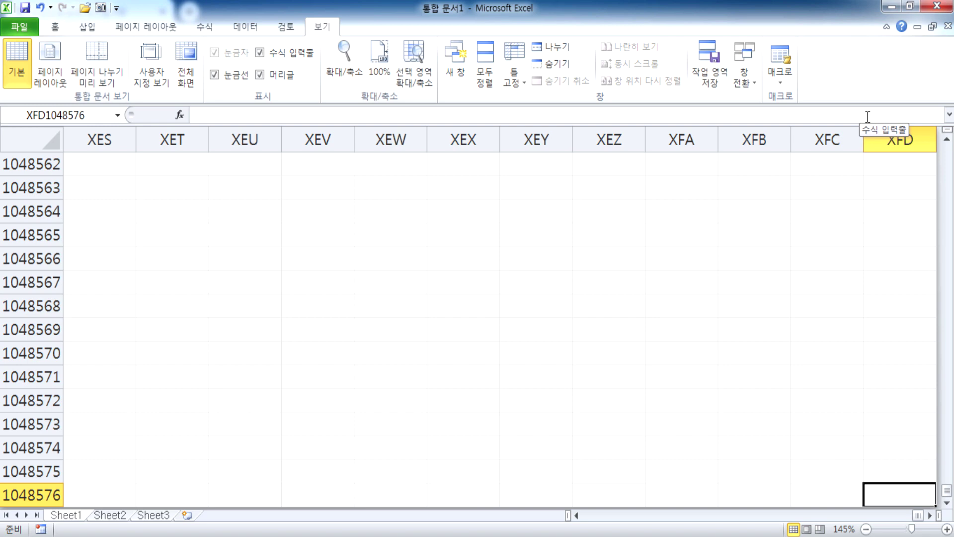
scroll(850, 189, down, 3)
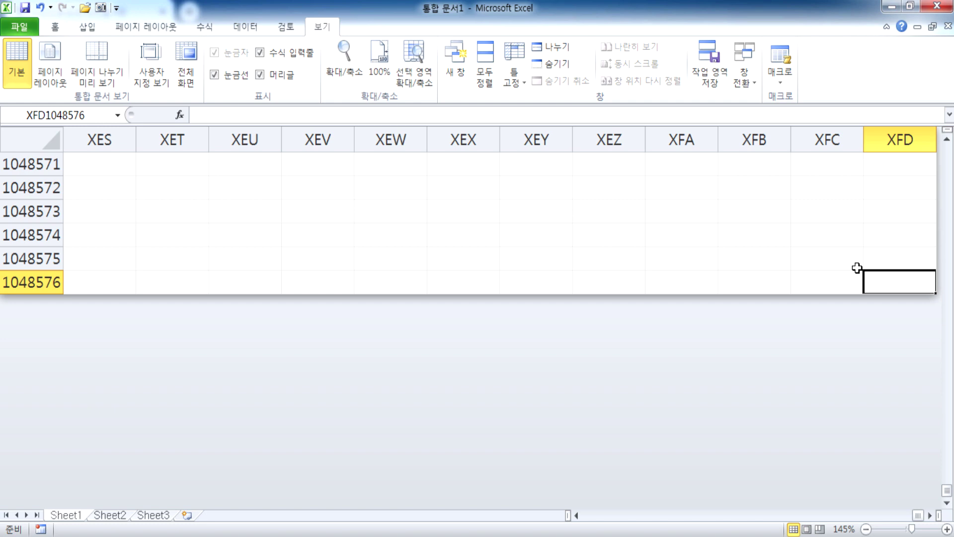
key(Home)
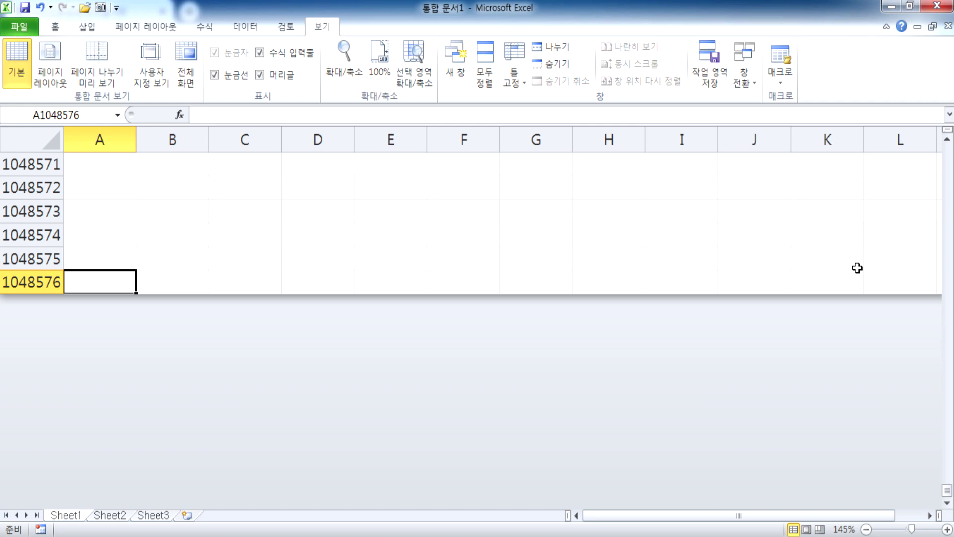
key(ctrl+Right)
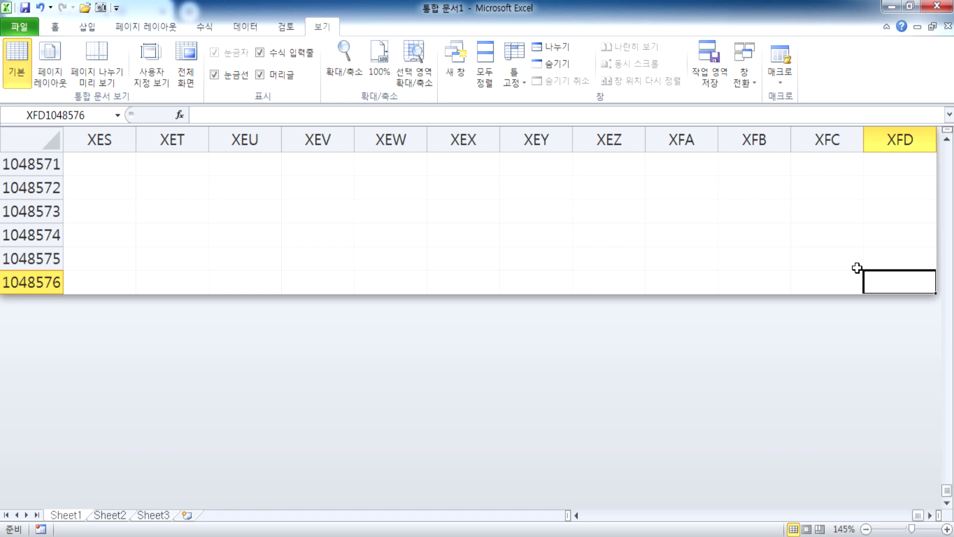
key(ctrl+Up)
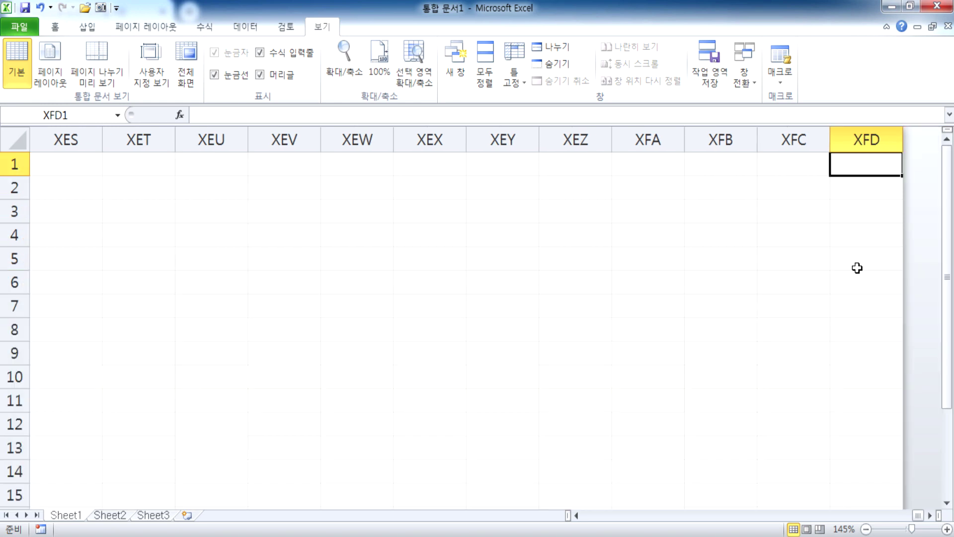
key(Down)
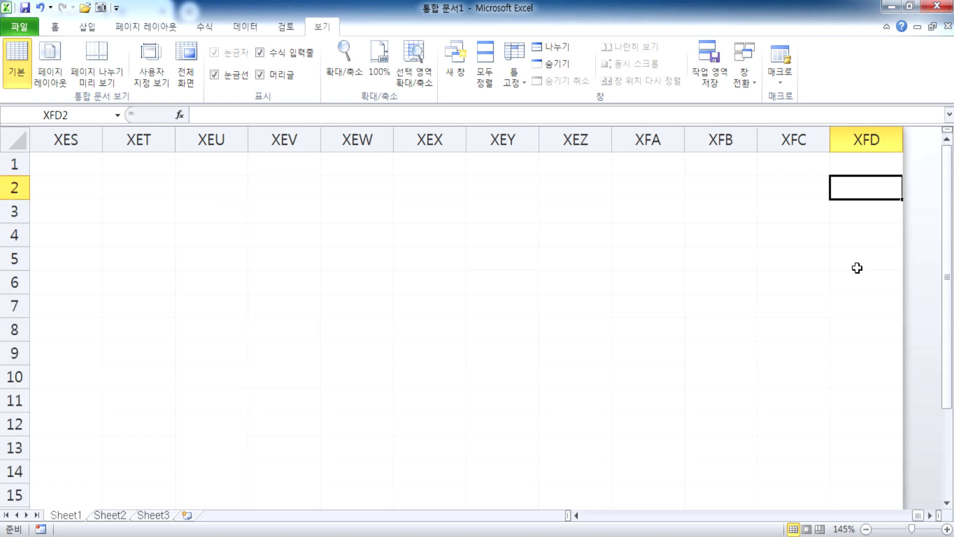
key(ctrl+Home)
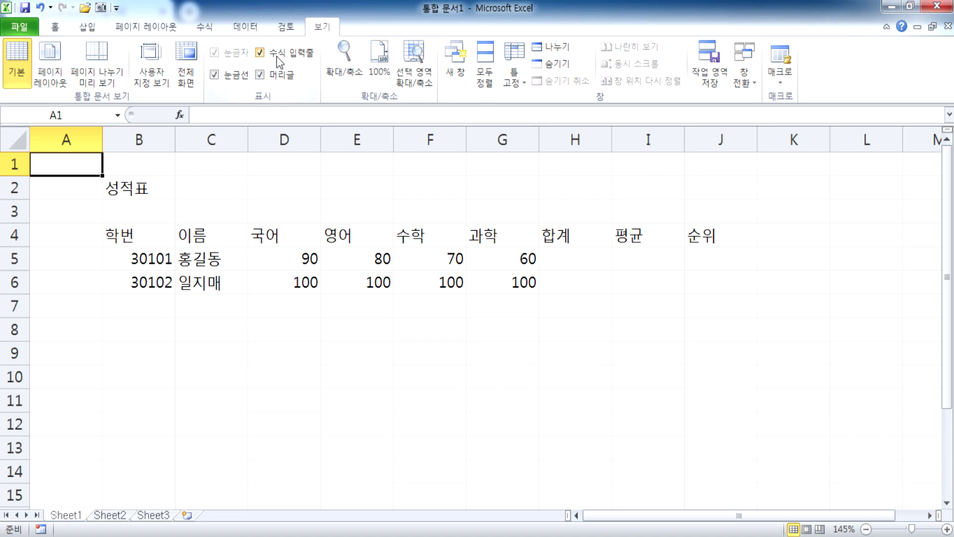
- Display the 홈 commands, switch to the Notepad notes, and add the line "홈 = 처음" below the 홈 탭(Tab) line
click(57, 28)
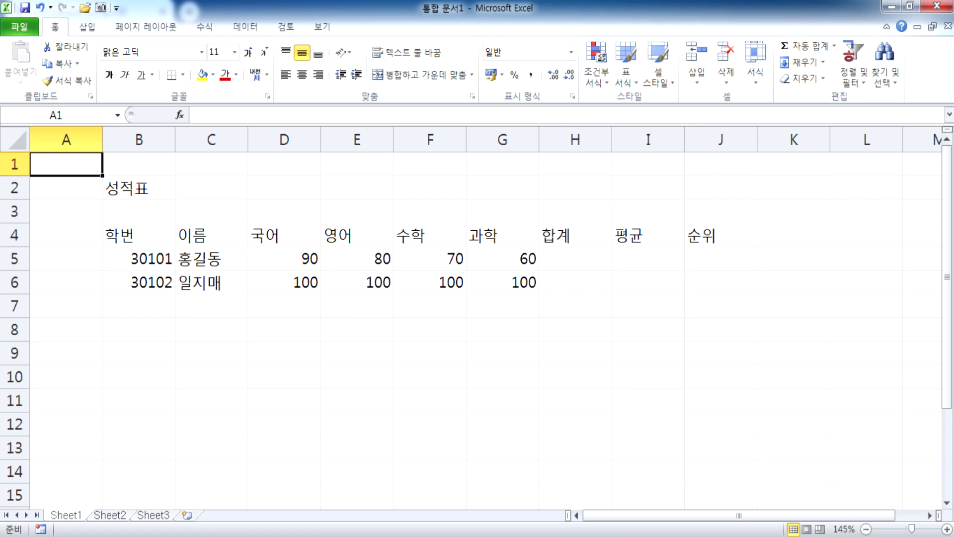
click(497, 535)
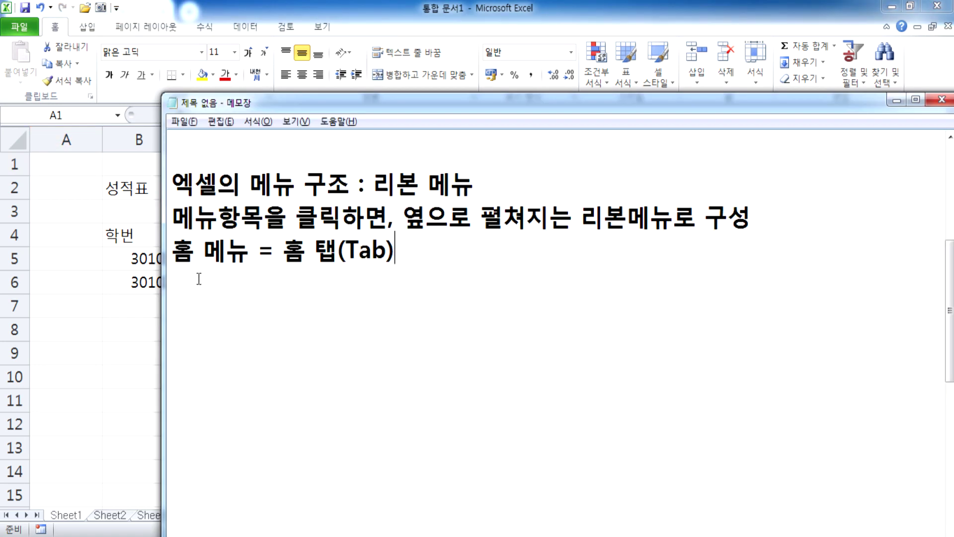
key(Return)
text(gha)
key(BackSpace)
key(BackSpace)
key(BackSpace)
key(Hangul)
text(홈 = 처음)
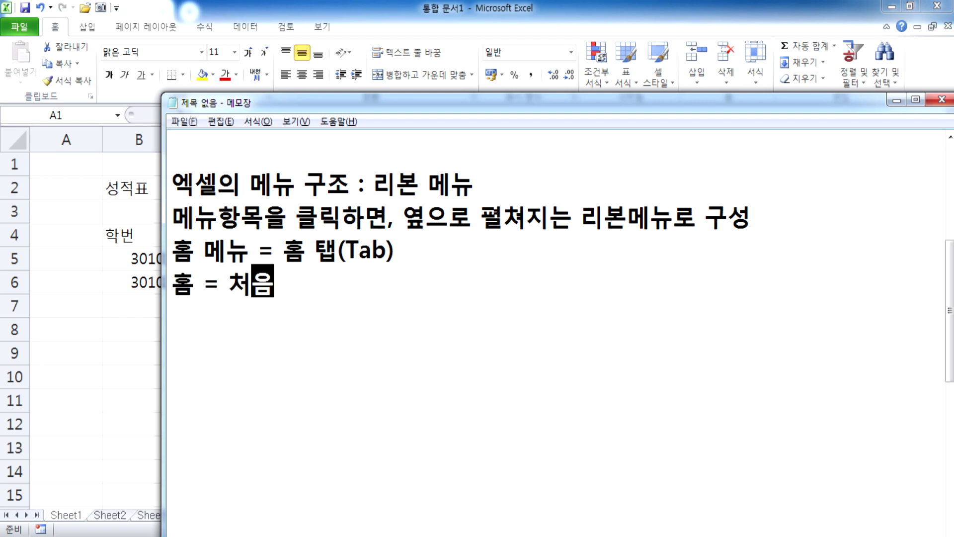
key(Return)
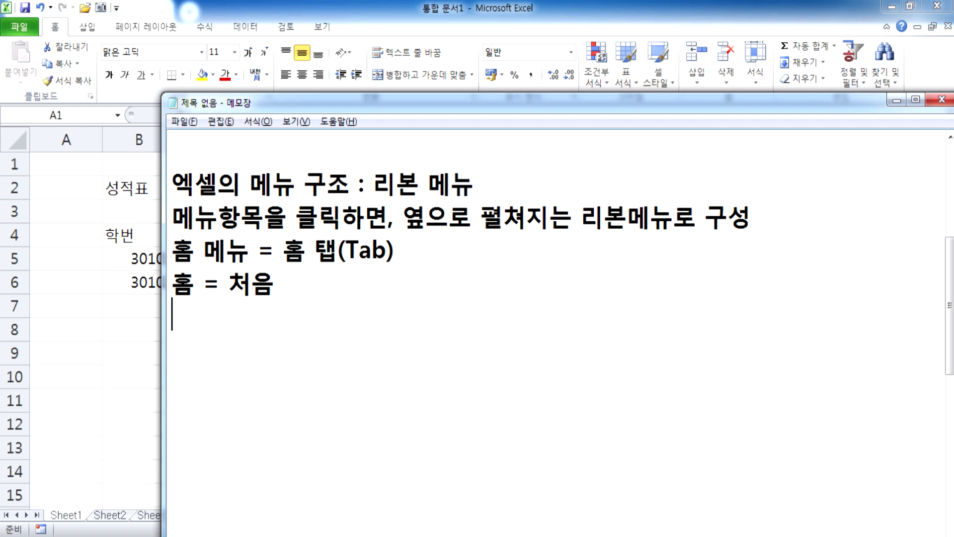
- Look back at the Excel workbook briefly, and extend the last Notepad line with ", 가장 기본적인"
click(57, 33)
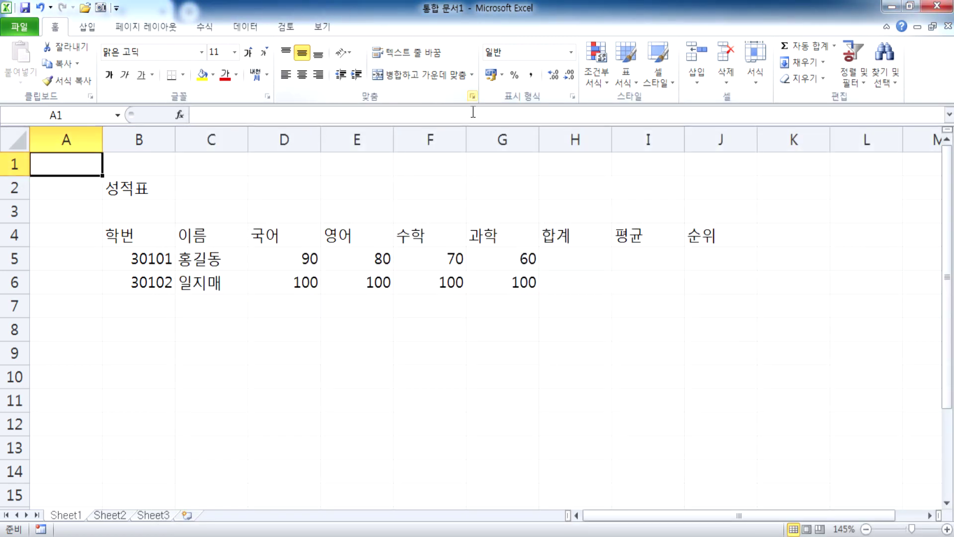
key(alt+Tab)
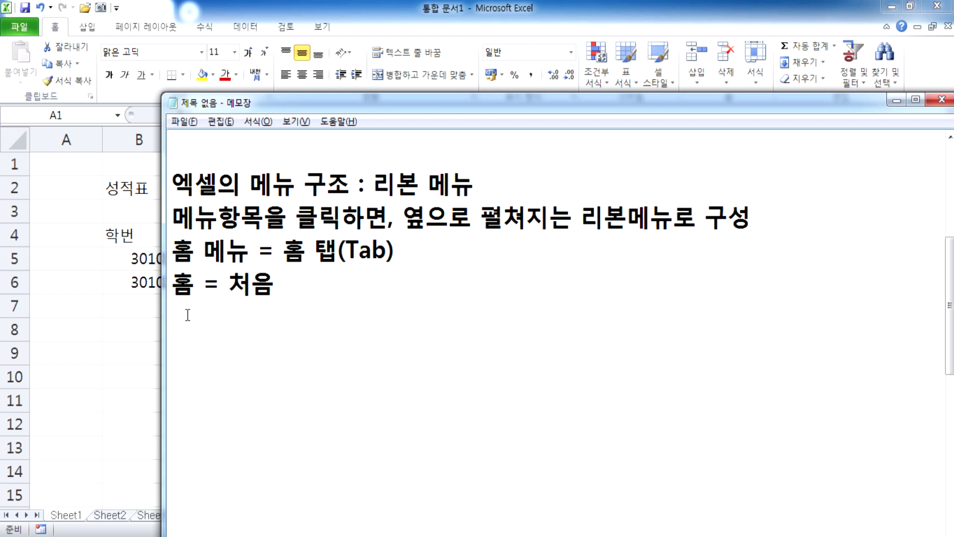
key(BackSpace)
text(, 가장)
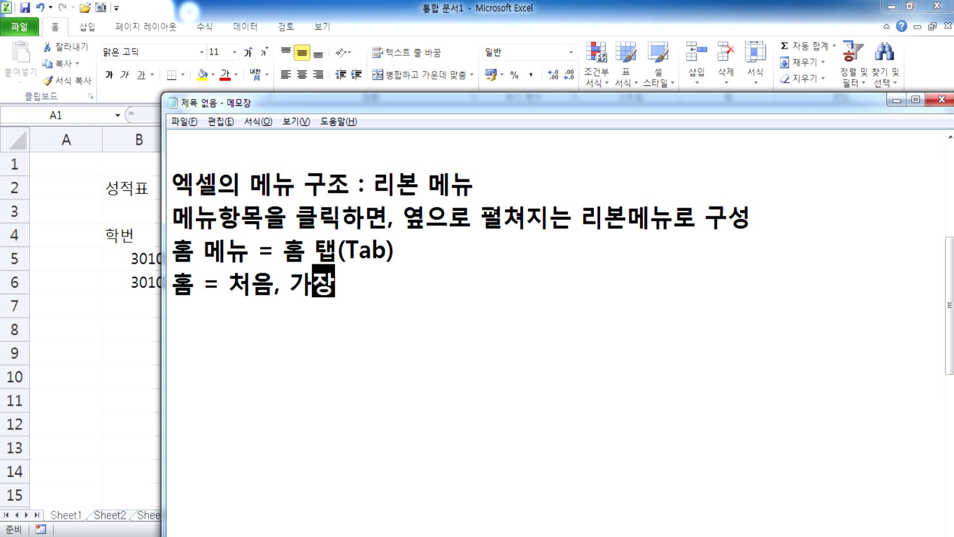
text( 기본적인)
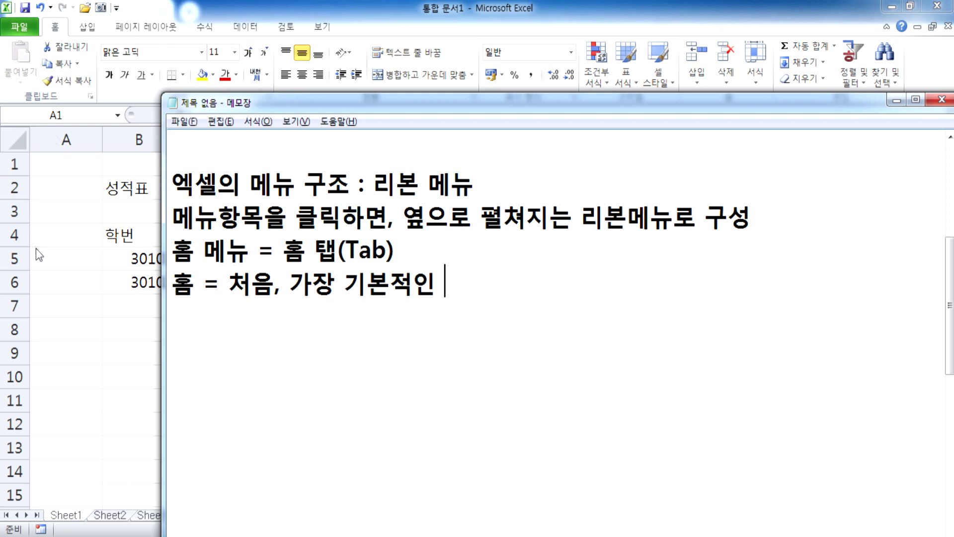
- Switch to the Excel workbook and view the 데이터 commands, finishing back on the 홈 commands
key(alt+Tab)
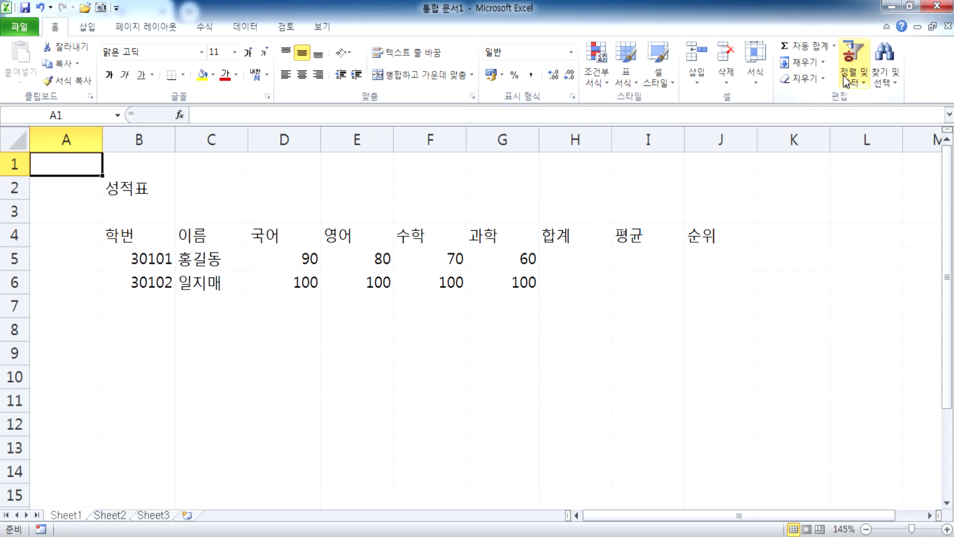
click(245, 27)
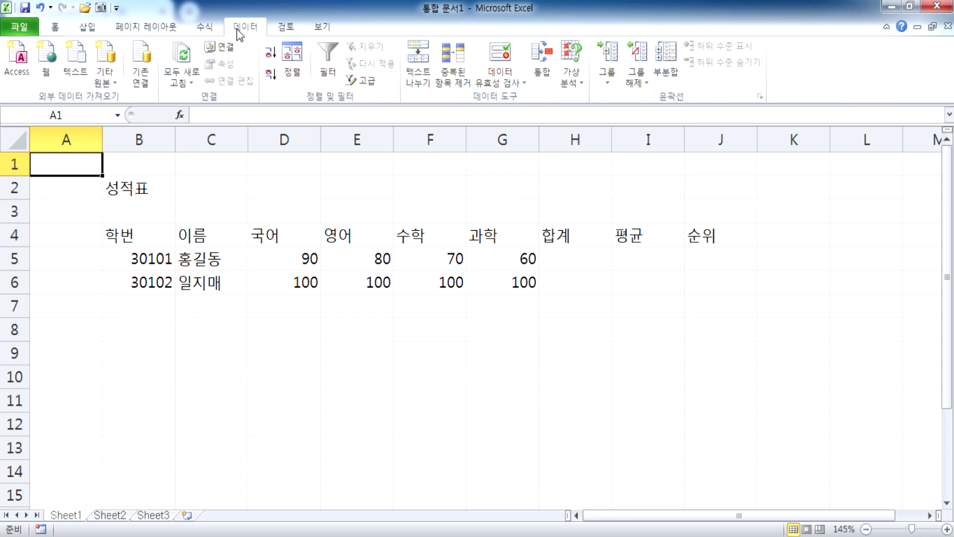
click(55, 26)
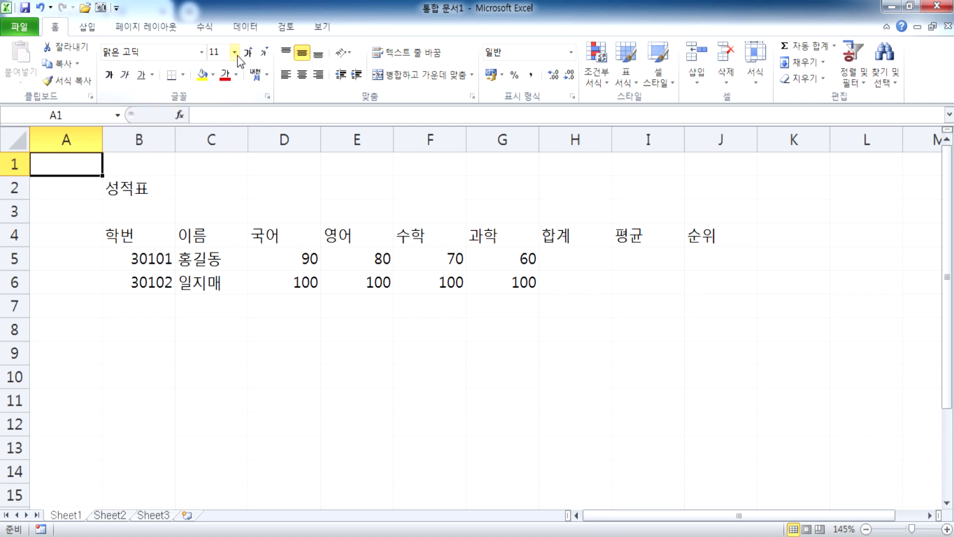
- Enlarge the 성적표 title in cell B2 stepwise to font size 22
click(131, 187)
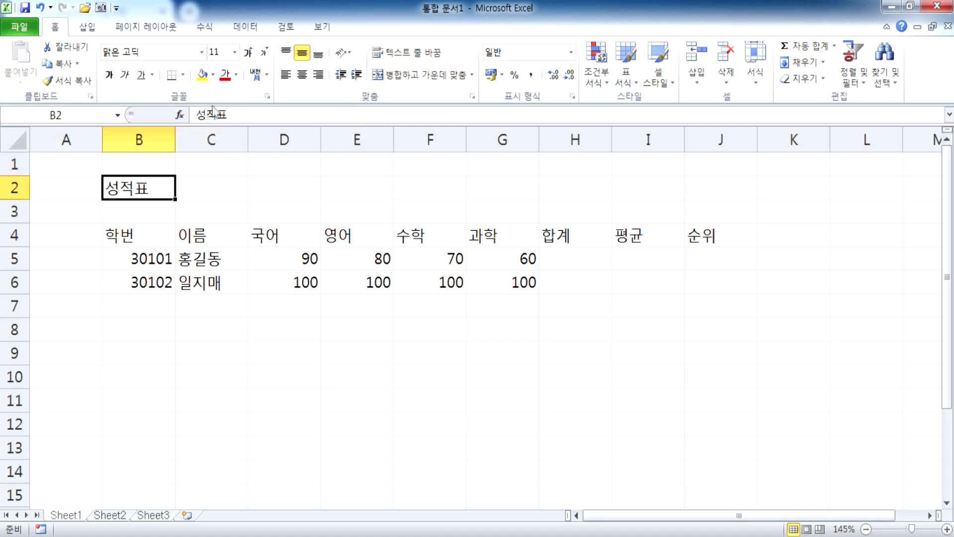
click(248, 52)
click(248, 52)
click(248, 53)
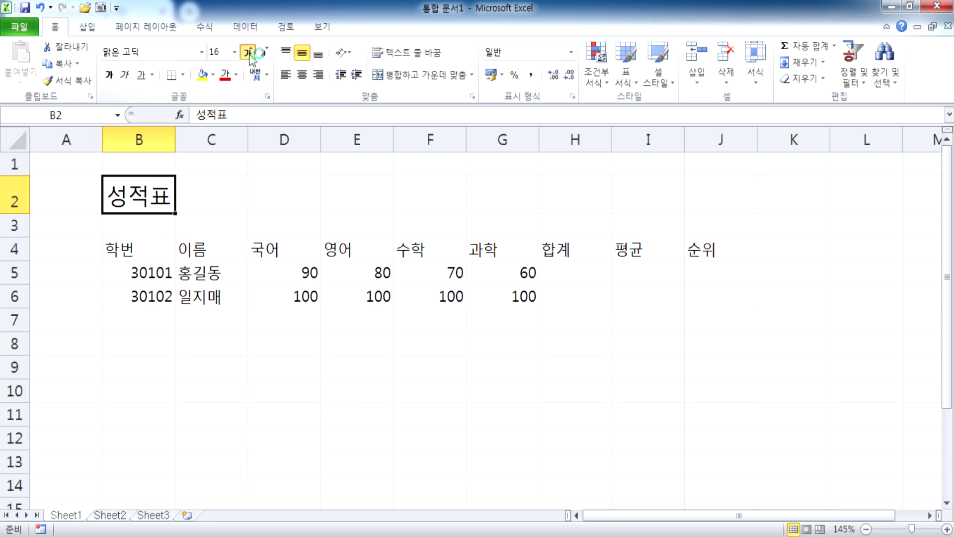
click(247, 53)
click(248, 52)
click(248, 53)
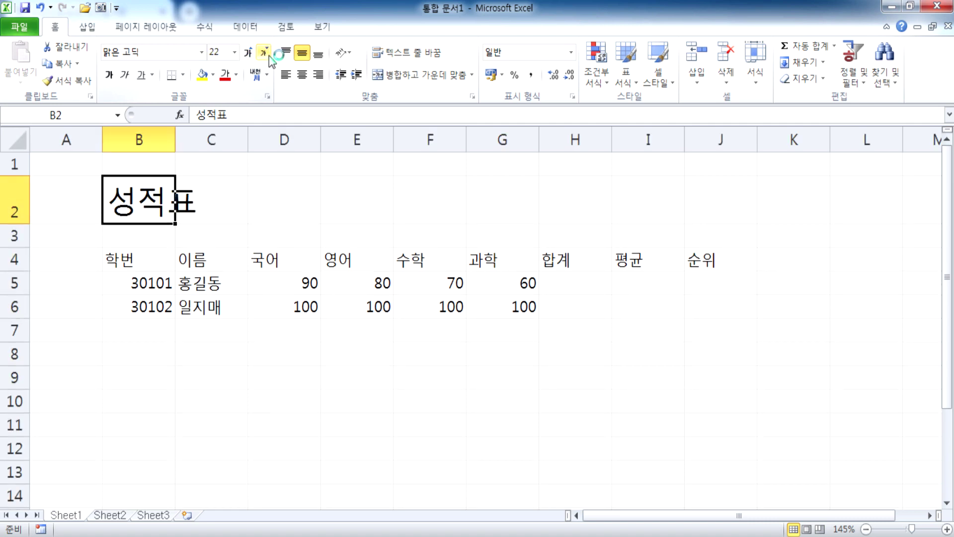
- Reduce the 성적표 title in cell B2 stepwise to font size 16
click(264, 52)
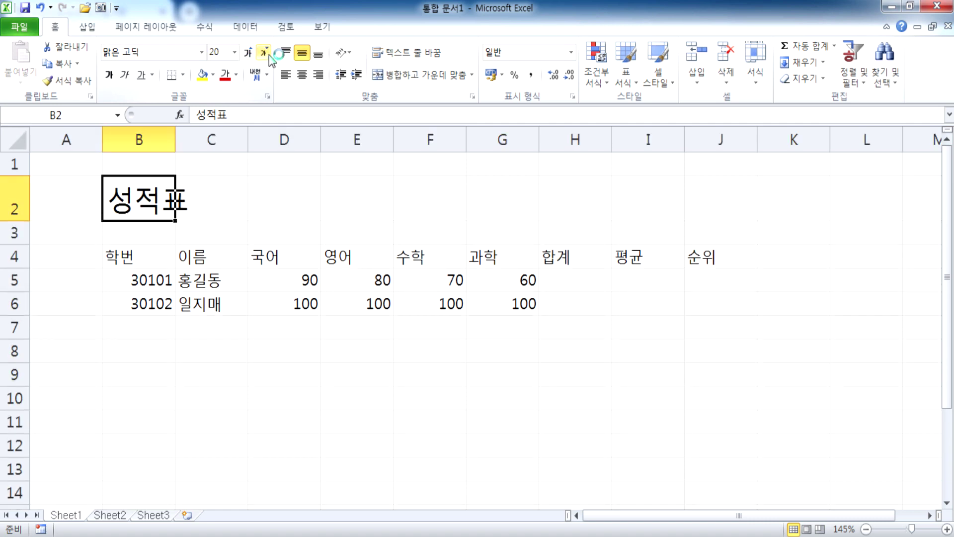
click(270, 56)
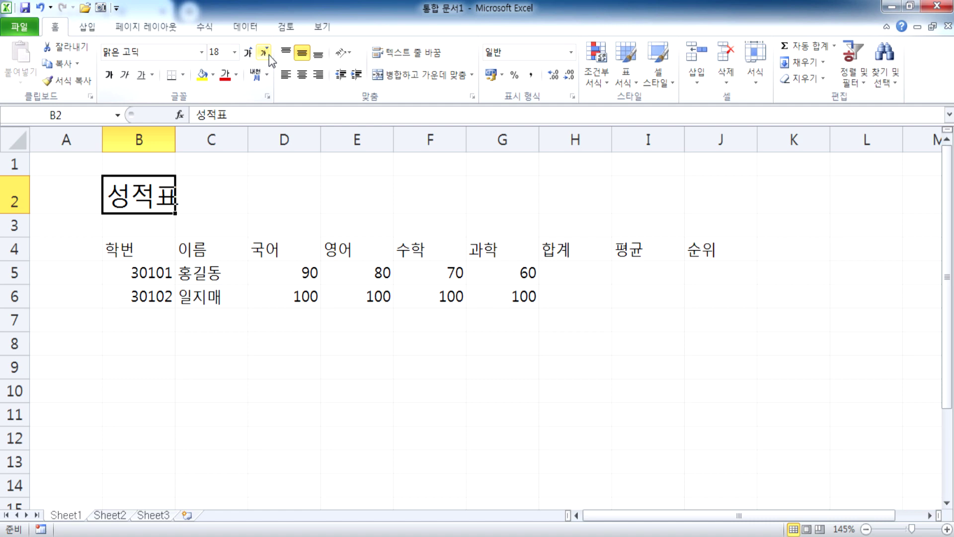
click(268, 54)
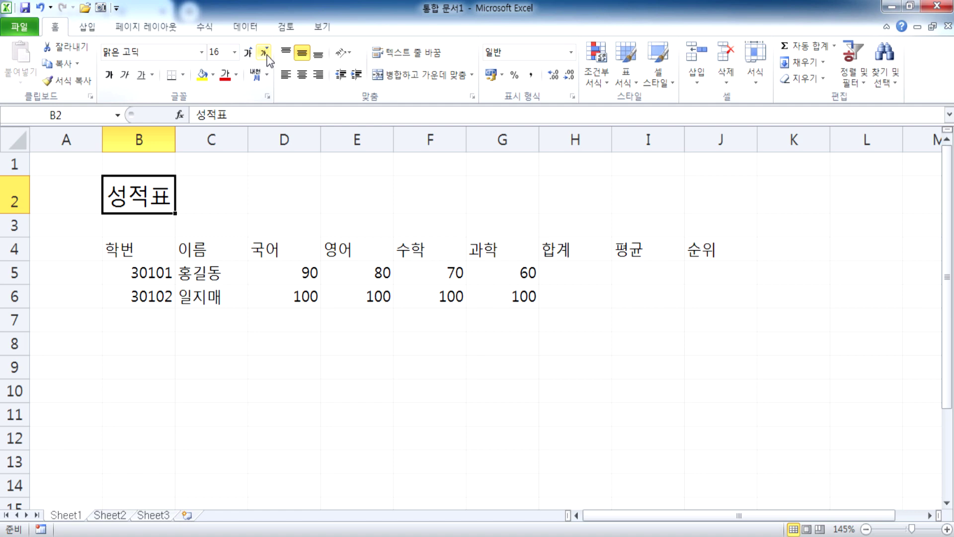
- Open the available fonts for the 성적표 title in cell B2
click(202, 52)
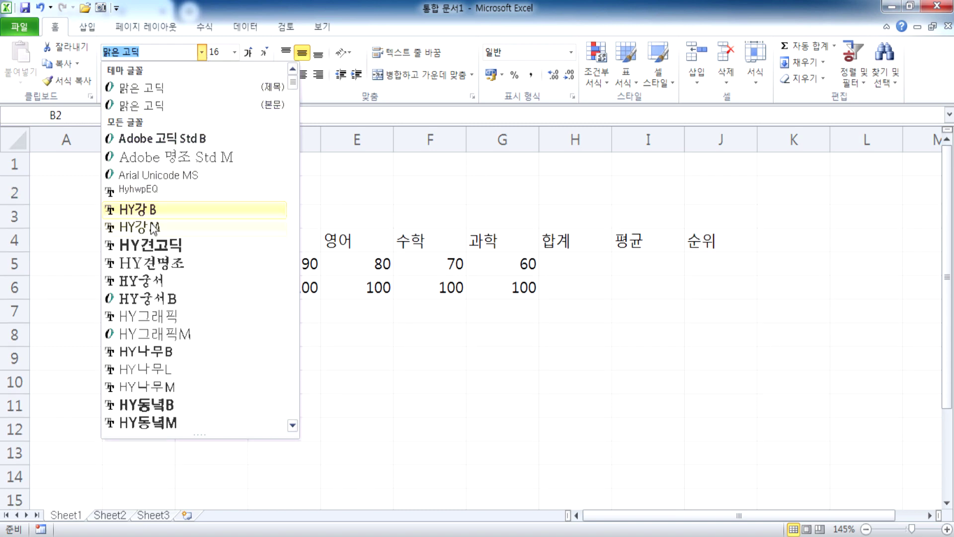
- Change the font of the title 성적표 in cell B2 to 굴림
scroll(178, 244, down, 4)
scroll(178, 243, down, 8)
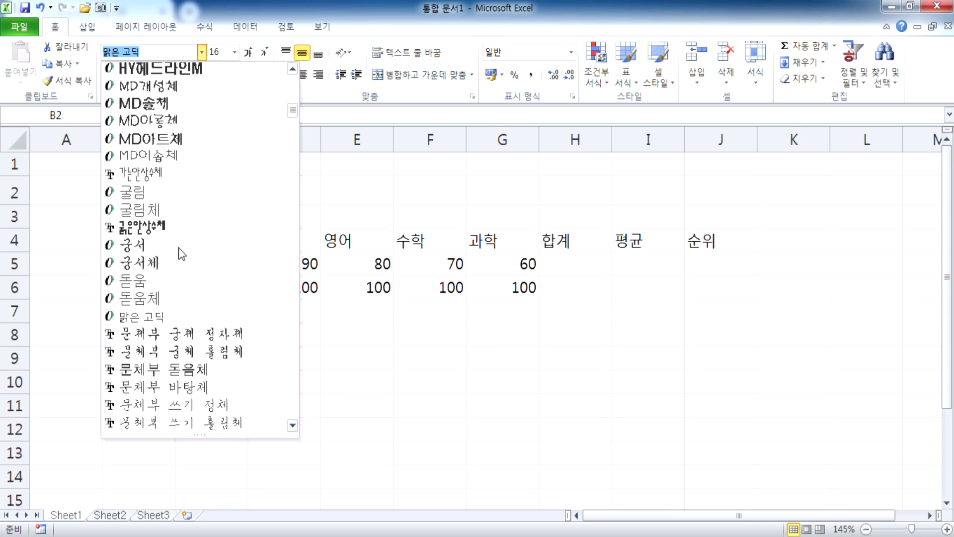
click(139, 199)
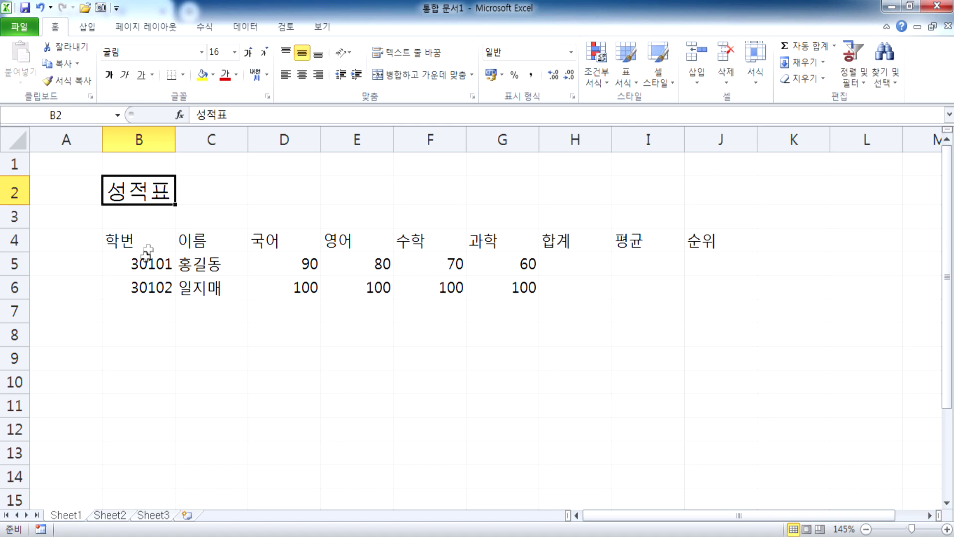
- Format the header cells B4:J4 with a light green fill, red text and centred alignment
drag(134, 240, 703, 240)
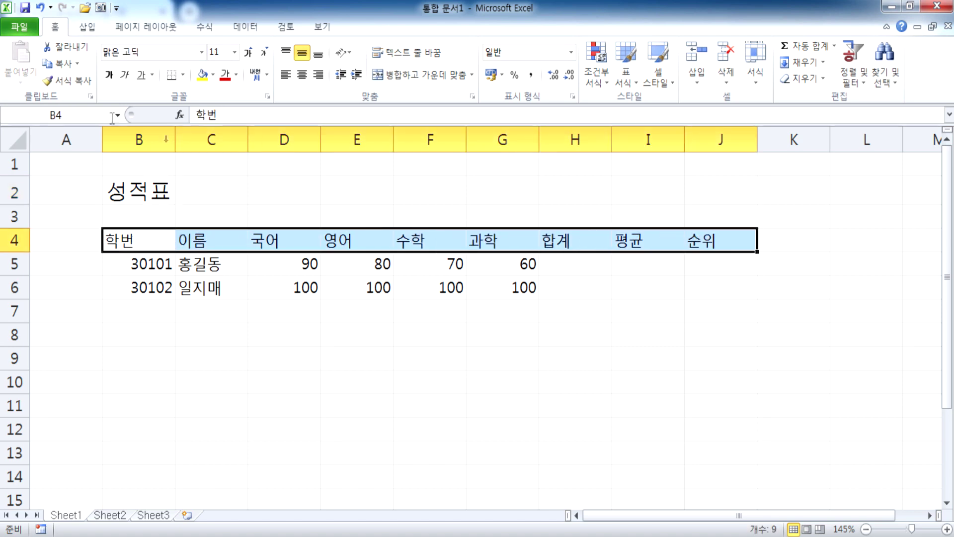
click(213, 74)
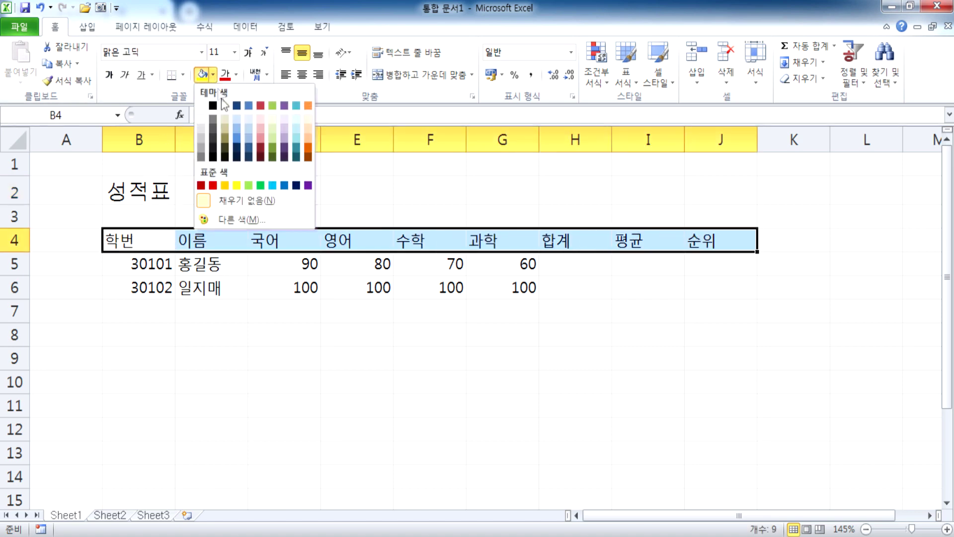
click(248, 188)
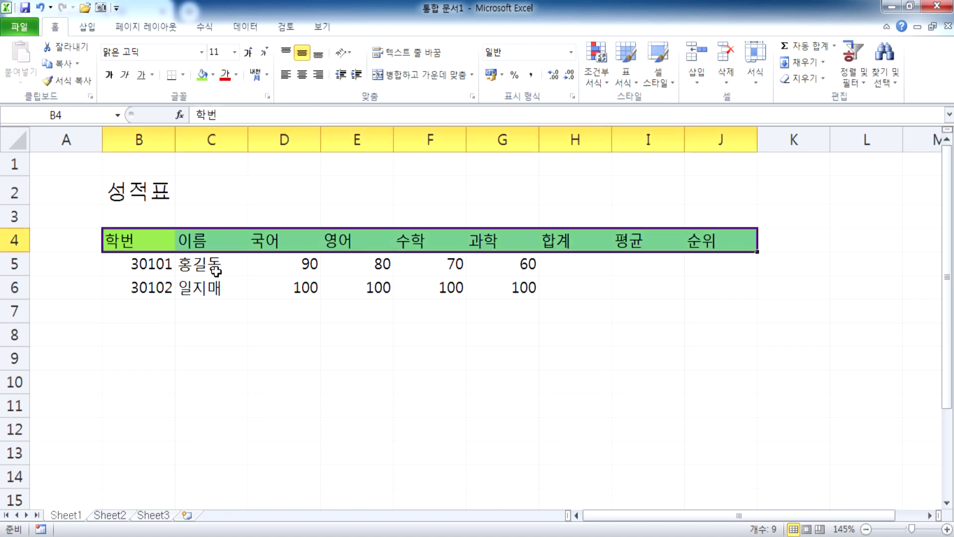
click(225, 75)
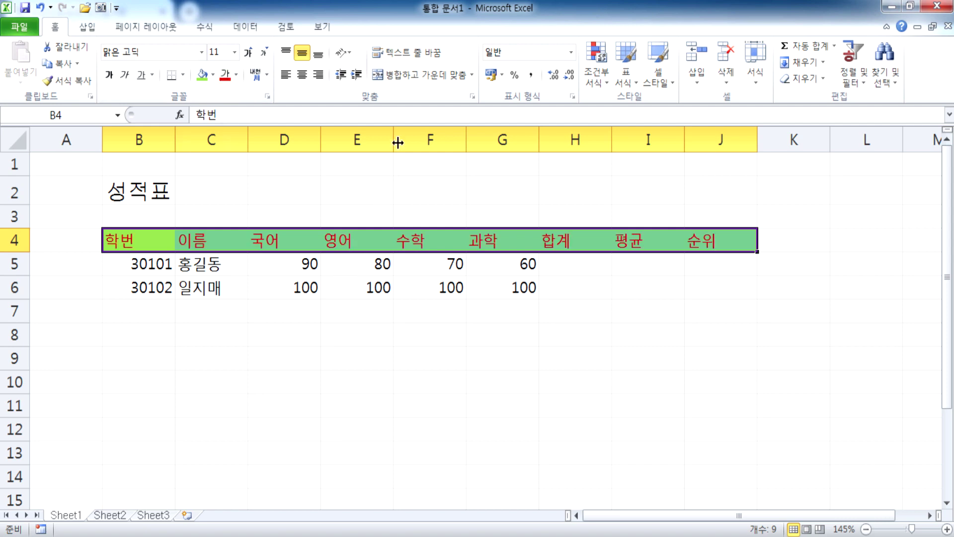
click(302, 76)
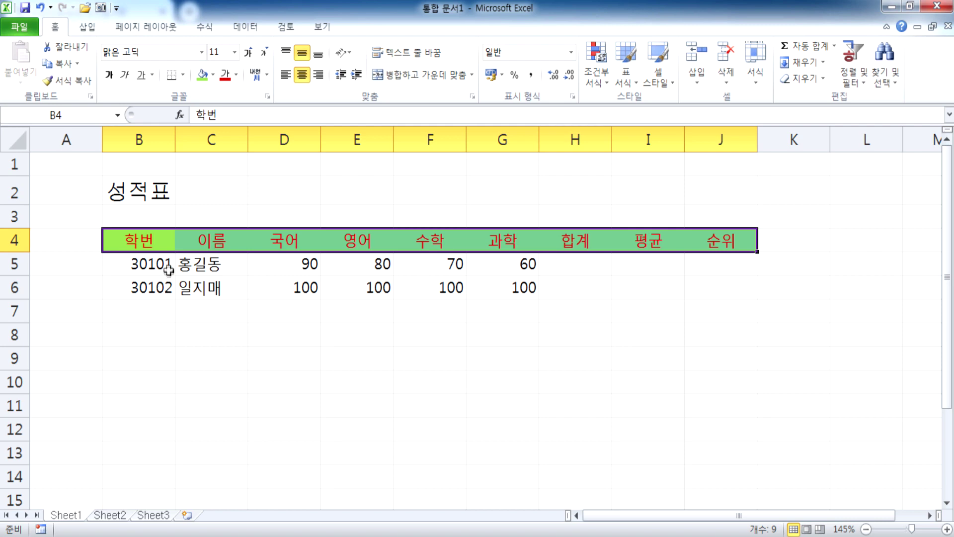
- Apply all borders to the table range B4:J11
drag(144, 240, 722, 405)
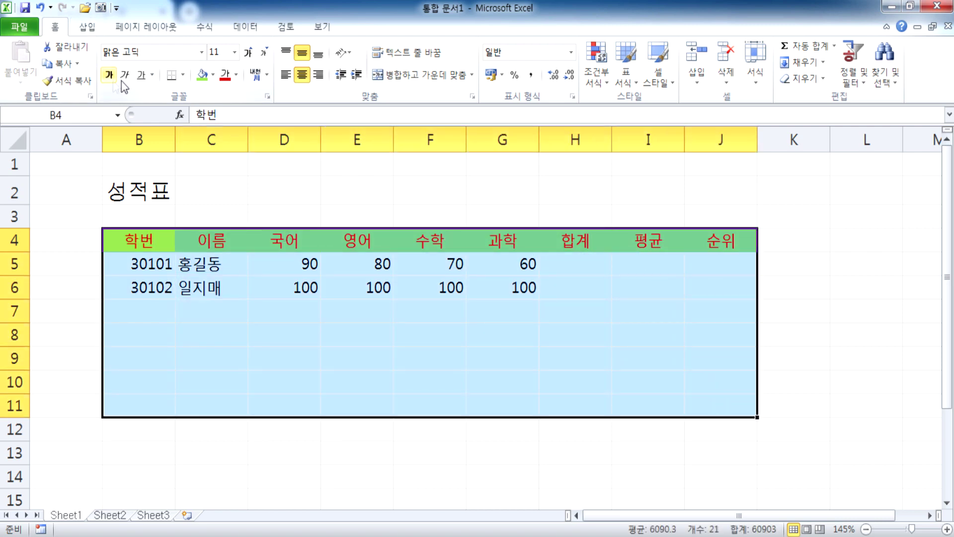
click(182, 75)
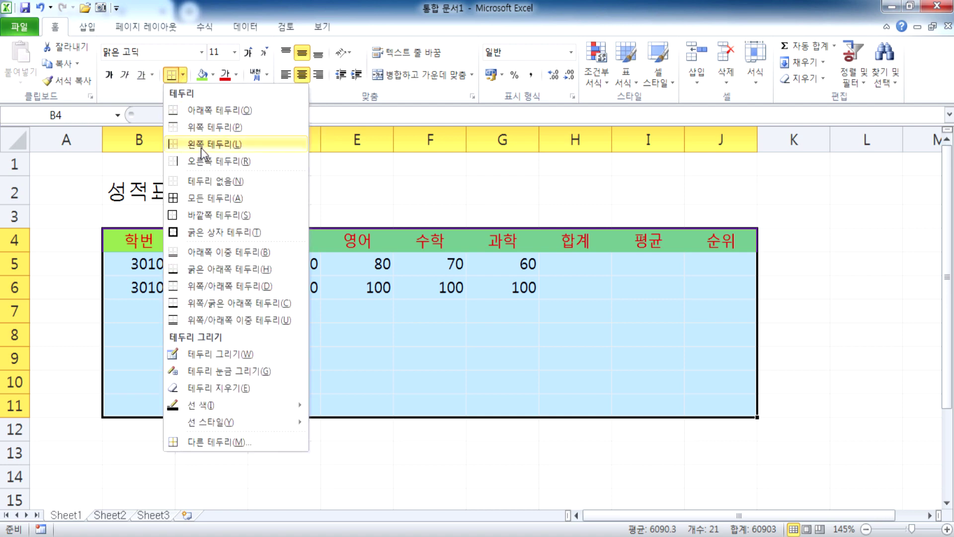
click(195, 197)
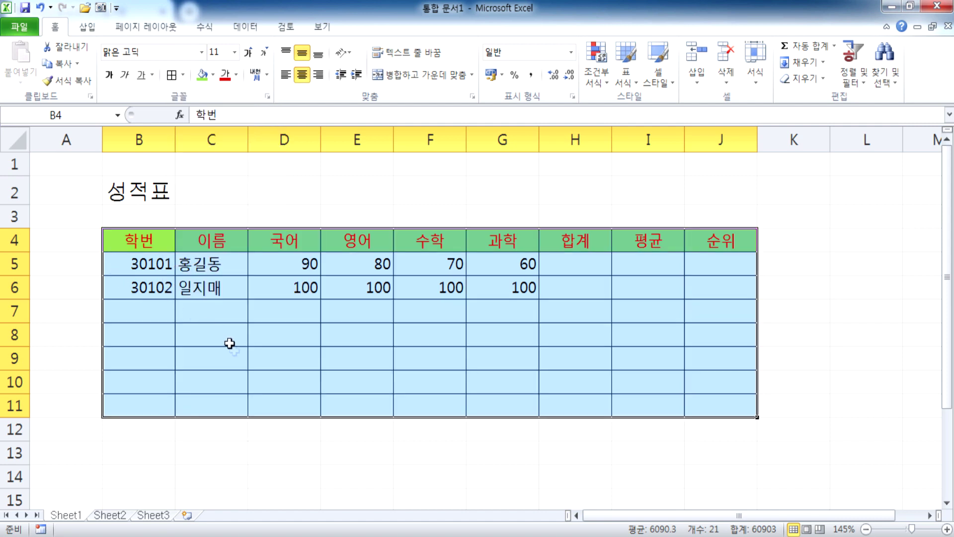
click(361, 193)
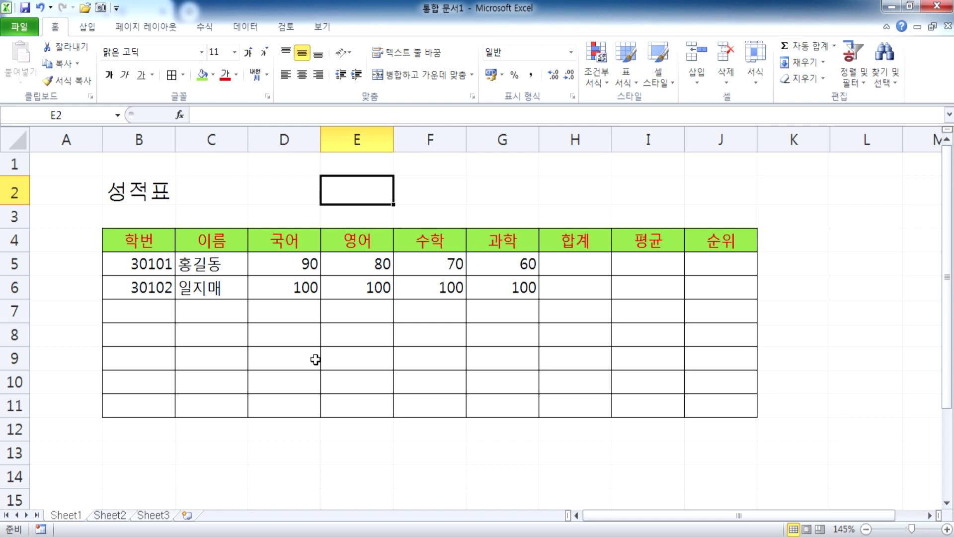
- Make the title 성적표 in cell B2 bold, italic and underlined
click(129, 203)
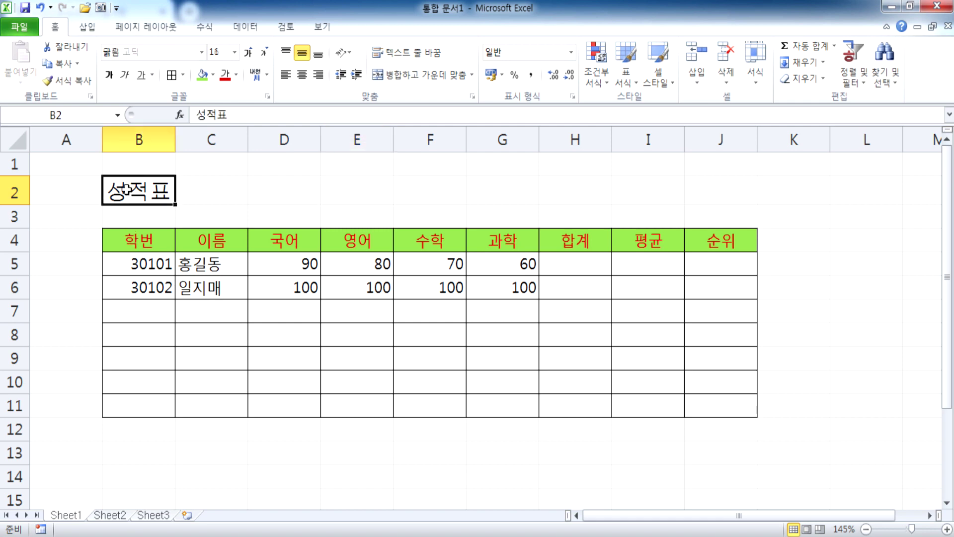
click(109, 75)
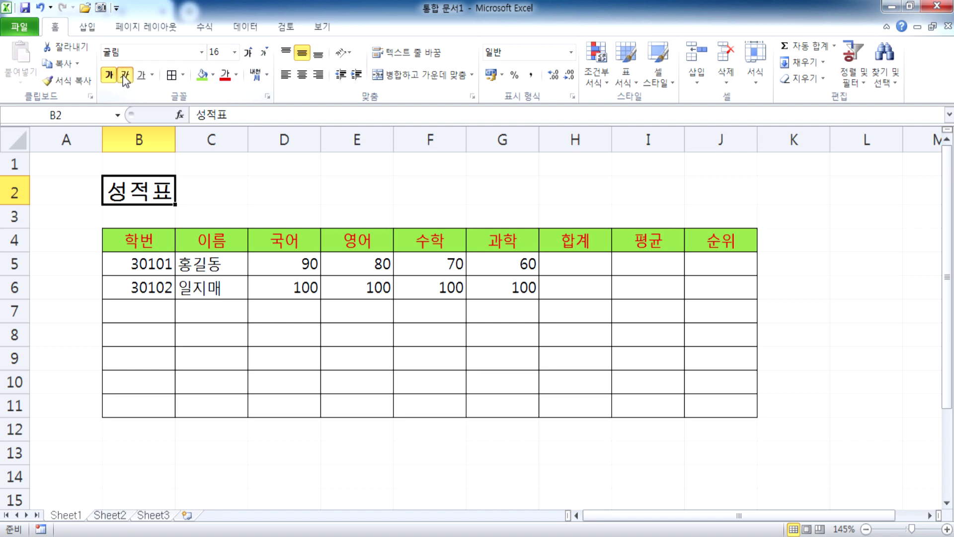
click(125, 75)
click(141, 75)
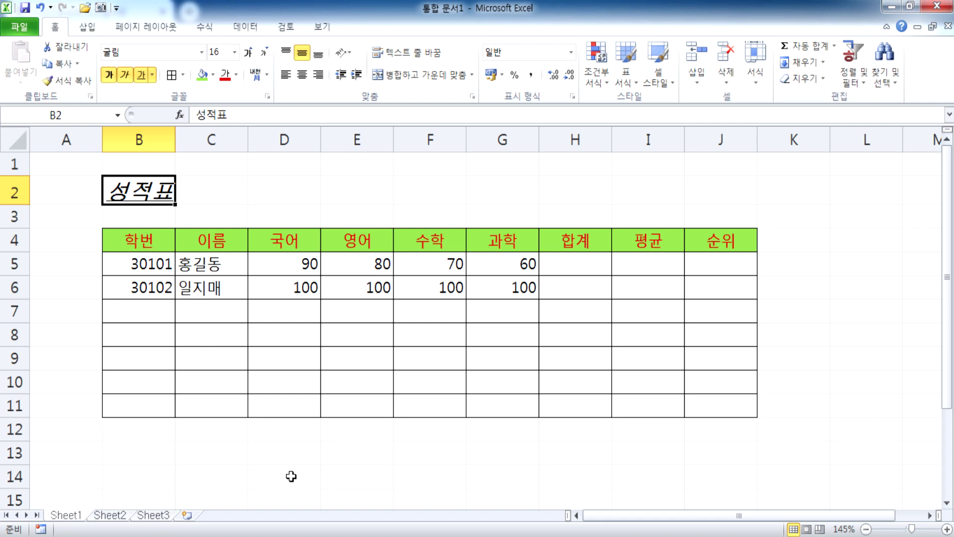
- Switch to Notepad and write "문서작성하는 기능" below the existing notes, leaving a blank line between
key(alt+Tab)
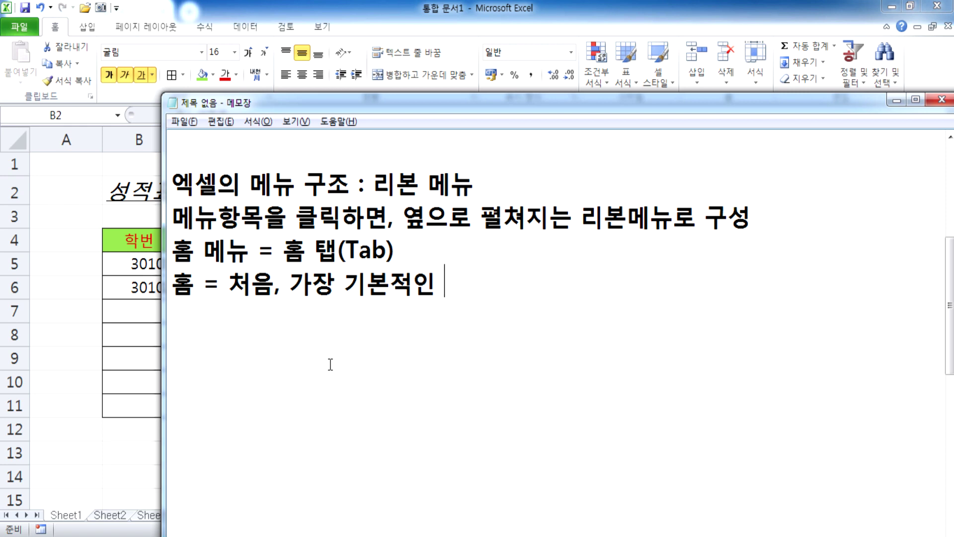
key(Return)
key(Return)
scroll(363, 380, down, 2)
text(문서)
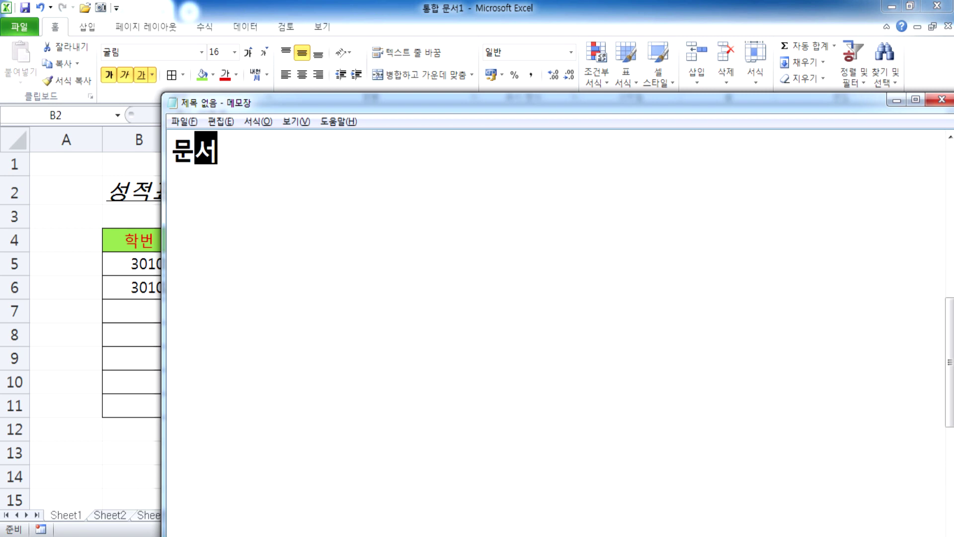
text(작성하는 )
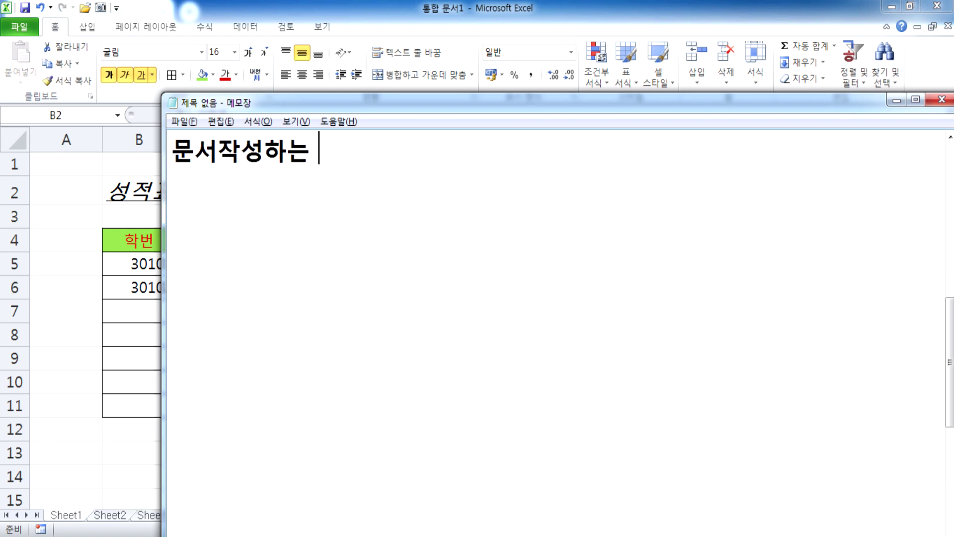
text(기능)
- Continue the same line with the list "(글꼴, 크기, 진하게=굵게, 기울이기, 밑줄", leaving the bracket open
key(Return)
key(BackSpace)
text((글꼴, 크기, 진하게()
key(BackSpace)
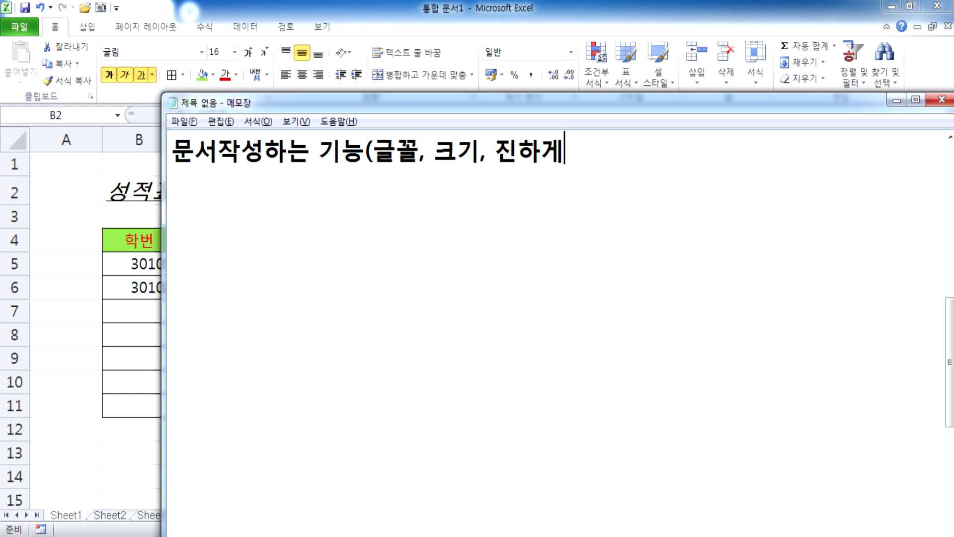
text(=굵게, )
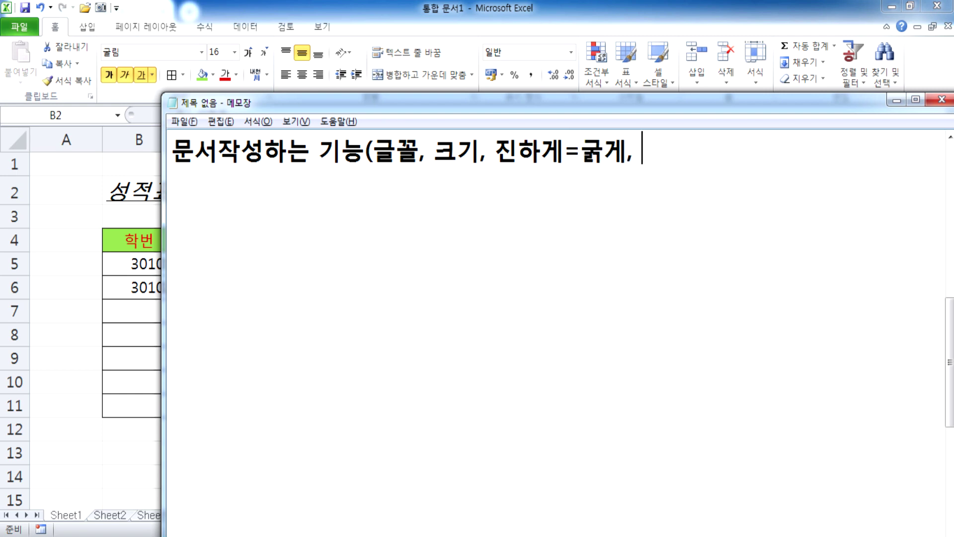
text(기울이기, )
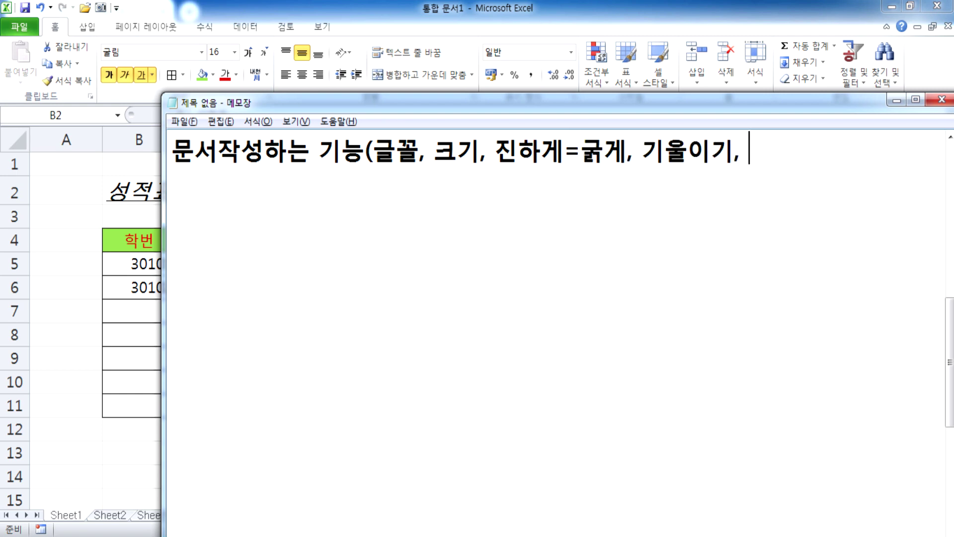
text(밑줄),)
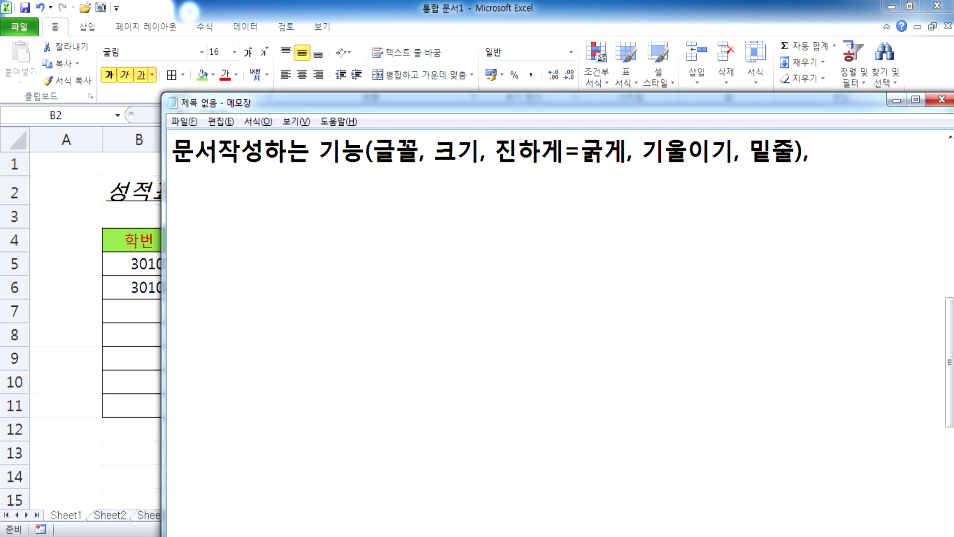
key(BackSpace)
key(BackSpace)
- Add ", 글꼴색, 셀색" to the end of the feature list
text(, )
text(글꼴)
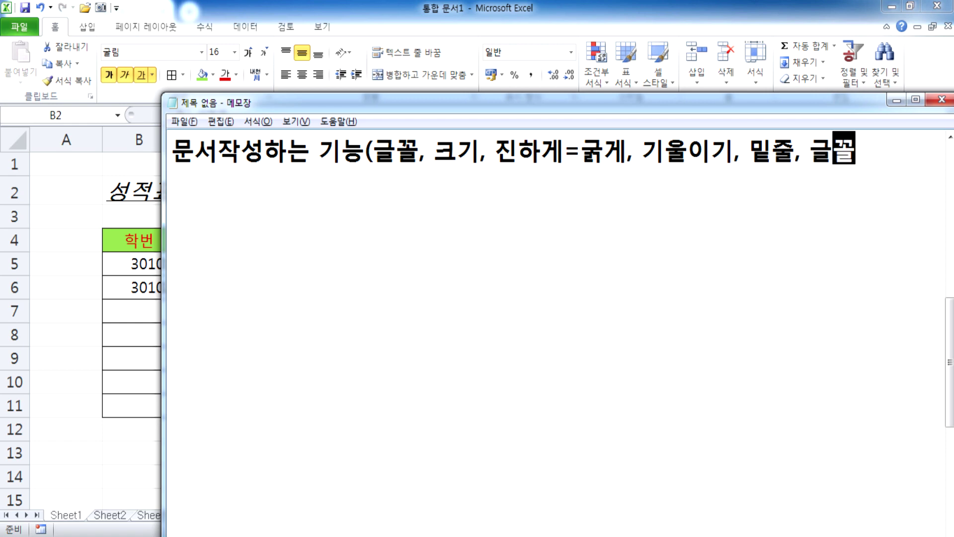
text(색, 셀색)
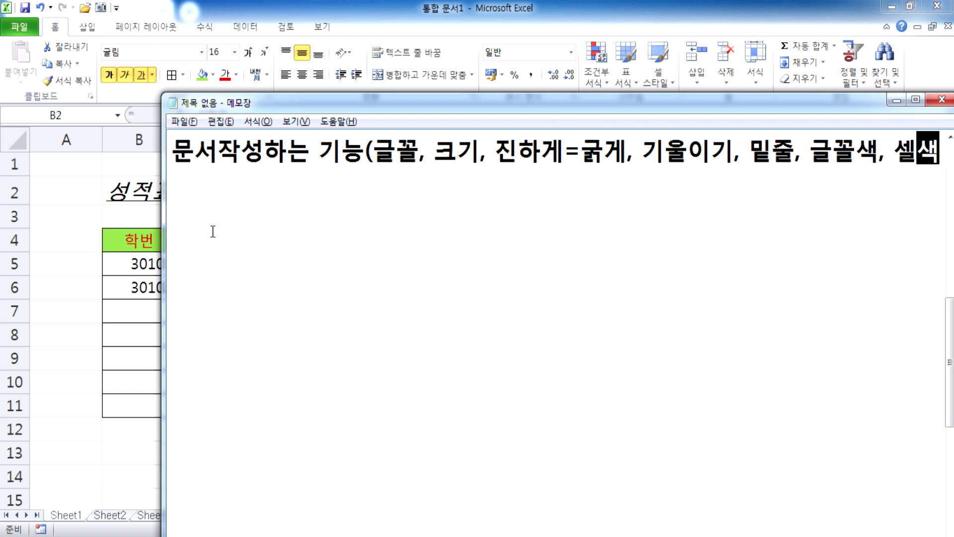
- Append ", 맞춤" to the feature list and move and widen the Notepad window so the list fits on one line
click(135, 249)
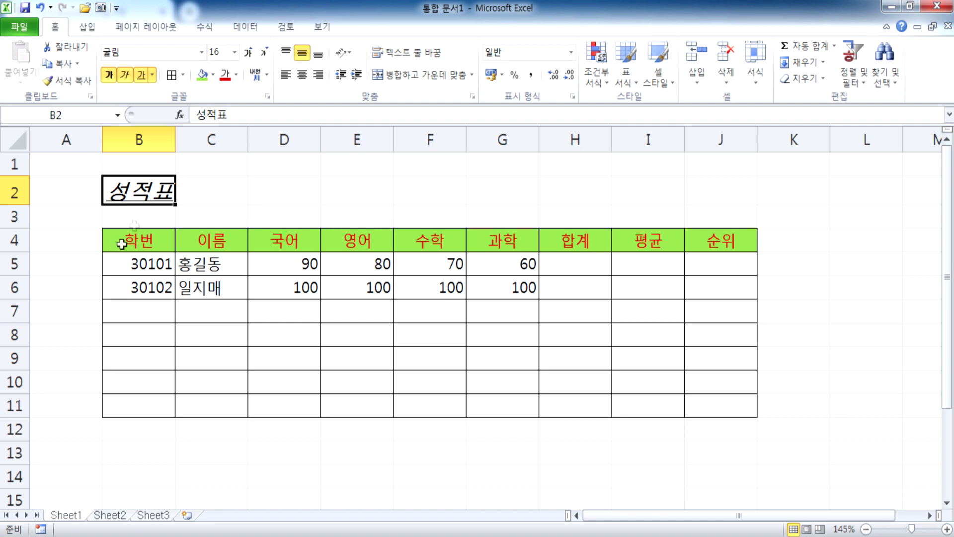
key(alt+Tab)
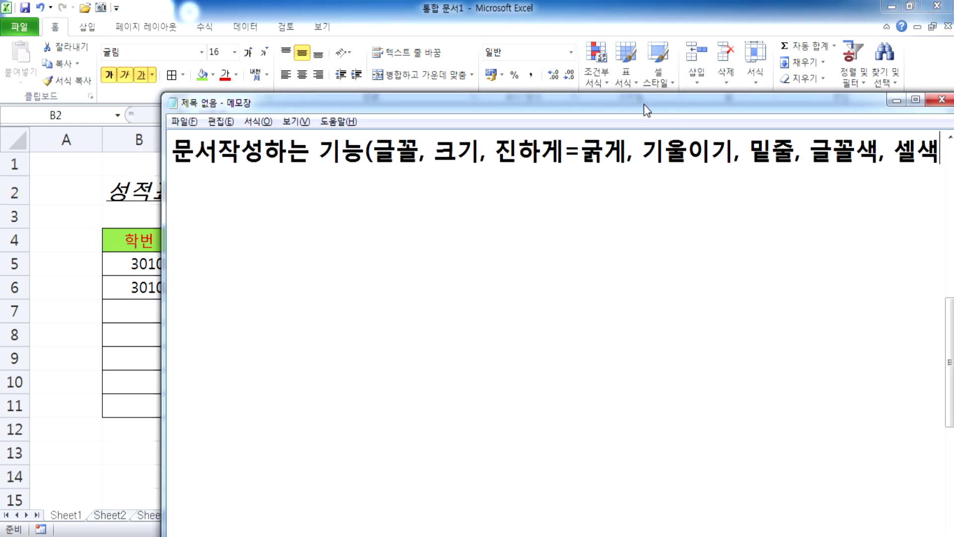
drag(648, 105, 615, 81)
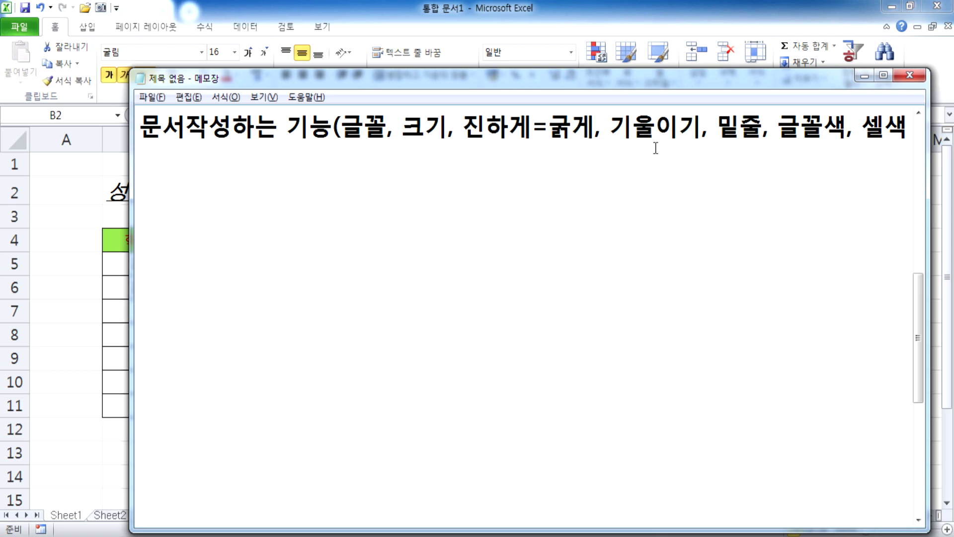
text(, 맞춤)
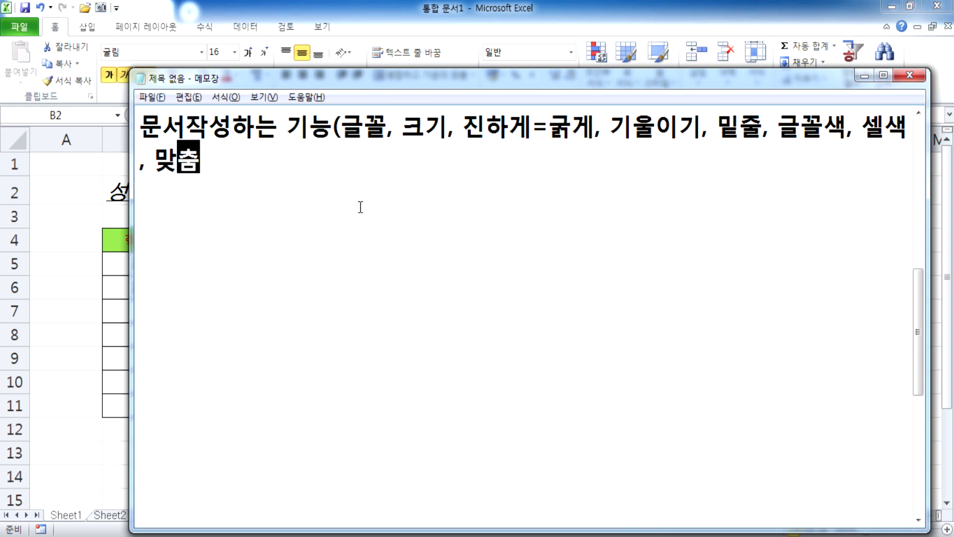
drag(132, 216, 34, 217)
- Write "엑셀에만 있는 기능" on a new line under the feature list and start another line
key(Return)
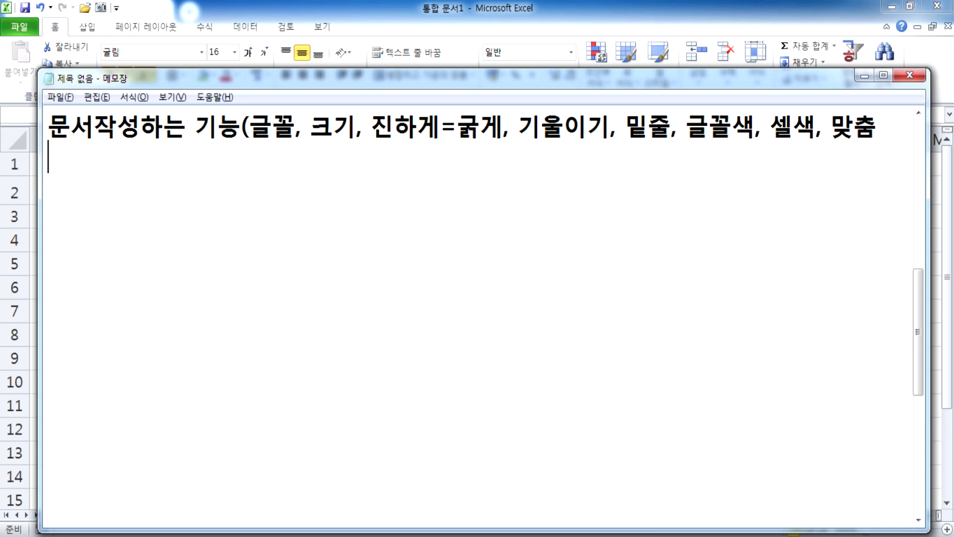
text(엑)
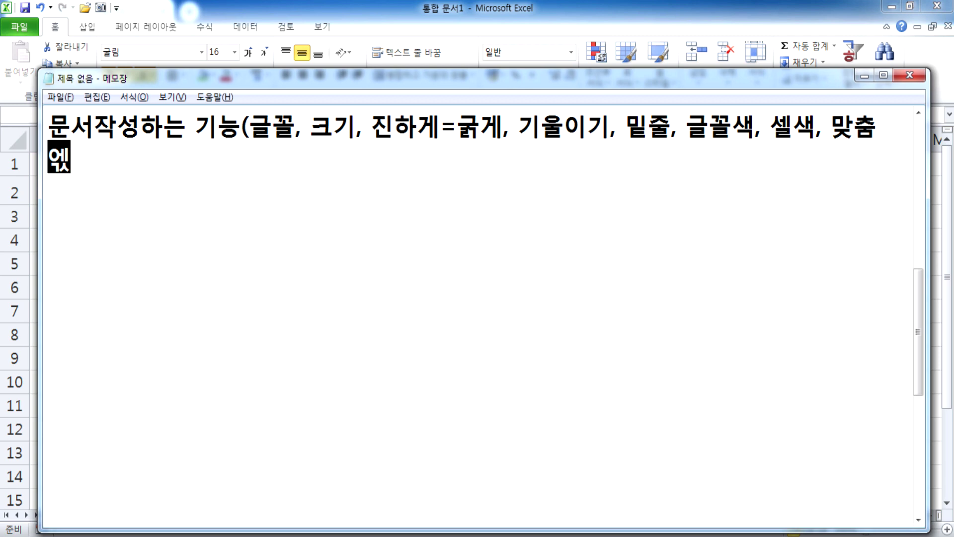
text(셀에만 )
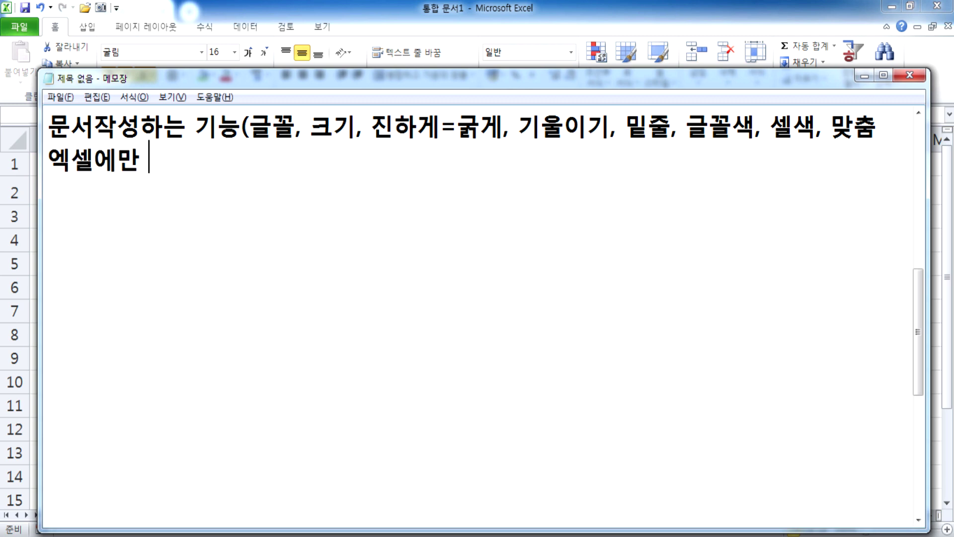
text(있ㄴ는 기능)
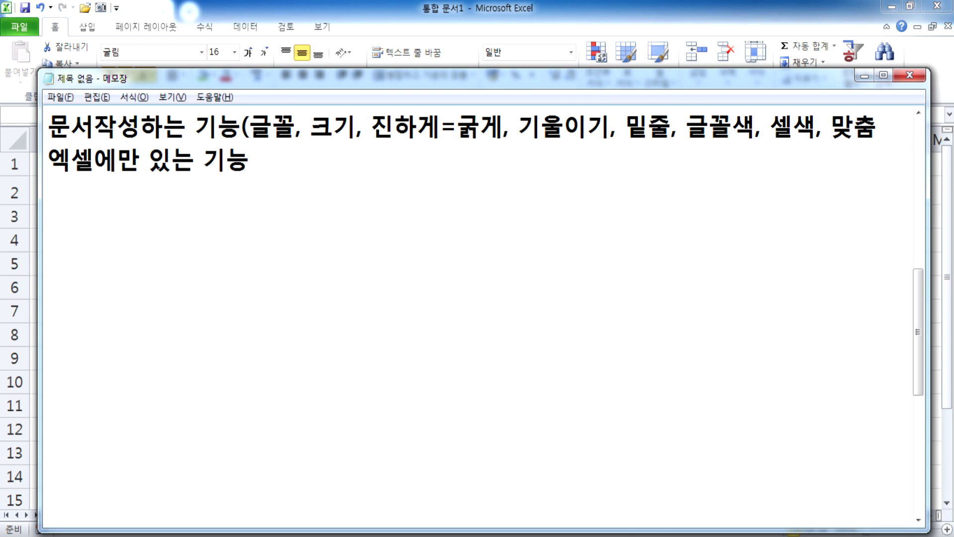
key(Return)
- Switch back to Excel and select the empty score cells D7:G11
key(alt+Tab)
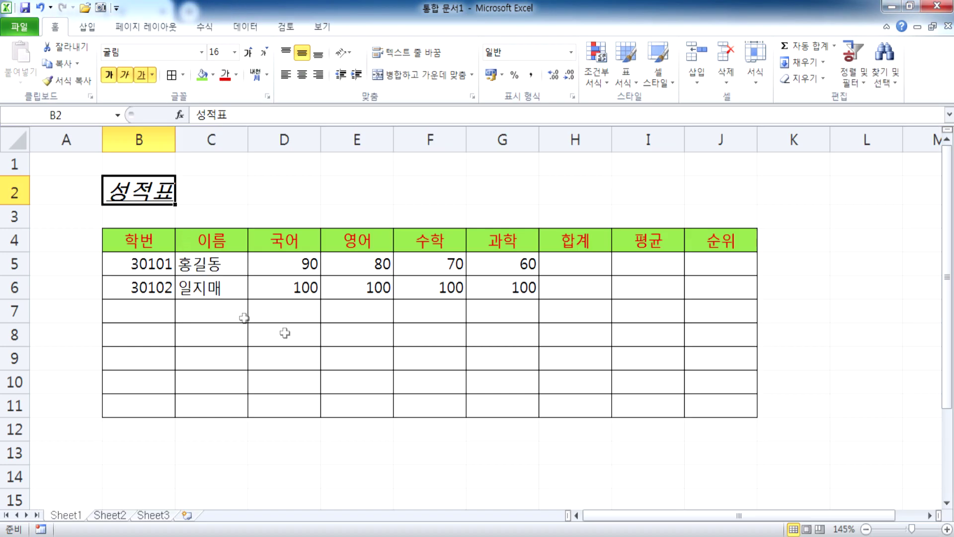
click(293, 312)
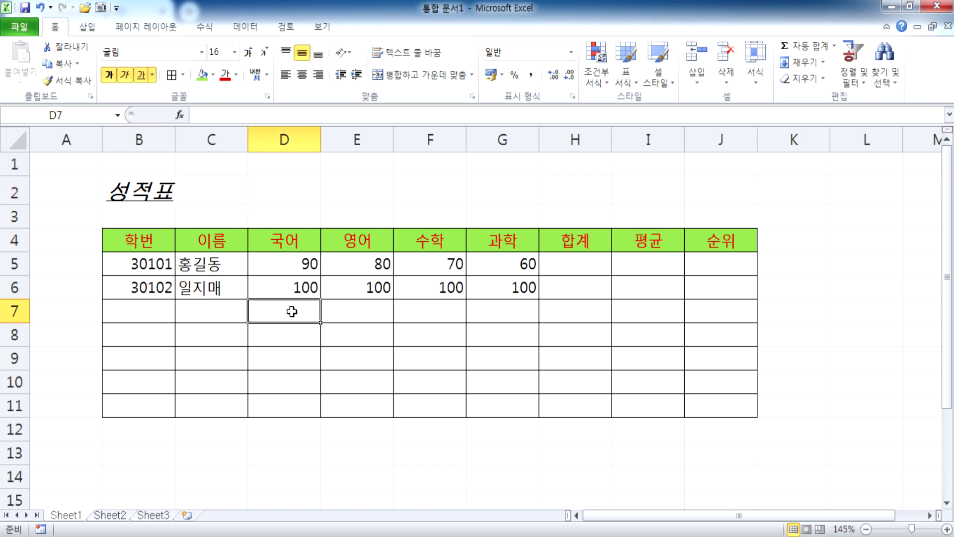
drag(292, 312, 487, 401)
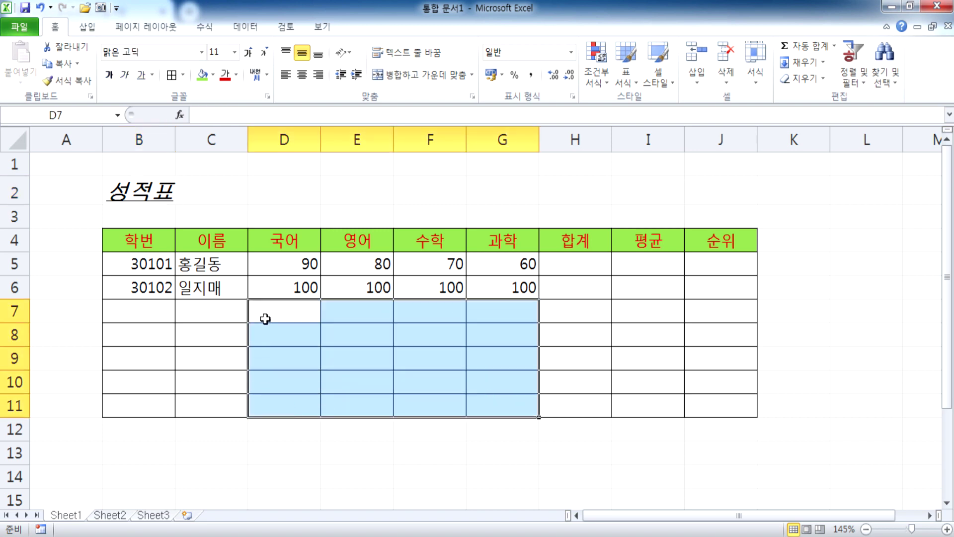
scroll(270, 311, down, 1)
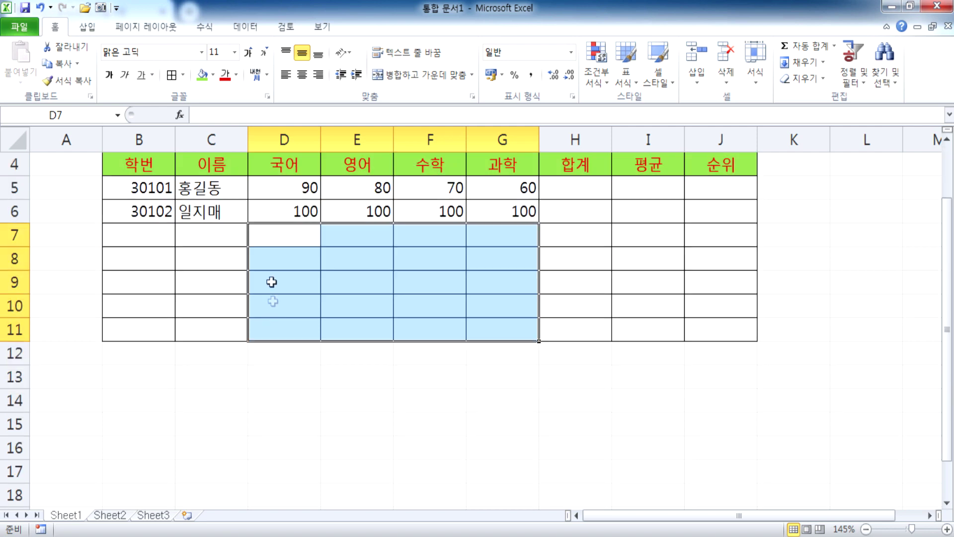
- Select cells D7:G16 and fill all of them with 78 in one entry
drag(270, 235, 489, 452)
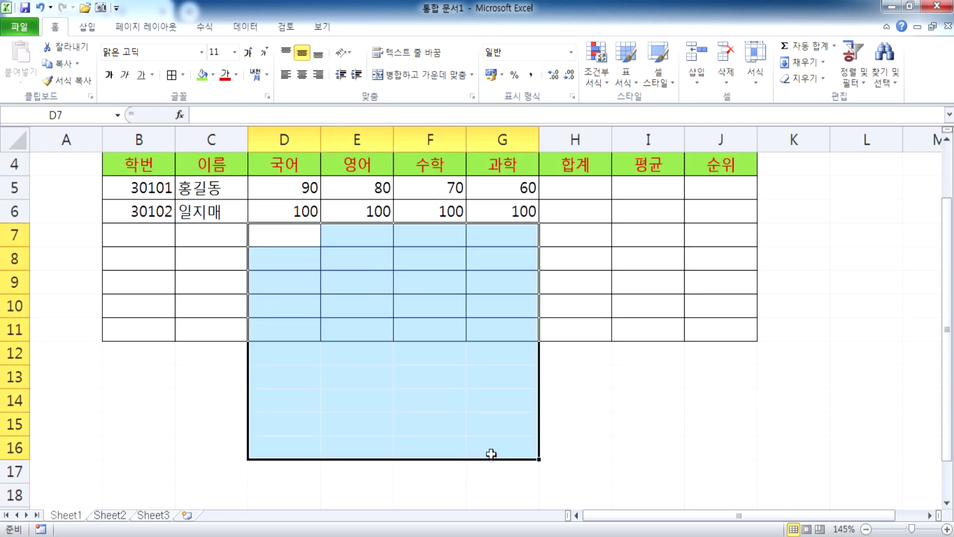
scroll(490, 452, down, 2)
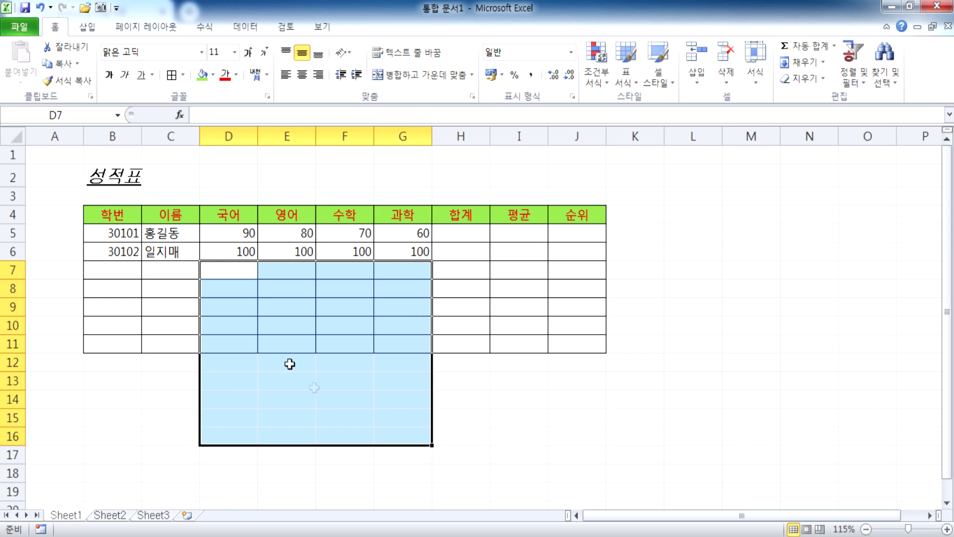
drag(217, 267, 394, 437)
text(78)
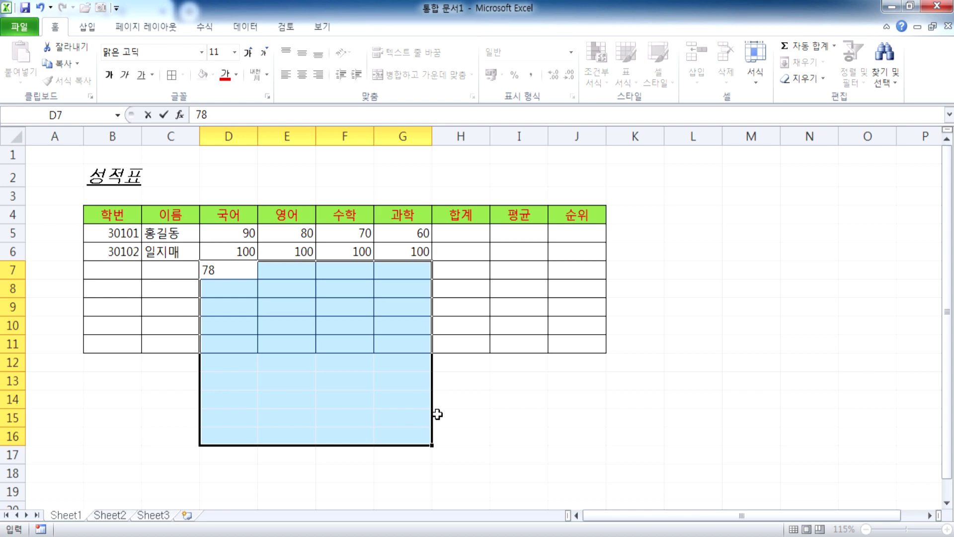
key(ctrl+Return)
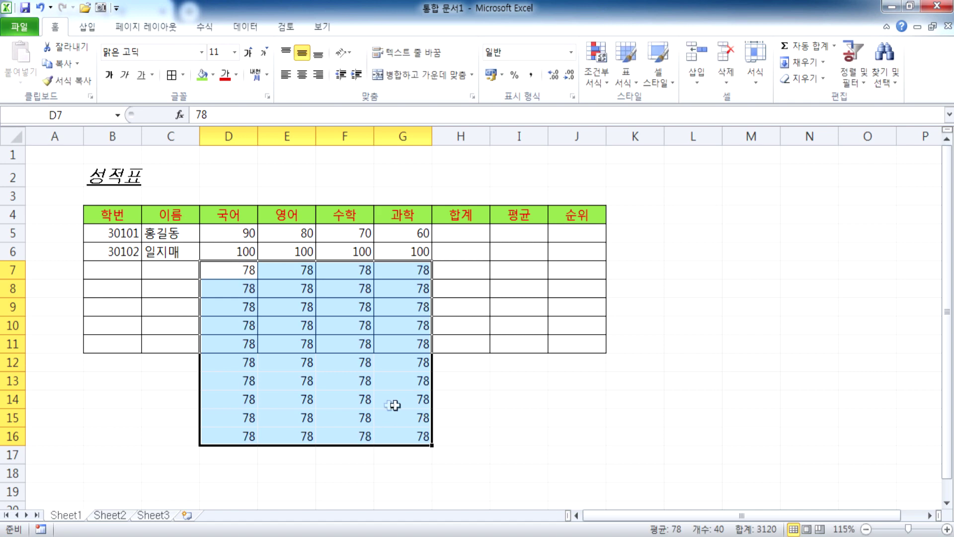
- Delete rows 12 to 17 below the table to remove the surplus scores
drag(15, 364, 12, 454)
right_click(12, 454)
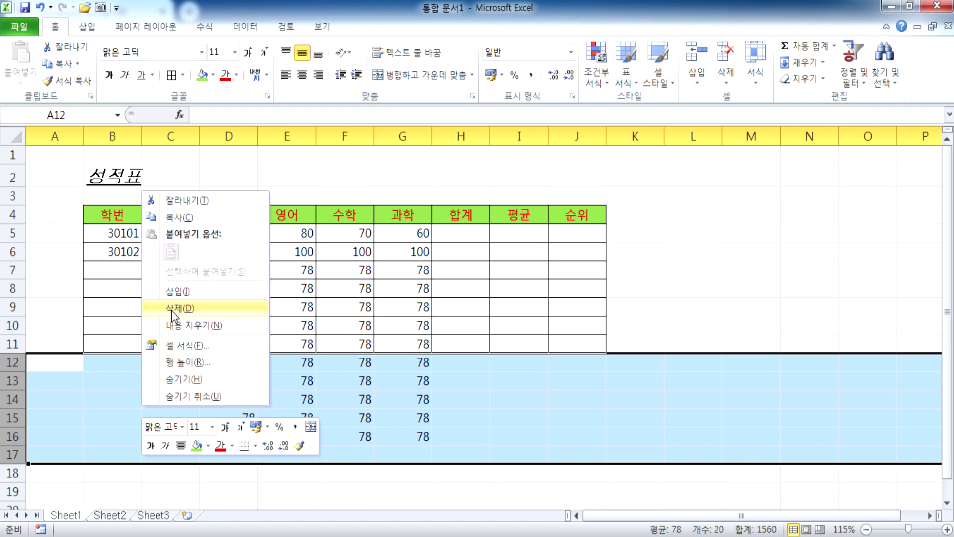
click(179, 308)
click(287, 272)
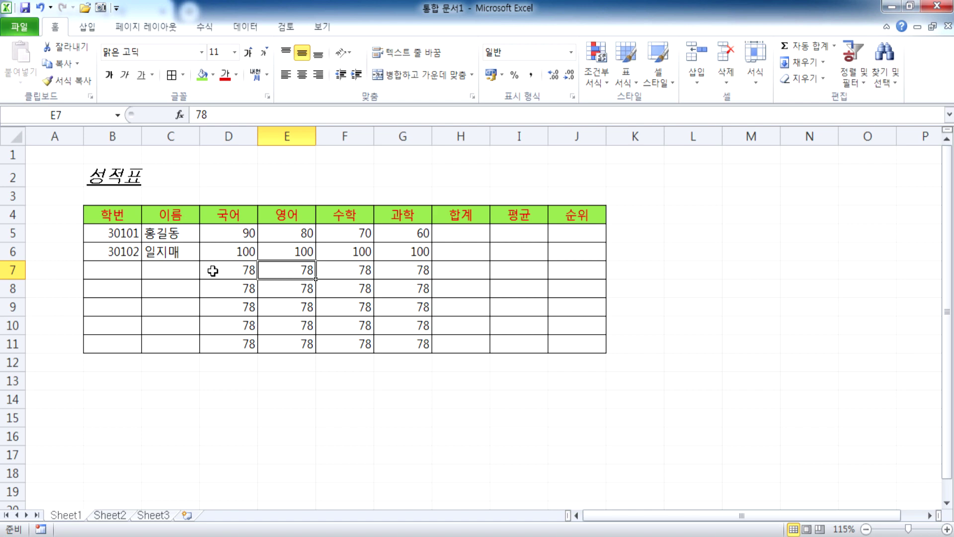
ctrl+scroll(278, 295, up, 1)
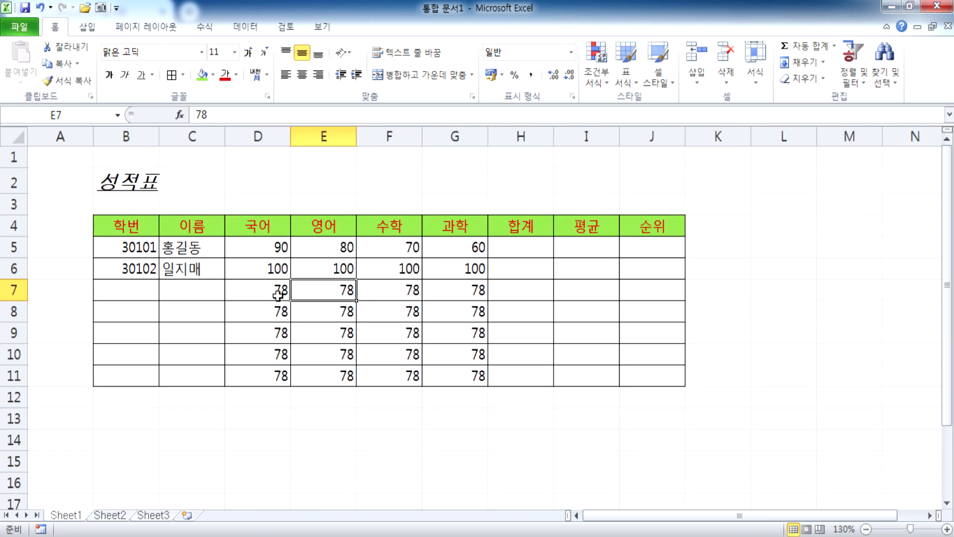
- Rewrite the student's name in C5 with a 1 added at the end
click(203, 254)
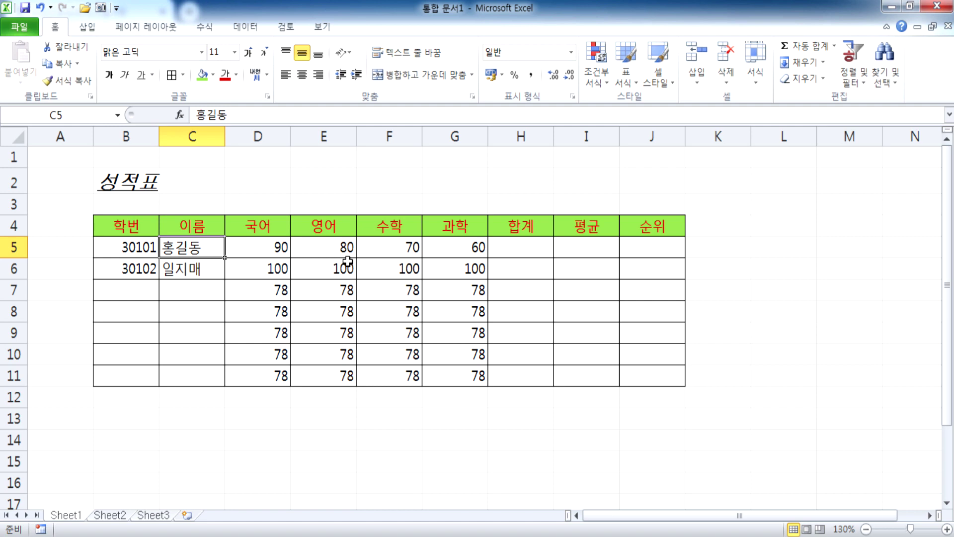
text(홍길동`1)
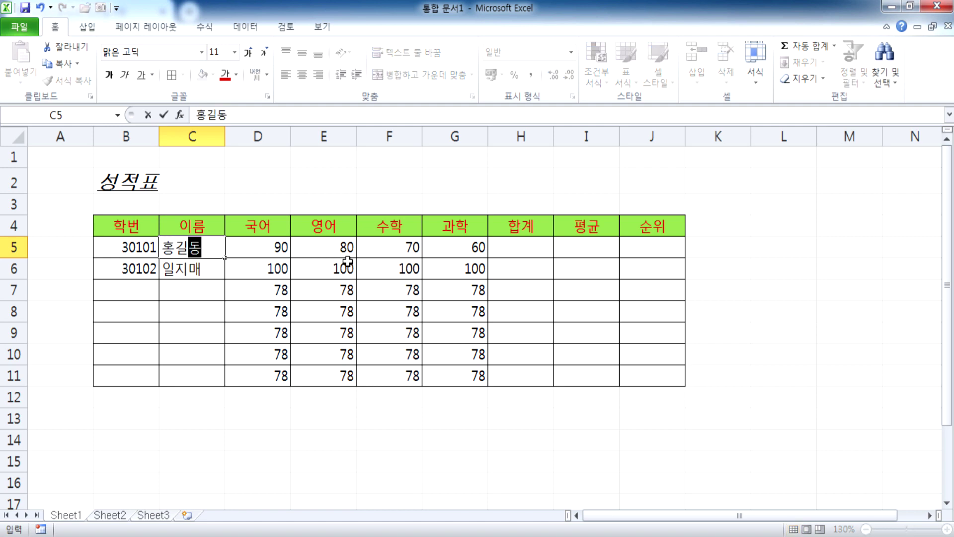
key(BackSpace)
key(BackSpace)
text(1)
key(Return)
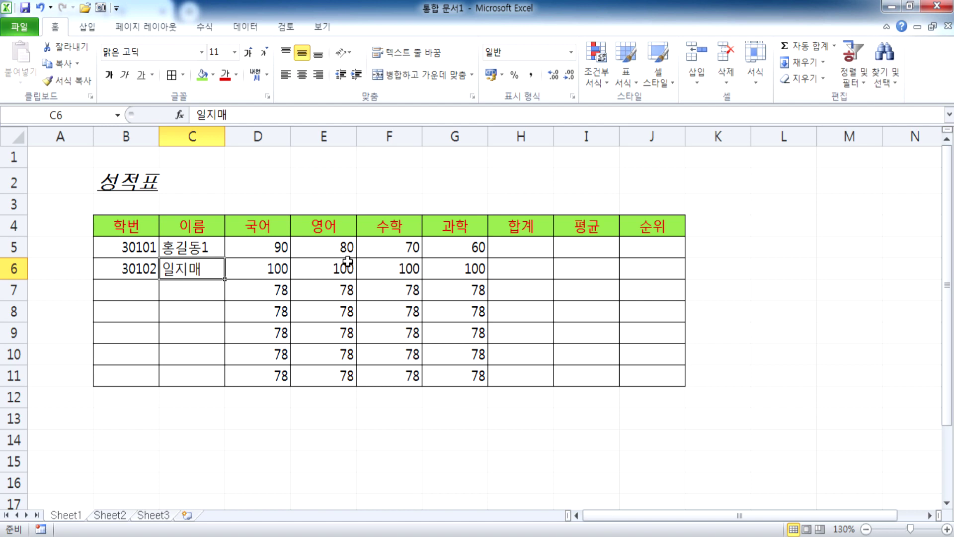
- Clear the name in C6, try clearing the student number in B6 as well, and undo only the B6 clearing
key(Delete)
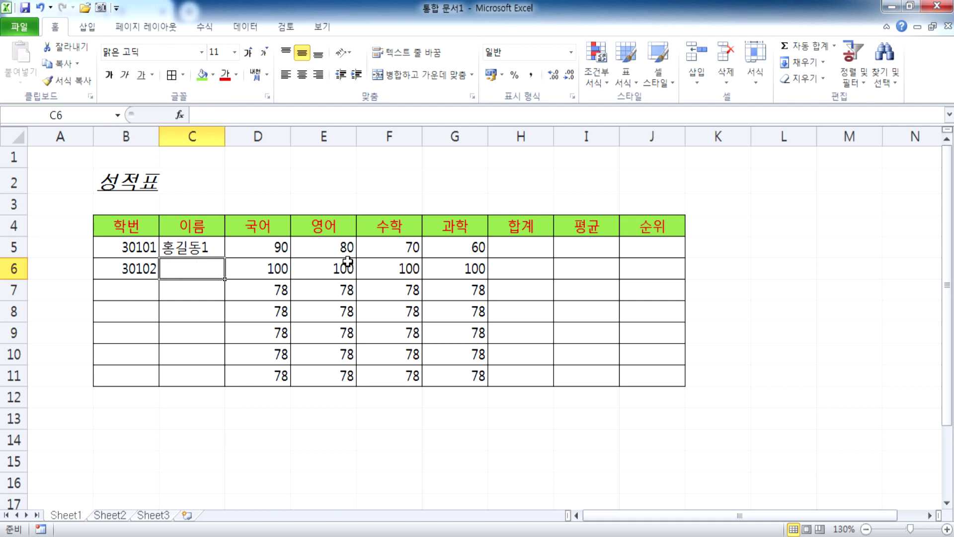
key(Left)
key(Delete)
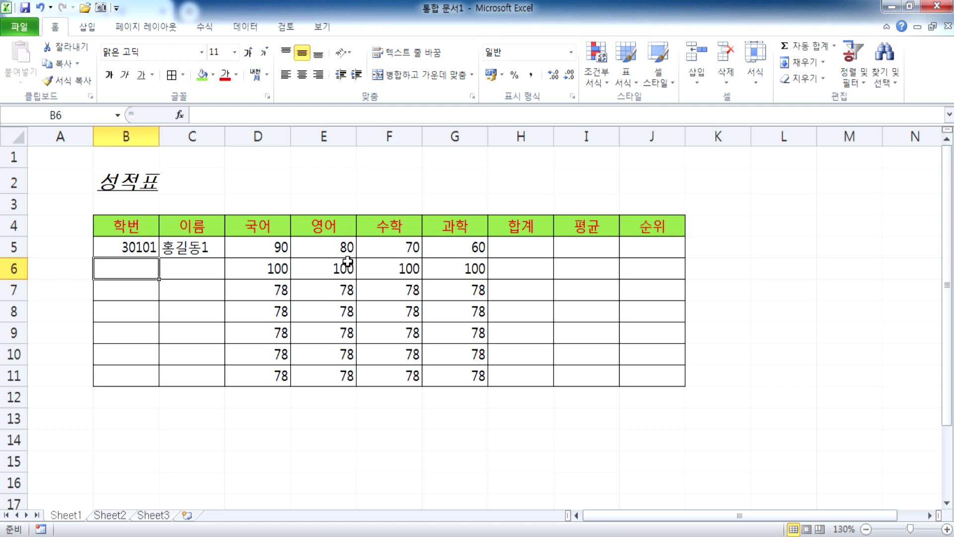
key(ctrl+z)
click(182, 273)
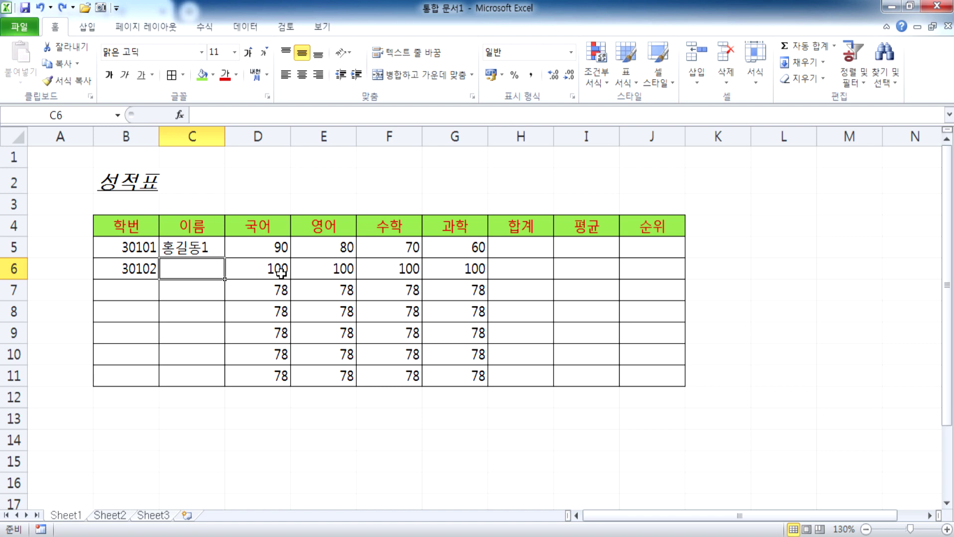
- Try erasing the name in C5, and undo, redo and undo the erasure again
key(Up)
key(BackSpace)
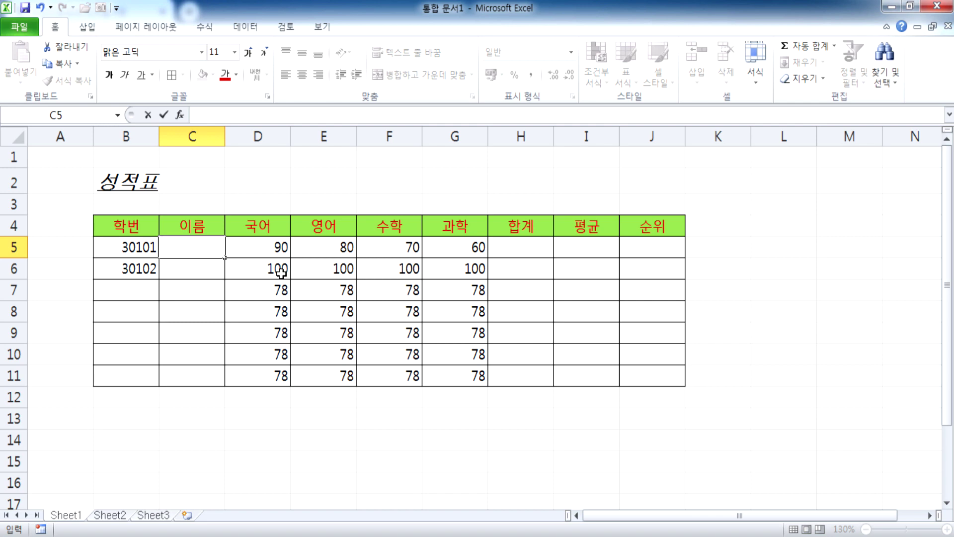
key(Return)
key(ctrl+z)
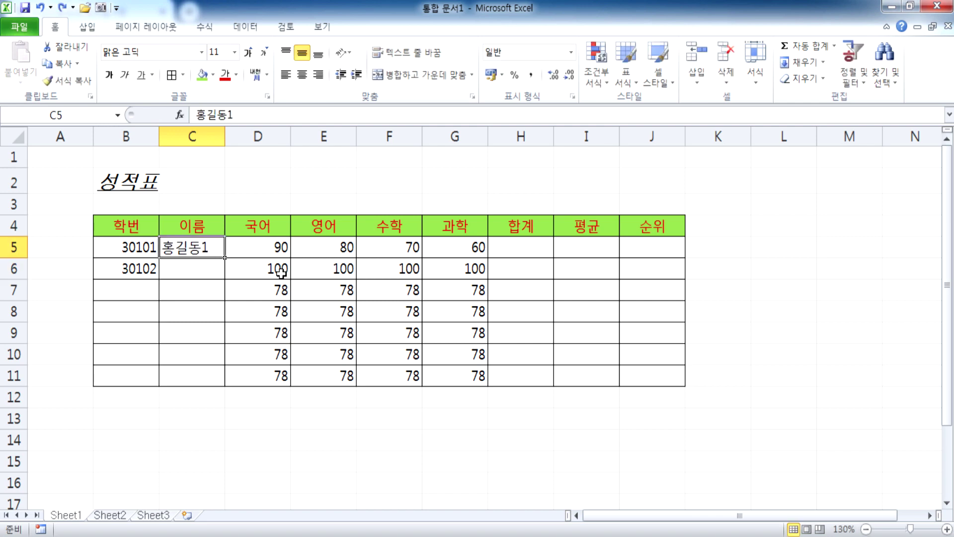
key(ctrl+y)
key(ctrl+z)
- Switch to Notepad and write "글자를 지울 때" on a line below the existing notes
key(alt+Tab)
text(글)
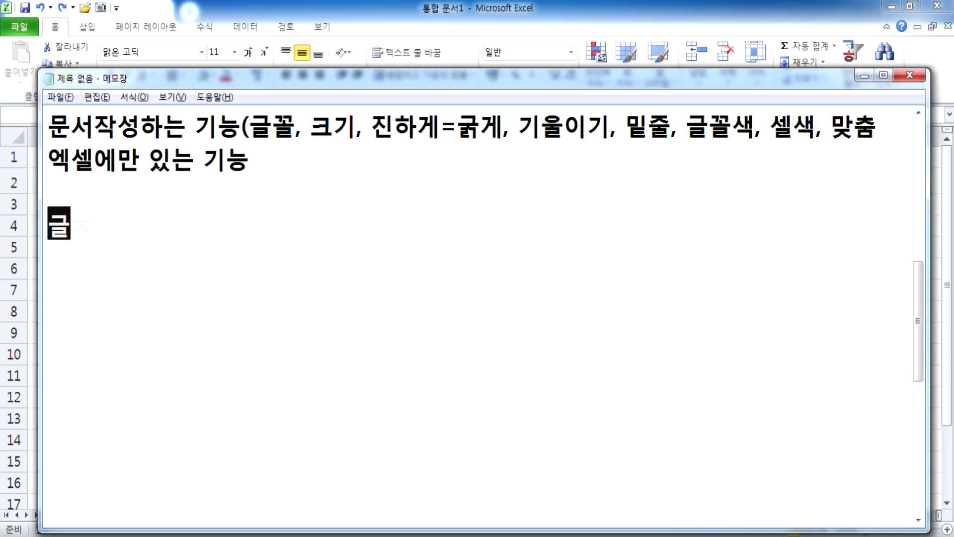
text(자를 지우ㄹ때)
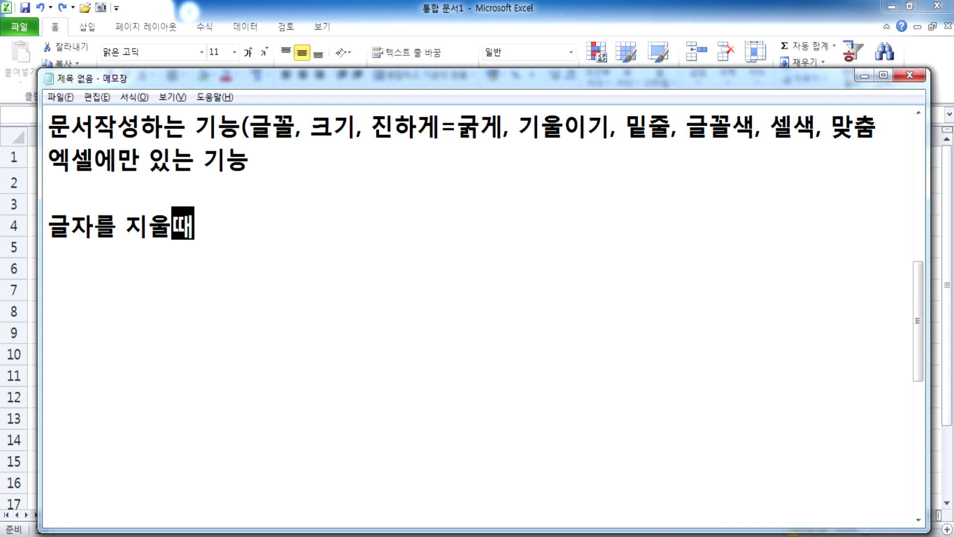
key(Return)
key(Left)
key(Left)
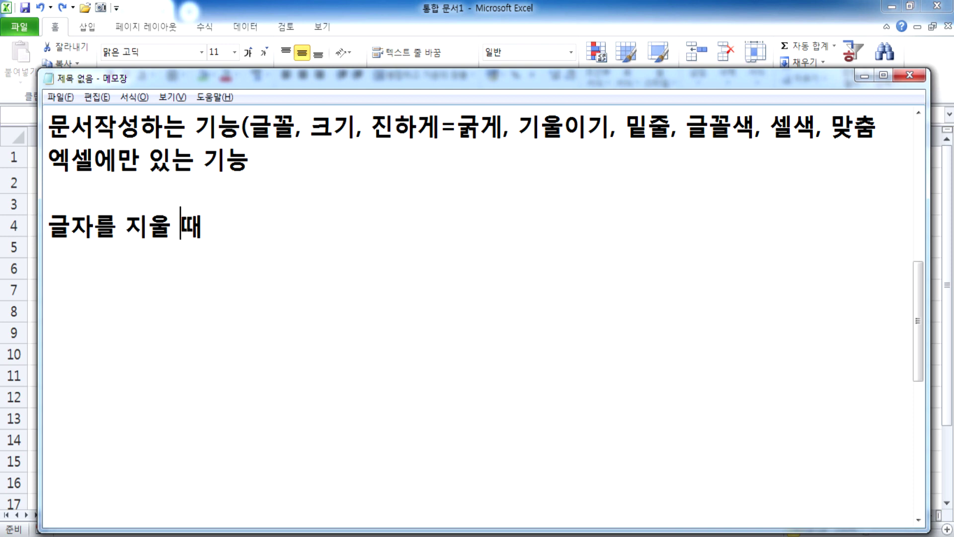
- Append " : 커서를 기준으로 오른쪽 항목 삭제시 = Delete" to the "글자를 지울 때" line
text(: 커서를 거)
text(준)
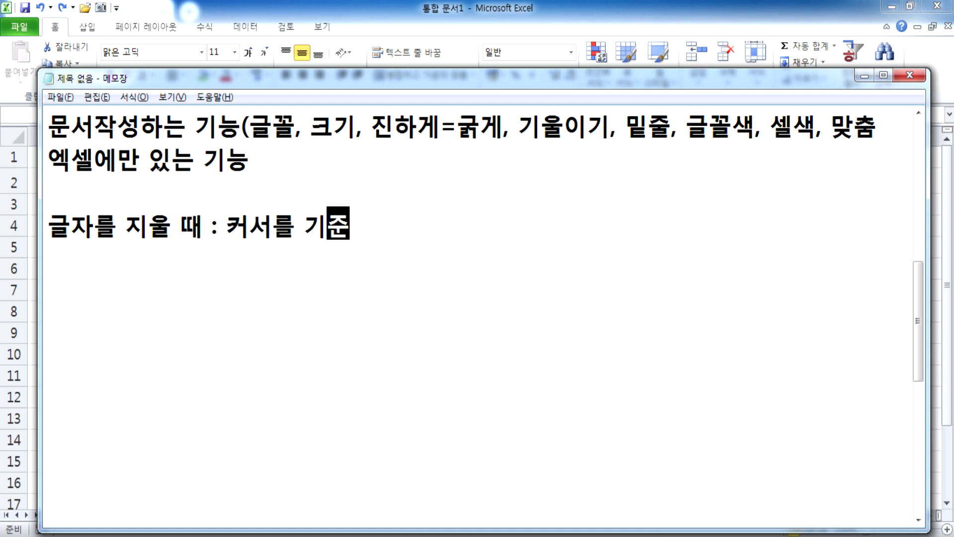
text(으로 오른쪽 항목 삭ㅈ)
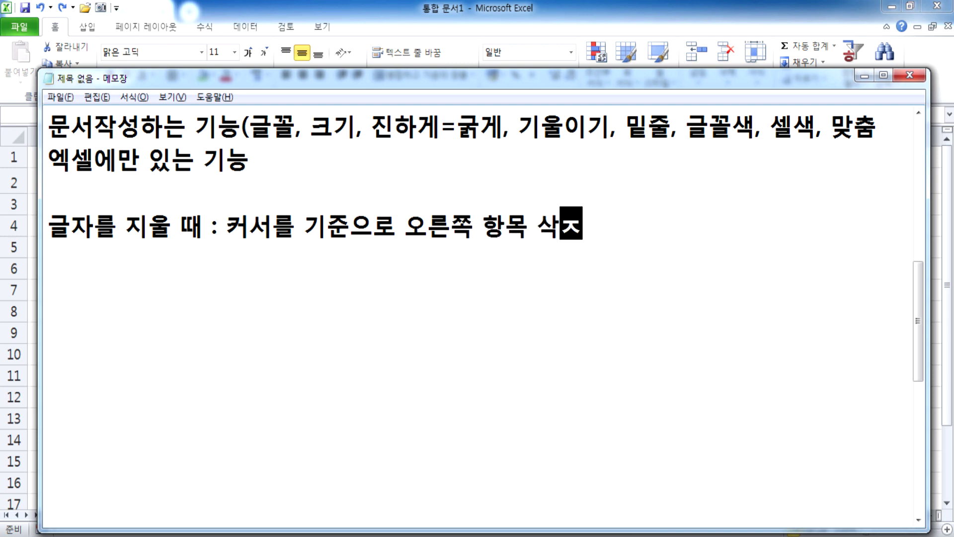
text(ㅈ)
key(BackSpace)
key(BackSpace)
key(BackSpace)
text(삭제시 = Delete)
- Break the line after "글자를 지울 때" so the text from the colon onward sits on its own line
key(Left)
key(Left)
key(Left)
key(Left)
key(Left)
key(Left)
key(Left)
key(Left)
key(Left)
key(Left)
key(Left)
key(Left)
key(Left)
key(Left)
key(Left)
key(Left)
key(Left)
key(Left)
key(Left)
key(Left)
key(Right)
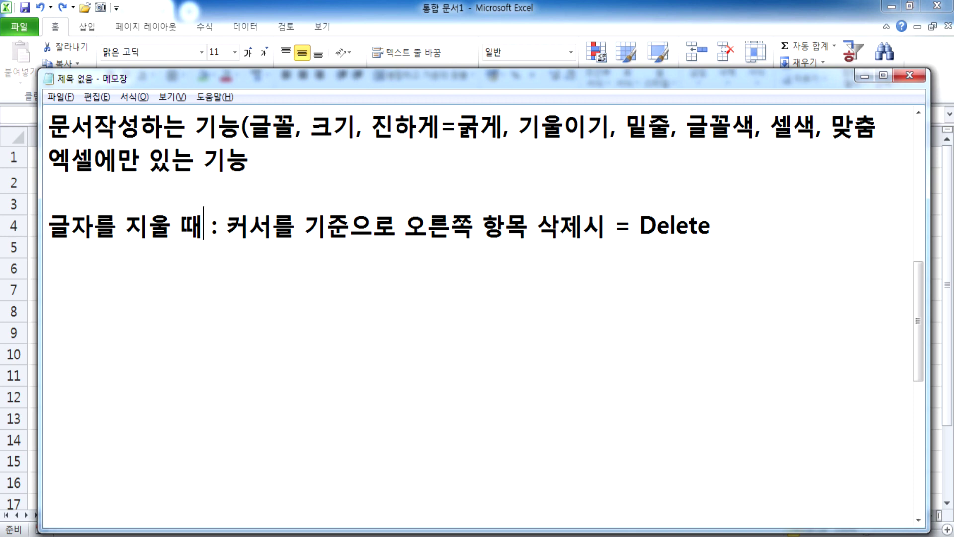
key(Return)
- Add a line " : 커서를 기준으로 왼쪽 항목 삭제시 = Back Space" below the Delete line
key(End)
key(Return)
text(: zj)
key(BackSpace)
text(서를 기준으로 )
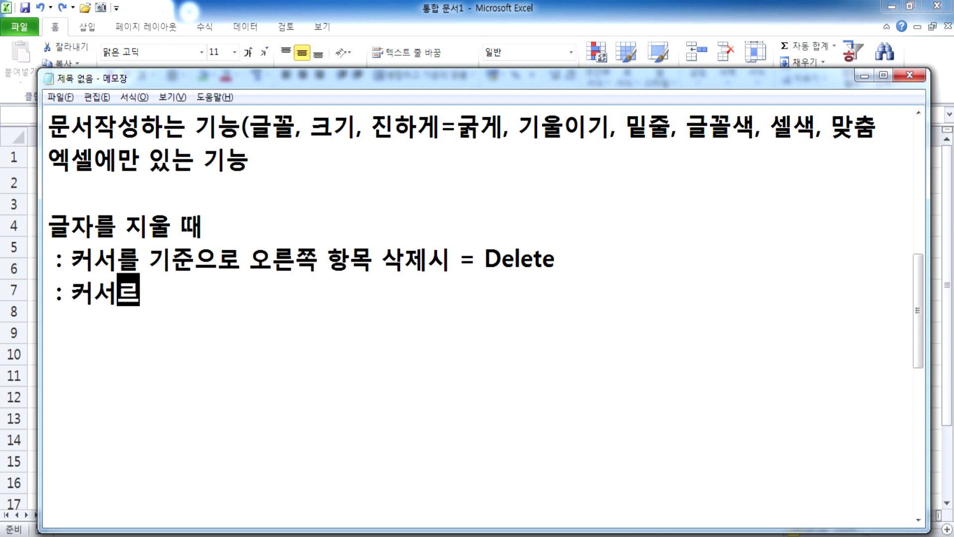
text(왼쪽 항ㅁ)
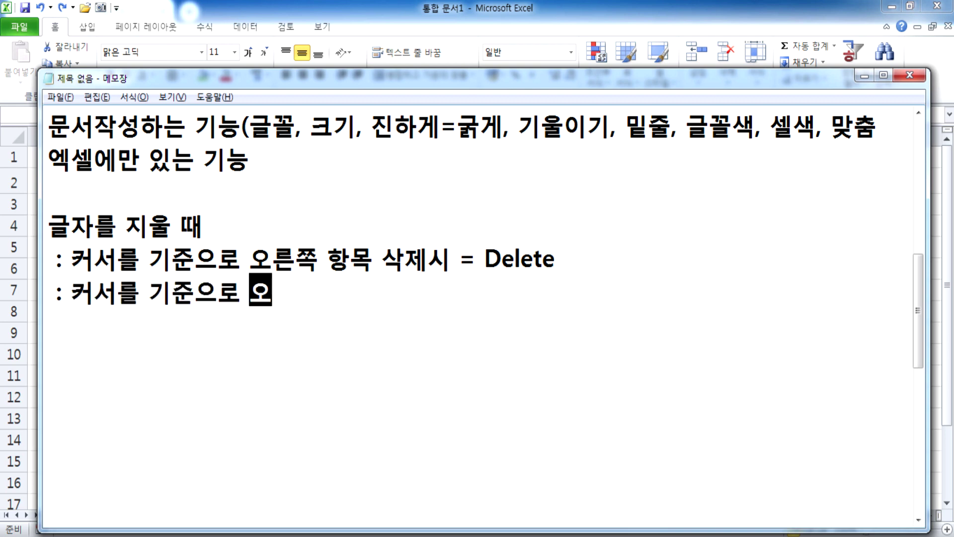
text(목 삵제)
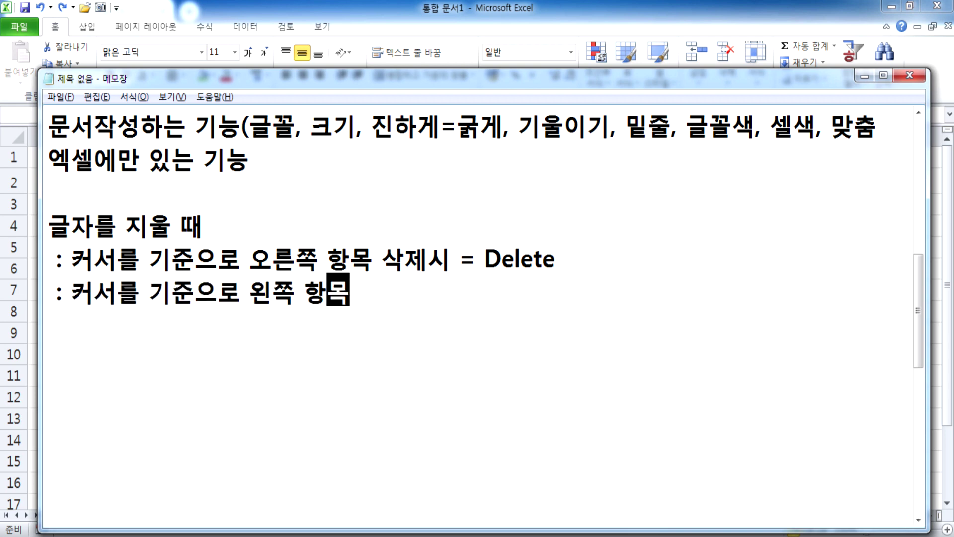
key(BackSpace)
key(BackSpace)
key(BackSpace)
text(삭제시 = )
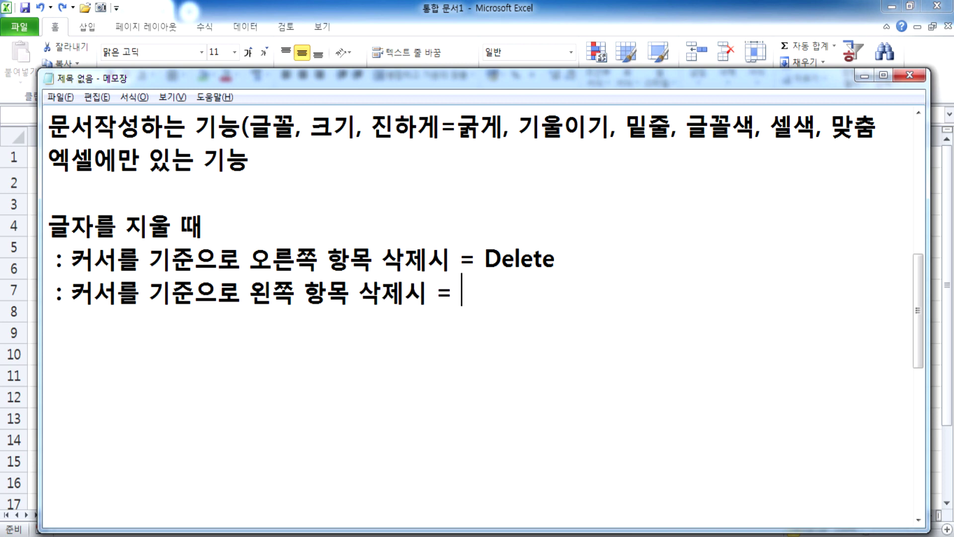
text(Back Space)
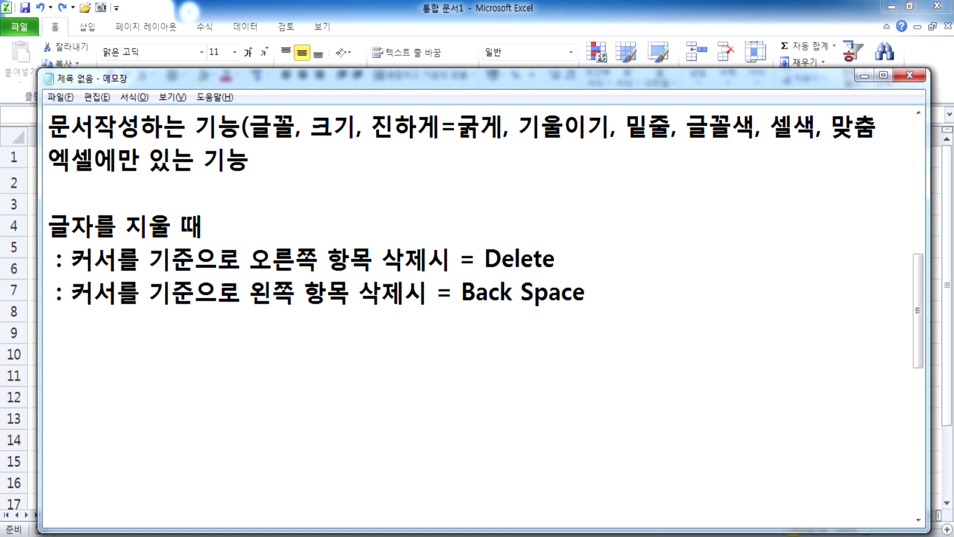
- Remove the word "항목" from both the Delete line and the Back Space line
key(Left)
key(Left)
key(Left)
key(Left)
key(Left)
key(Left)
key(Left)
key(Left)
key(Left)
key(Left)
key(Left)
key(Left)
key(Left)
key(Left)
key(Left)
key(Left)
key(Left)
key(Left)
key(Left)
key(Up)
key(Right)
key(Right)
key(Delete)
key(Delete)
key(Delete)
key(Down)
key(Left)
key(Delete)
key(Delete)
key(Delete)
key(End)
- Leave a blank line after the Back Space line and write "항목을 삭제" below it
key(Return)
key(Return)
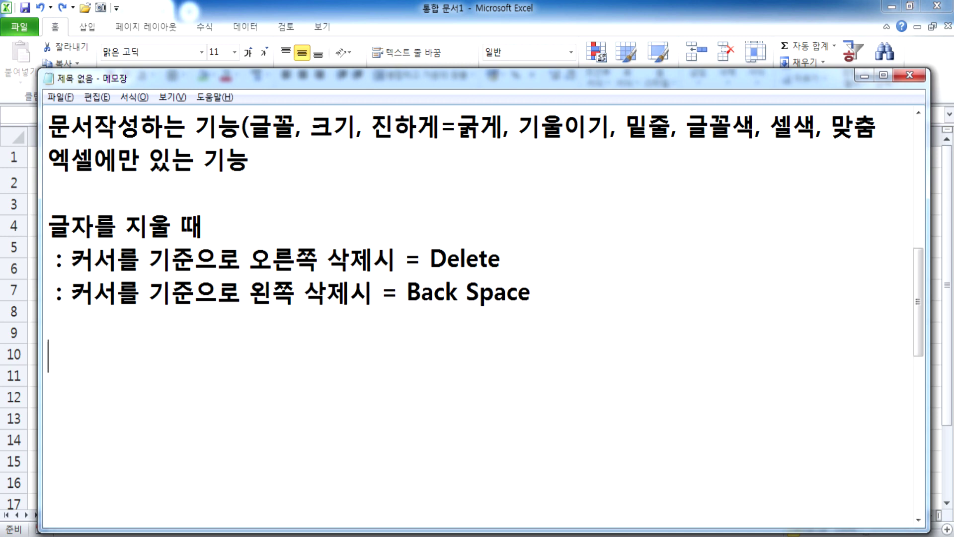
text(gkd)
key(BackSpace)
key(BackSpace)
key(BackSpace)
key(Hangul)
text(항ㅁㅗㄱ을 삭제)
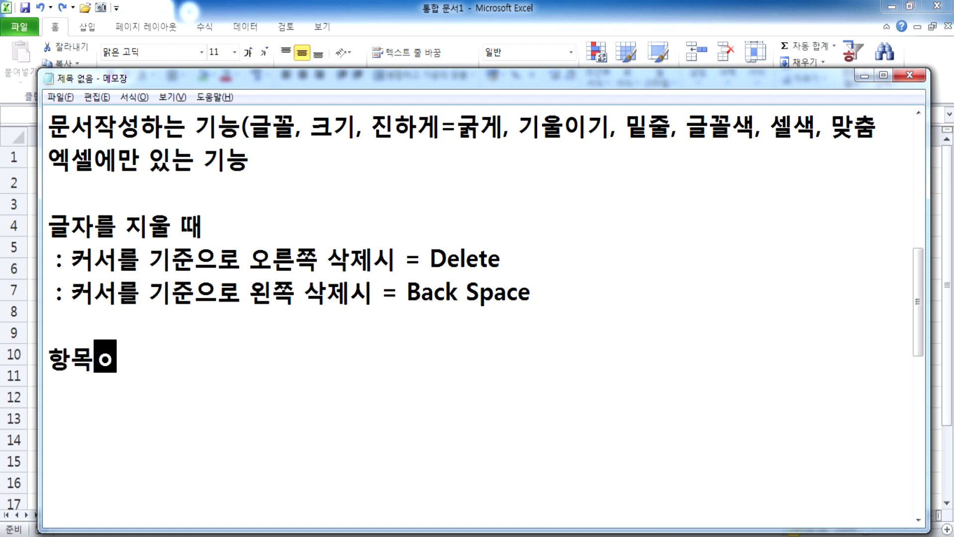
- Insert ", 셀, 개체" after "항목" and replace the particle "을" so the line reads "항목, 셀, 개체를 삭제"
key(Left)
key(Left)
key(Left)
key(Left)
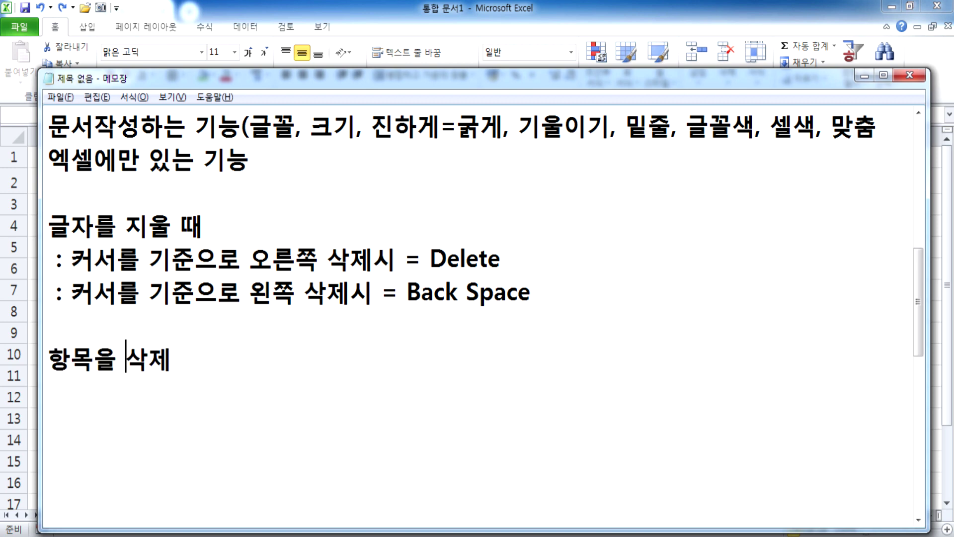
text(, ㅅㅔㄹ, 개체)
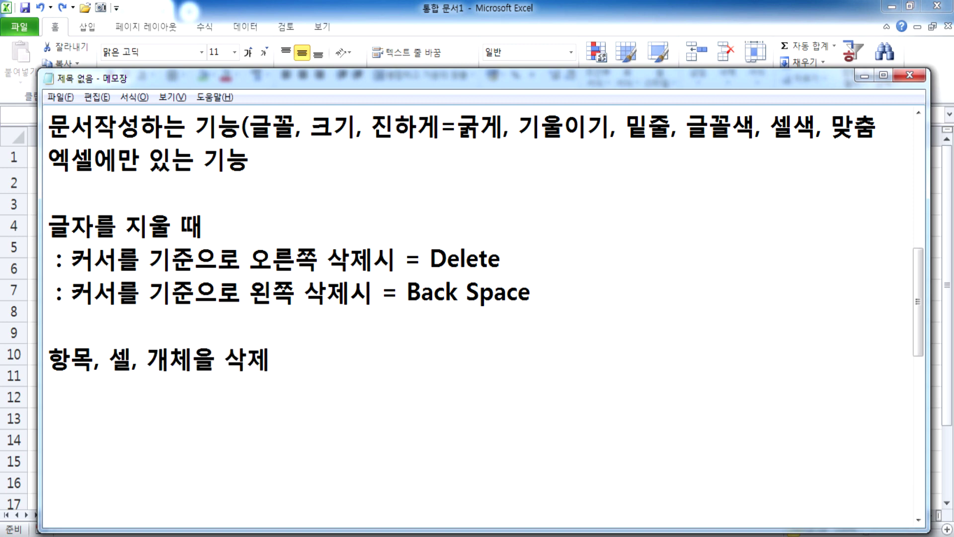
text(ㄹㅡㄹ)
key(Delete)
- Append " > Delete" to the "항목, 셀, 개체를 삭제" line without any trailing words
key(End)
text(=)
key(BackSpace)
text(> DE)
key(BackSpace)
text(elte)
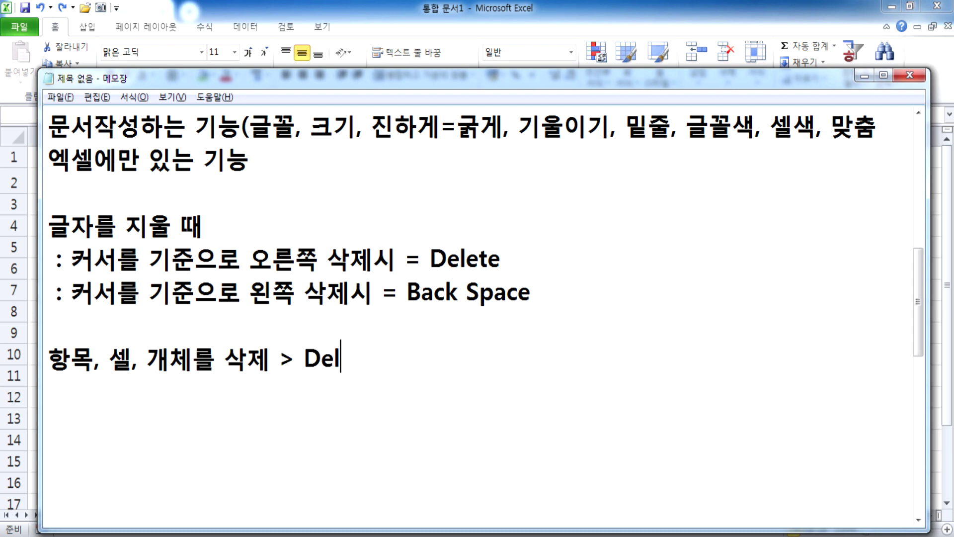
key(BackSpace)
key(BackSpace)
text(ete키로만 ㅎ)
key(BackSpace)
key(BackSpace)
key(BackSpace)
key(BackSpace)
key(BackSpace)
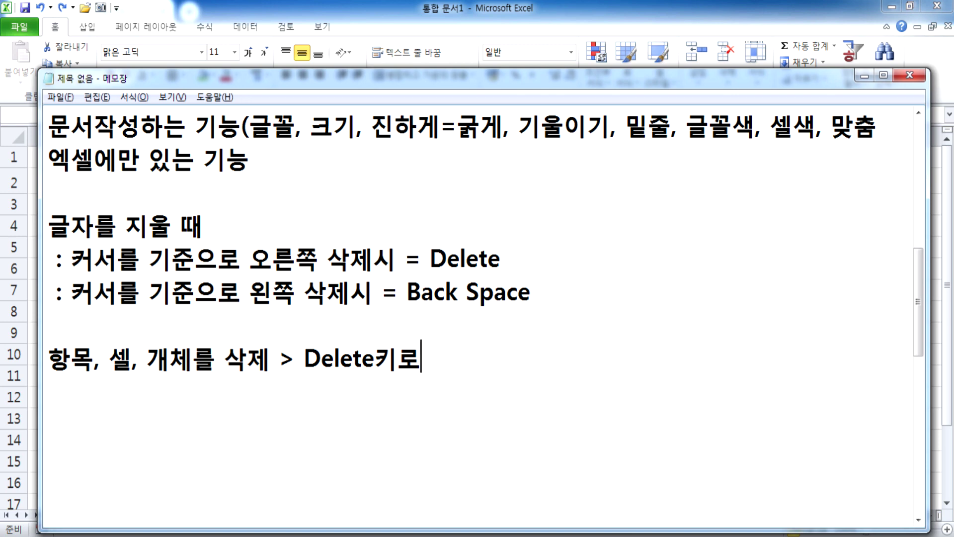
key(Return)
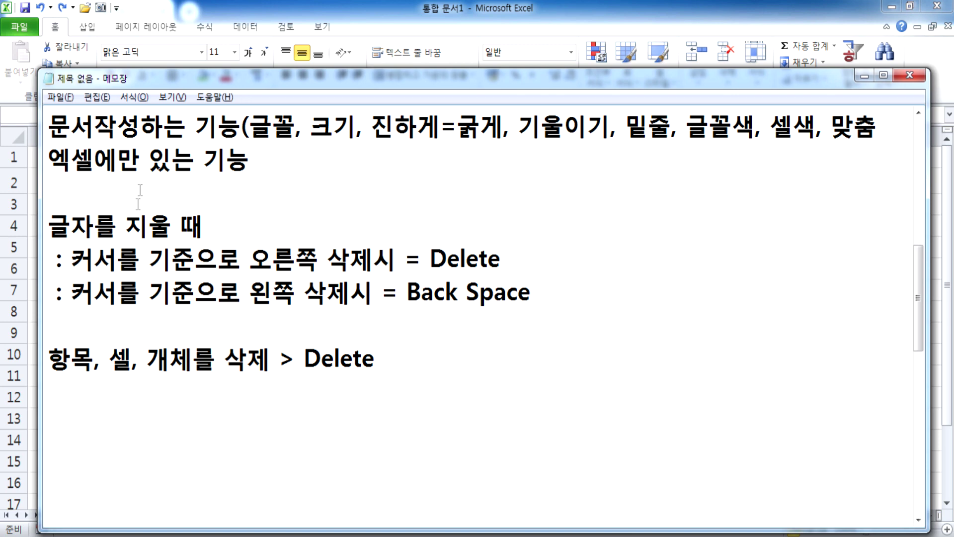
- Erase the character "오" from "오른쪽" in the Delete line and undo the erasure
click(272, 257)
key(BackSpace)
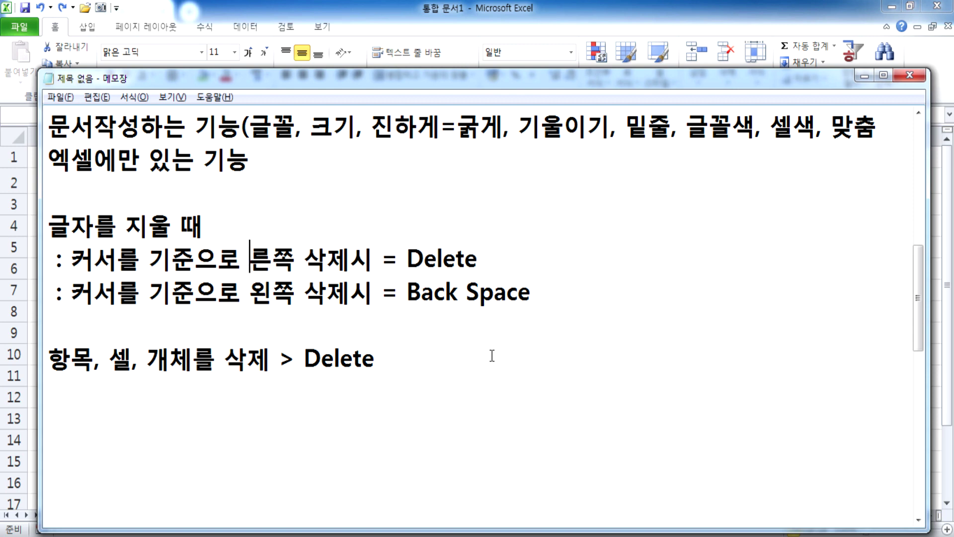
key(ctrl+z)
key(Right)
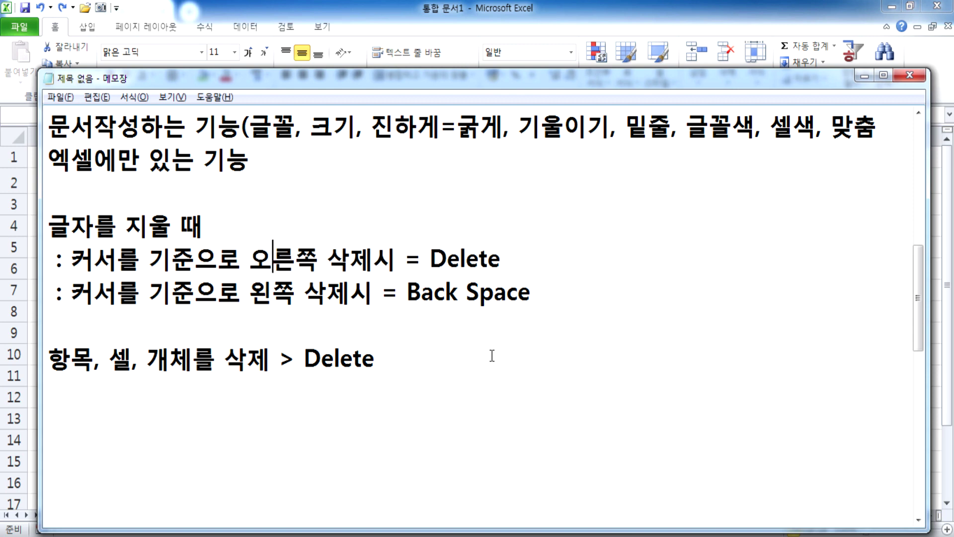
- Erase the character "른" after "오" in the Delete line of the note and undo the erasure
key(Delete)
key(ctrl+z)
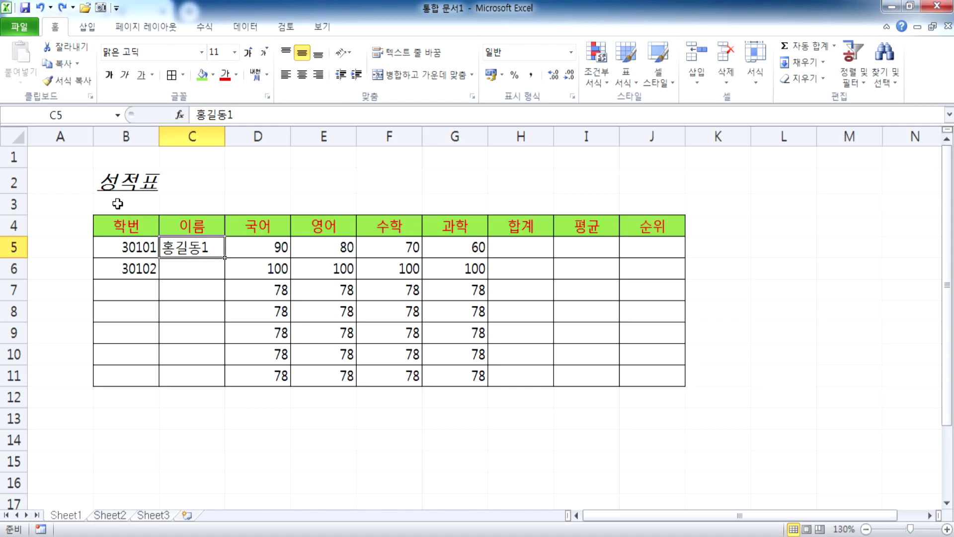
- Switch to Excel, clear the 성적표 title in cell B2 and undo the clearing
click(97, 182)
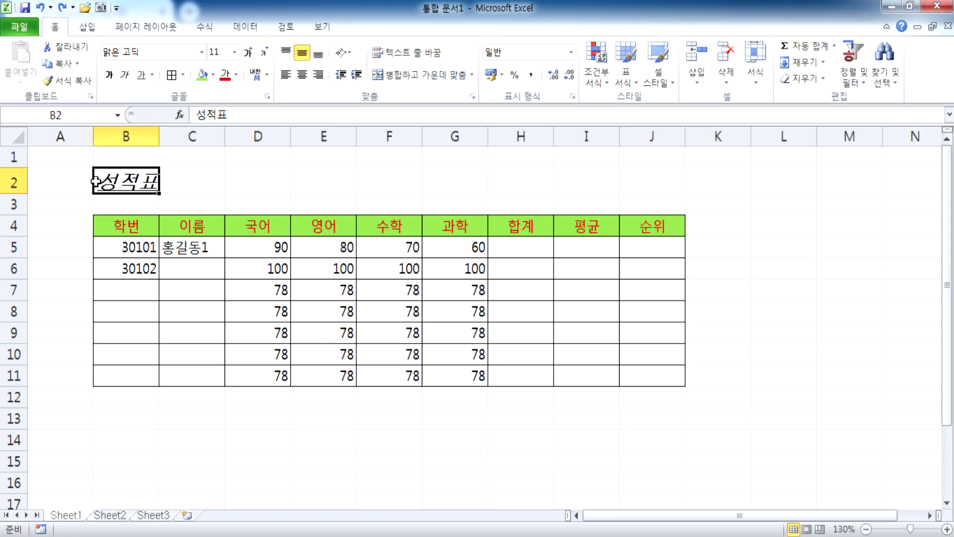
key(Delete)
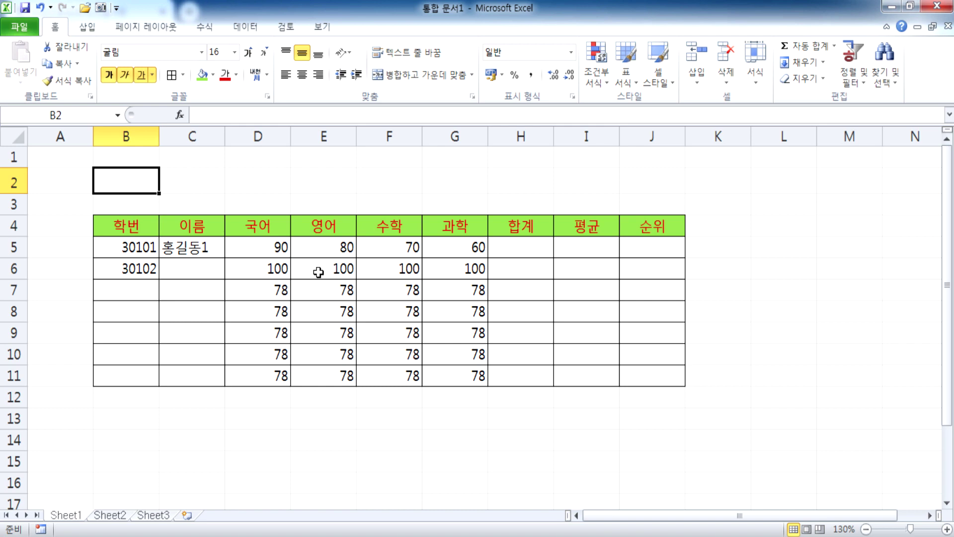
key(ctrl+z)
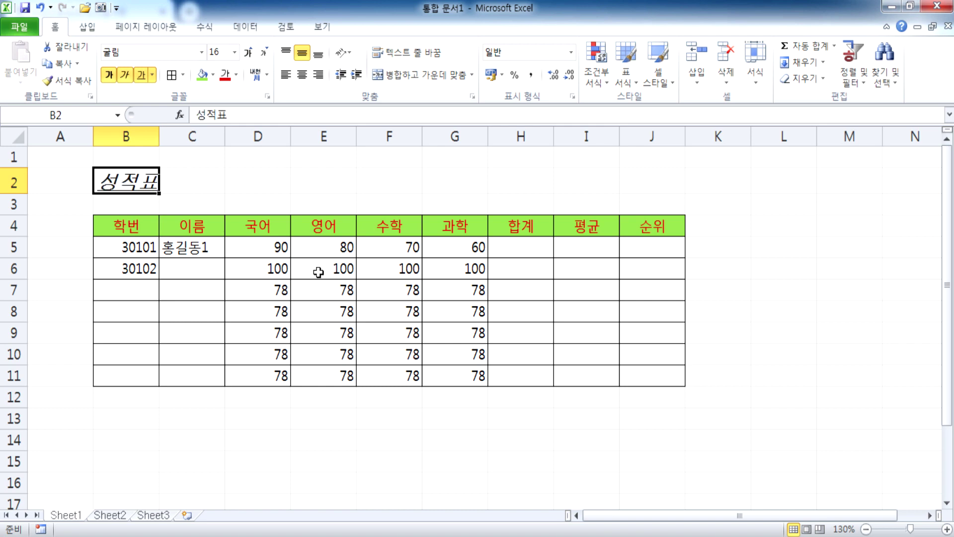
click(343, 206)
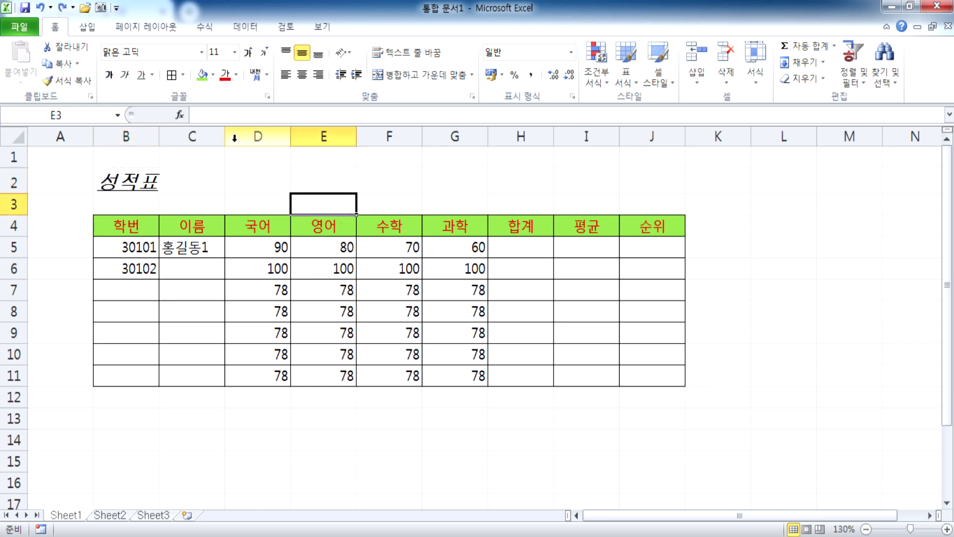
- Draw a snip-and-round corner rectangle over the 합계, 평균 and 순위 columns and delete the shape
click(89, 27)
click(146, 59)
click(210, 186)
drag(508, 188, 698, 353)
click(373, 481)
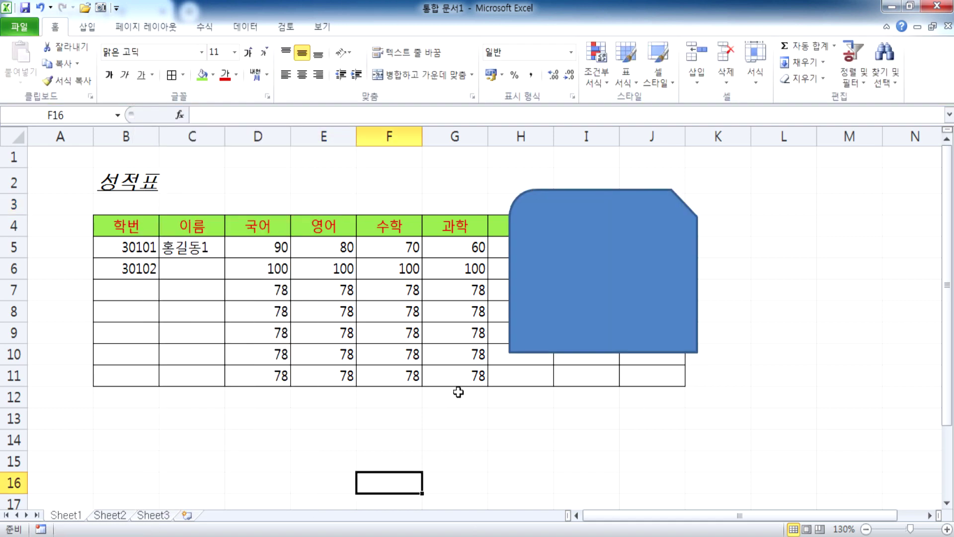
click(583, 271)
key(Delete)
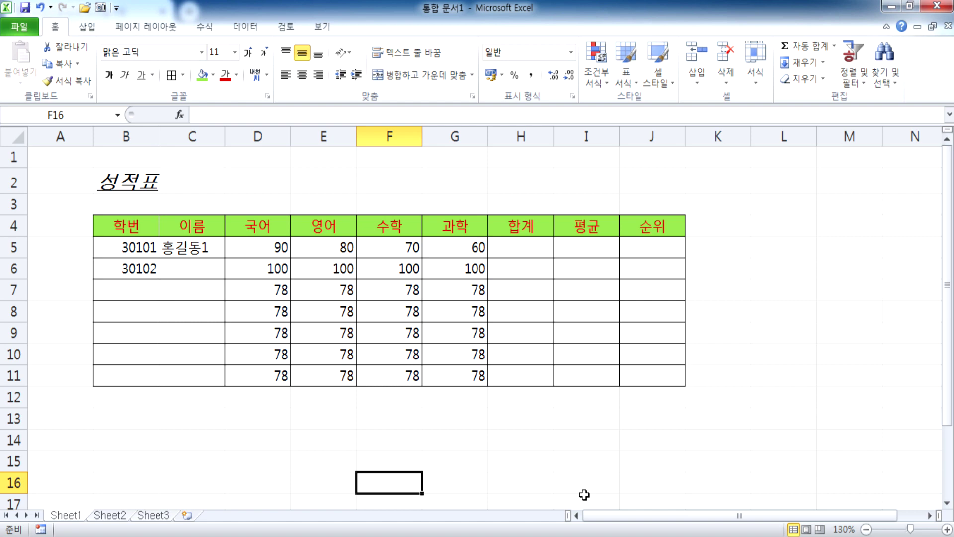
- Select the cells of the 이름 column one by one from C5 down to C9 and return to C5
click(325, 187)
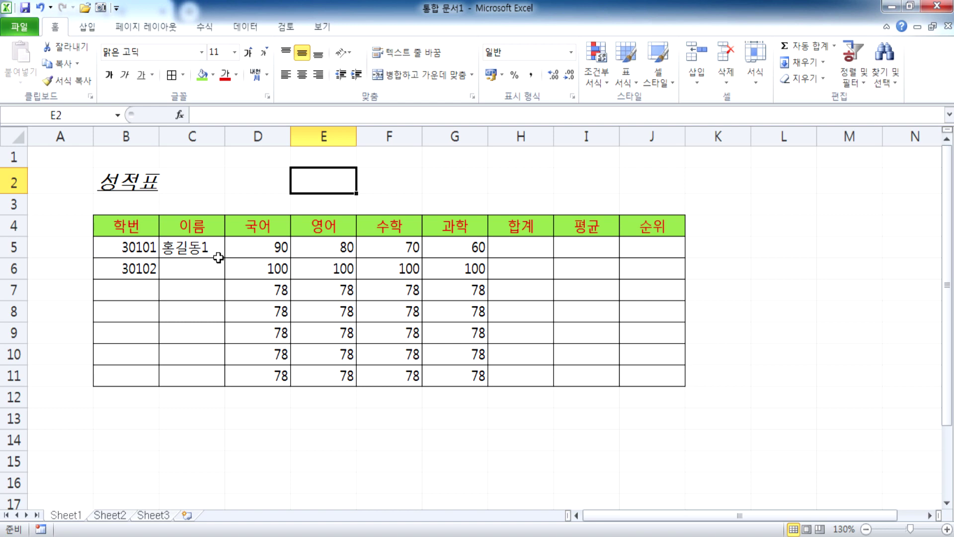
click(189, 251)
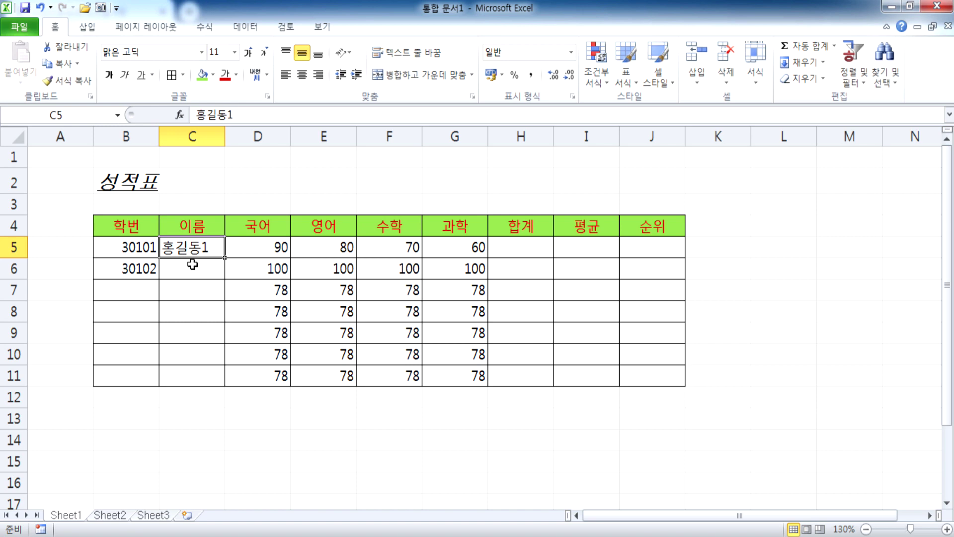
click(193, 268)
click(197, 288)
click(197, 315)
click(196, 331)
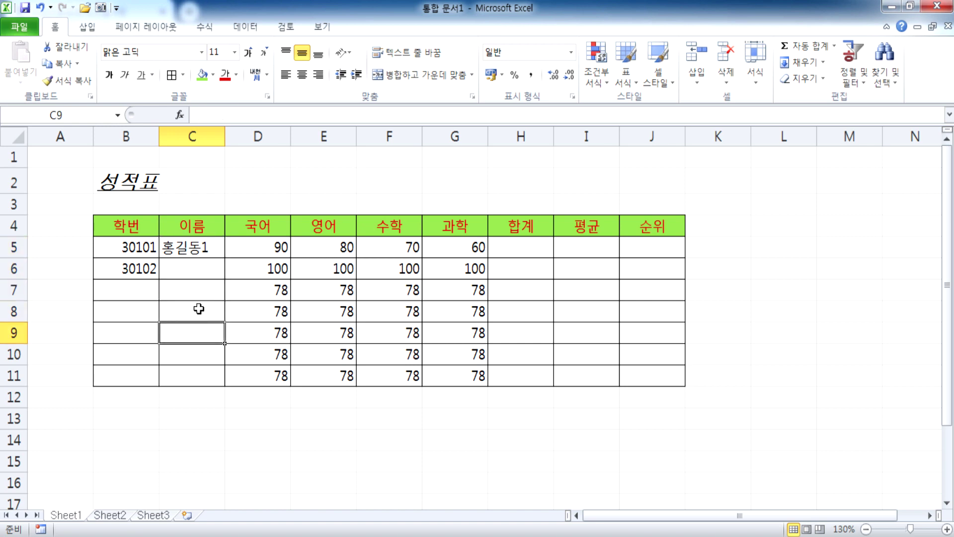
scroll(199, 303, up, 2)
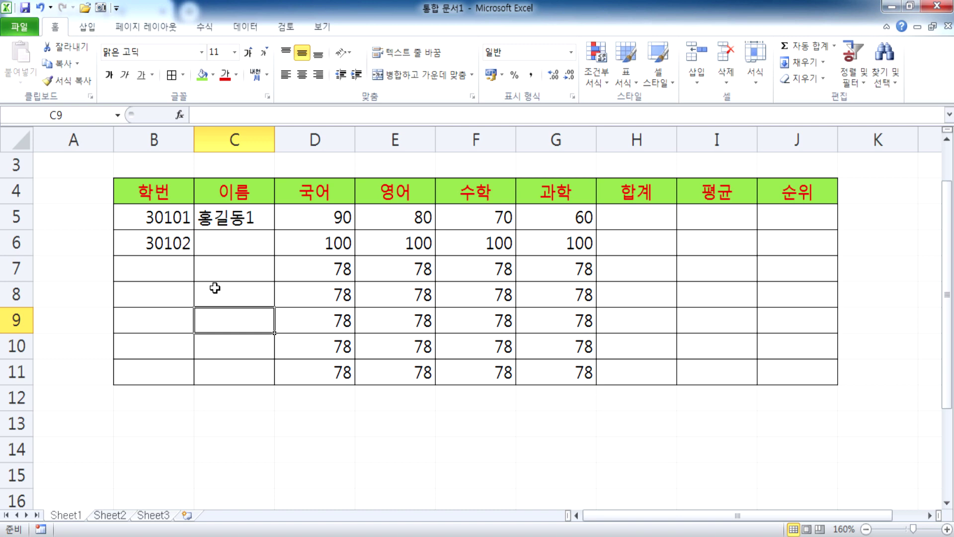
click(254, 220)
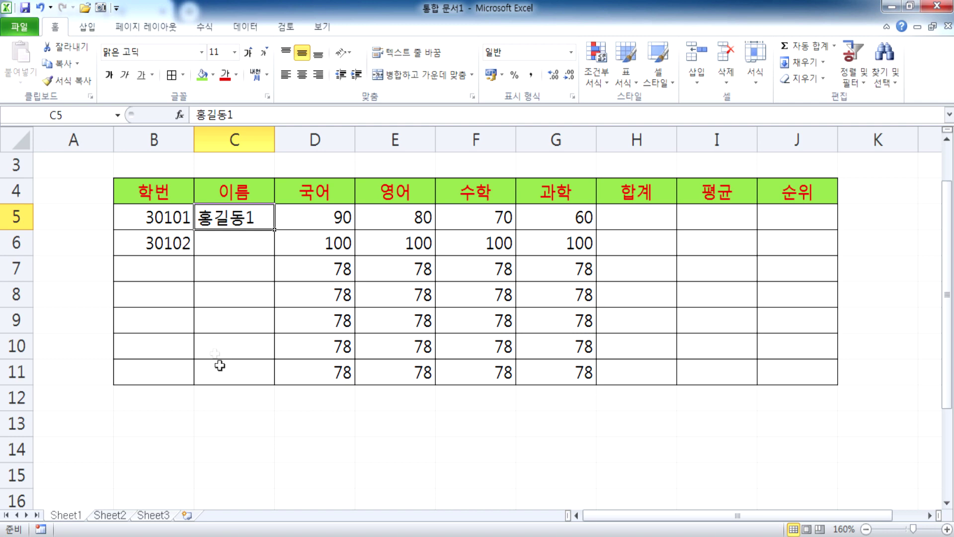
- Select the empty cell D20 below the table and move the active cell along row 20 to F20
scroll(317, 375, down, 5)
click(307, 226)
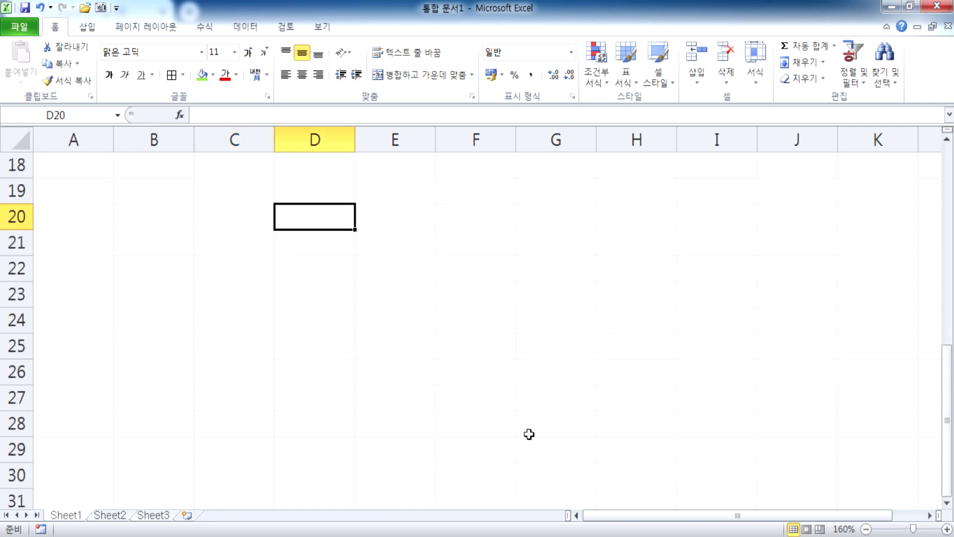
key(Right)
key(Right)
key(Right)
key(Left)
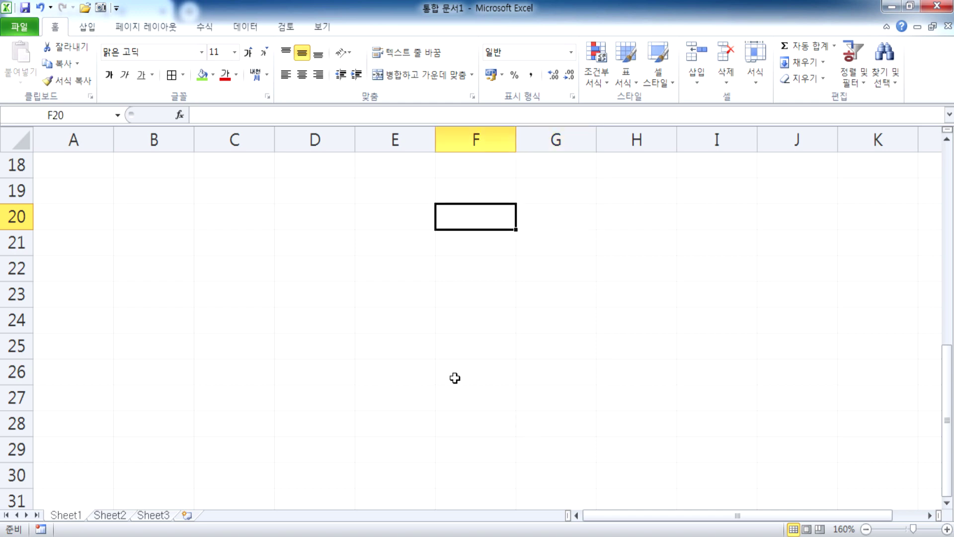
- Select several single cells and blocks in the empty area below the table, including D18:F23, ending on C20
click(349, 282)
drag(349, 281, 489, 397)
click(255, 219)
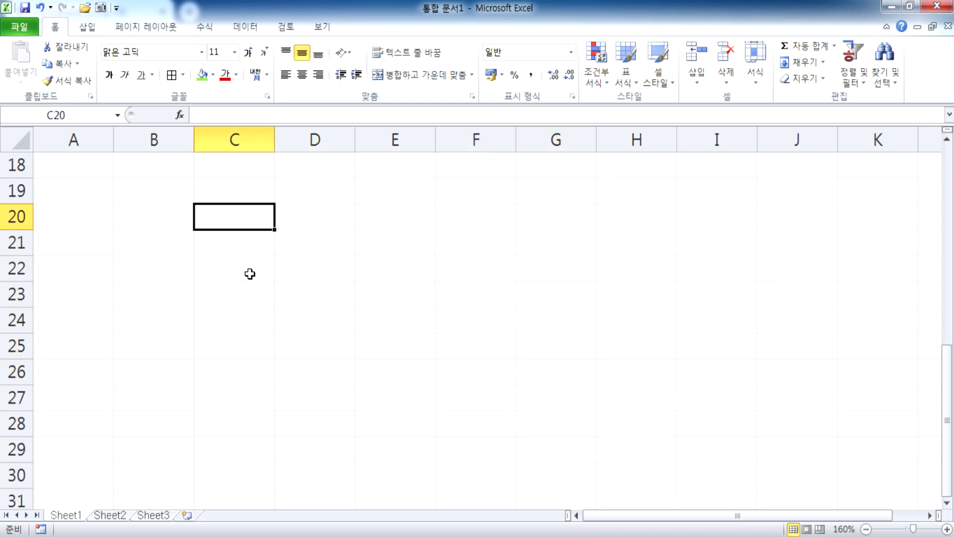
click(325, 189)
click(560, 214)
click(237, 198)
drag(322, 174, 487, 283)
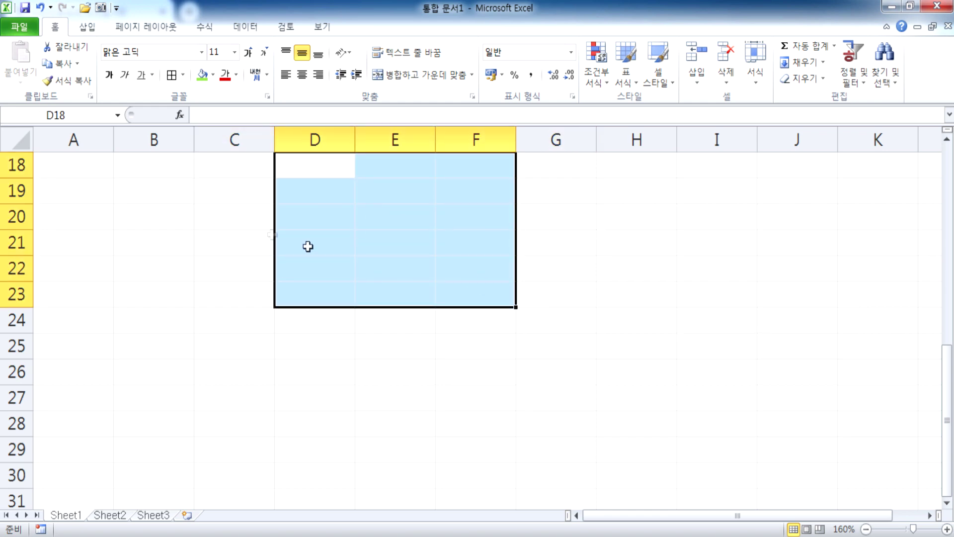
click(234, 224)
click(442, 224)
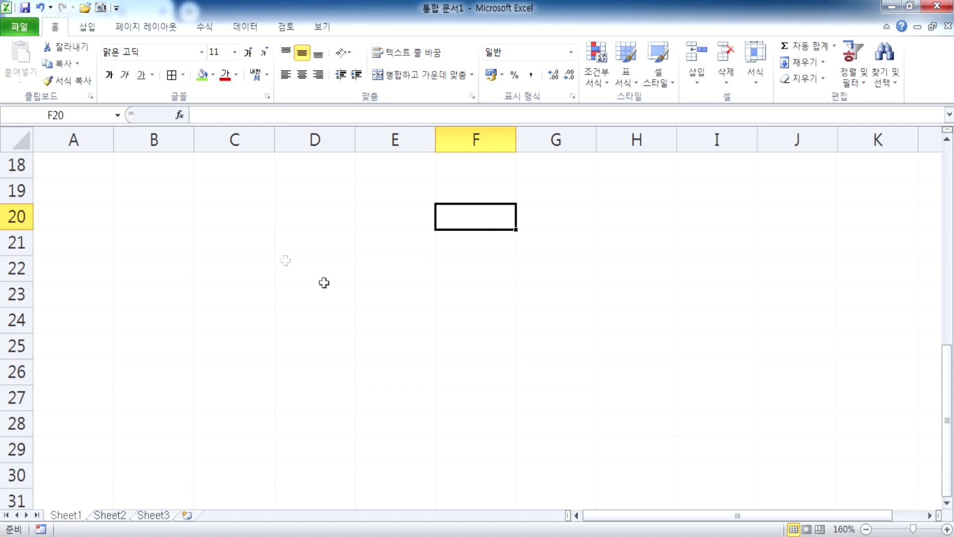
click(261, 218)
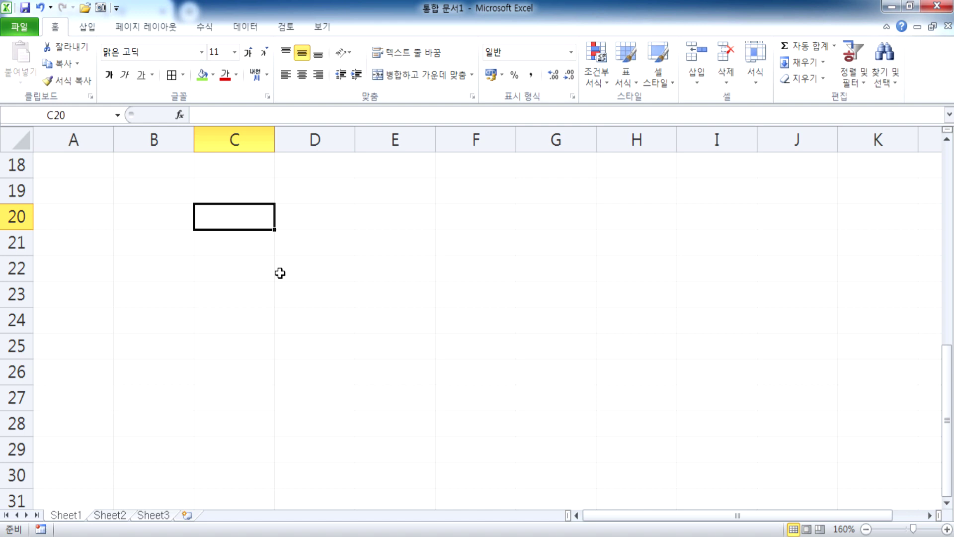
- Move the active cell from F19 along row 19 to A19 and down column A to A22
click(442, 197)
key(Left)
key(Left)
key(Left)
key(Left)
key(Left)
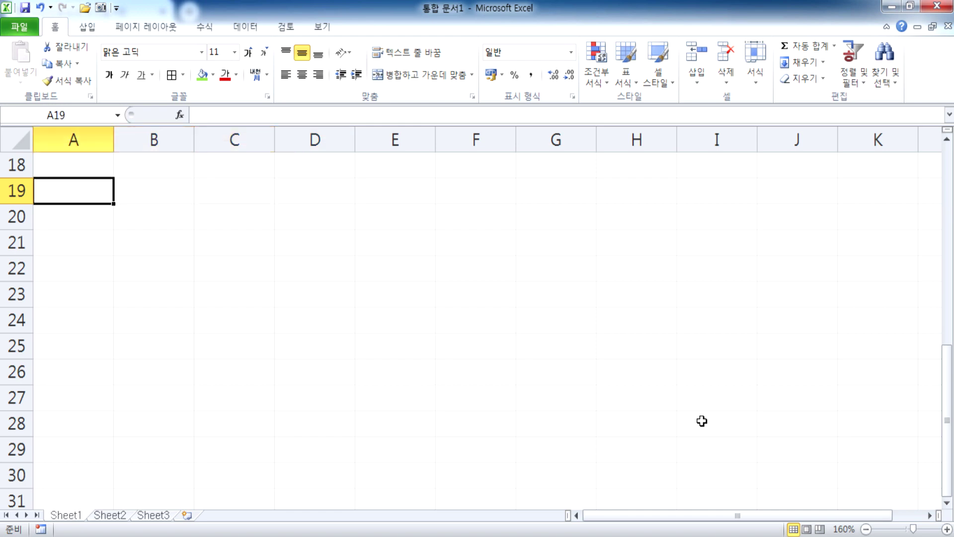
key(Tab)
key(Tab)
key(Return)
key(Down)
key(Down)
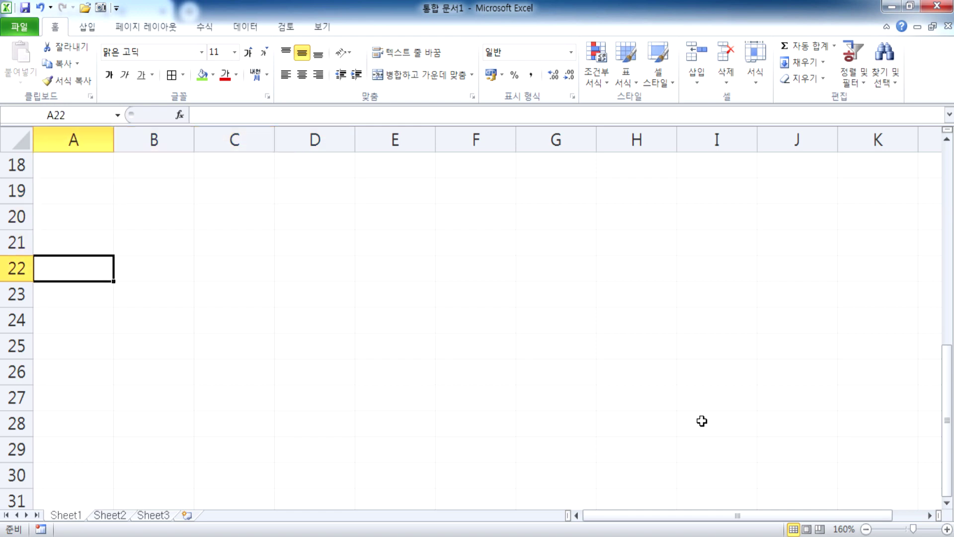
- Move the active cell from A22 across to column D and down to D27
key(Down)
key(Right)
key(Right)
key(Right)
key(Down)
key(Down)
key(Down)
key(Down)
key(Down)
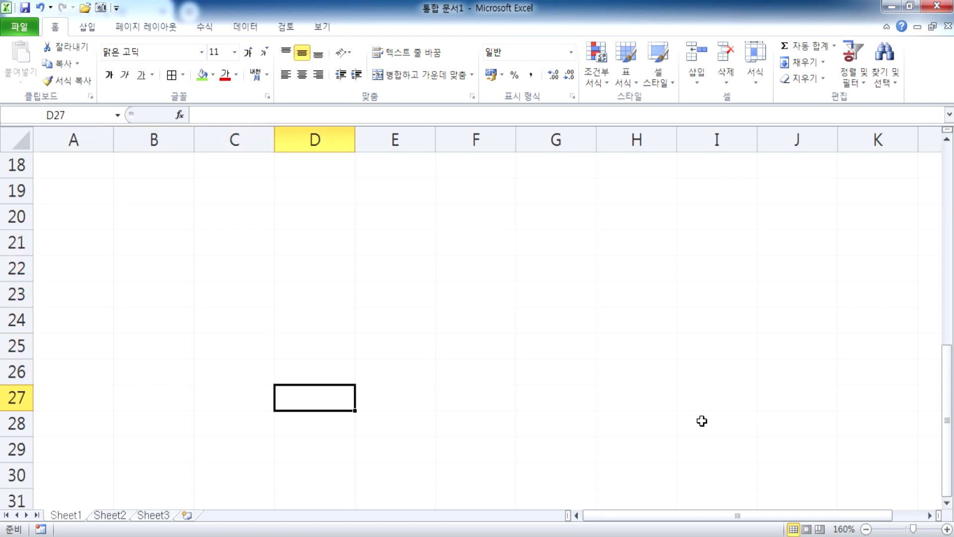
- Move the active cell from D27 up column D, cell by cell, towards the table
key(Up)
key(Up)
key(Up)
key(Up)
key(Up)
key(Up)
key(Up)
key(Up)
key(Up)
key(Up)
key(Up)
key(Up)
key(Up)
key(Up)
key(Up)
key(Up)
key(Up)
key(Up)
key(Up)
key(Up)
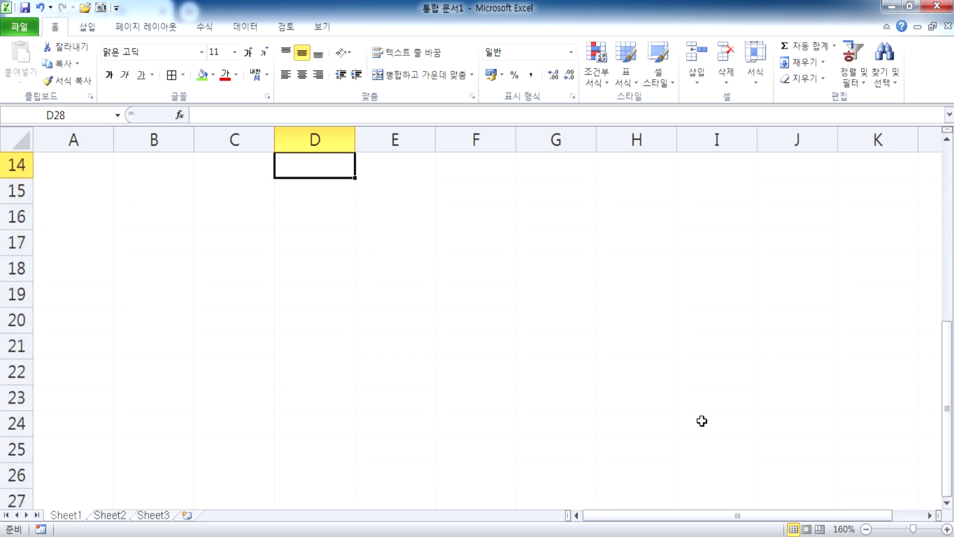
- Select the empty cells D20 and G20 and the block C18:G24, ending on D19
scroll(616, 406, down, 5)
click(304, 260)
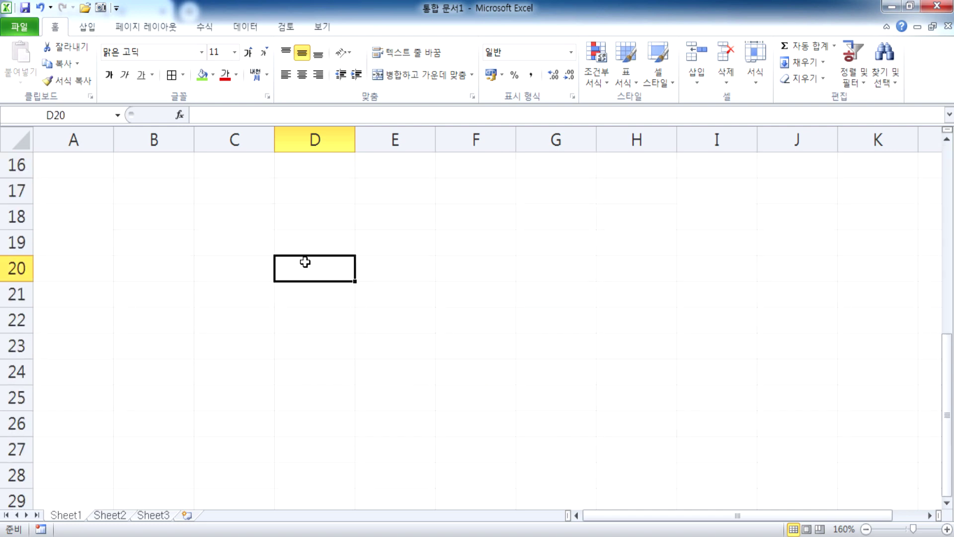
click(551, 262)
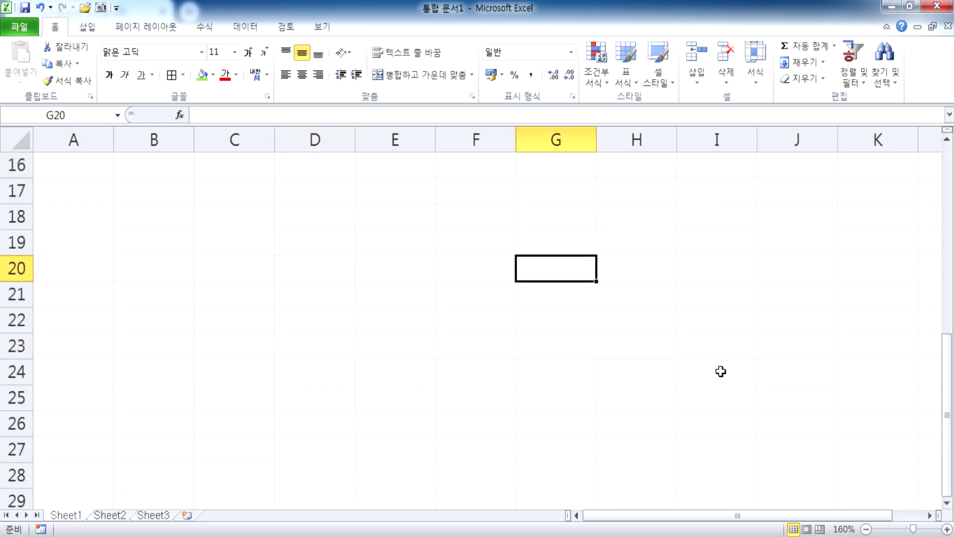
drag(233, 216, 567, 379)
click(300, 249)
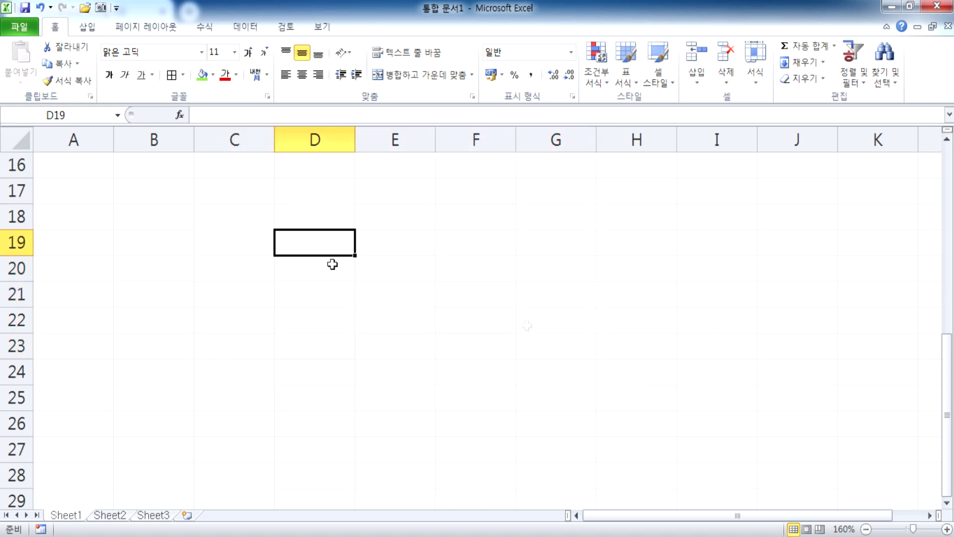
- Fill the empty cell D19 across to E19, step along row 19 and back, and select E17
drag(355, 256, 398, 252)
click(323, 245)
key(Right)
key(Right)
key(Left)
key(Left)
click(403, 198)
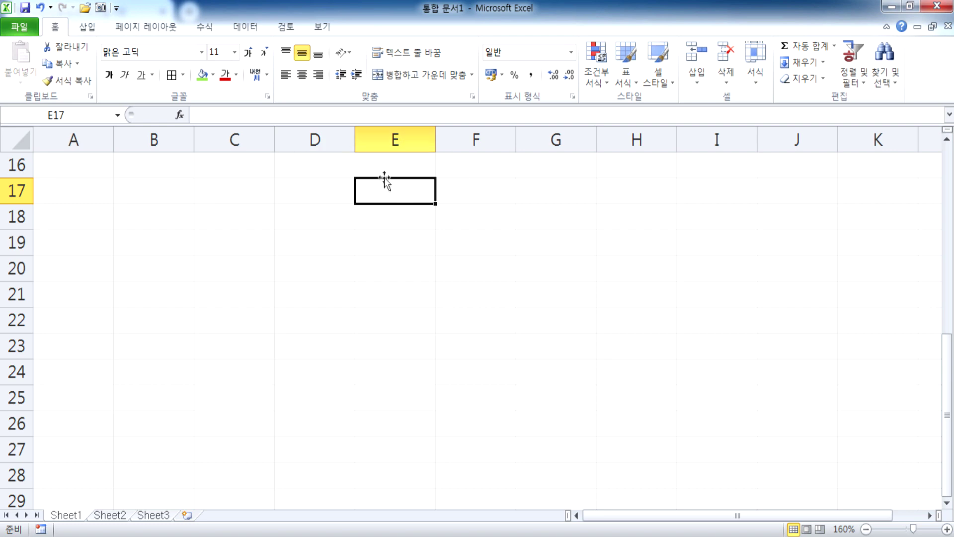
- Move the student name from C5 to F2 and return it to C5
scroll(384, 176, up, 5)
click(213, 270)
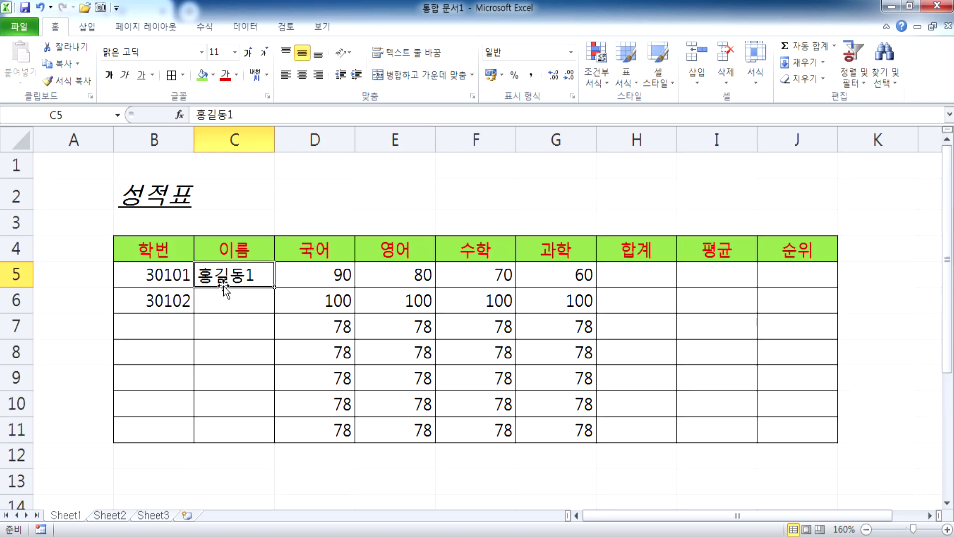
scroll(261, 264, down, 2)
scroll(267, 228, up, 2)
drag(247, 288, 482, 198)
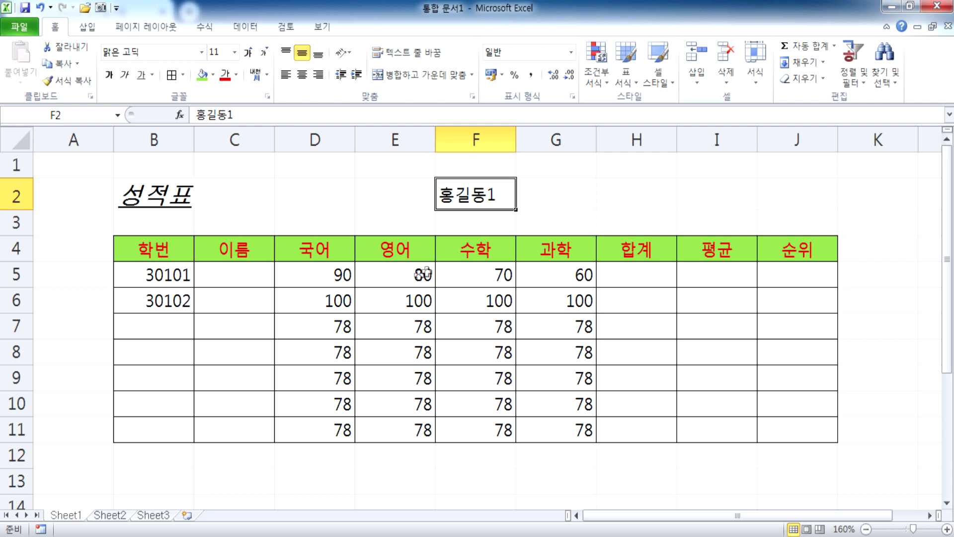
drag(464, 207, 224, 290)
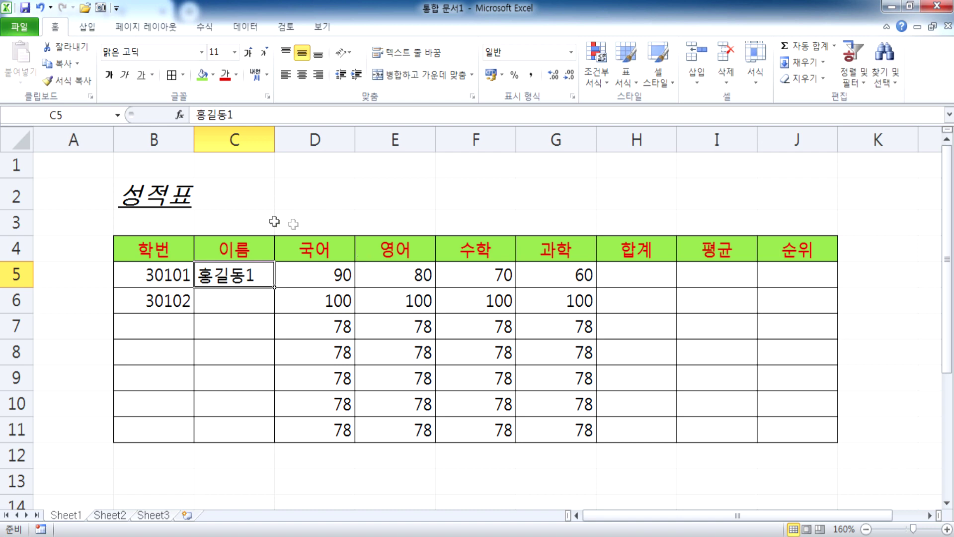
- Move the score block D4:G11 to A15:D22, return it to D4:G11 and select E15
drag(319, 250, 547, 430)
scroll(597, 369, down, 3)
drag(538, 205, 331, 475)
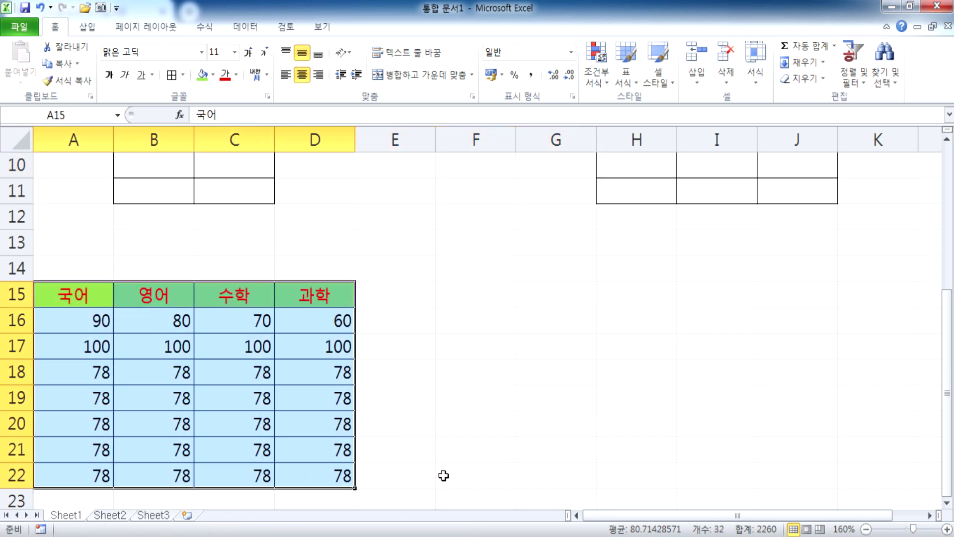
scroll(443, 472, up, 2)
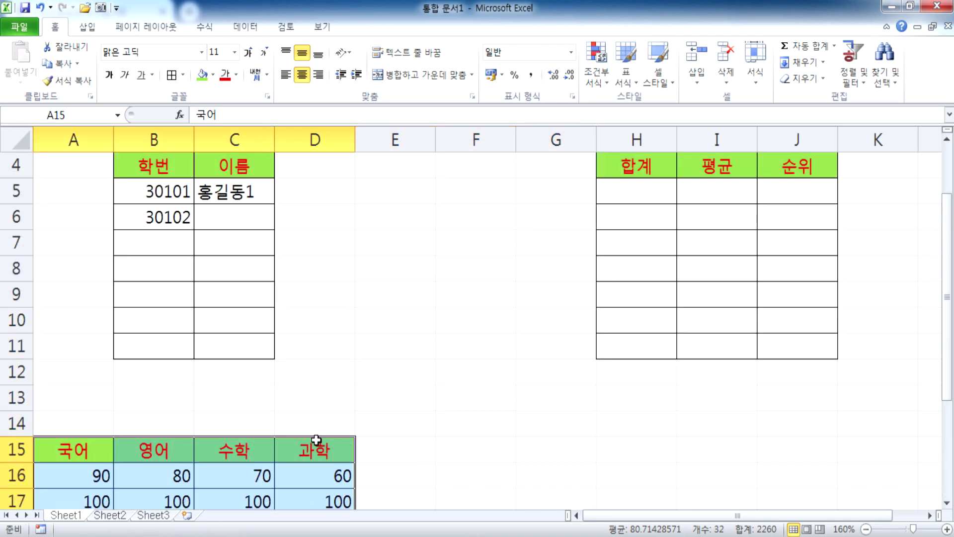
drag(316, 437, 546, 159)
click(418, 449)
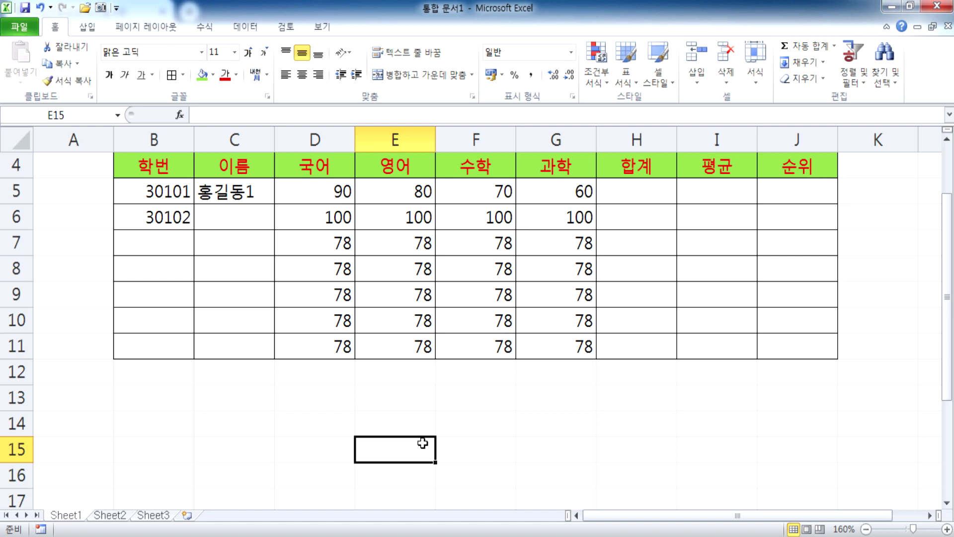
- Select the empty cell E14 and enlarge the sheet to 250% to examine the cell's fill handle
scroll(428, 419, down, 4)
scroll(430, 385, up, 2)
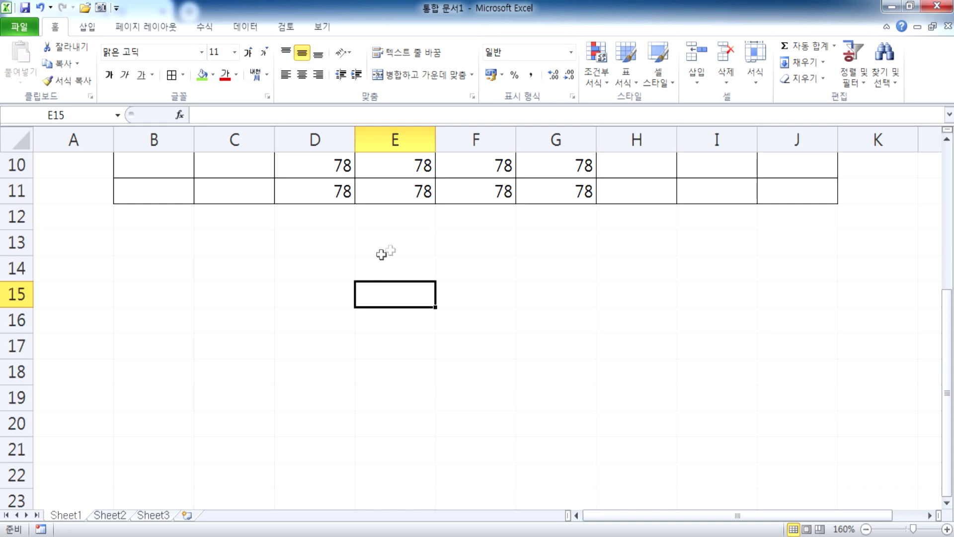
click(368, 274)
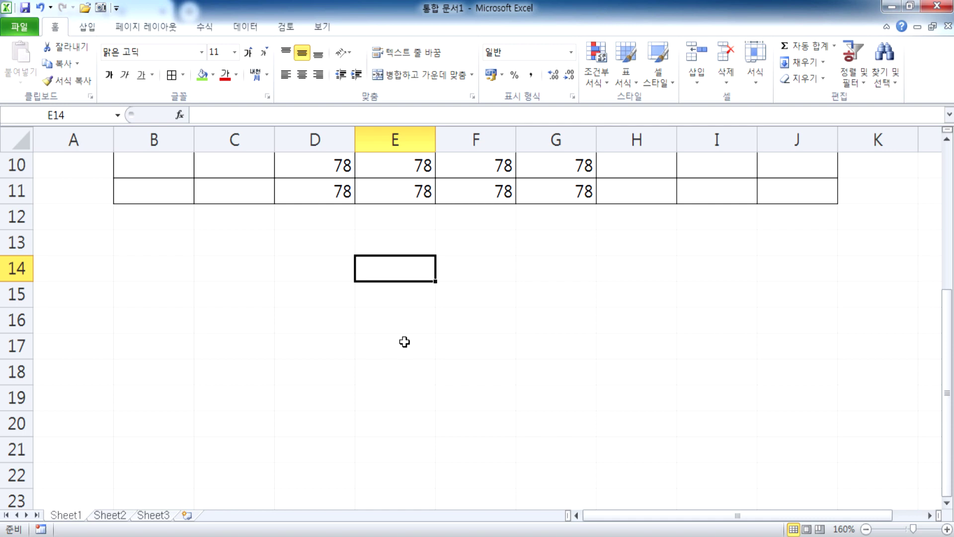
scroll(472, 309, up, 6)
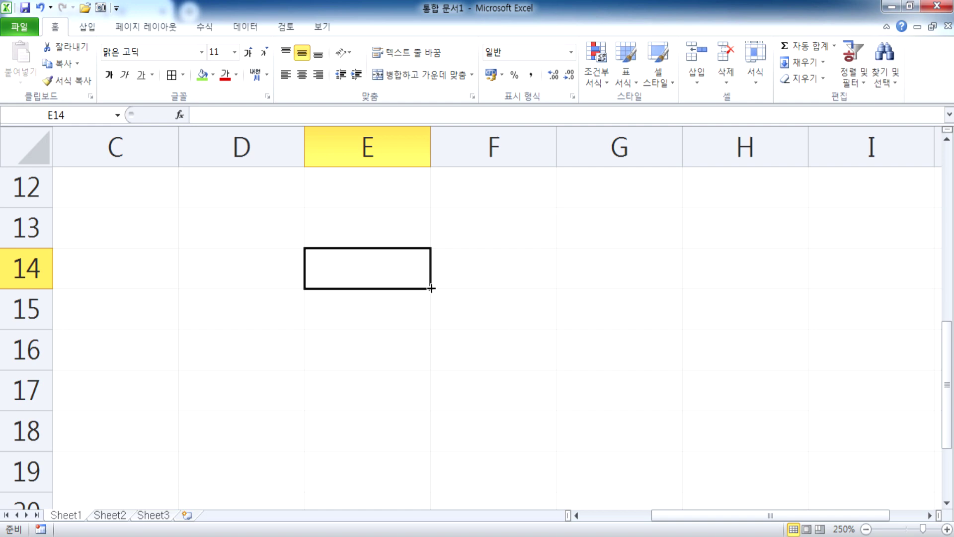
- Select neighbouring empty cells around E14, settle on E13 and return the sheet zoom to 160%
click(557, 270)
click(383, 266)
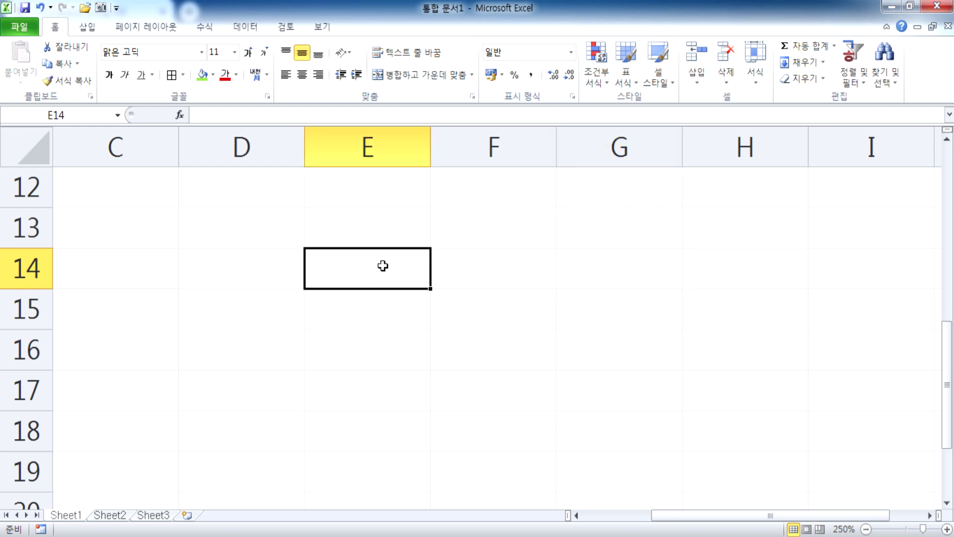
click(375, 311)
click(366, 238)
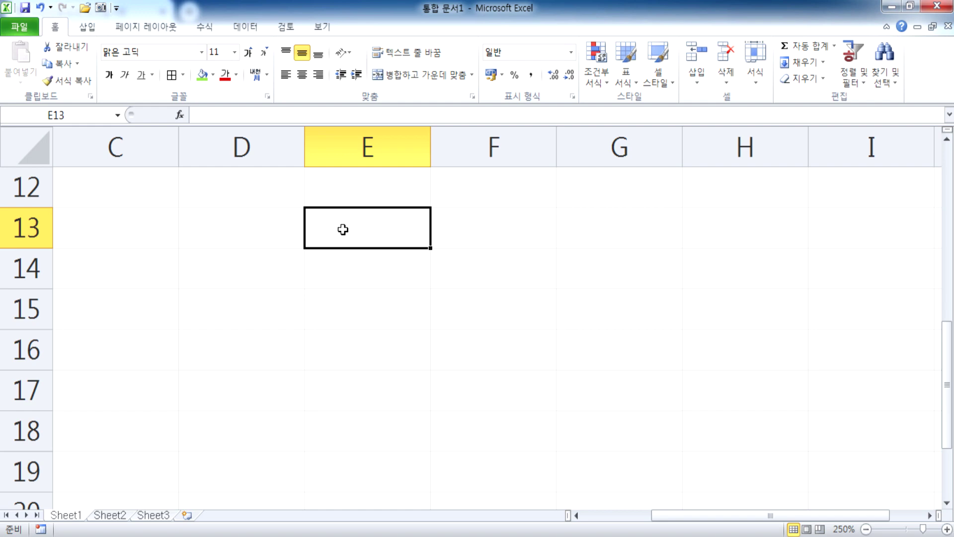
drag(343, 229, 375, 226)
scroll(359, 234, up, 4)
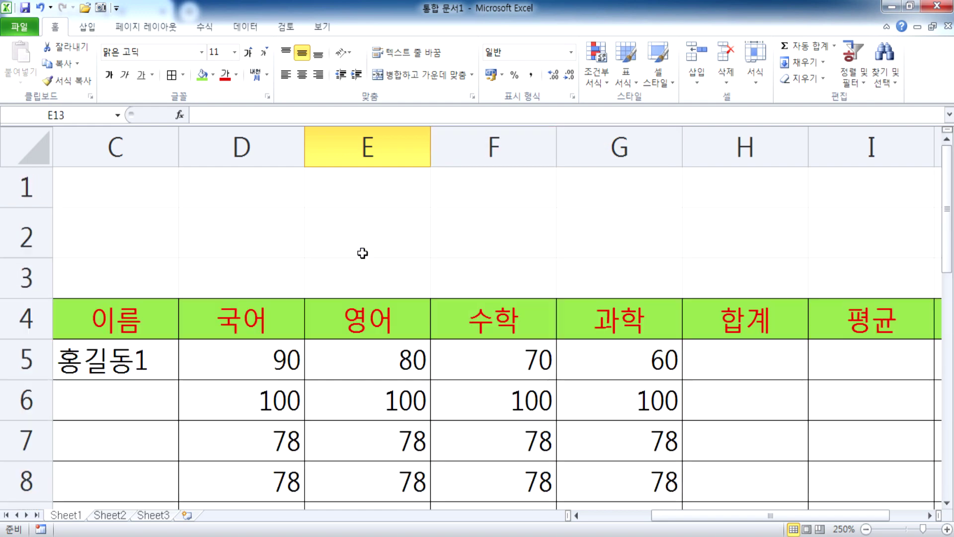
scroll(350, 316, down, 6)
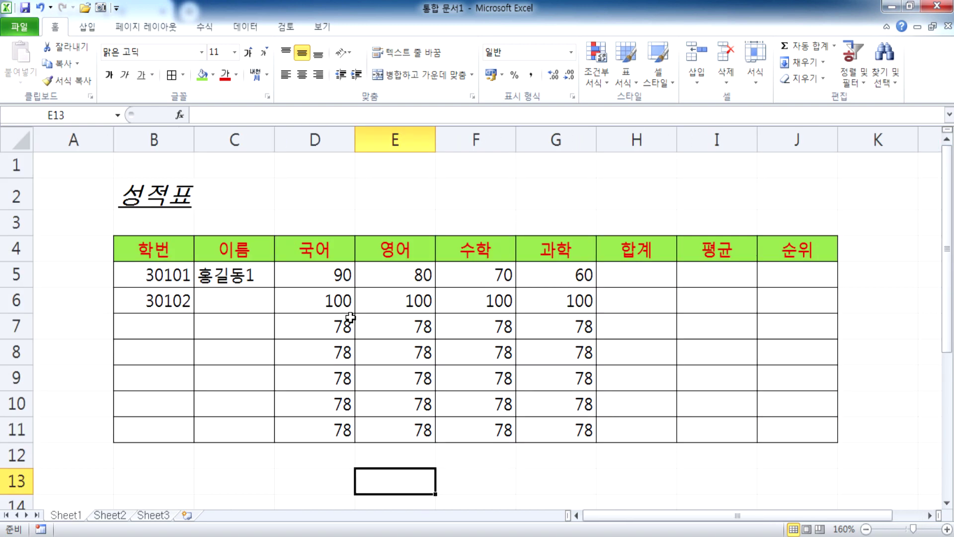
- Move the 영어 heading from E4 to G2 and undo the move
click(390, 234)
drag(390, 233, 515, 214)
click(417, 242)
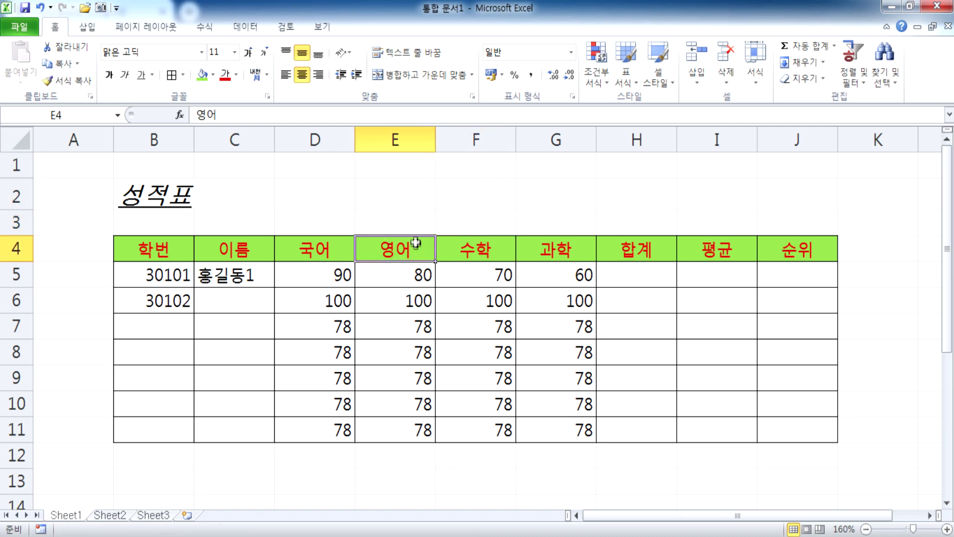
drag(415, 237, 562, 194)
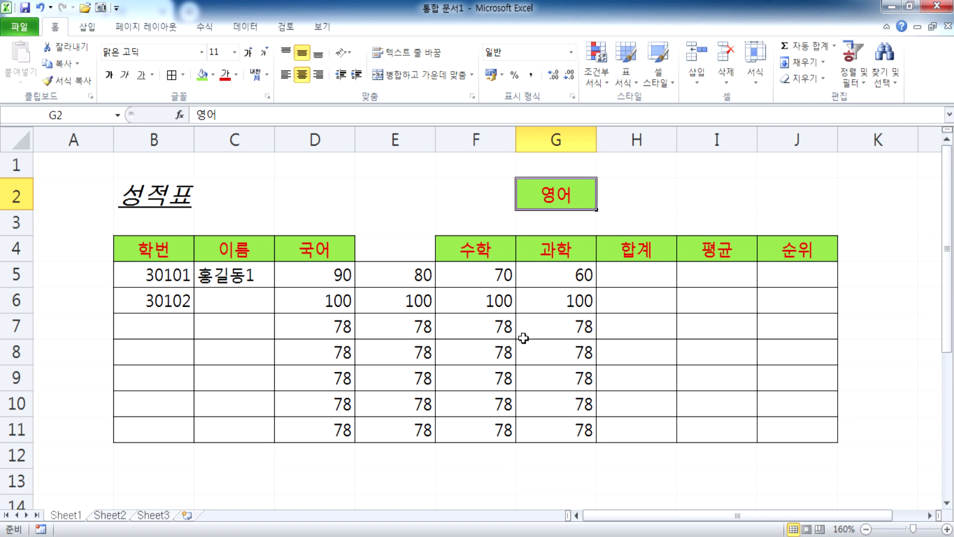
key(ctrl+z)
- Fill the student name in C5 down through C11 as a numbered series and reselect C5
key(Left)
key(Left)
key(Down)
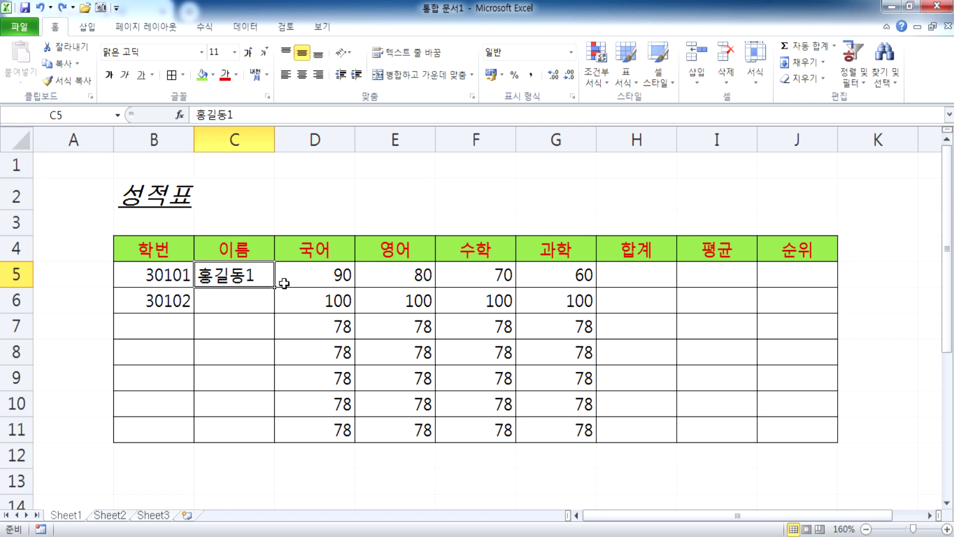
drag(276, 287, 272, 440)
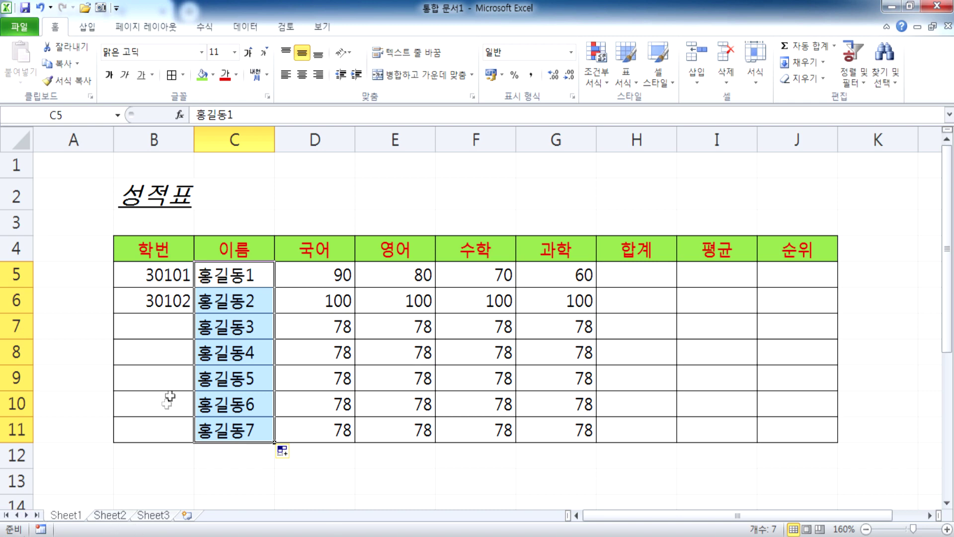
click(250, 277)
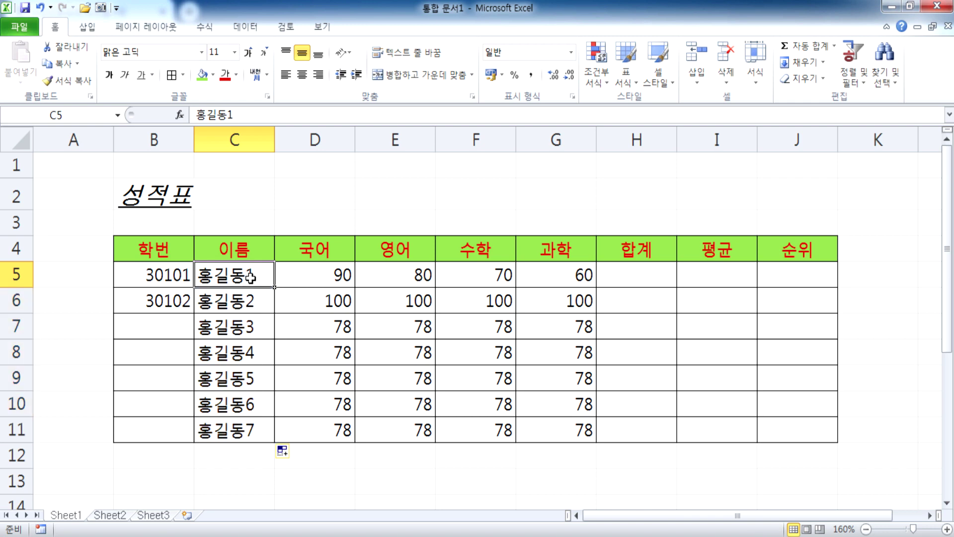
- Practise selecting ranges: B5:B6, D2:F7, C18:F24, E19:E24 and C17:C18
mouse_move(130, 278)
mouse_down()
mouse_move(127, 301)
mouse_move(132, 267)
mouse_move(129, 297)
mouse_up()
drag(304, 204, 480, 329)
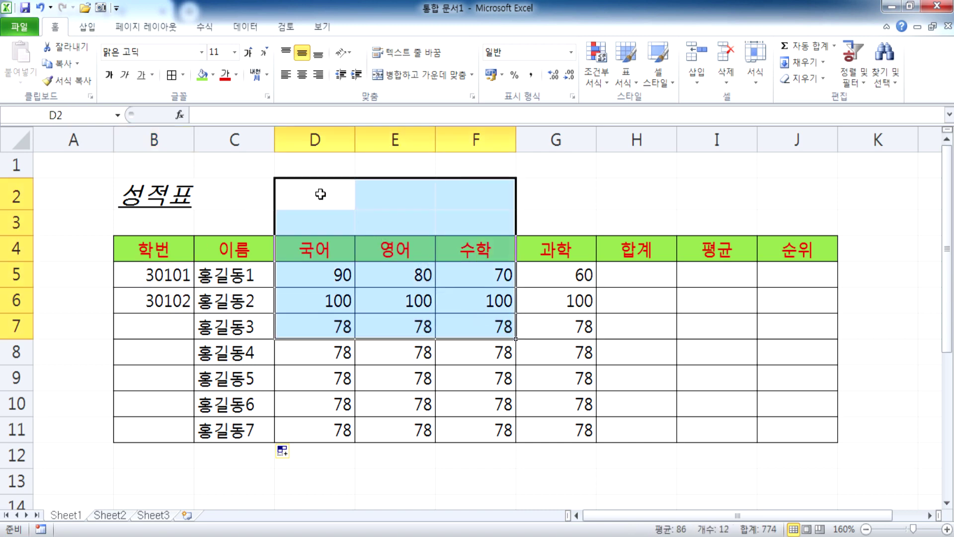
scroll(321, 194, down, 5)
drag(234, 219, 486, 366)
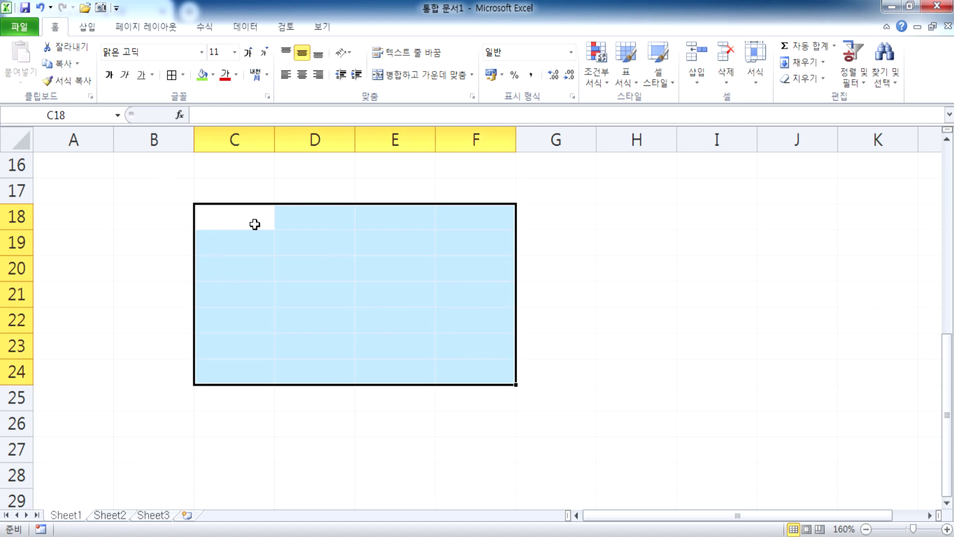
drag(358, 236, 390, 393)
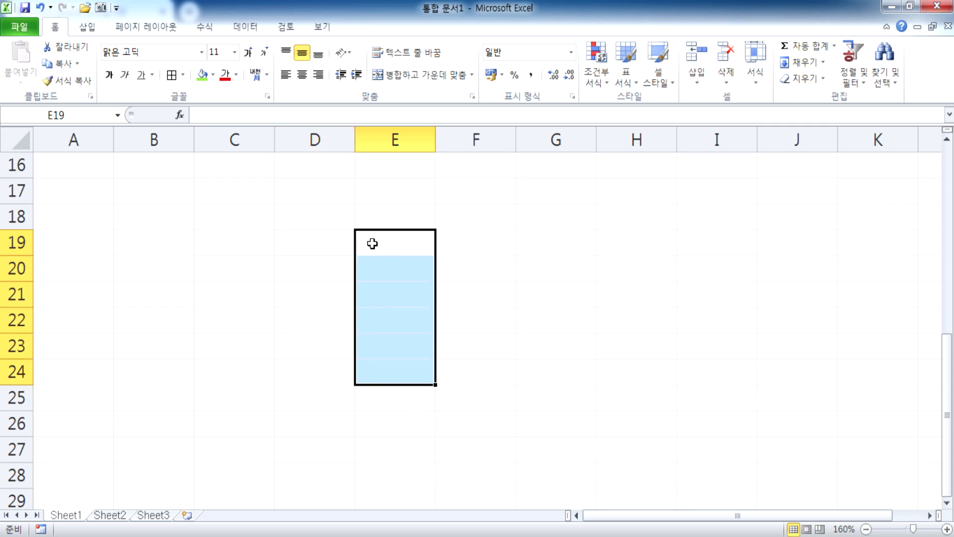
scroll(313, 241, up, 5)
drag(145, 247, 143, 298)
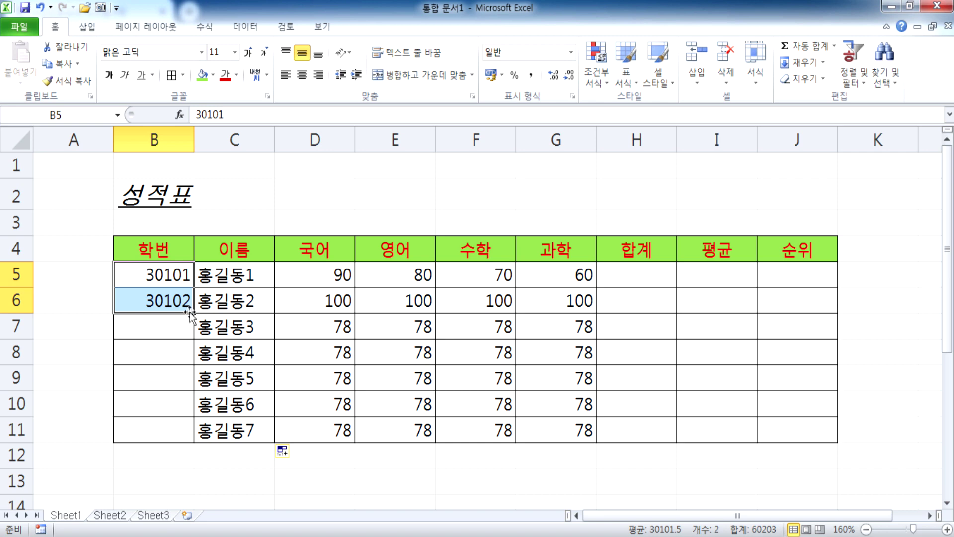
scroll(241, 293, down, 4)
drag(238, 268, 253, 294)
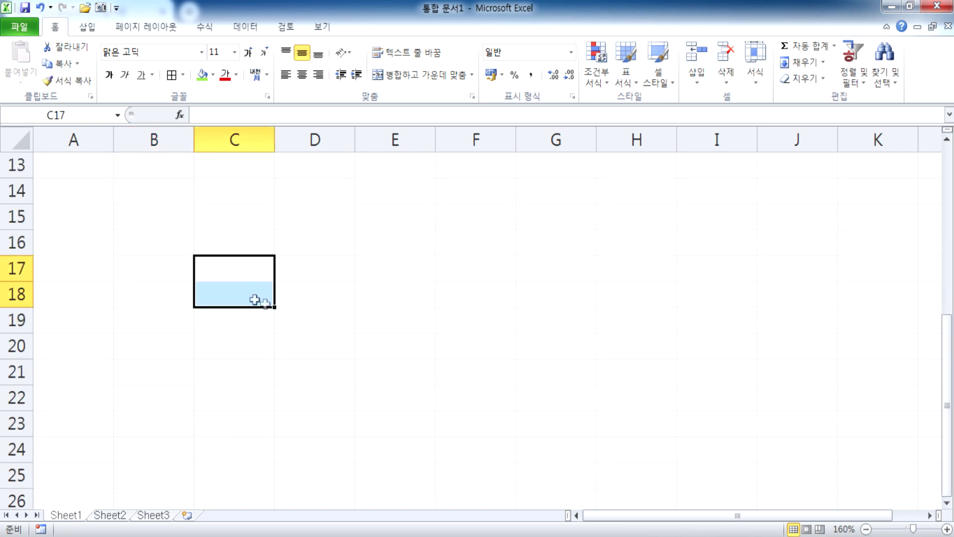
- Select the two student numbers in B5:B6, fill the series down to B11 and reselect B5
scroll(256, 298, up, 4)
drag(172, 277, 186, 319)
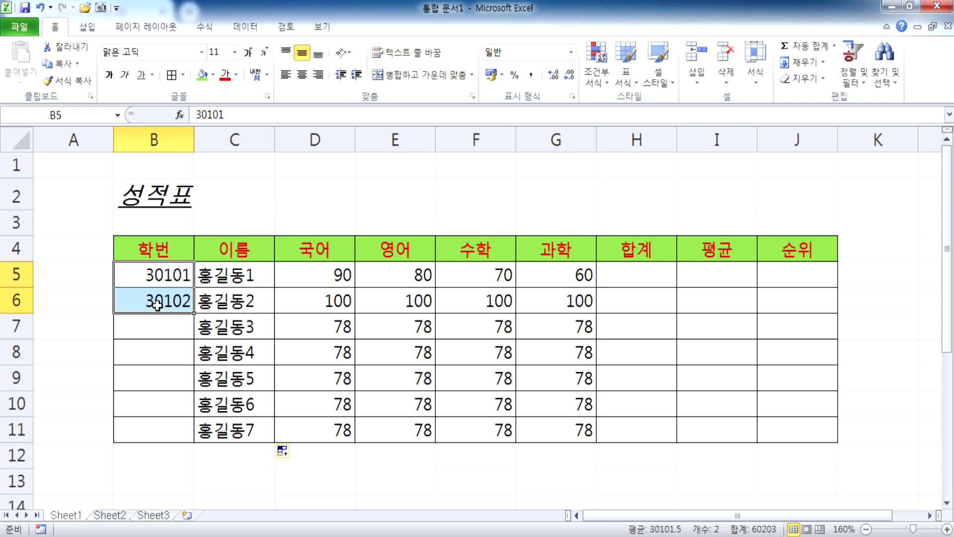
drag(196, 315, 196, 438)
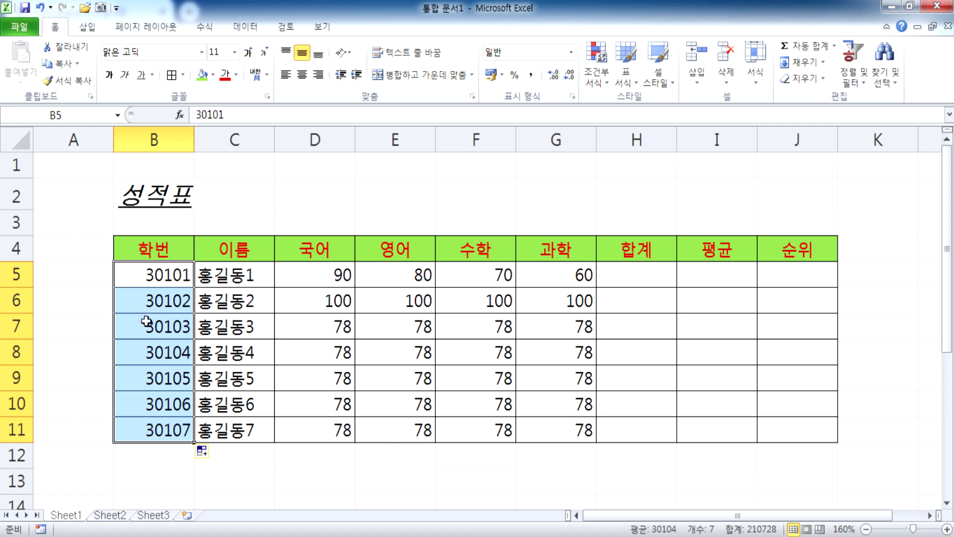
click(167, 275)
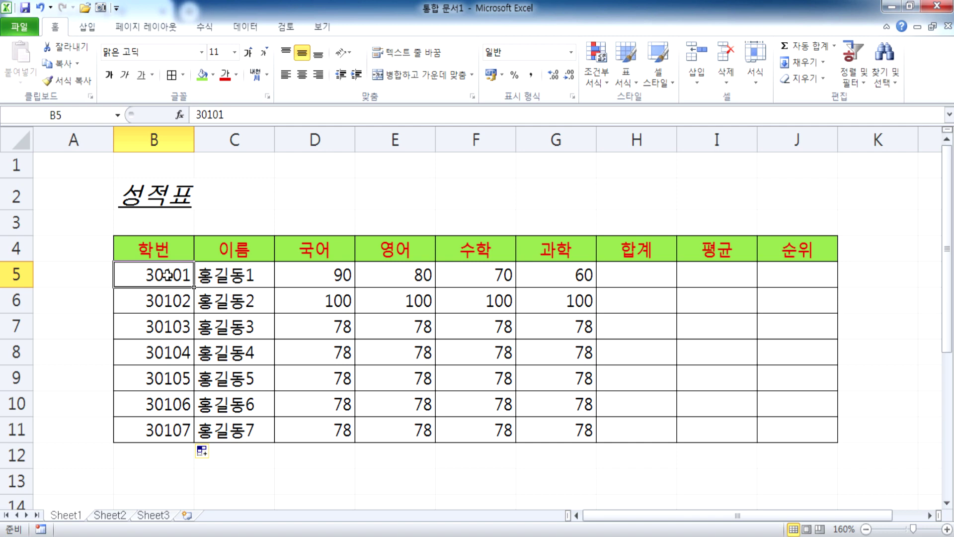
- Enter the heading No in B15 and the numbers 1 and 2 in B16 and B17
scroll(168, 274, down, 3)
click(147, 293)
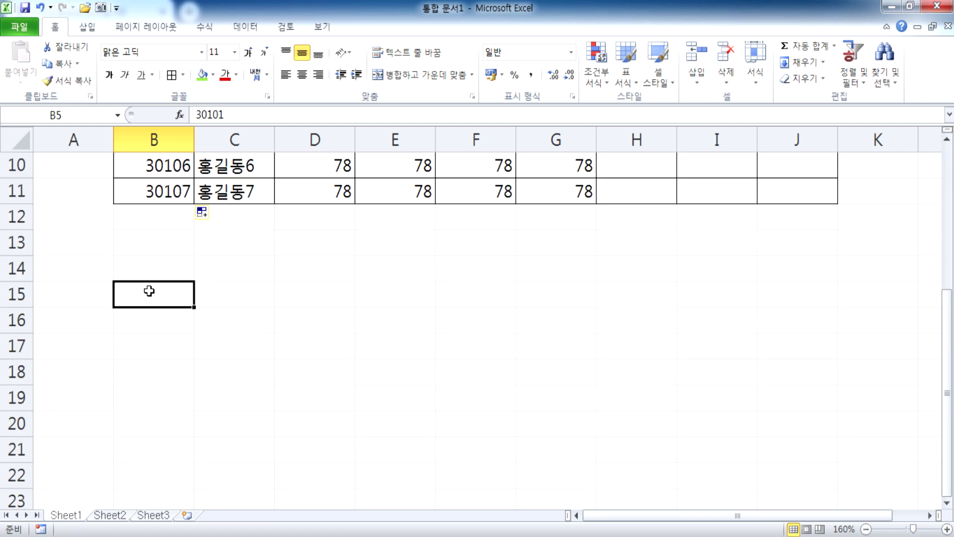
scroll(234, 312, down, 2)
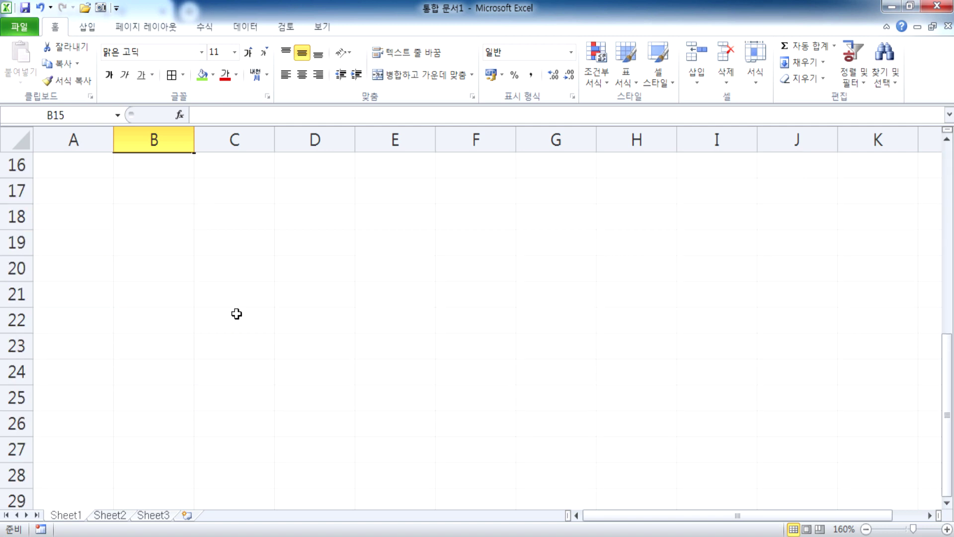
text(No)
key(Return)
text(1)
key(Return)
text(2)
key(Return)
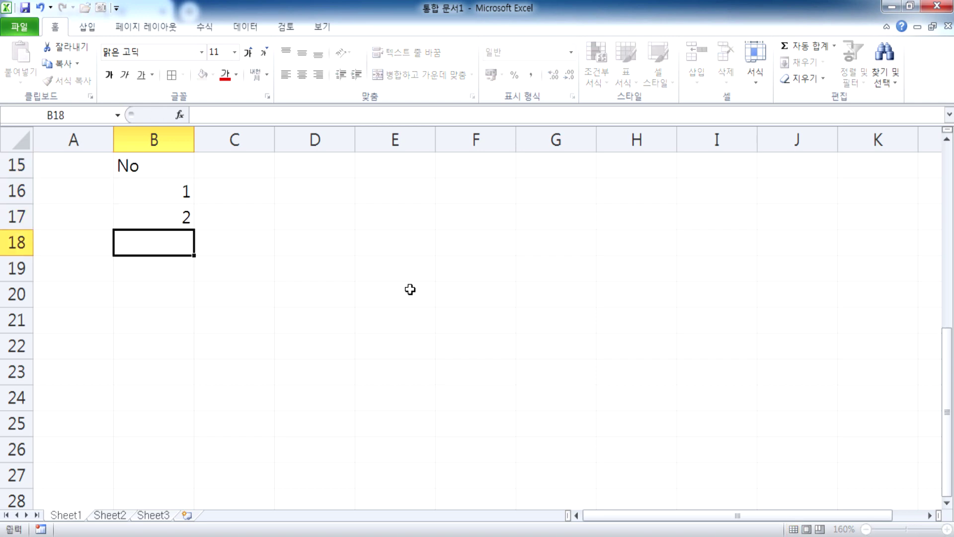
key(Return)
key(Up)
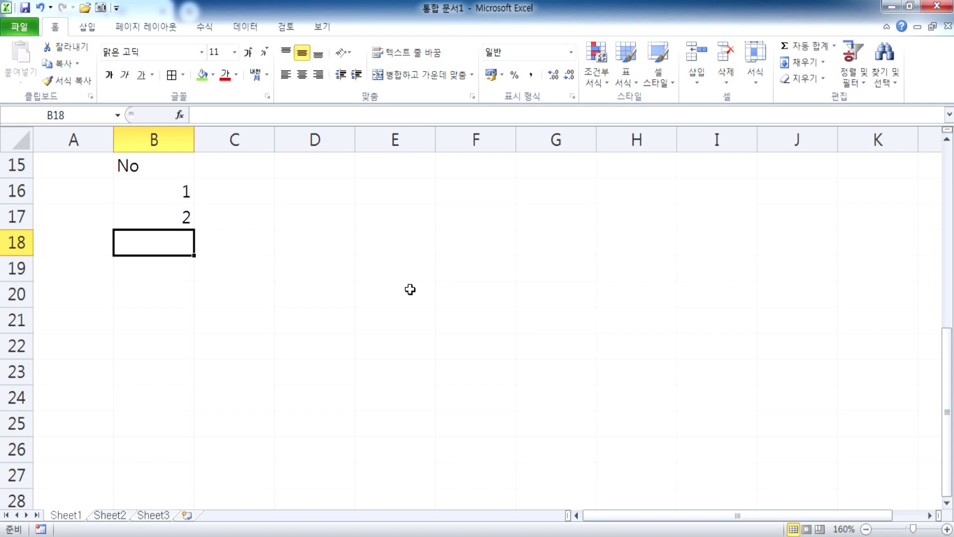
- Continue the list by entering the numbers 3 to 12 one by one in B18:B27
text(3 4 5 6 7 8 9 )
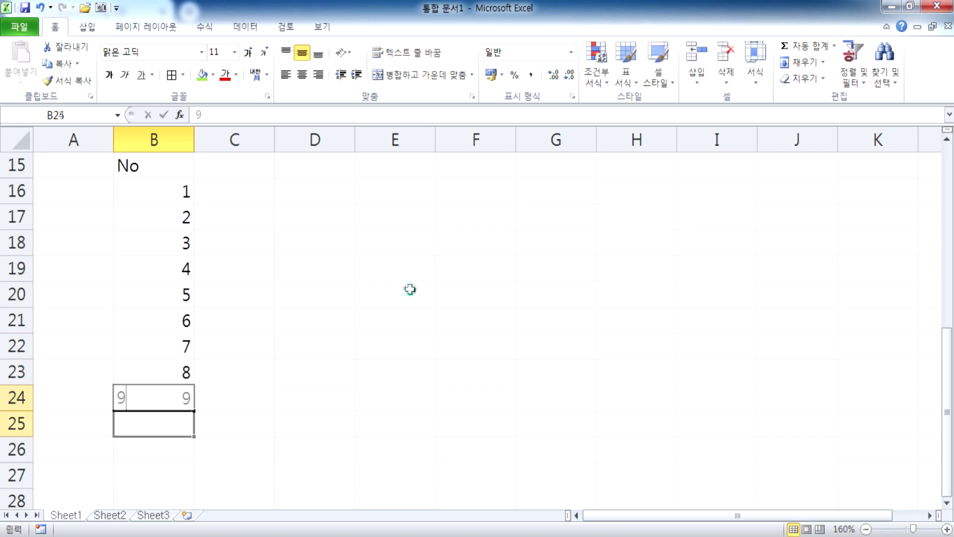
text(10)
key(Return)
text(11)
key(Return)
text(12)
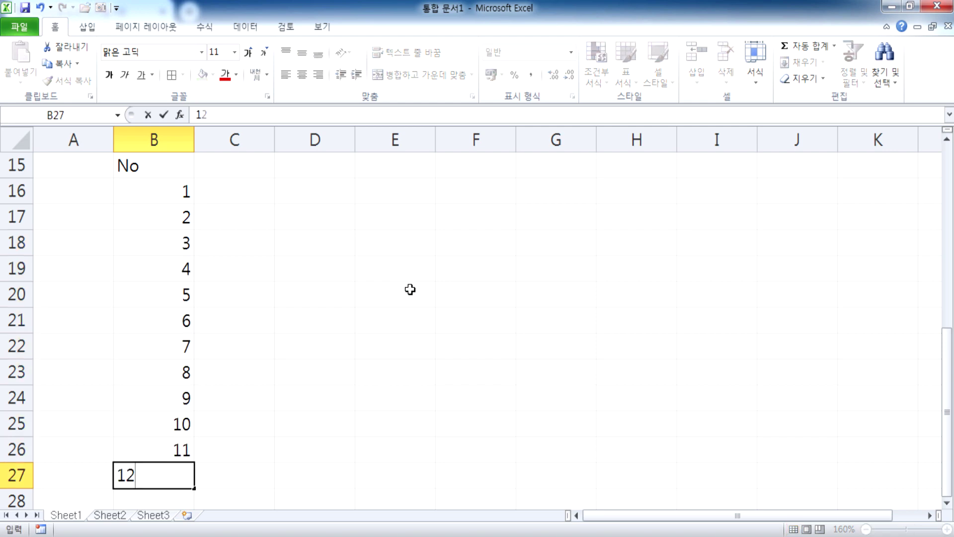
key(Return)
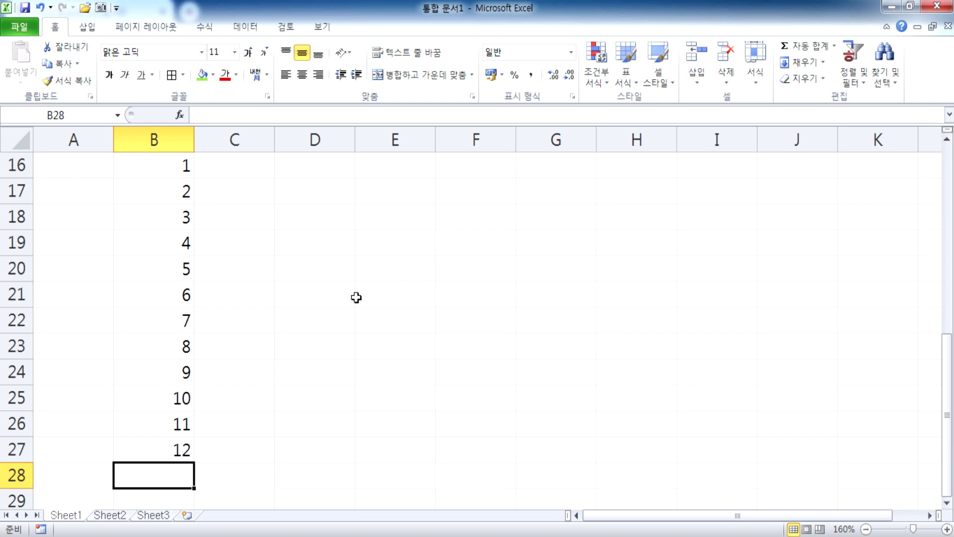
- Clear the hand-entered numbers beneath the No heading in column B
scroll(357, 297, up, 1)
drag(171, 243, 187, 394)
scroll(158, 283, up, 1)
key(Delete)
- Enter 1 and 2 in B16 and B17 and fill the series down to B479
click(158, 245)
text(1)
key(Return)
text(2)
drag(159, 245, 198, 420)
drag(202, 422, 199, 454)
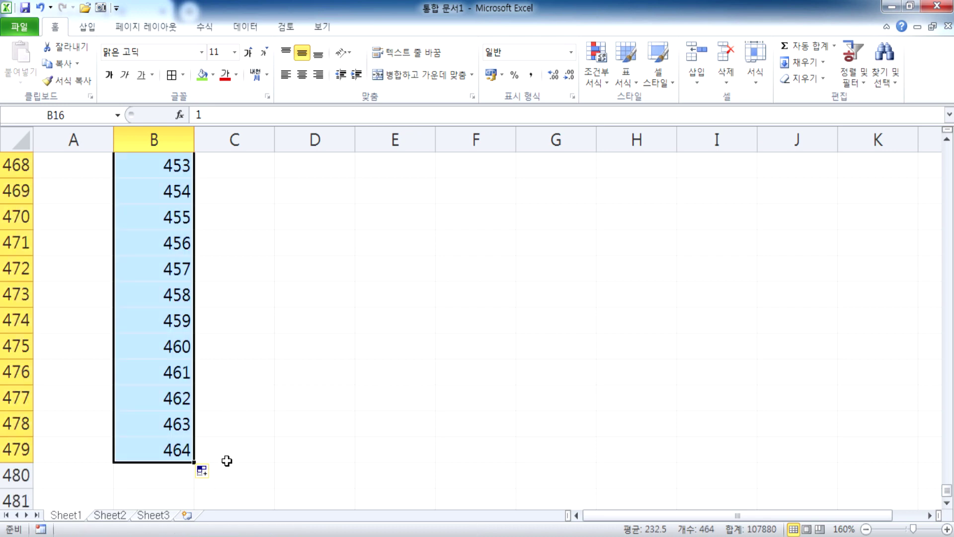
- Clear the filled series in B16:B479 and the No heading in B15
scroll(226, 461, up, 20)
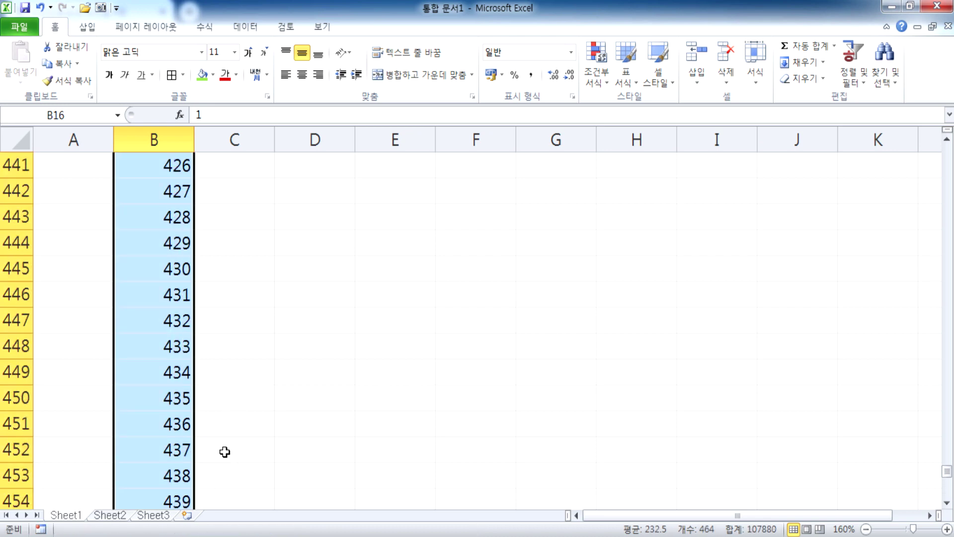
scroll(219, 437, up, 20)
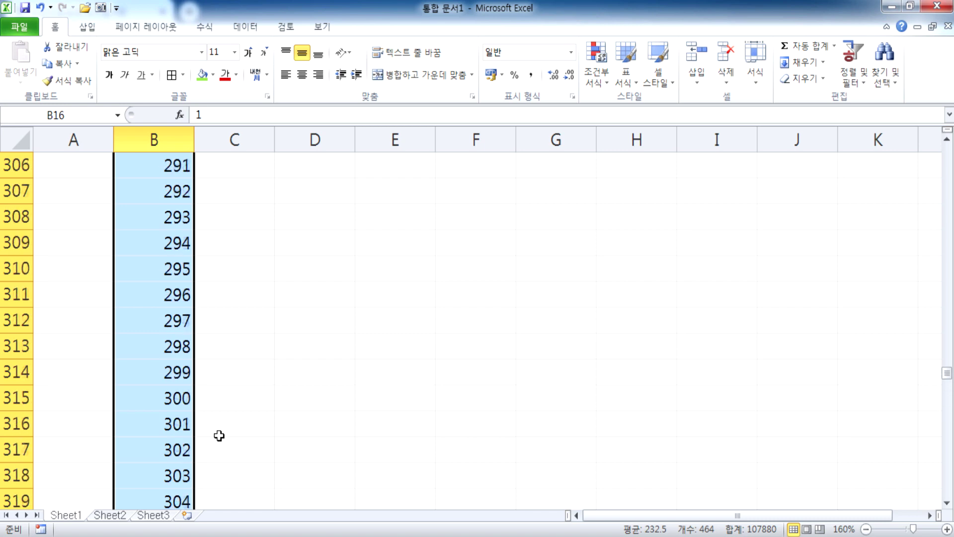
scroll(216, 425, up, 20)
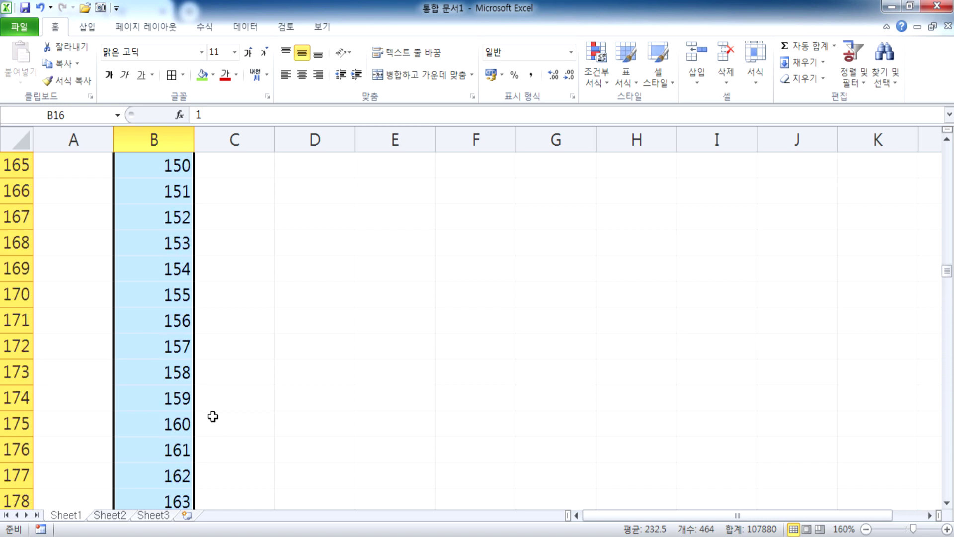
scroll(180, 397, up, 17)
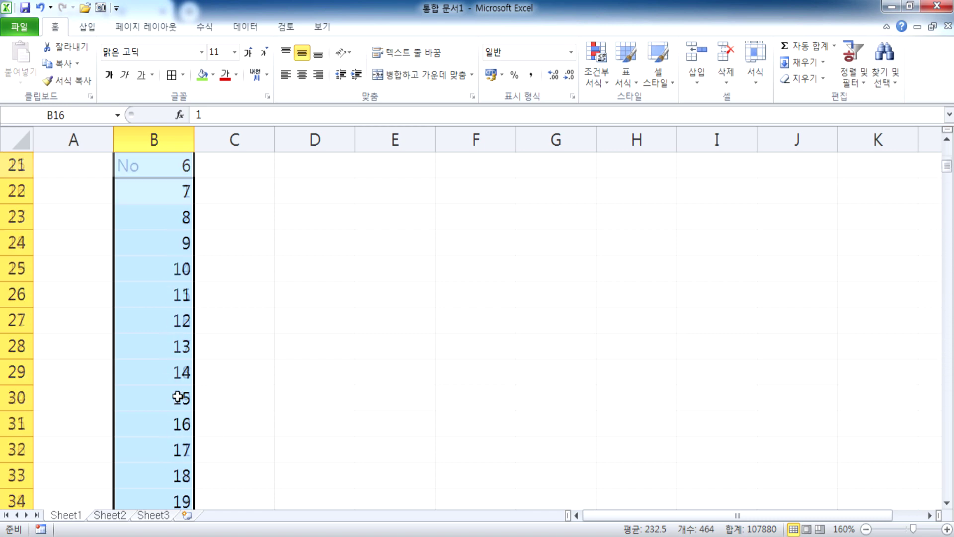
key(Delete)
click(137, 243)
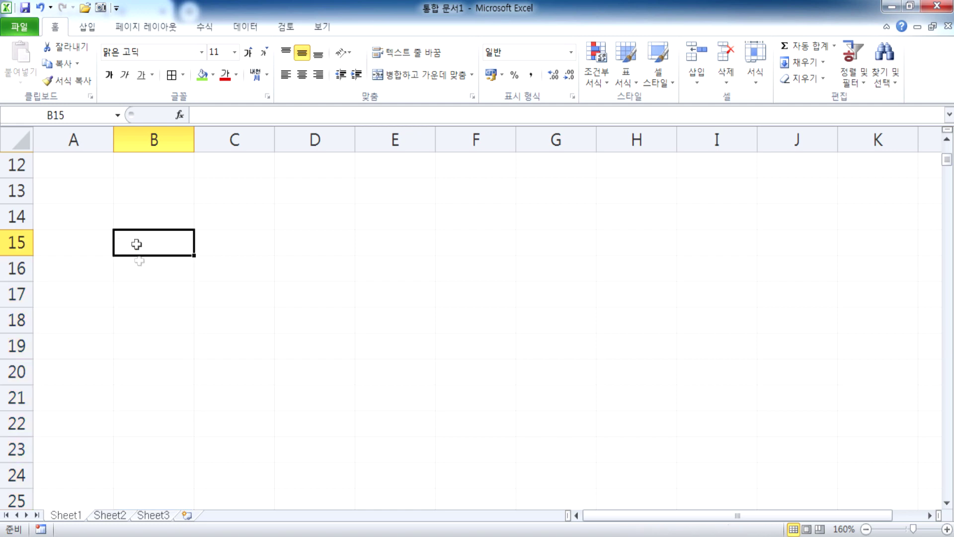
key(Delete)
scroll(148, 297, up, 4)
scroll(153, 385, down, 3)
click(163, 272)
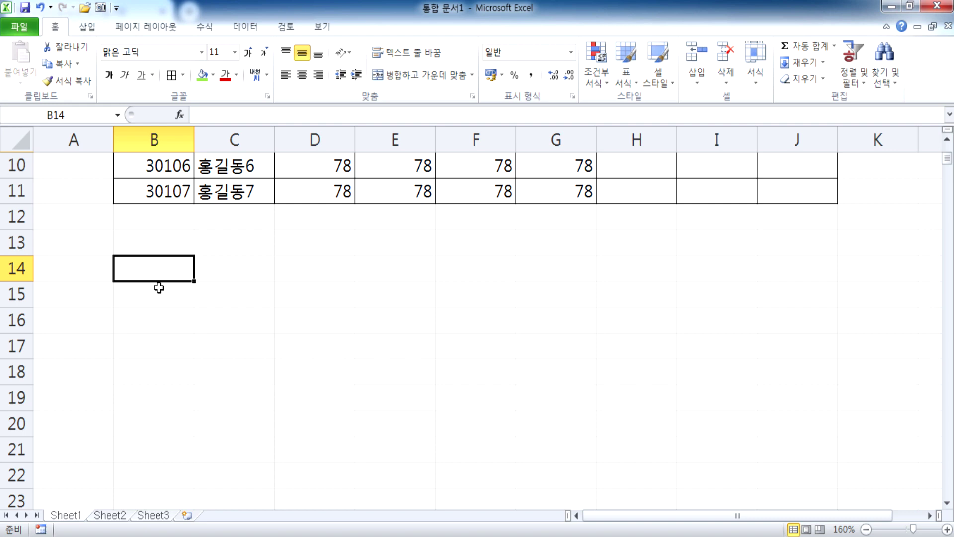
scroll(159, 288, up, 2)
scroll(158, 288, up, 1)
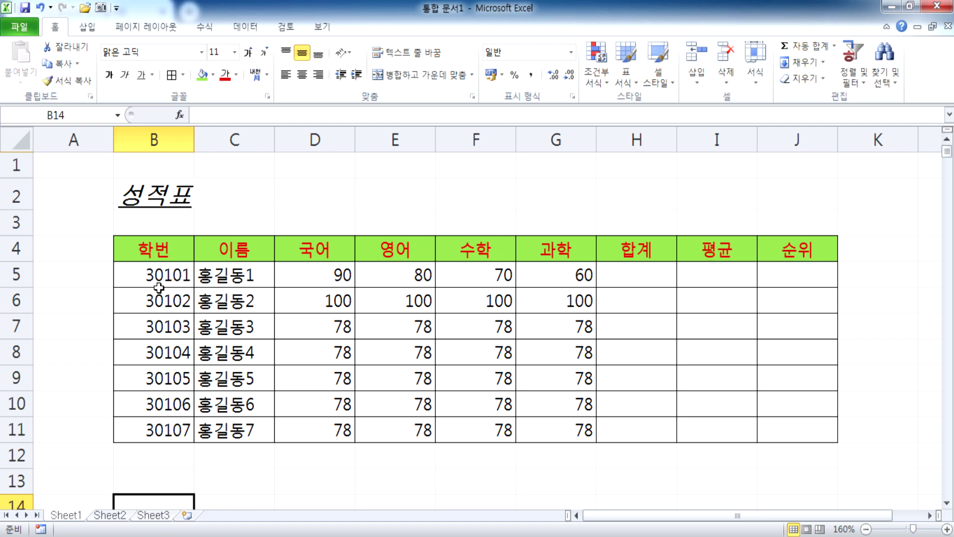
- Select the empty 합계 cells H5:H11, extend to the score block D5:H11, and finish on H5
click(615, 271)
drag(616, 272, 613, 430)
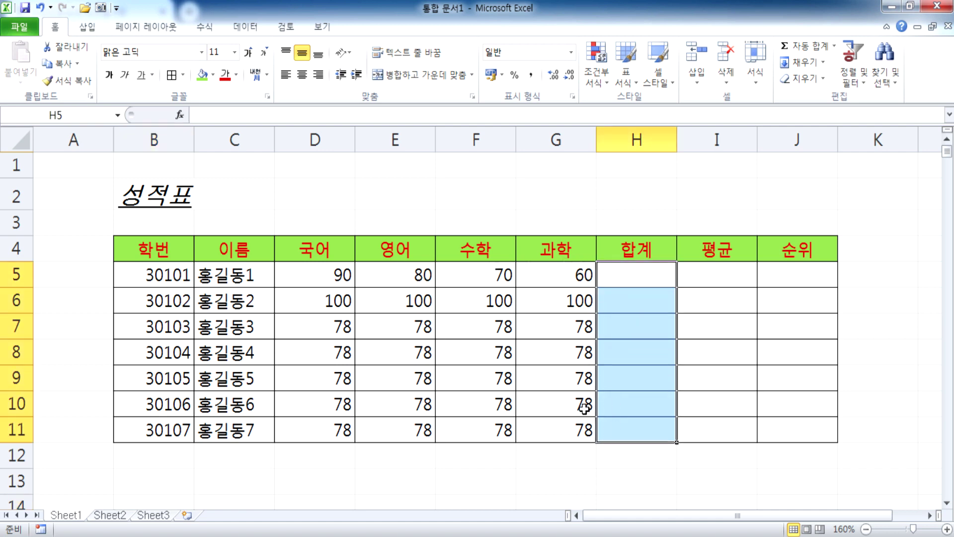
drag(304, 274, 614, 434)
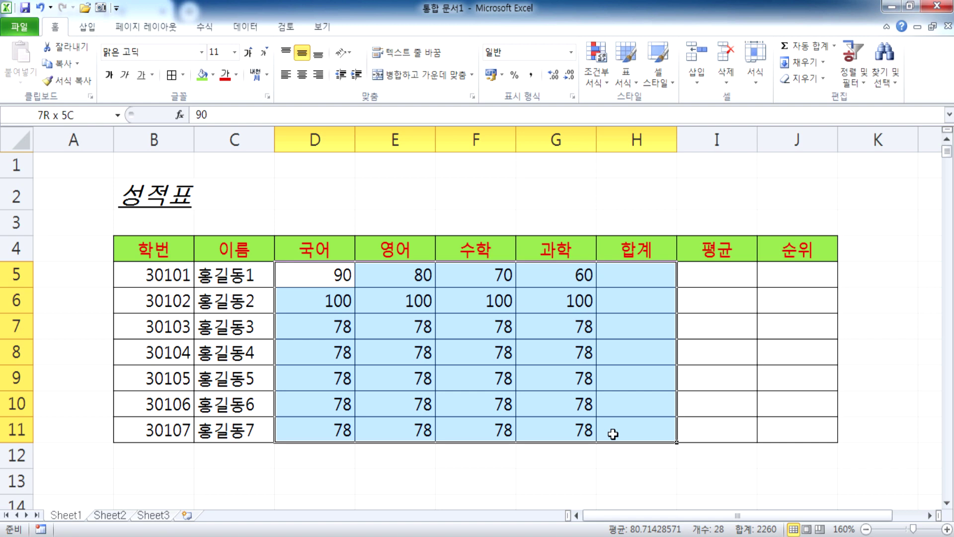
drag(613, 434, 613, 434)
click(658, 273)
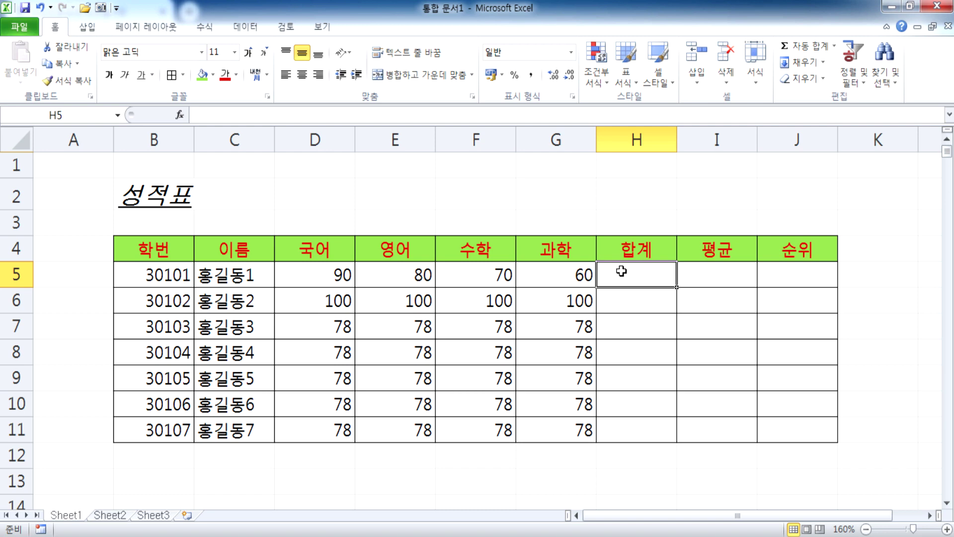
- Display the function library commands while the first empty 합계 cell H5 stays selected
scroll(621, 271, down, 1)
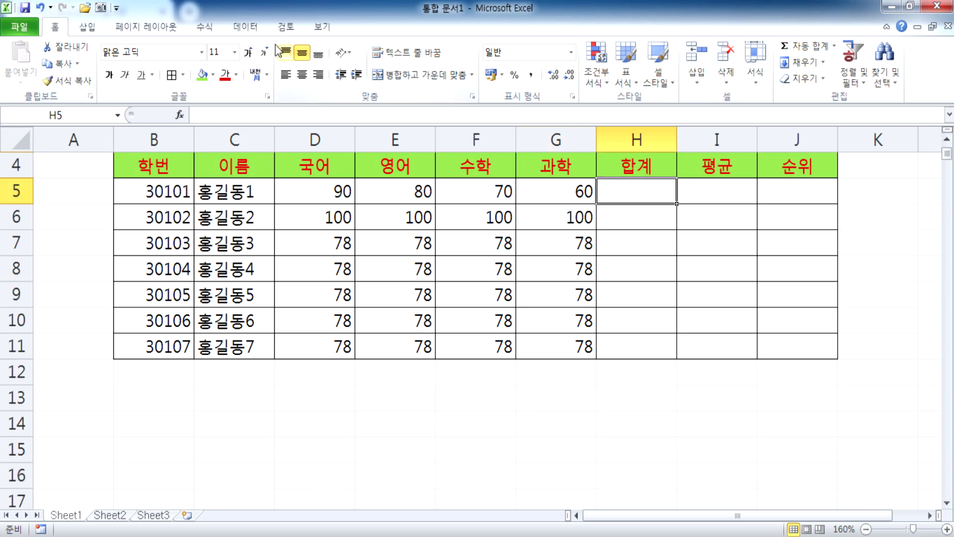
click(215, 33)
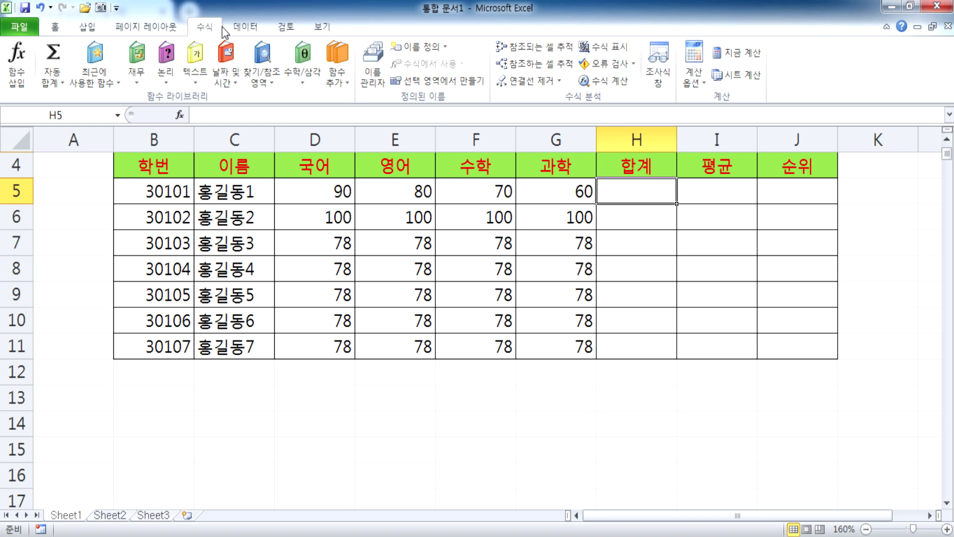
scroll(225, 33, up, 1)
click(207, 33)
- Switch to Notepad and start a new line with the word Function beneath the Delete note
key(alt+Tab)
scroll(273, 340, down, 3)
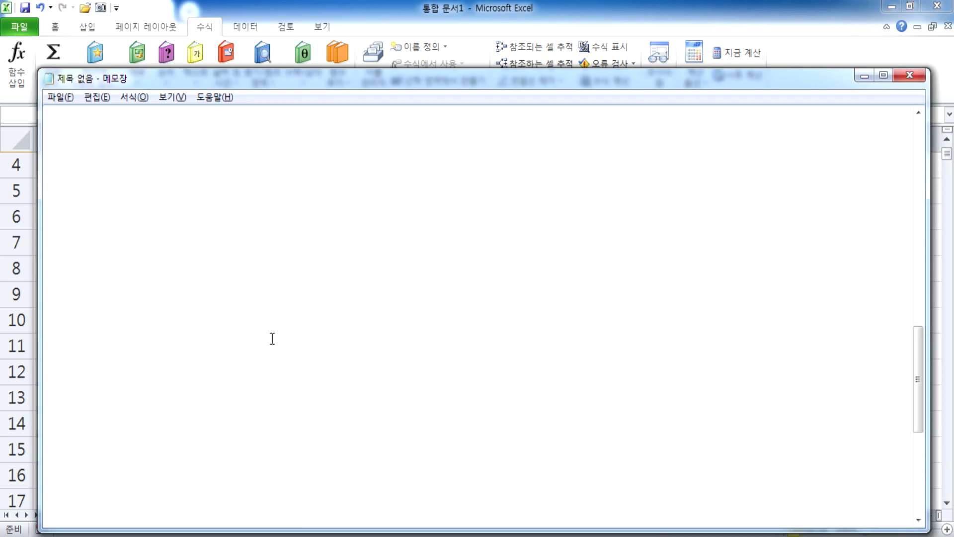
scroll(201, 202, up, 1)
click(195, 211)
text(ㅎ)
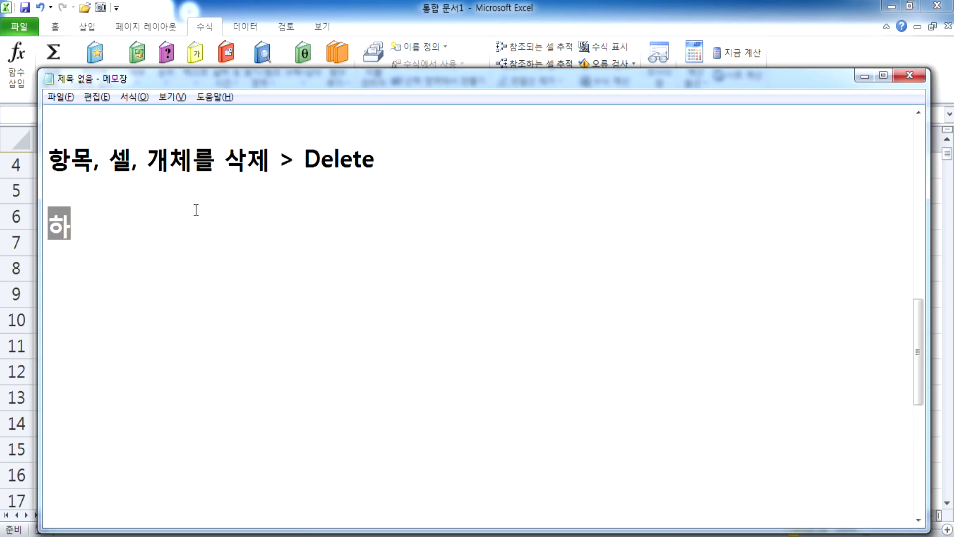
key(BackSpace)
text(Fu)
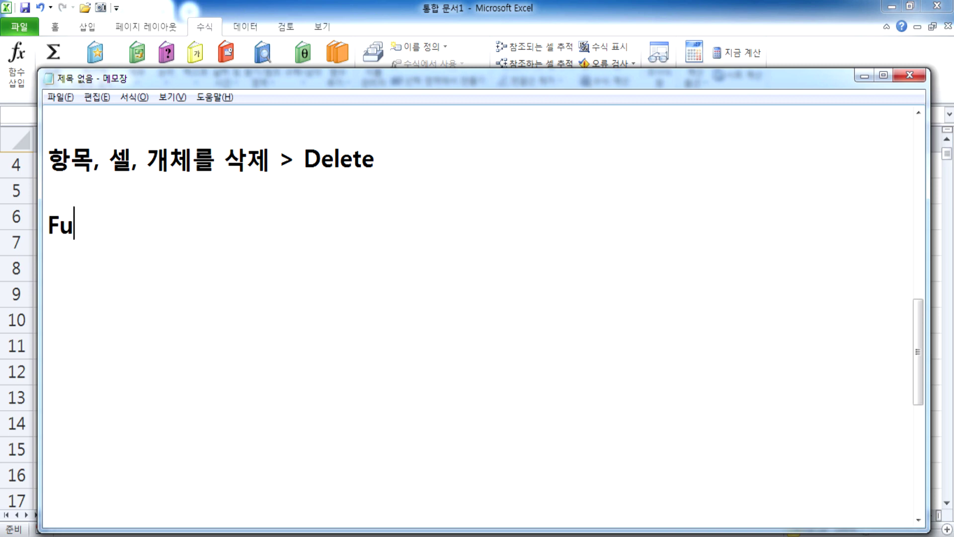
text(nction)
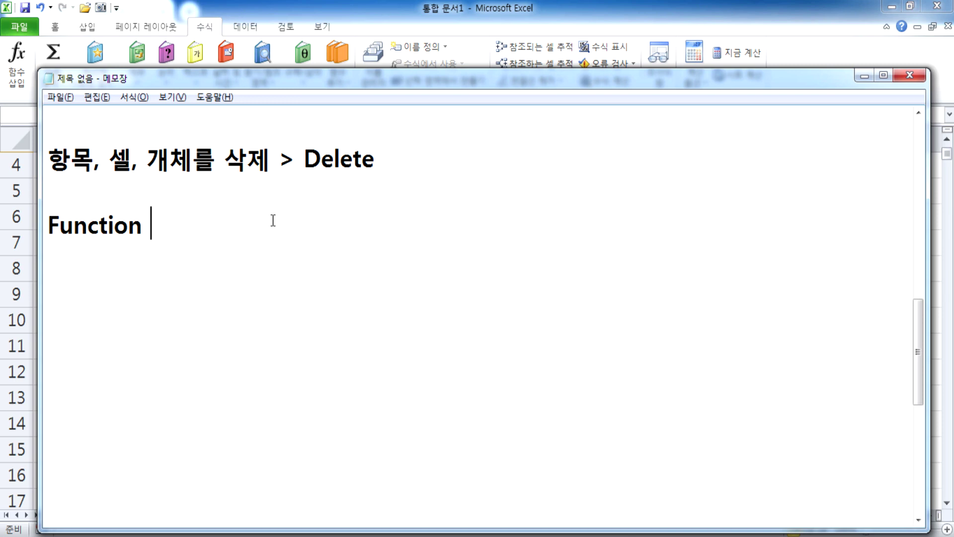
- Complete the Function line with "= 기능 = 함수" and begin a new line
text(= 거)
text(능)
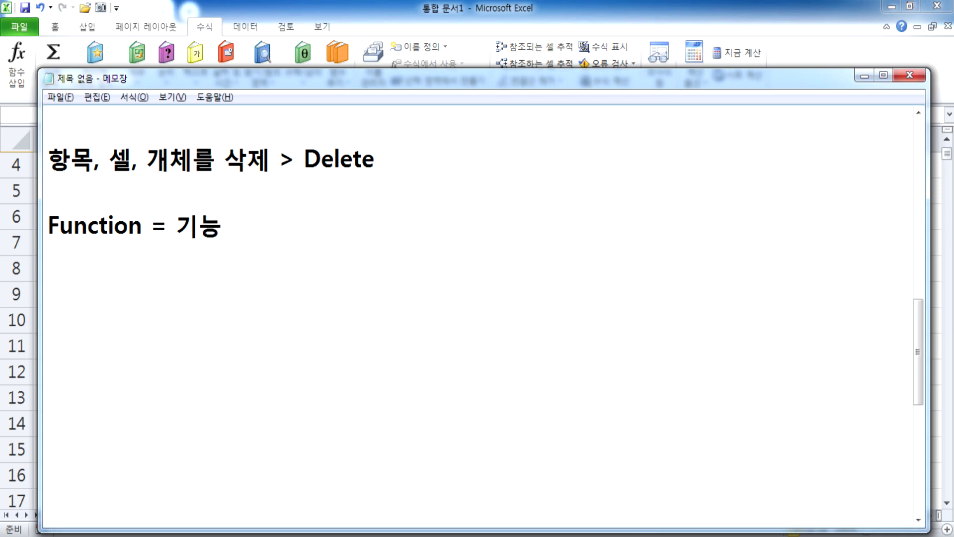
text(=)
text(함수)
key(Return)
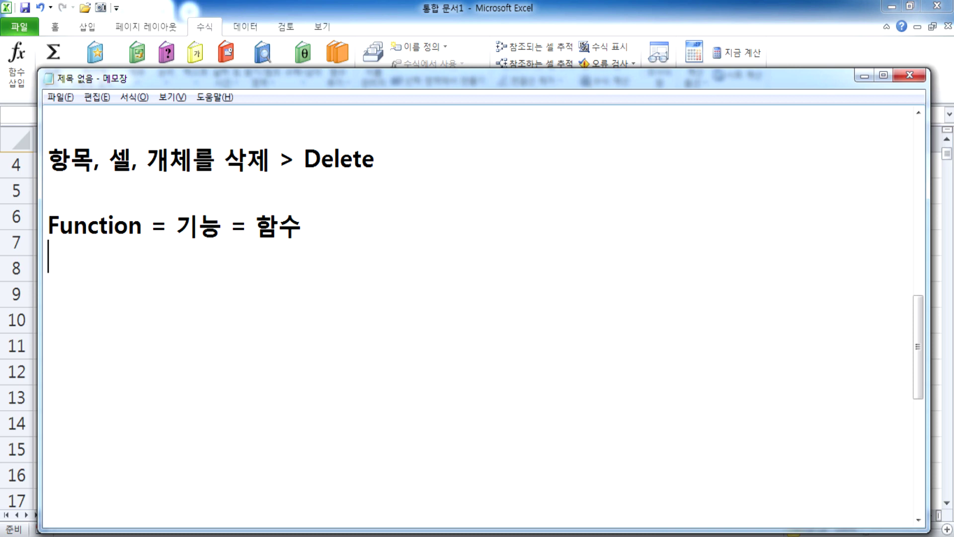
- Write the definition "이미 정해놓고 사용하는 것" beneath the Function line and begin a new line
text(이미)
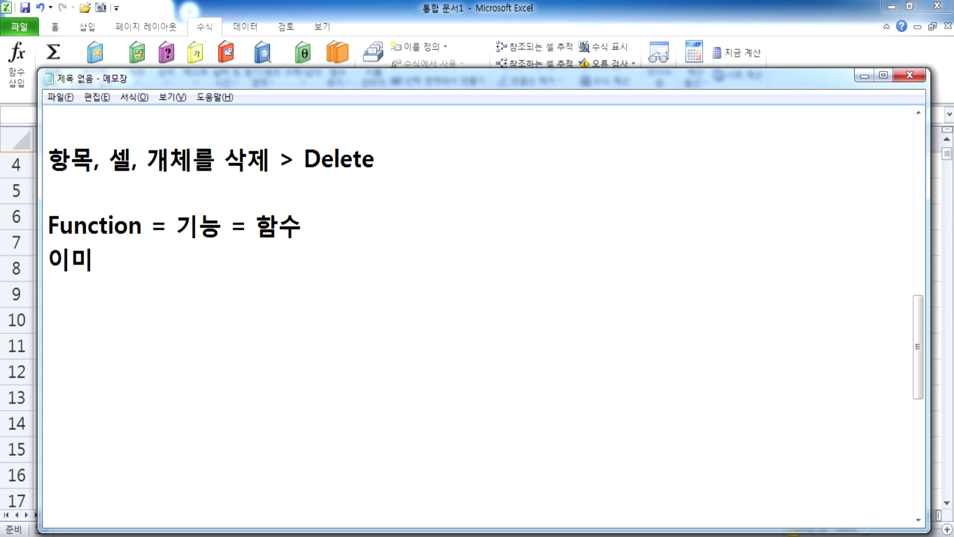
text( 정해놓고 )
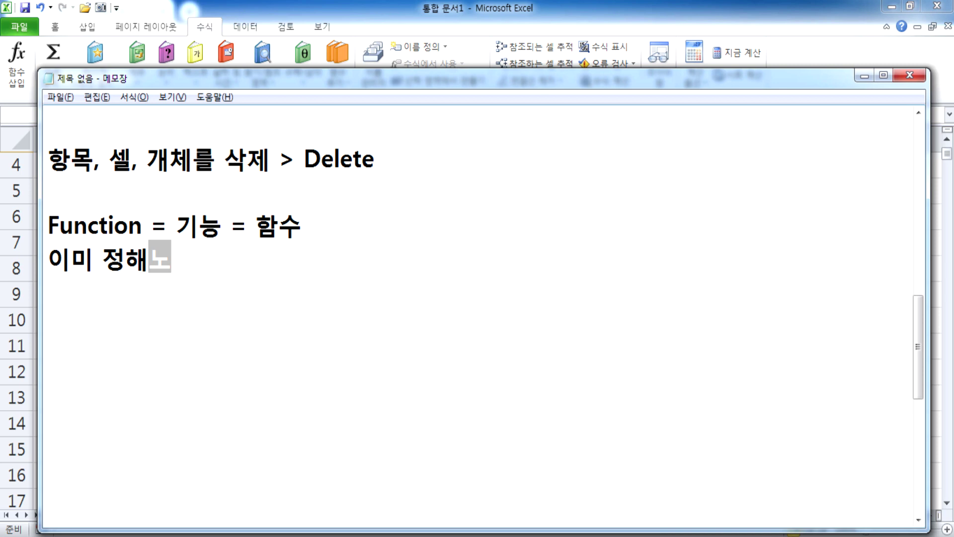
text(사용하는 것)
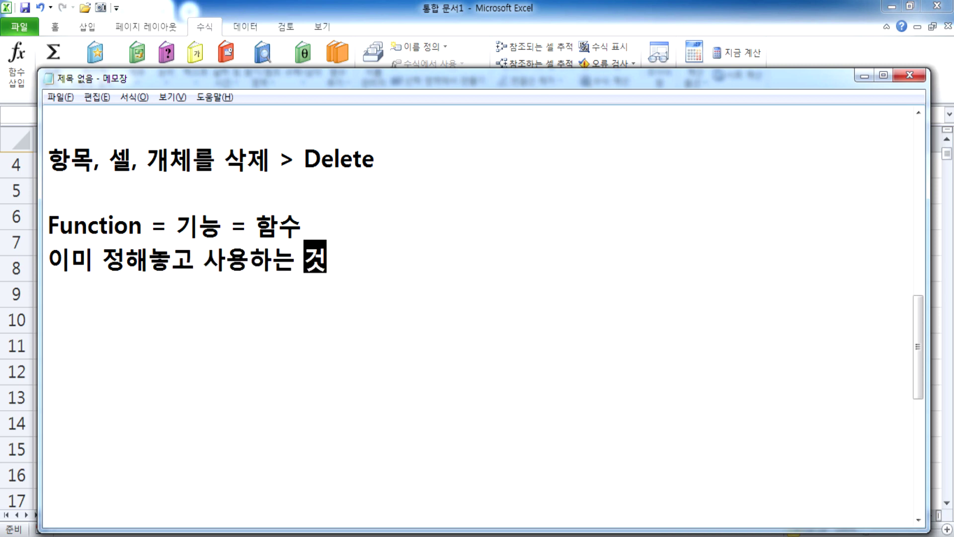
key(Return)
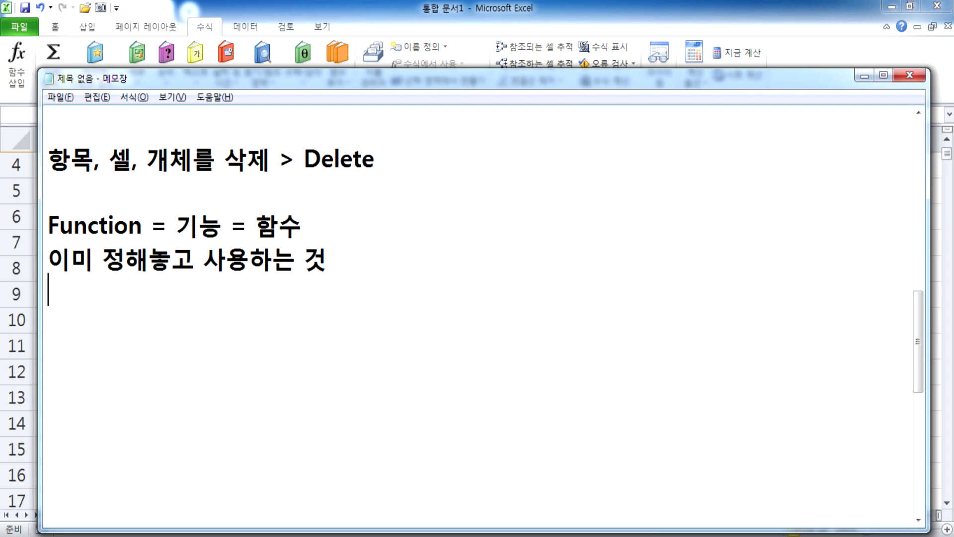
- Add the example line "=SQRT(4) : 4의 제곱근 = 2" beneath the definition and begin a new line
text(=SQ)
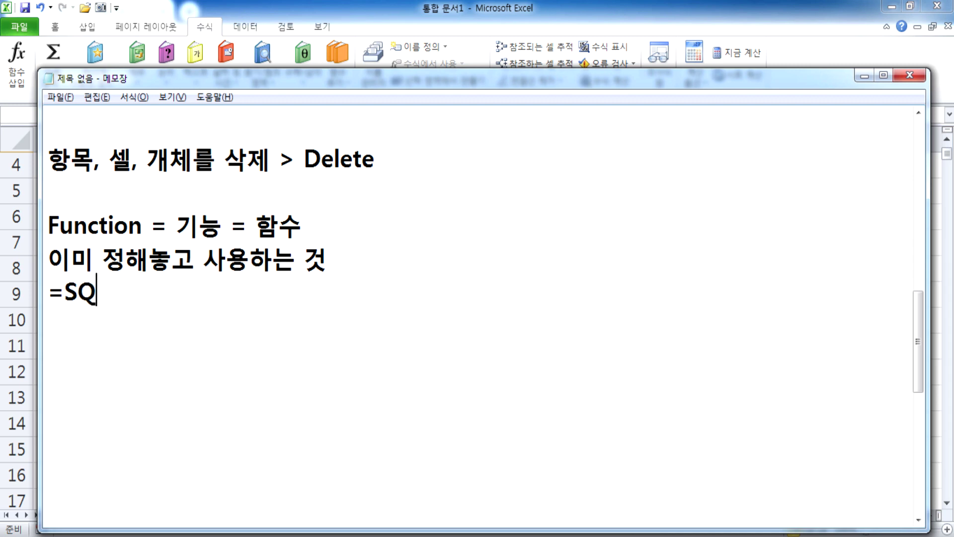
text(RT(4)
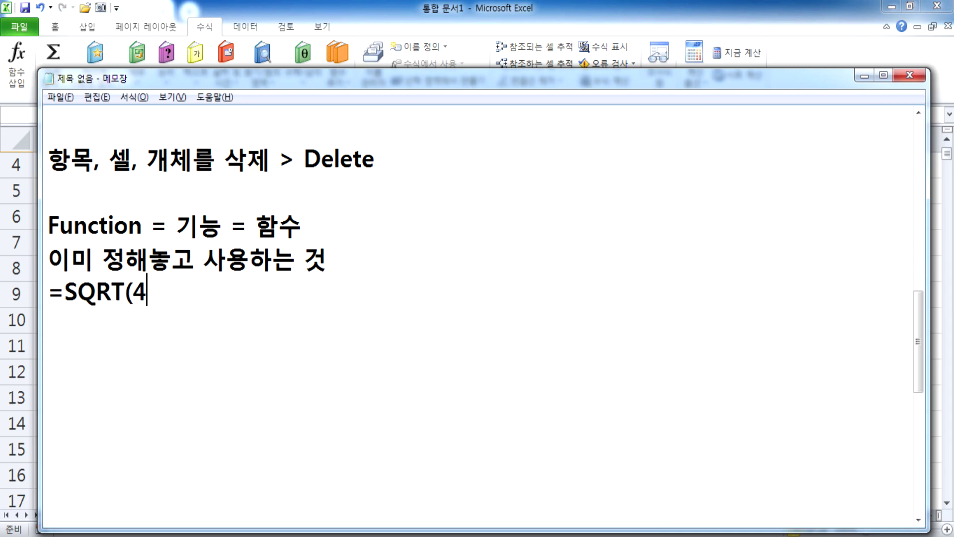
text() : 4DML)
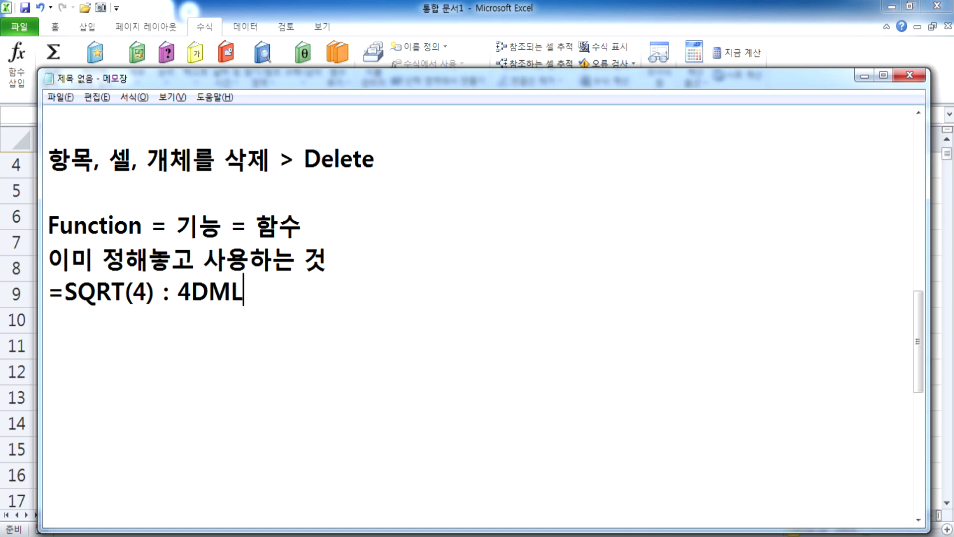
key(BackSpace)
key(BackSpace)
text(위)
key(BackSpace)
key(BackSpace)
text(의 제곱근 = 21)
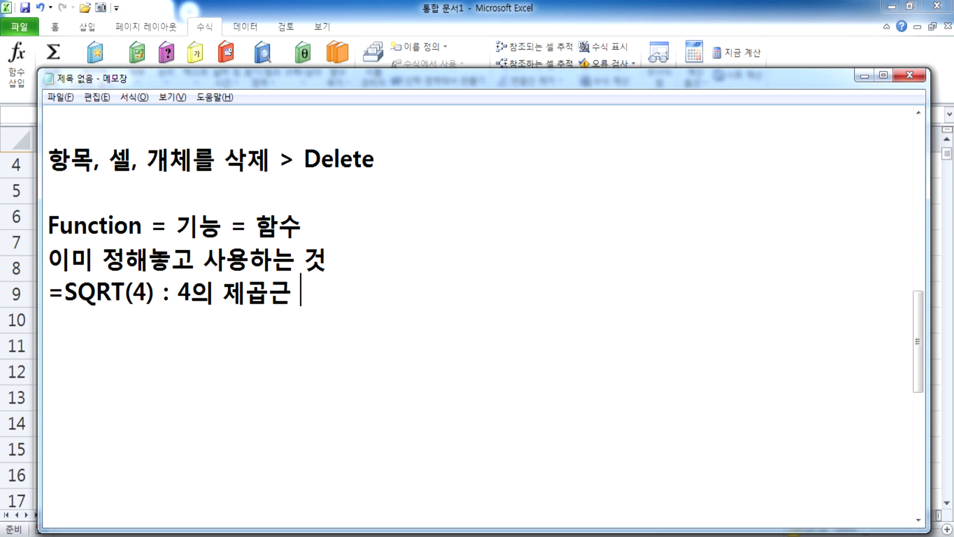
key(BackSpace)
key(Return)
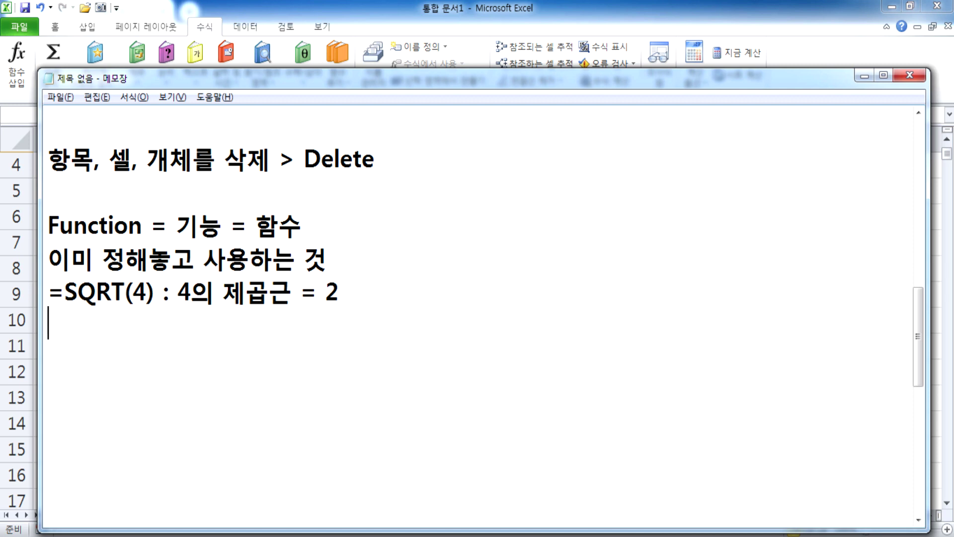
- Write a second example formula, =SQRT(65465465.687687), beneath the SQRT(4) line
text(=SQ)
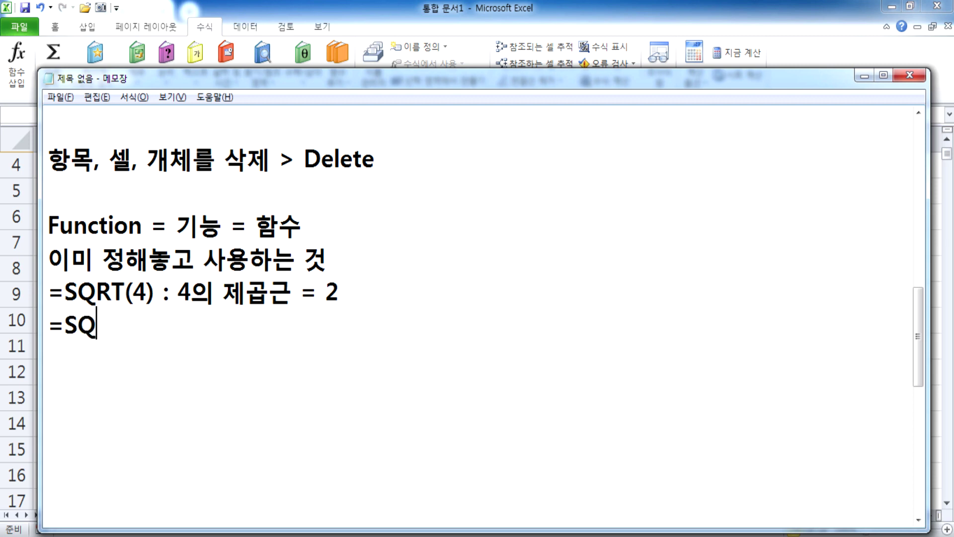
text(RT(65465465)
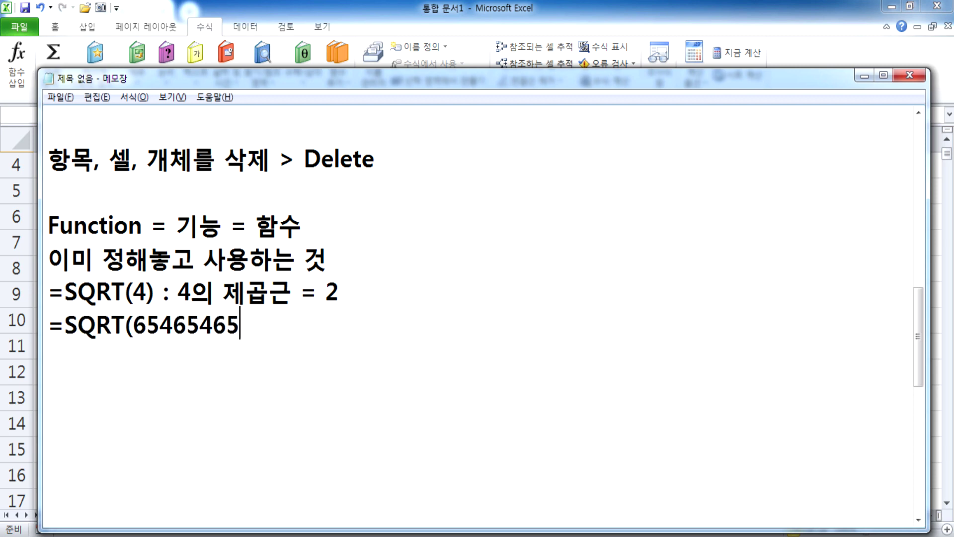
text(.687687))
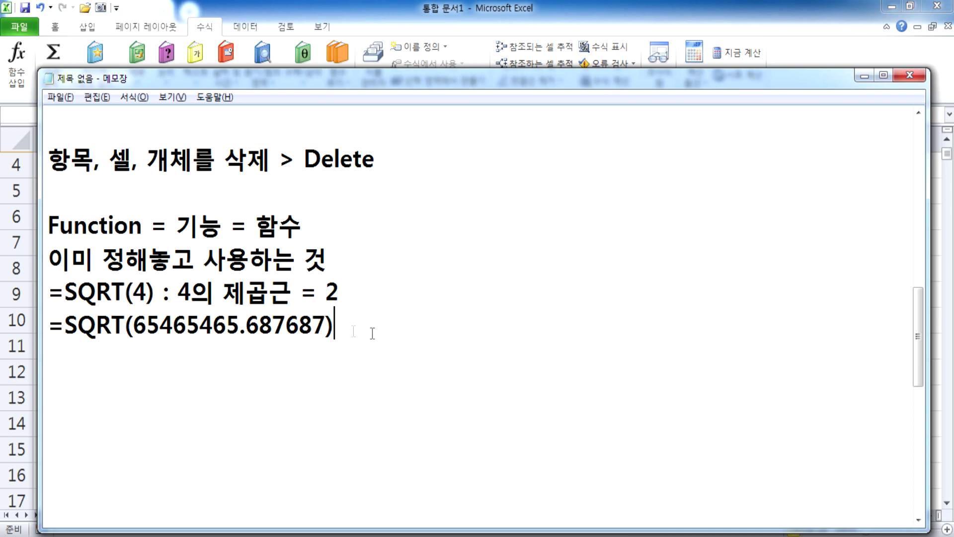
- Copy the formula =SQRT(65465465.687687) from the notes into cell C13 of the Excel sheet, enter it and reselect C13
drag(372, 332, 1, 332)
key(ctrl+c)
click(382, 23)
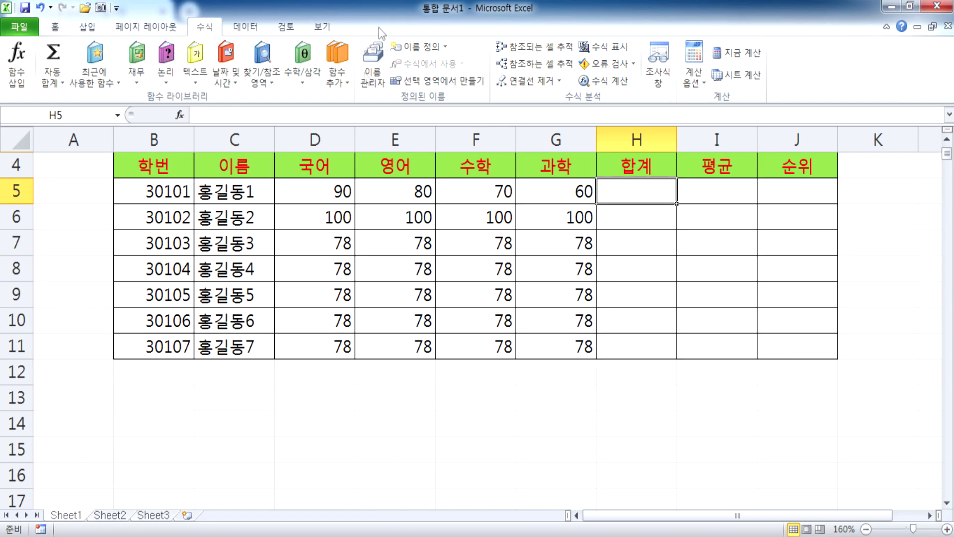
double_click(241, 398)
key(ctrl+v)
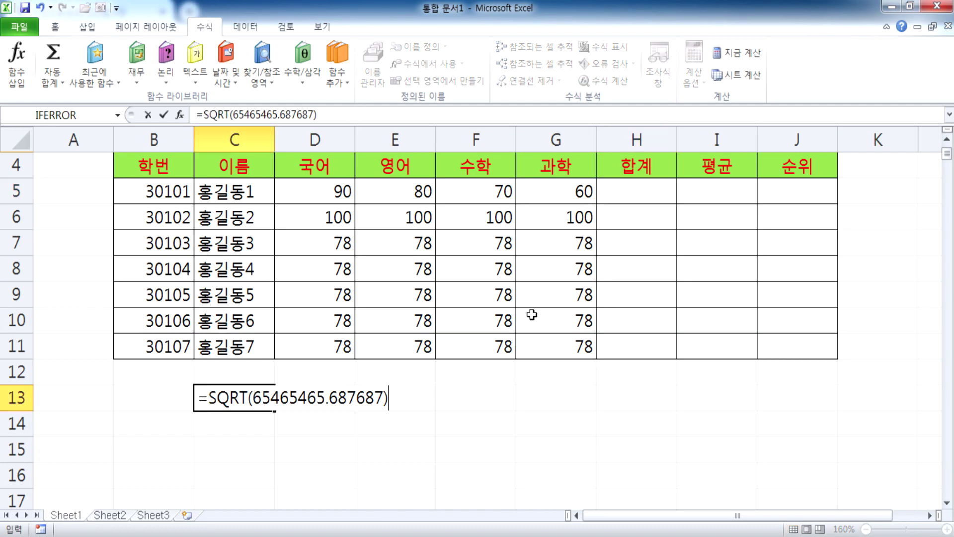
scroll(502, 308, down, 1)
key(Return)
click(250, 322)
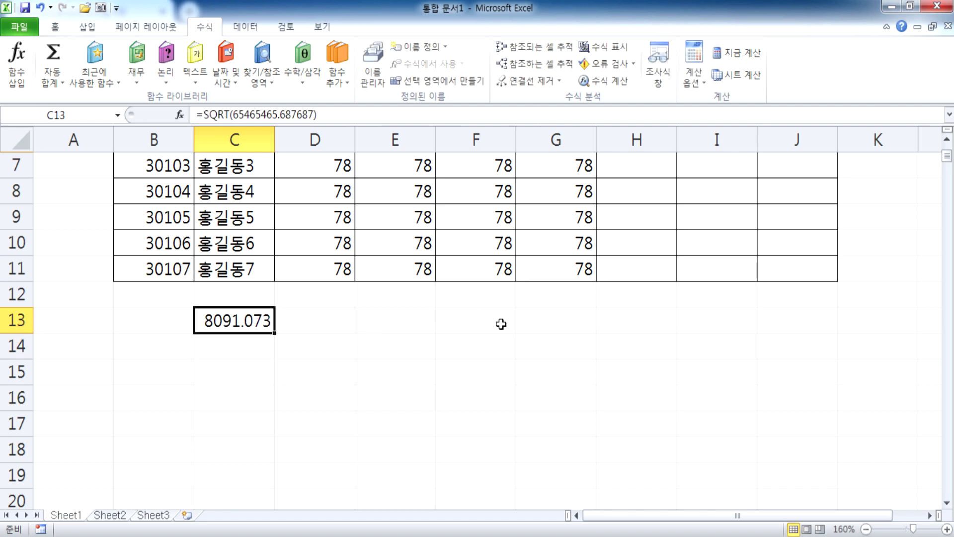
- Open the SQRT formula in C13 for in-cell editing to examine how it is written
key(F2)
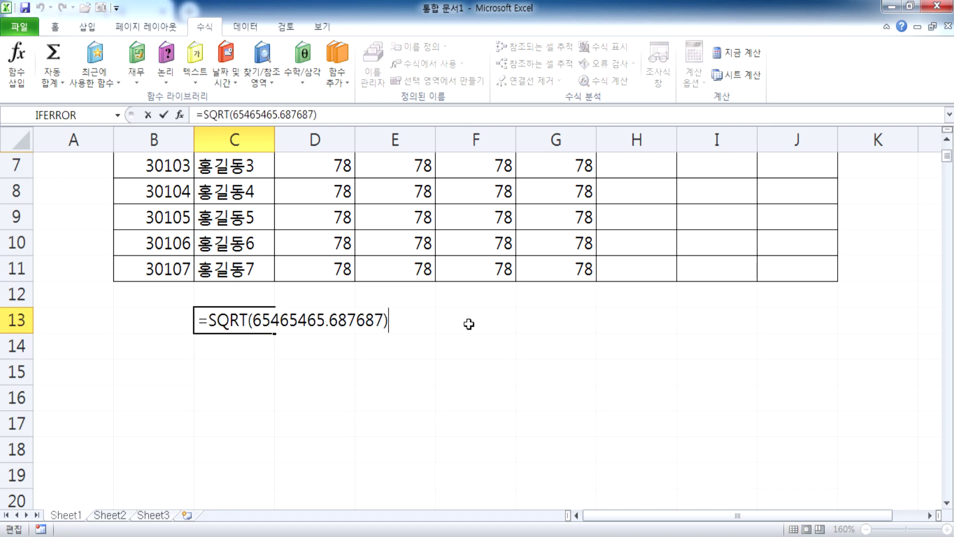
key(Escape)
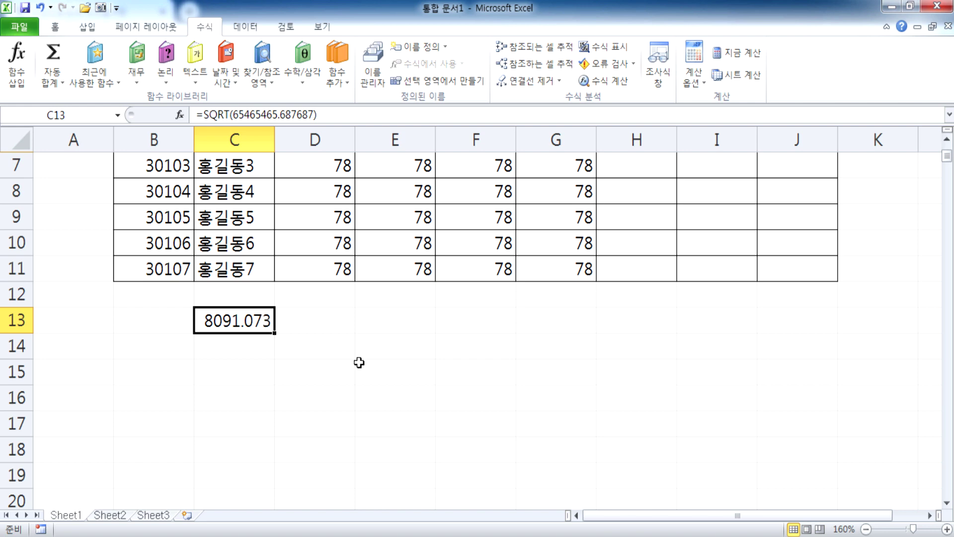
key(F2)
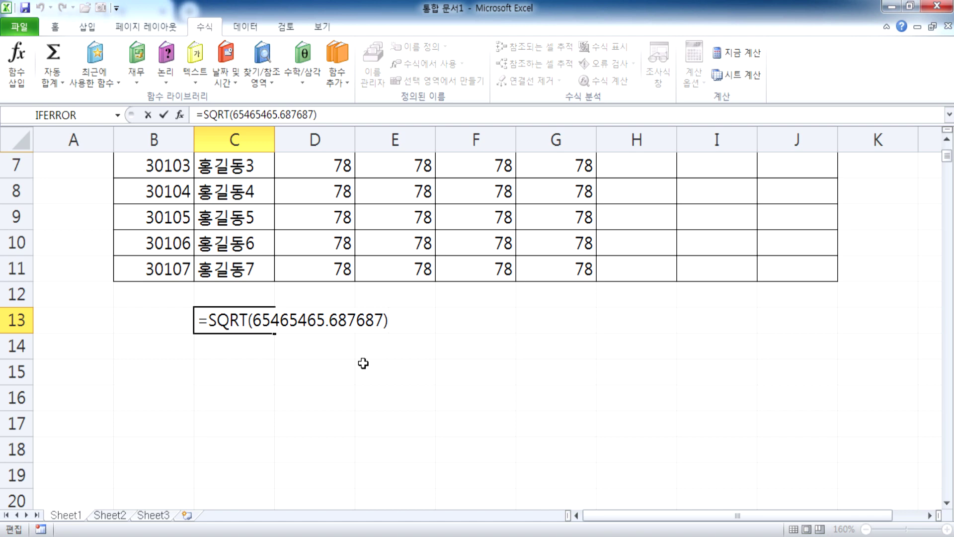
- Return to the Notepad notes, highlight 기능 in the Function line, and add a blank line below the SQRT examples
key(alt+Tab)
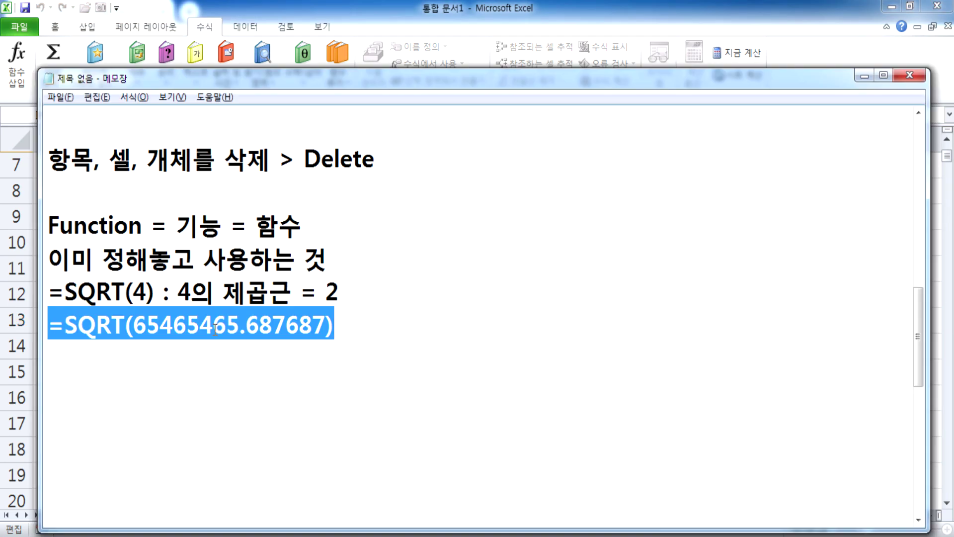
click(200, 358)
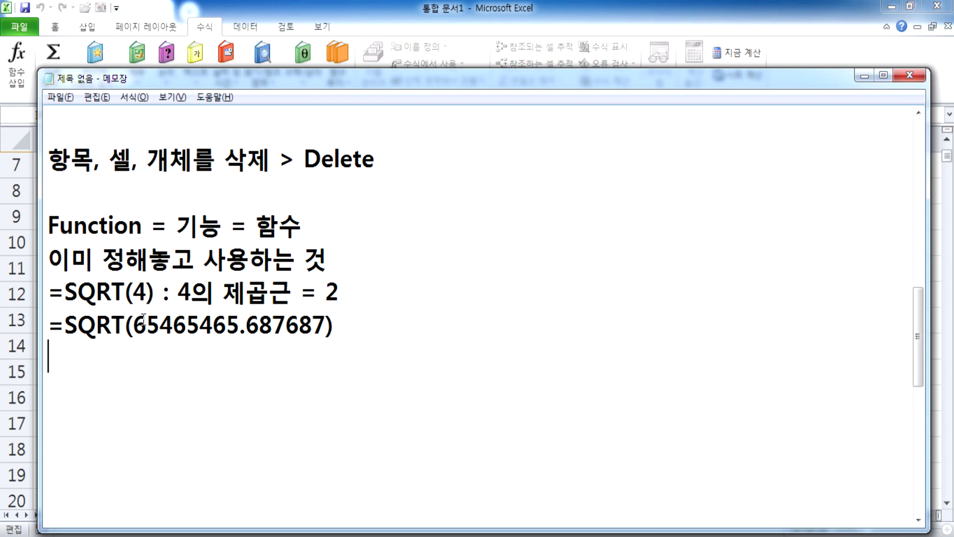
drag(175, 226, 215, 228)
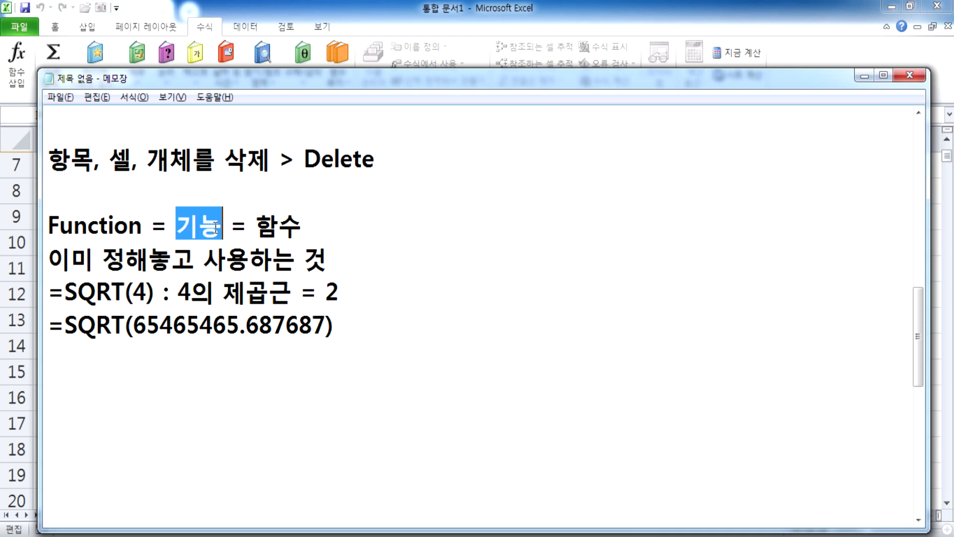
click(149, 361)
key(Return)
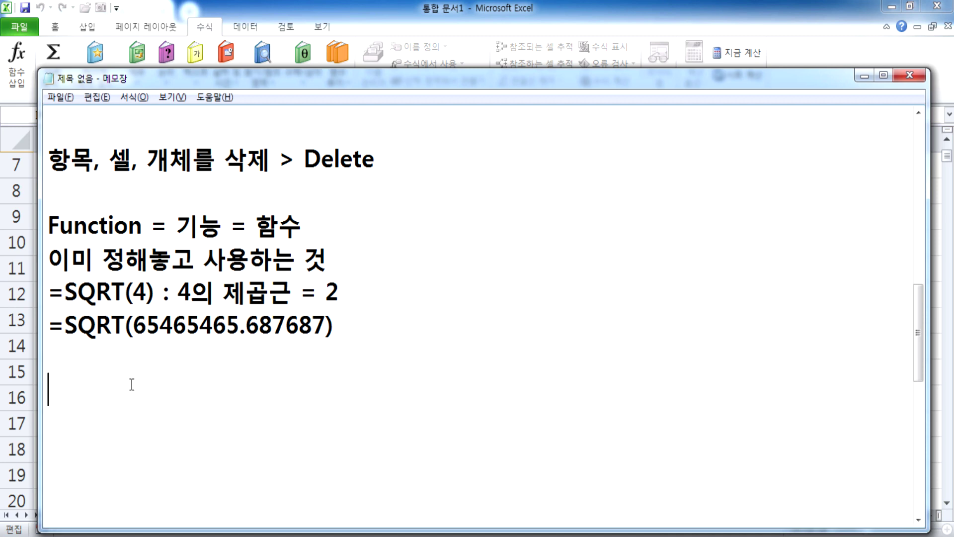
- Copy the result in Excel cell C13 and paste it after " = " at the end of the =SQRT(65465465.687687) line in Notepad
key(alt+Tab)
key(Return)
click(251, 323)
key(ctrl+c)
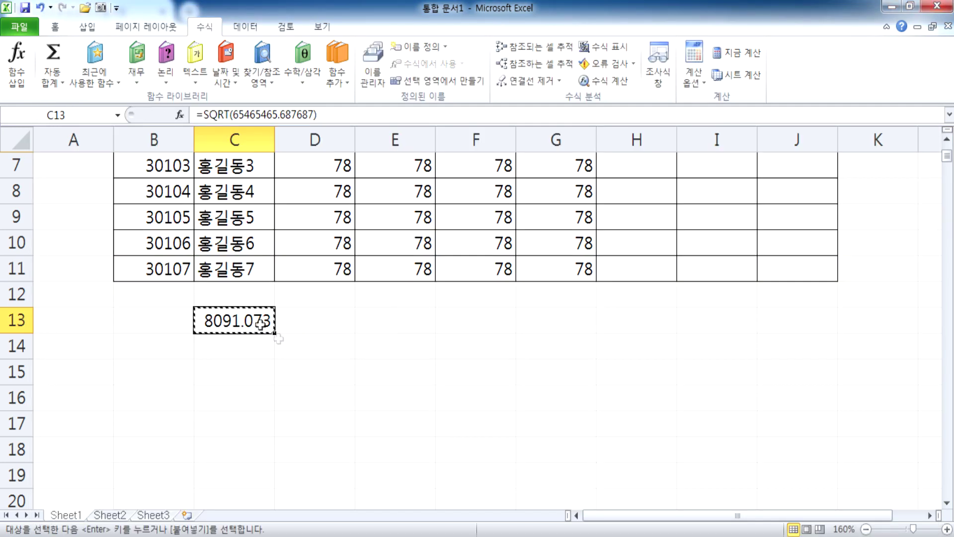
key(alt+Tab)
click(360, 326)
text(=SQRT(65465465.687687) =)
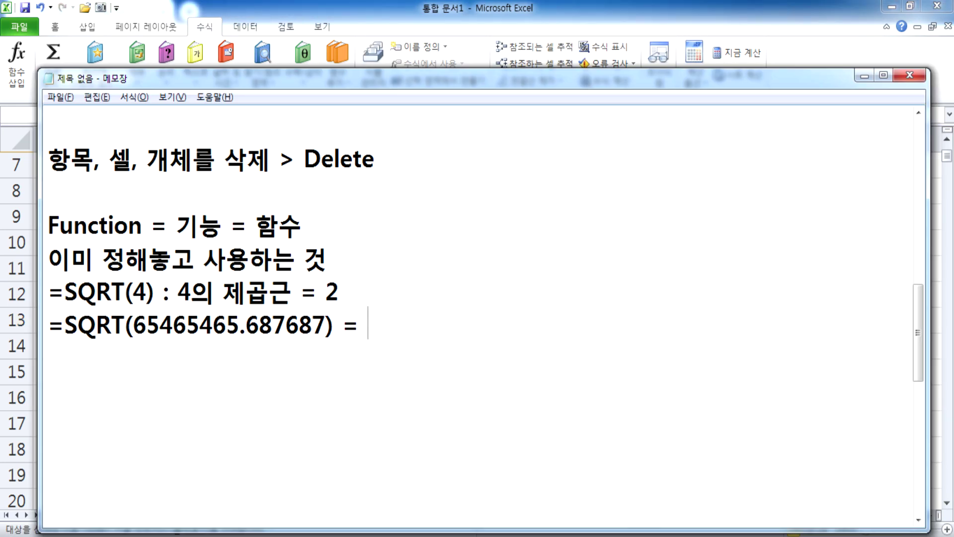
key(ctrl+v)
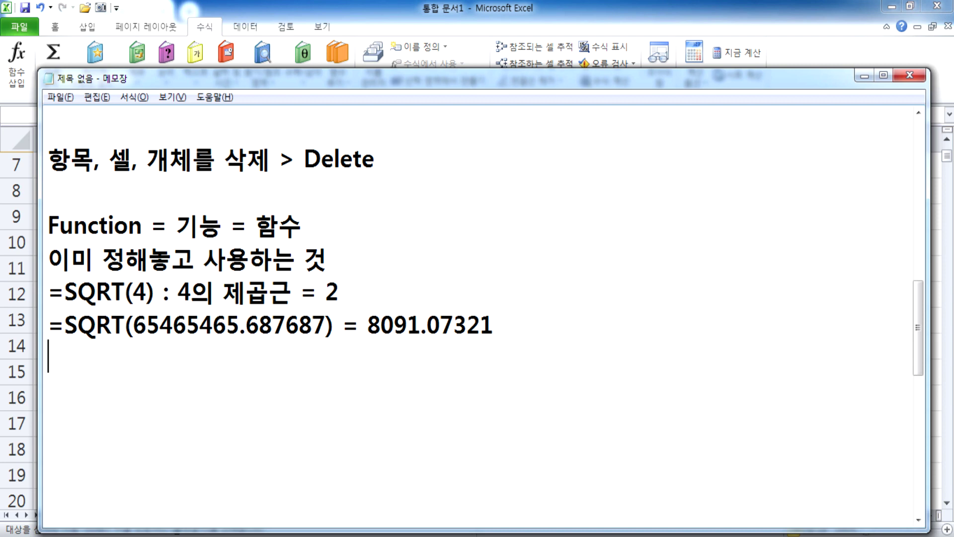
- Switch back to Excel, clear the copy outline and select C13 again
key(alt+Tab)
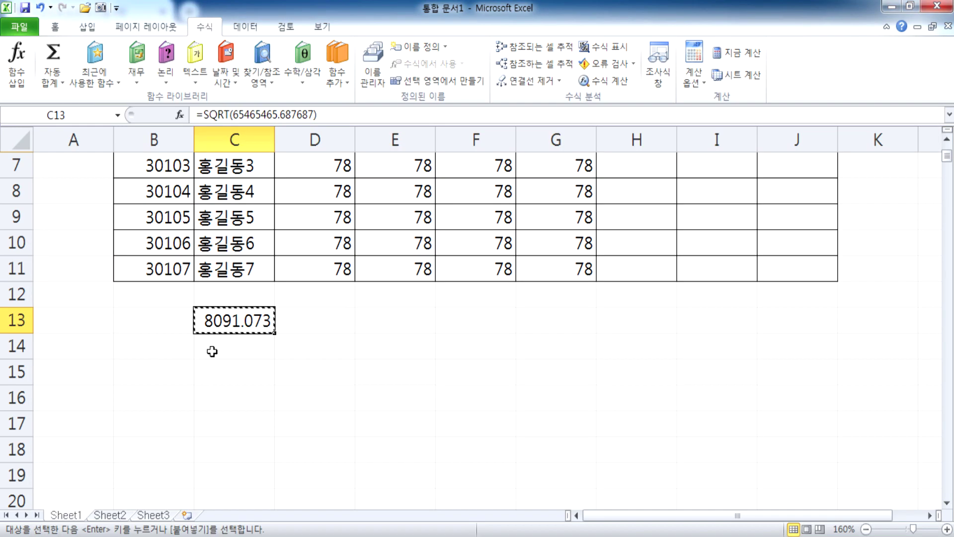
click(222, 352)
click(233, 322)
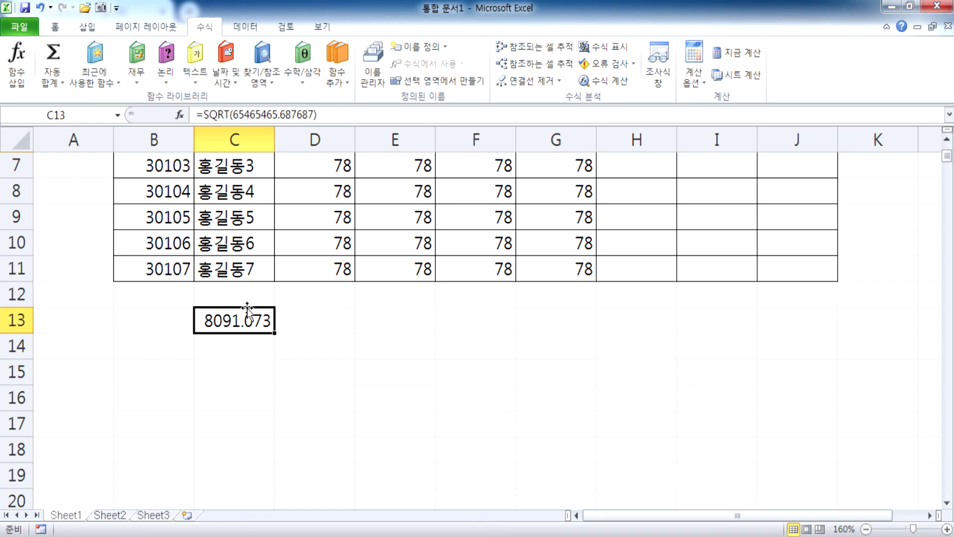
- Clear C13 and insert the ROMAN function from the math and trigonometry functions with Number 123
key(Delete)
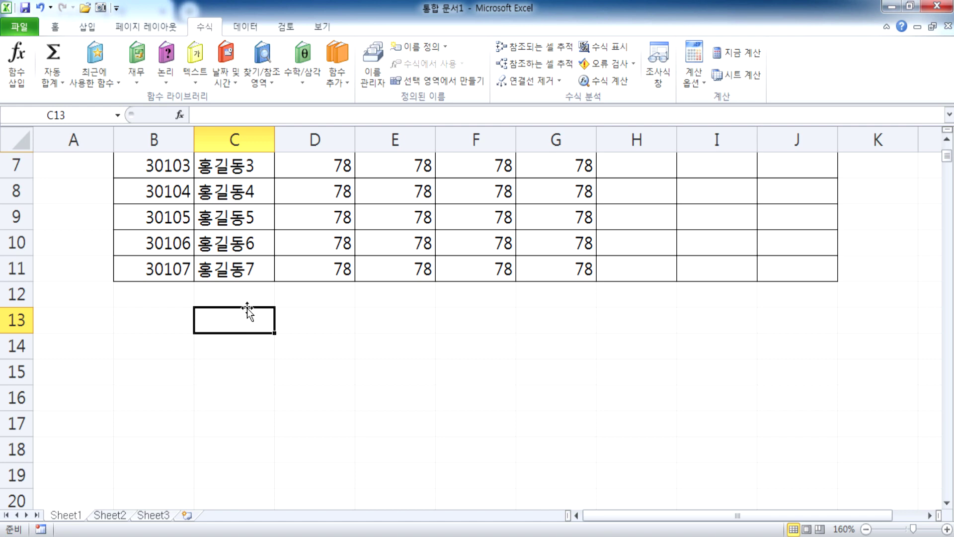
click(302, 79)
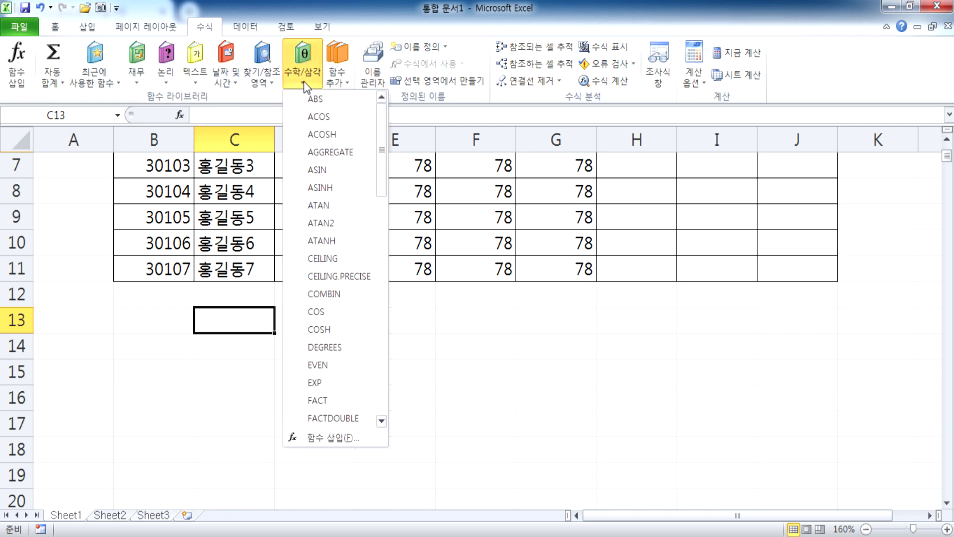
scroll(344, 249, down, 2)
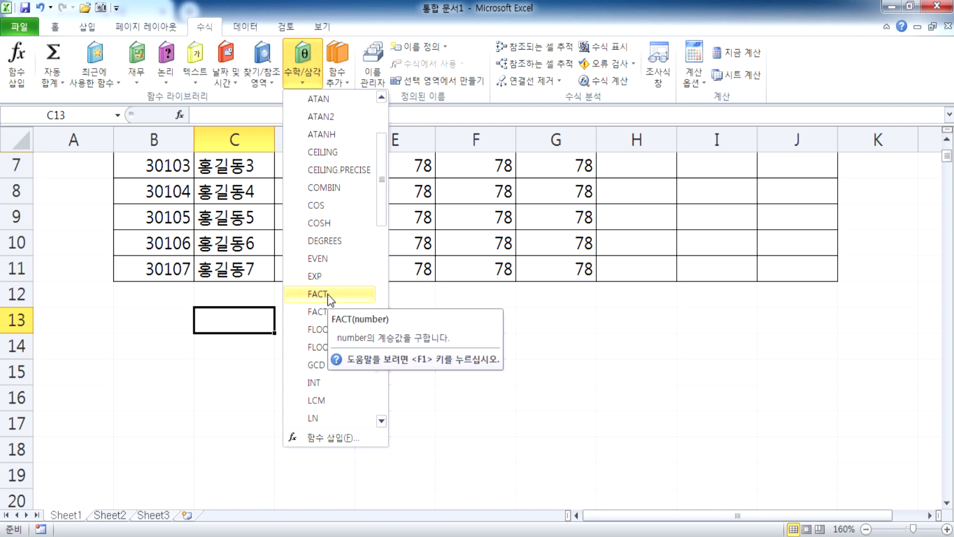
scroll(343, 291, down, 3)
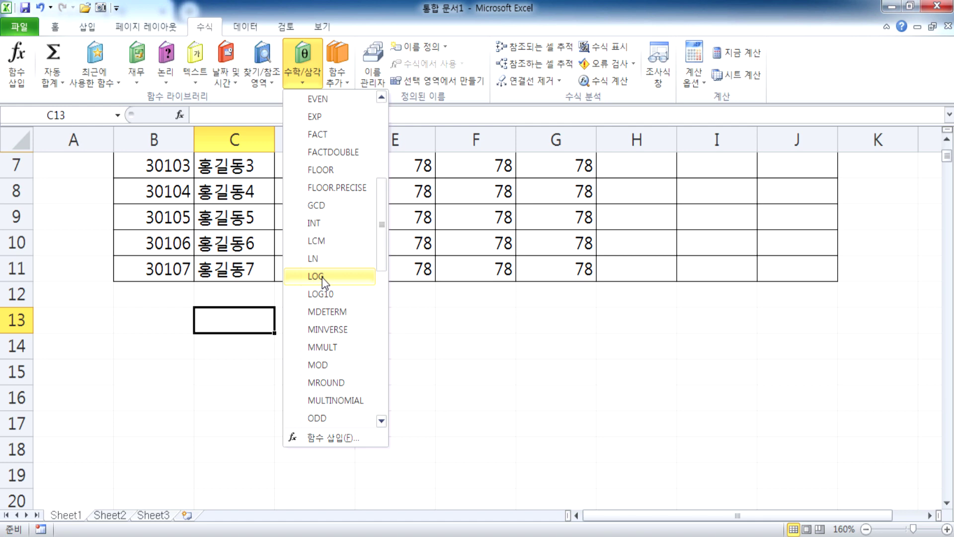
scroll(326, 289, down, 4)
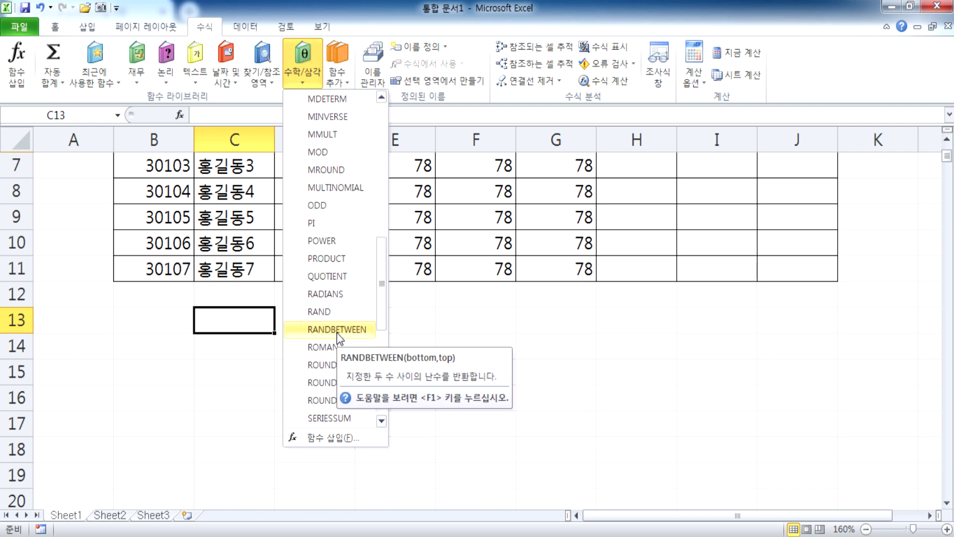
scroll(347, 336, down, 3)
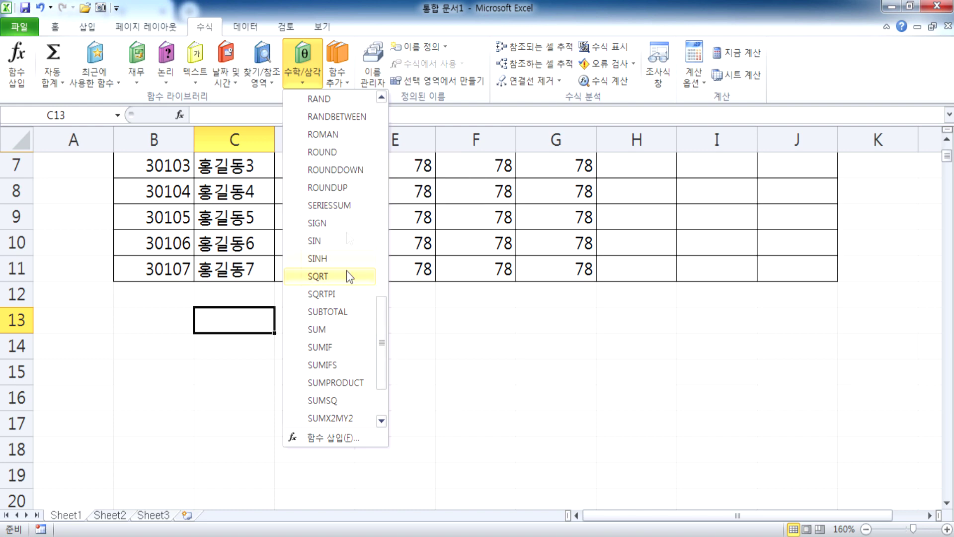
click(317, 133)
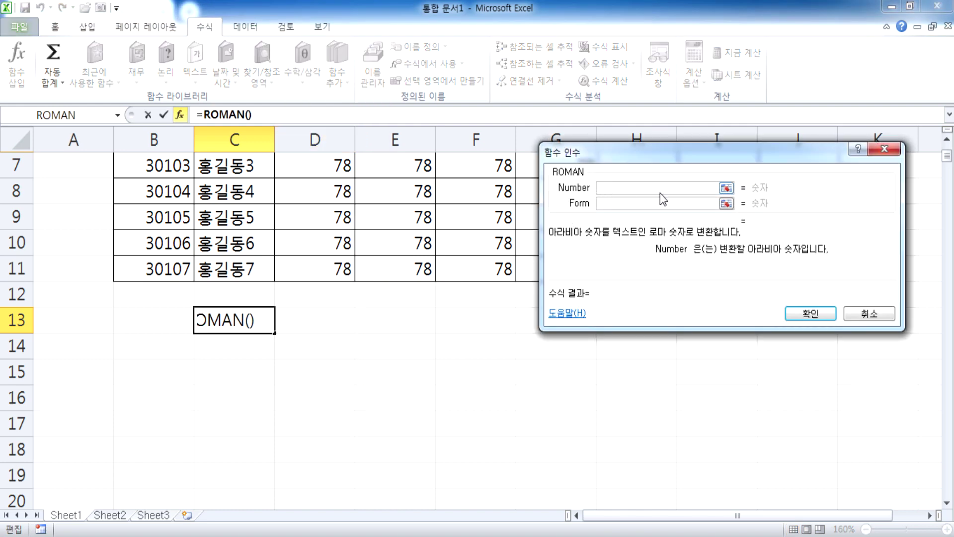
text(123)
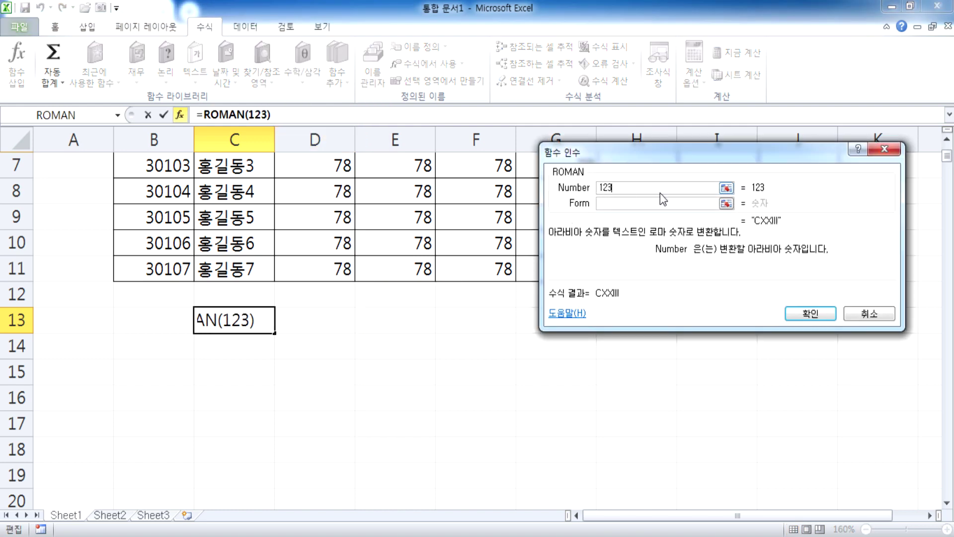
click(810, 313)
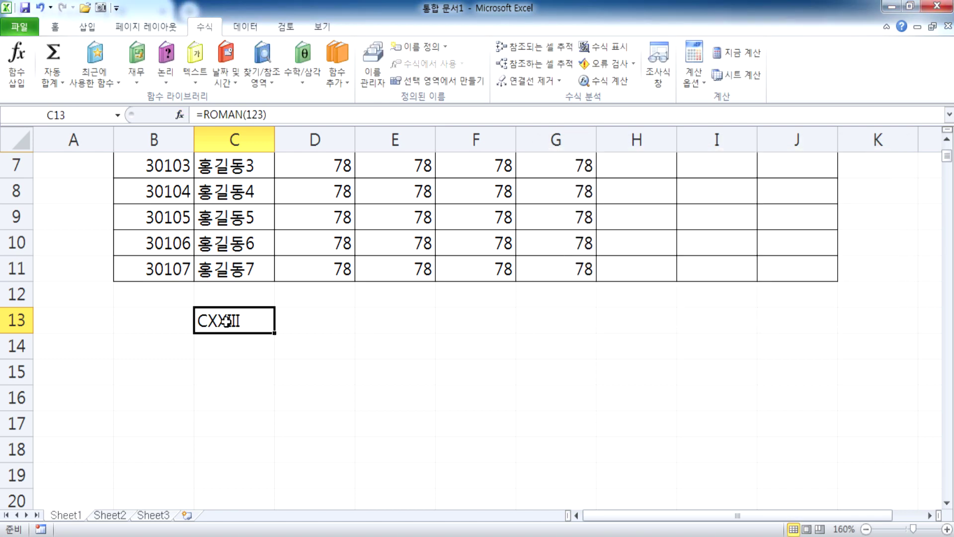
- Examine the ROMAN formula in C13 and change its number to 153
key(F2)
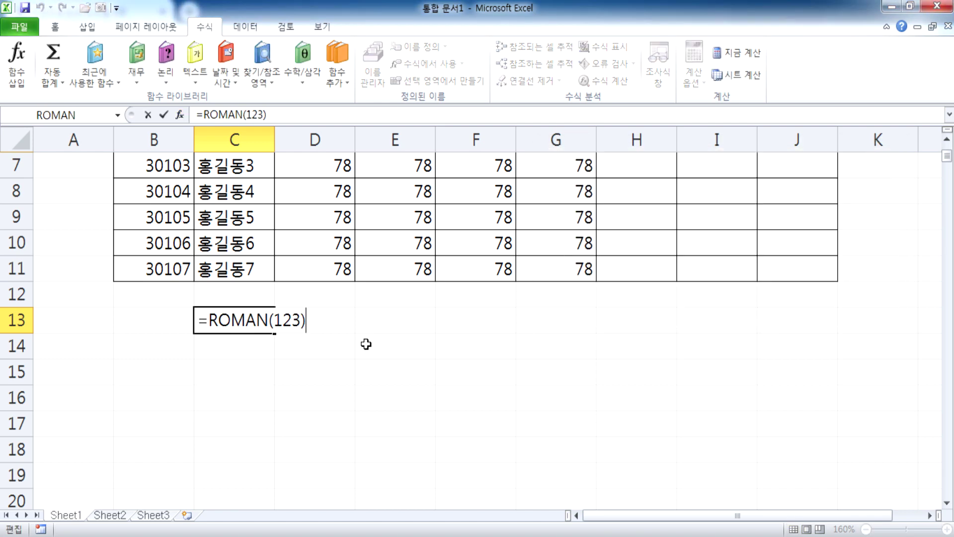
key(Escape)
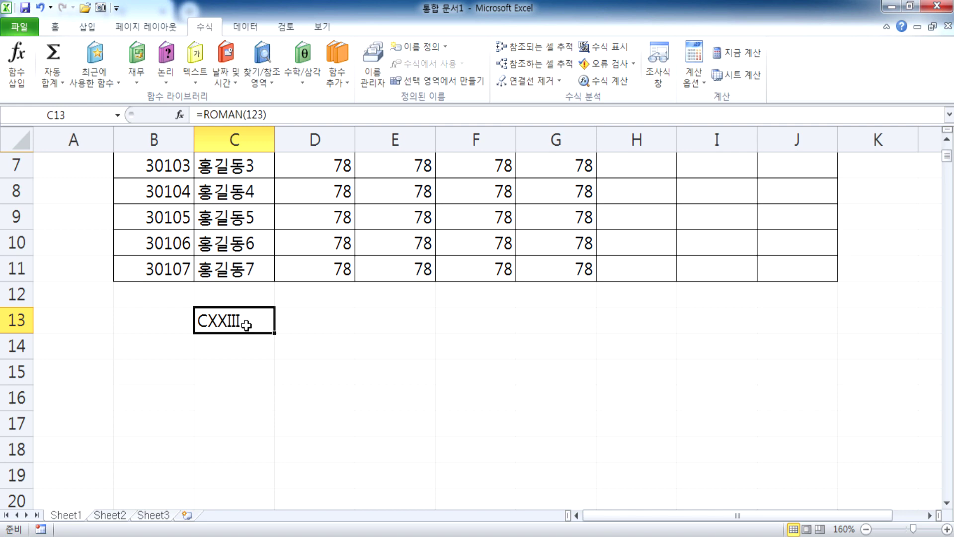
double_click(217, 321)
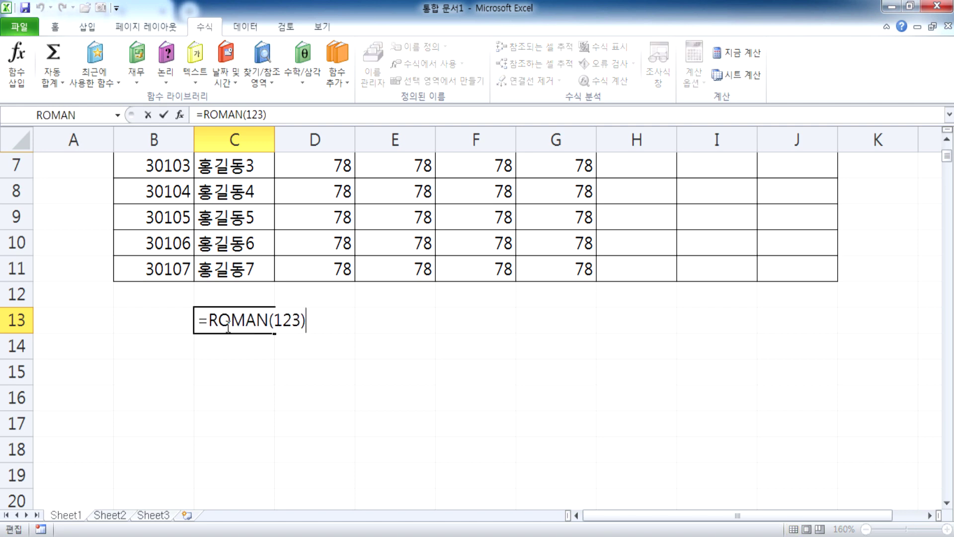
drag(279, 320, 289, 320)
text(5)
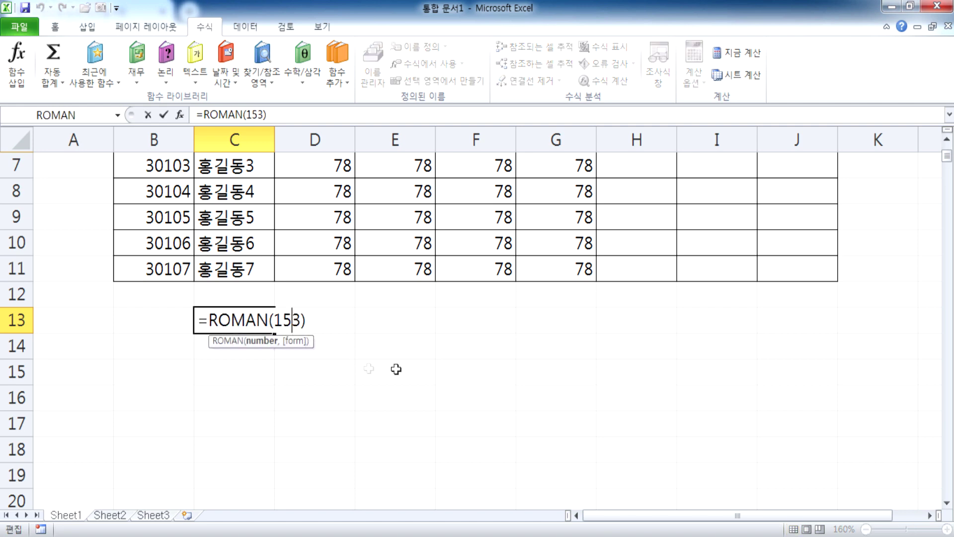
key(Return)
key(Up)
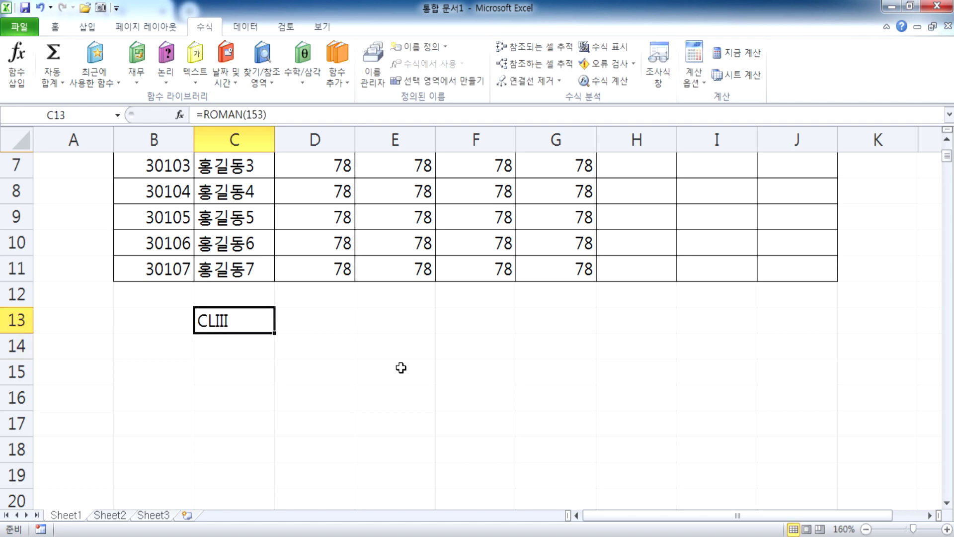
- Edit the ROMAN formula in C13 so that its number is 143
key(F2)
key(Left)
key(Left)
key(BackSpace)
text(4)
key(Return)
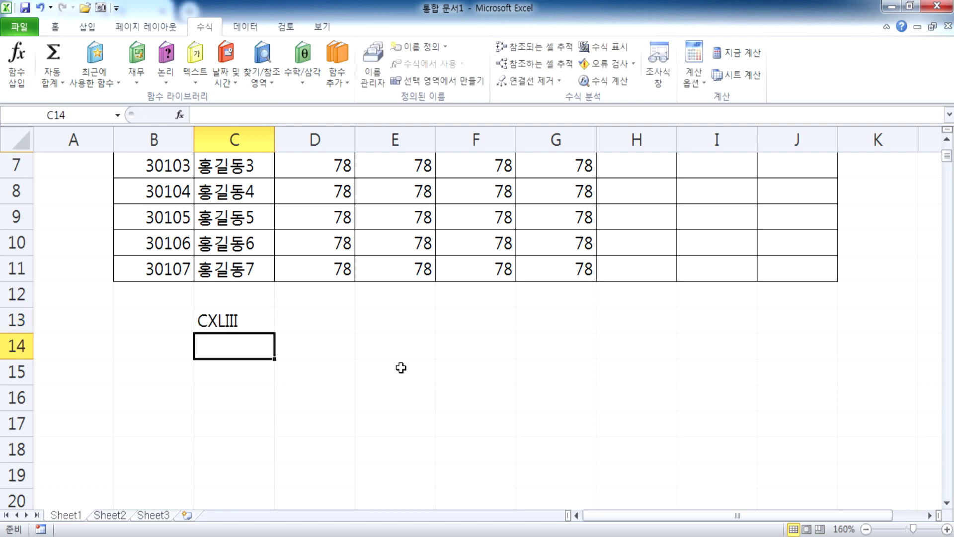
key(Up)
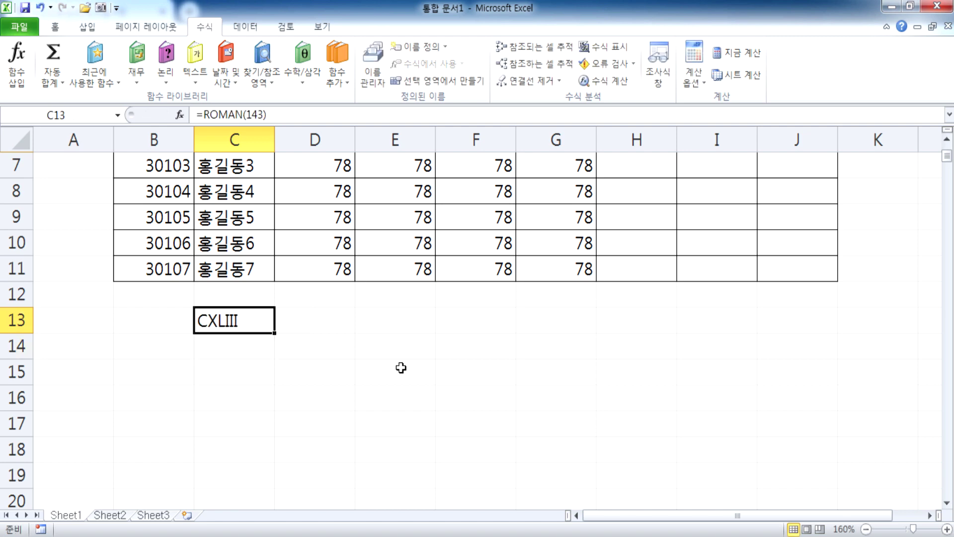
- Change the number in C13's ROMAN formula to 133
key(F2)
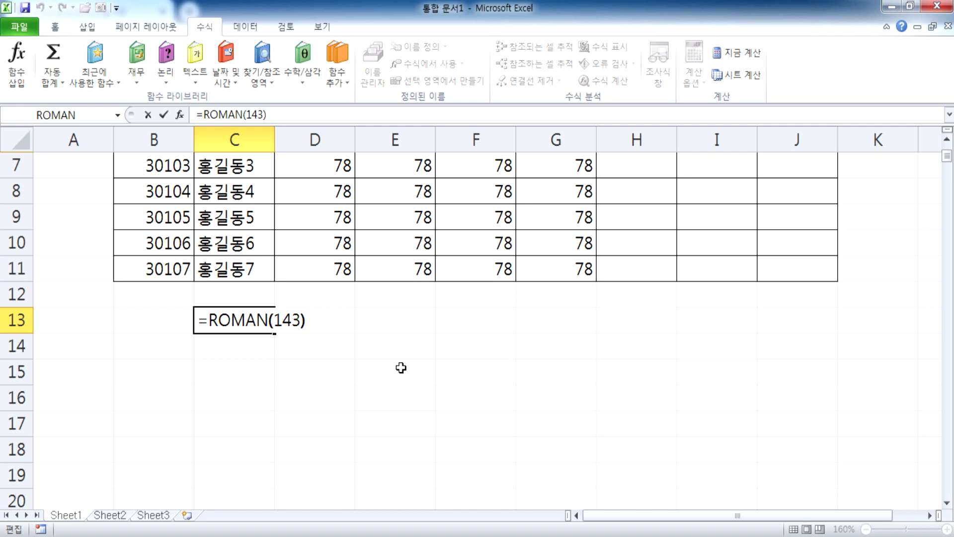
key(Left)
key(Left)
key(Left)
key(Delete)
text(3)
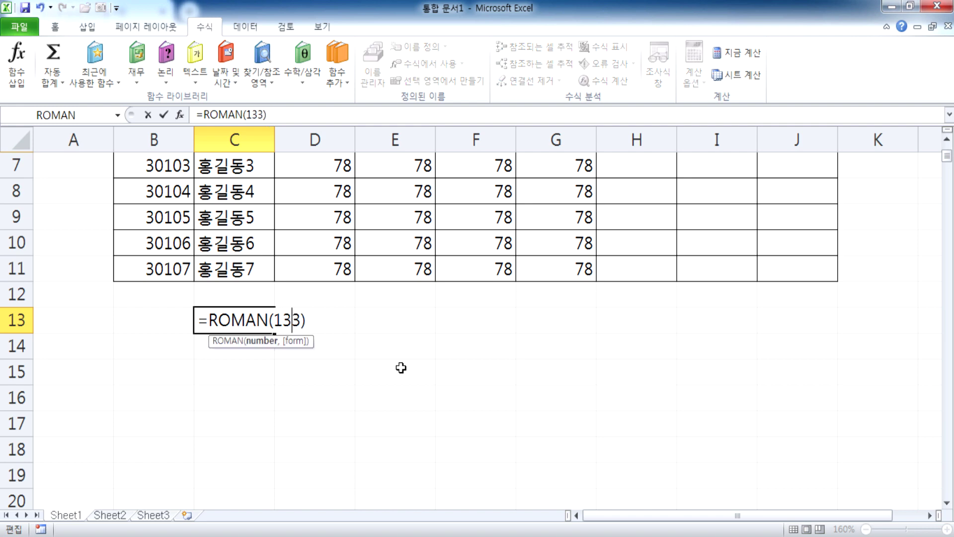
key(Return)
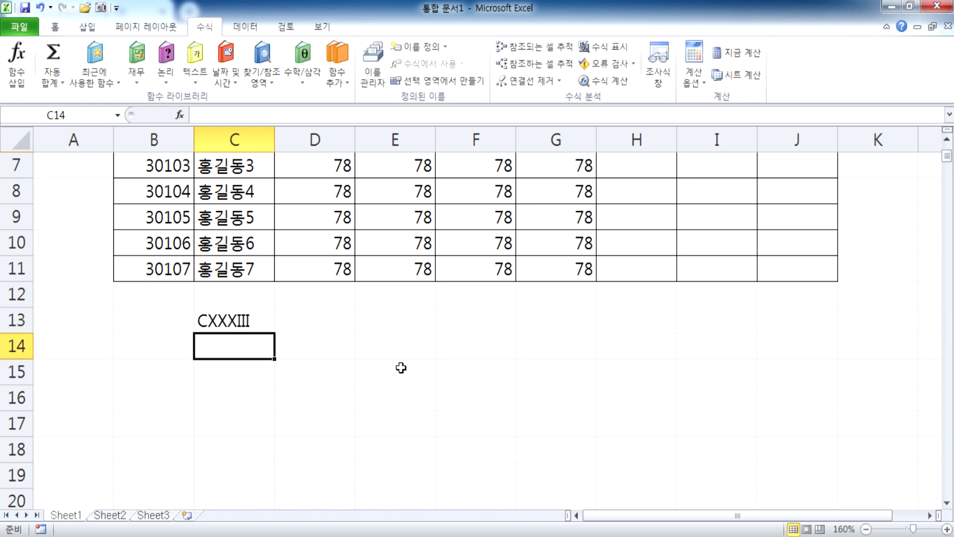
- Set the ROMAN argument in C13 back to 143 and reselect the cell
key(Up)
key(F2)
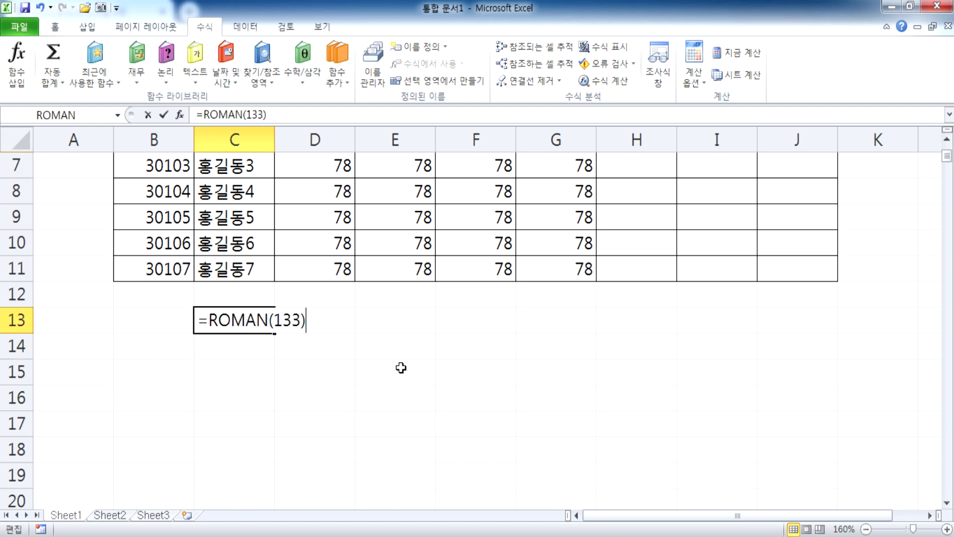
key(Left)
key(Left)
key(BackSpace)
text(4)
key(Return)
key(Up)
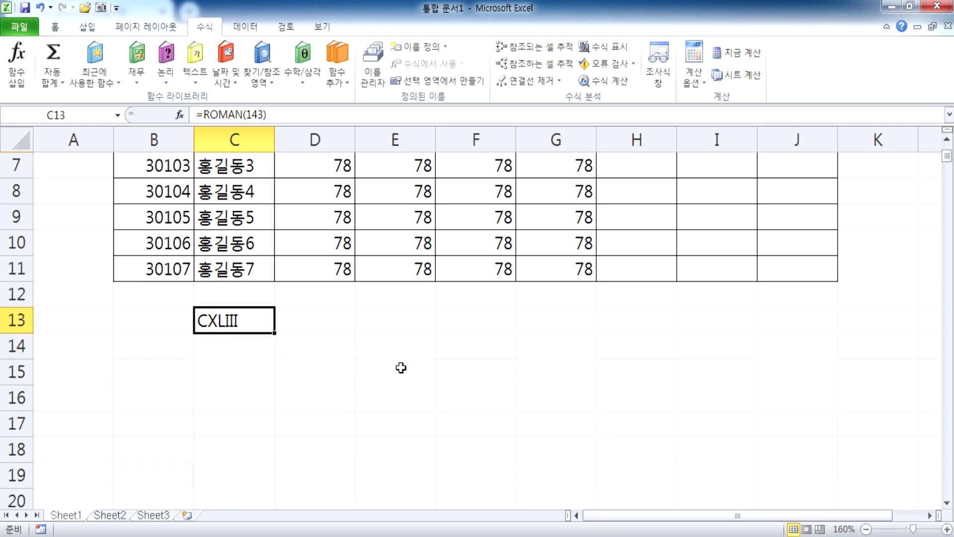
- Clear C13, glance at the function notes in Notepad, and return to the 성적표 table in Excel
key(Delete)
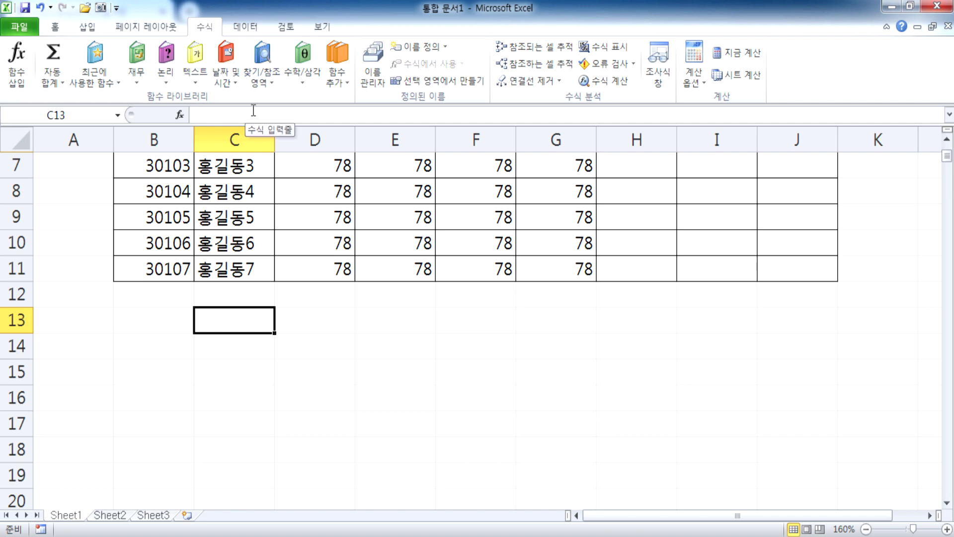
key(alt+Tab)
click(83, 380)
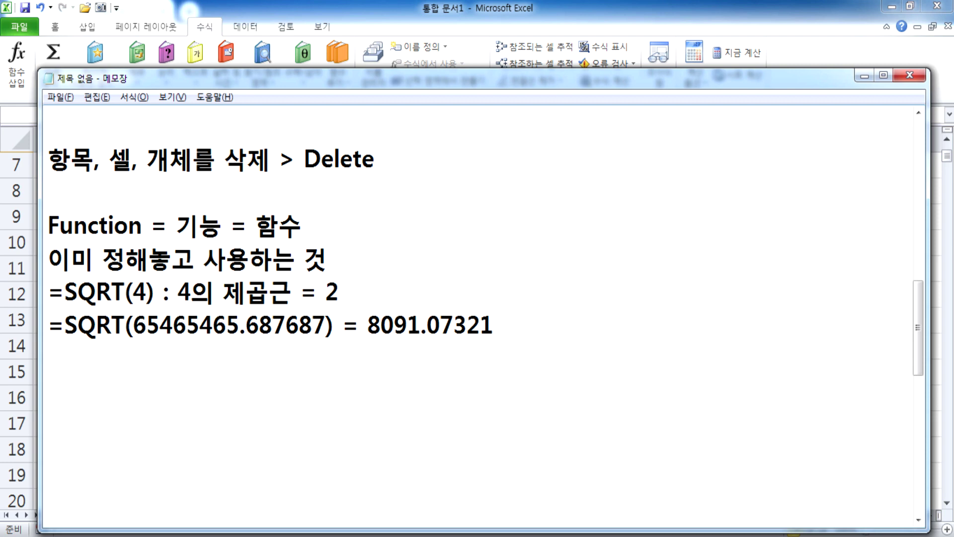
key(alt+Tab)
scroll(199, 333, up, 2)
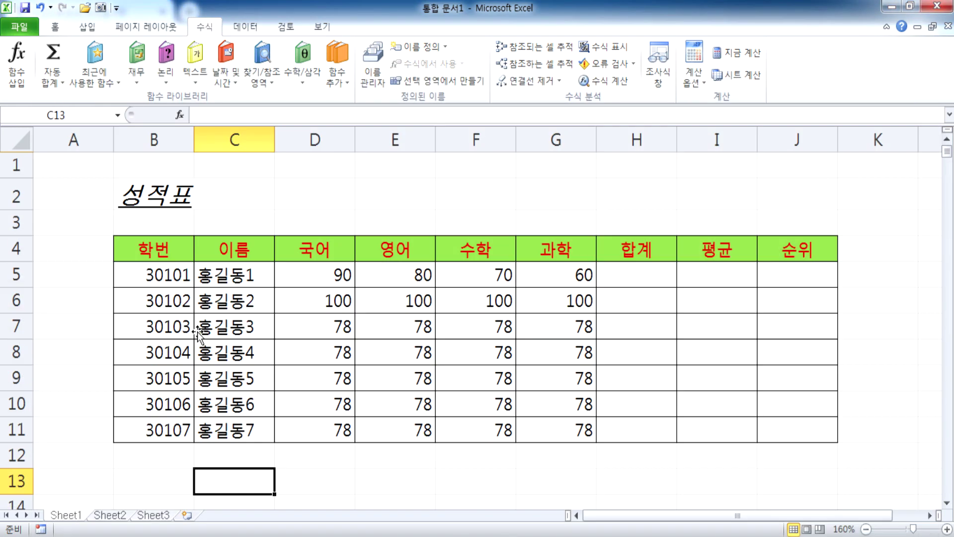
- Highlight the table's header row B4:J4, then select H5, the first cell under 합계
click(161, 253)
drag(162, 253, 798, 247)
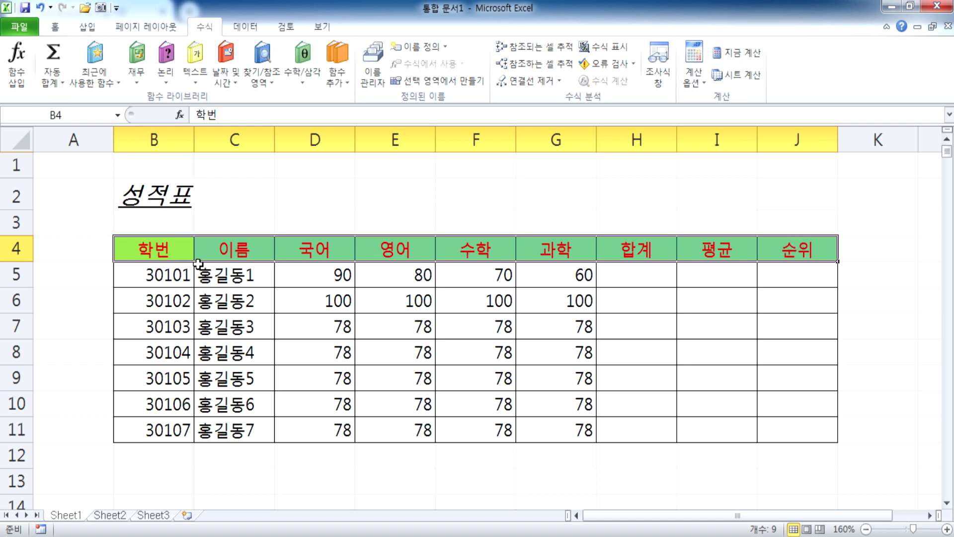
click(605, 273)
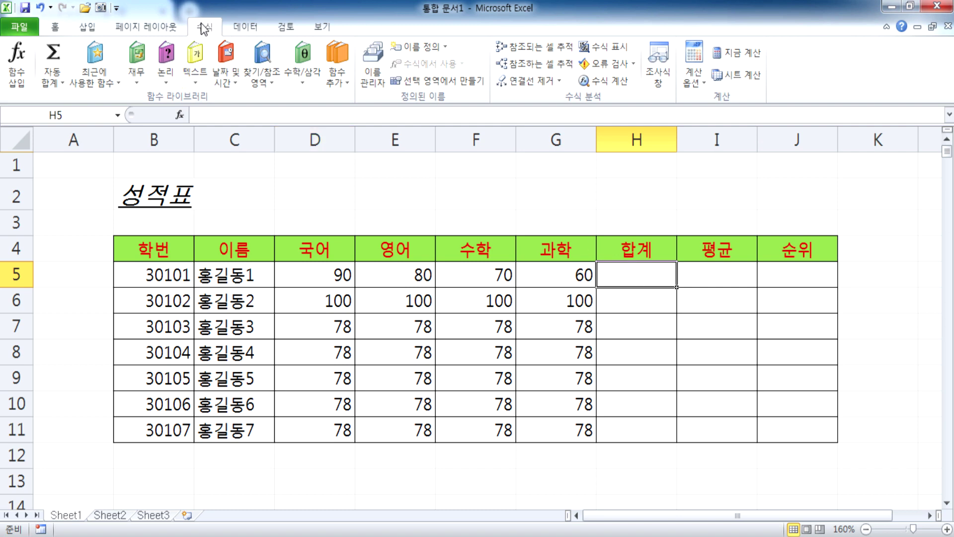
- Look at the 자동 합계 function choices offered among the general editing commands
click(55, 28)
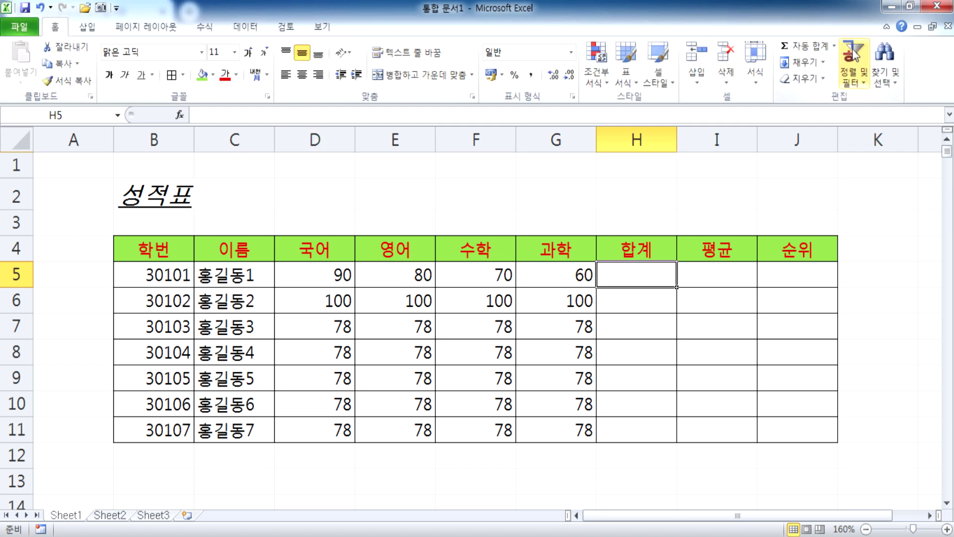
click(834, 45)
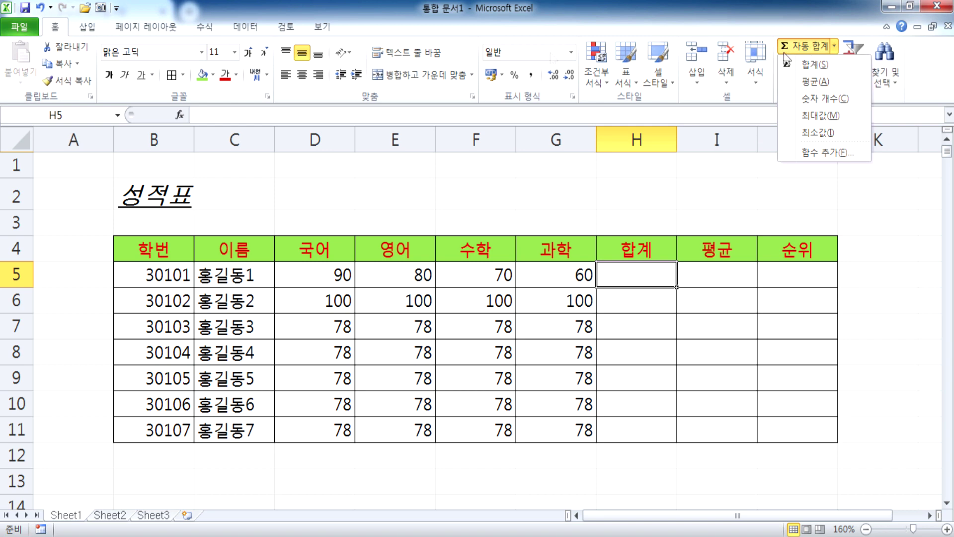
key(Escape)
- Examine the 자동 합계 command and its choices in the function library, then close the list with H5 selected
click(207, 28)
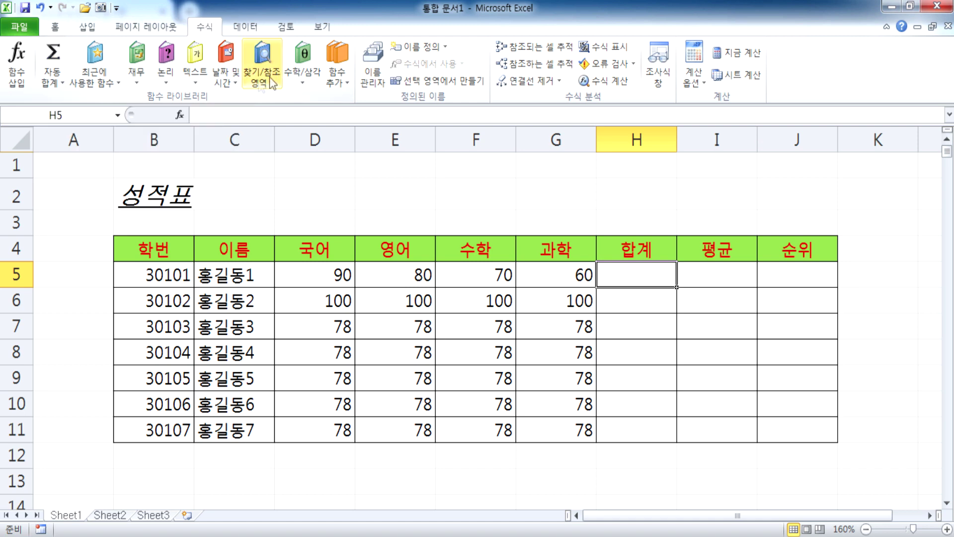
click(58, 84)
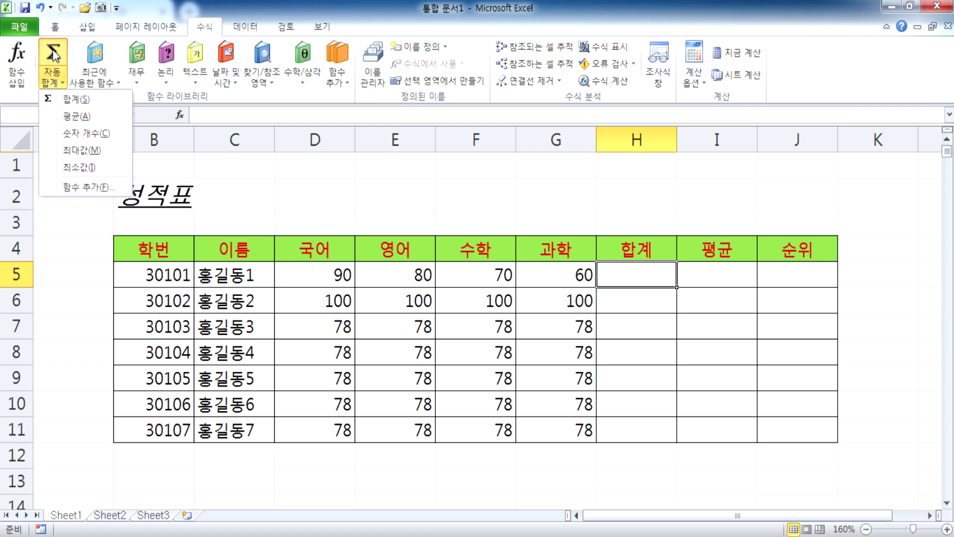
click(61, 97)
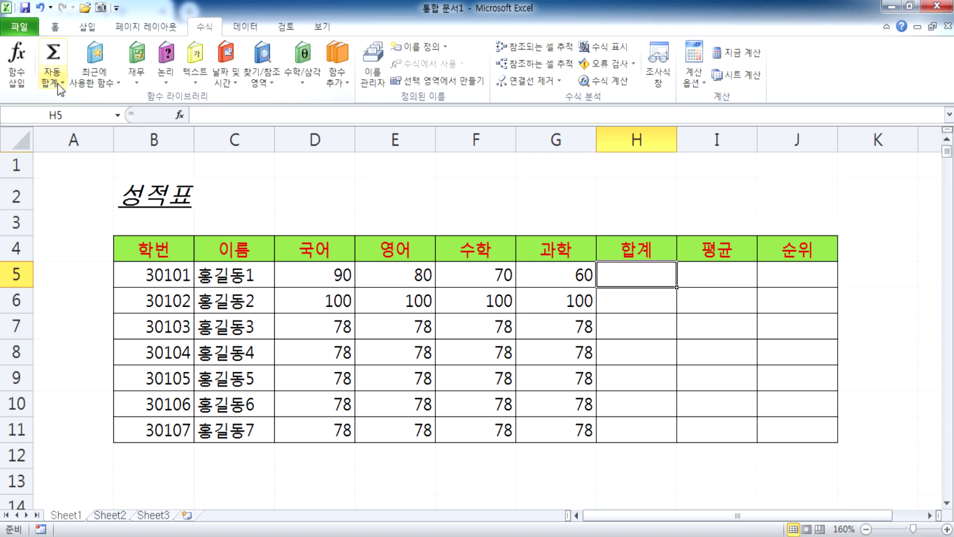
click(58, 84)
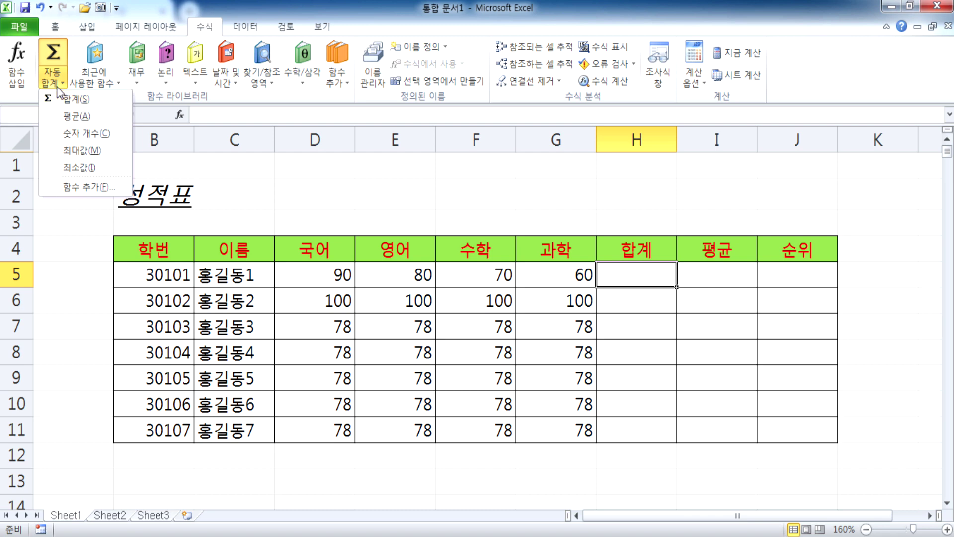
click(55, 81)
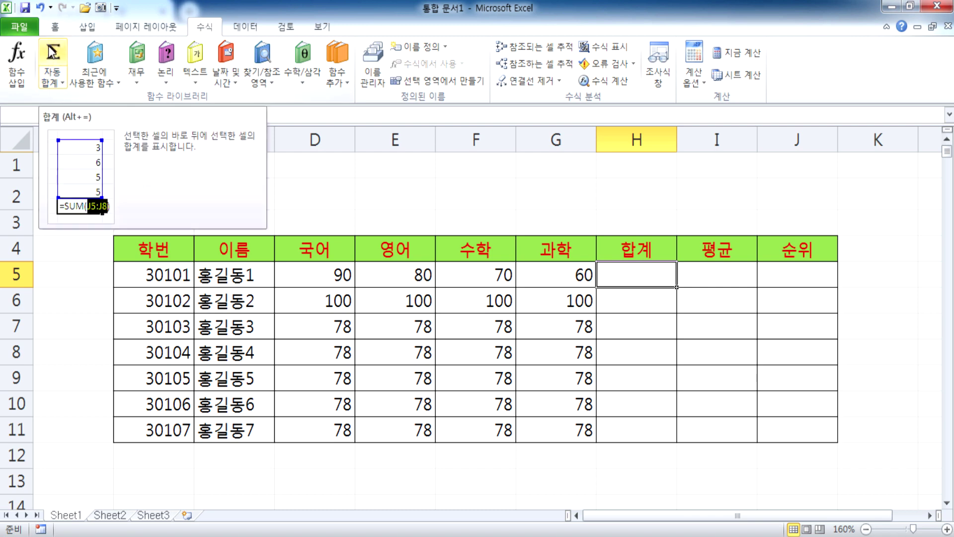
click(56, 82)
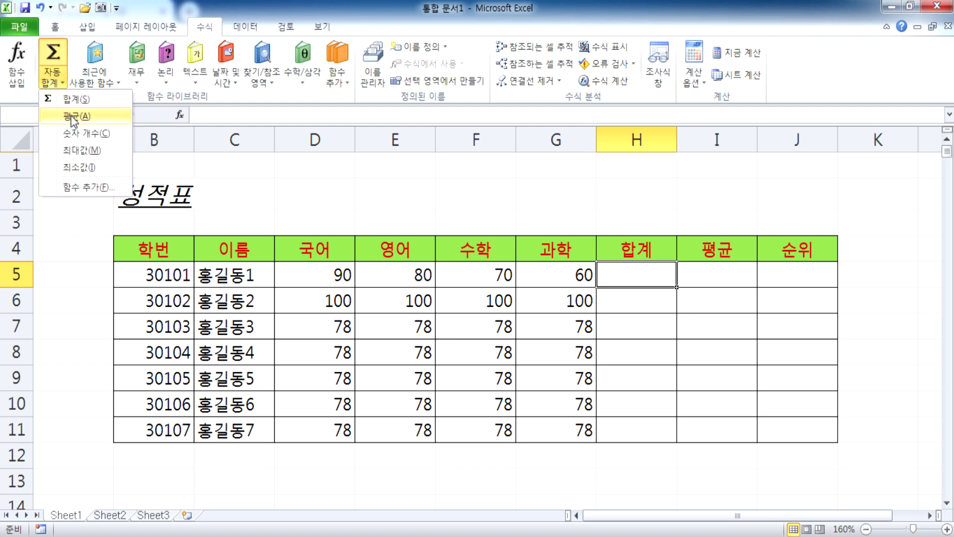
click(624, 287)
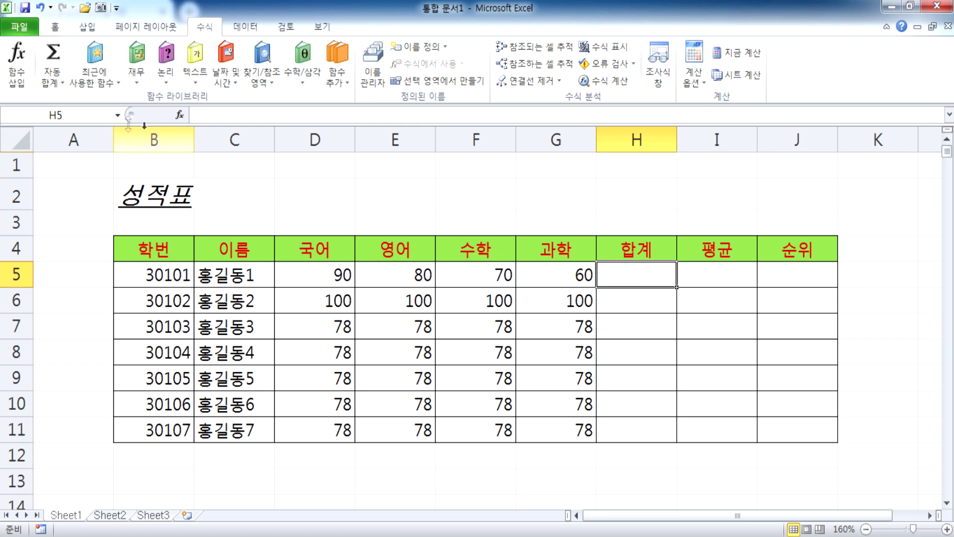
- Calculate the 합계 in H5 with 자동 합계's 합계 function over D5:G5
click(58, 84)
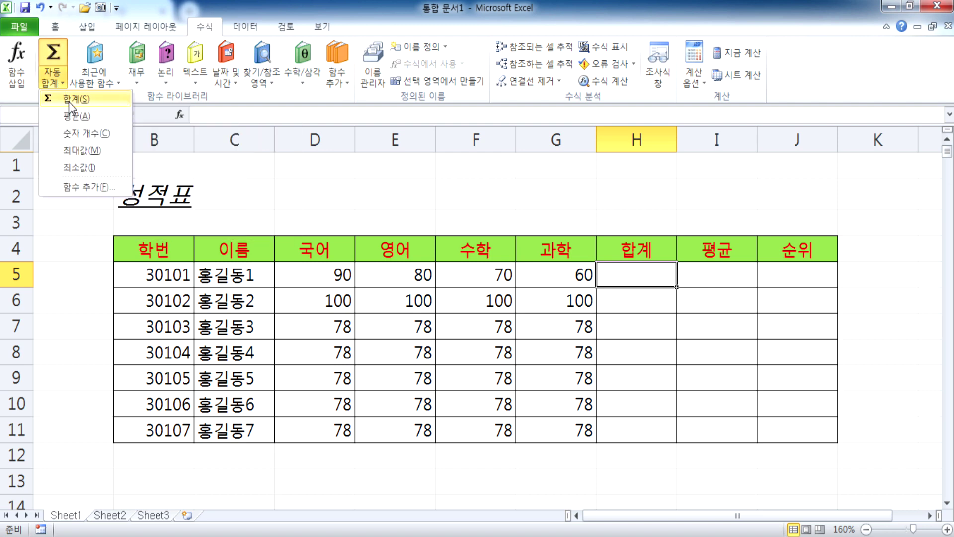
click(68, 100)
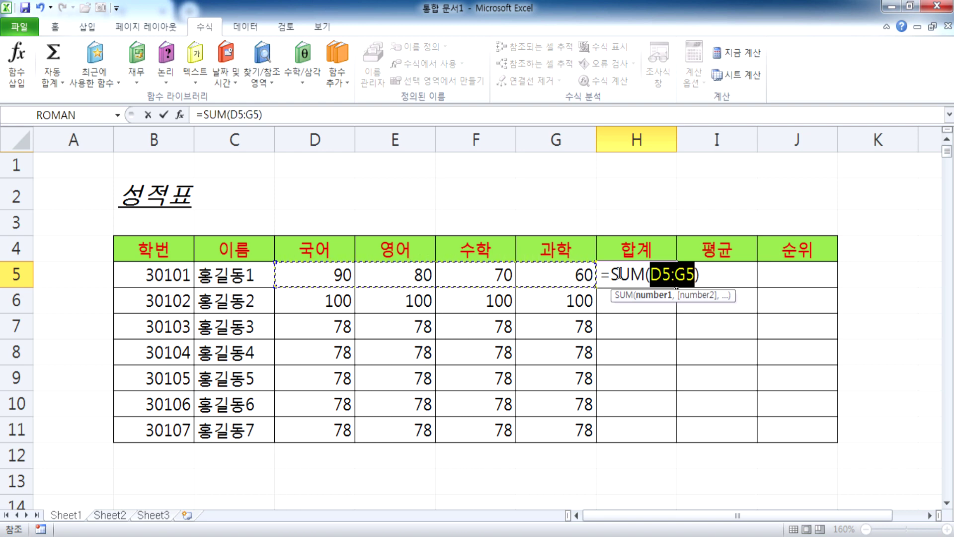
key(Return)
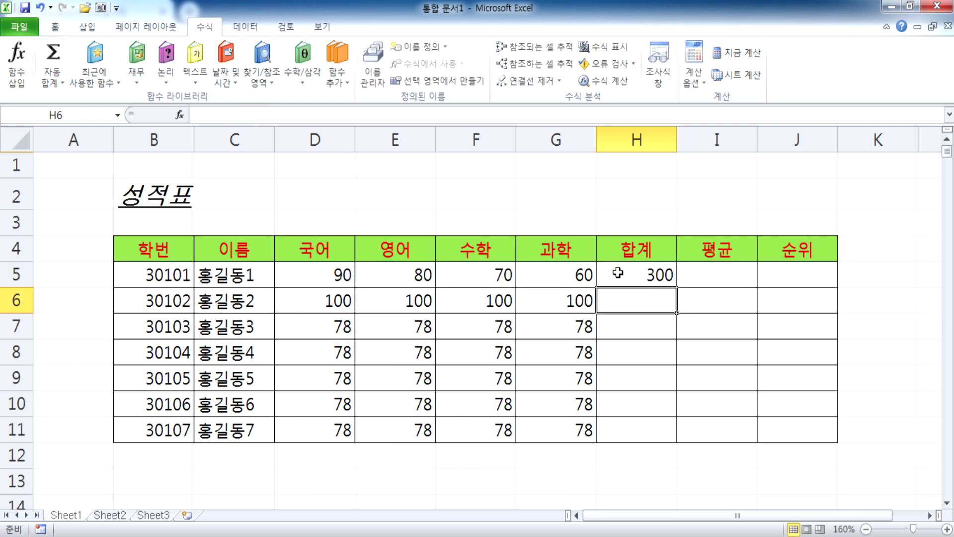
- Calculate the 평균 in I5 with 자동 합계's 평균 function, correcting the averaged range to D5:G5
click(718, 272)
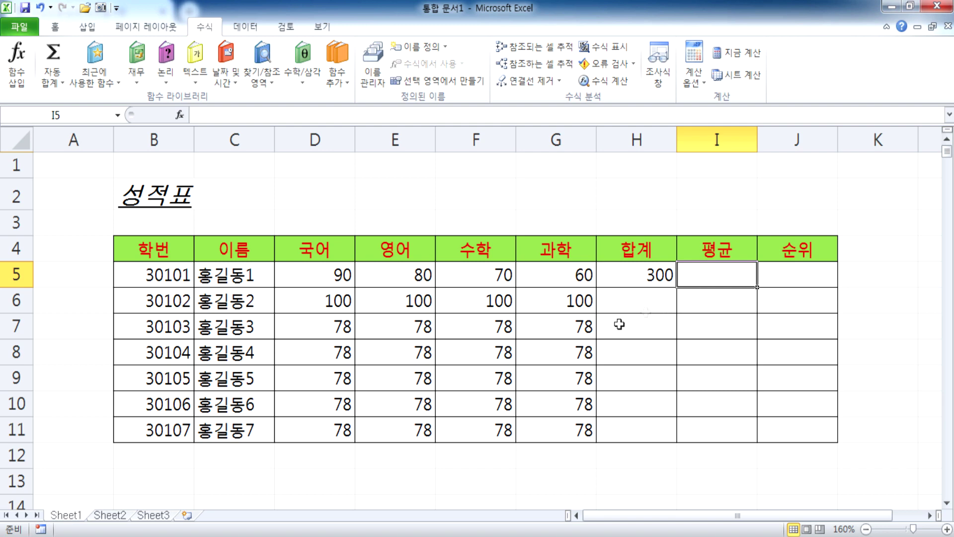
click(50, 84)
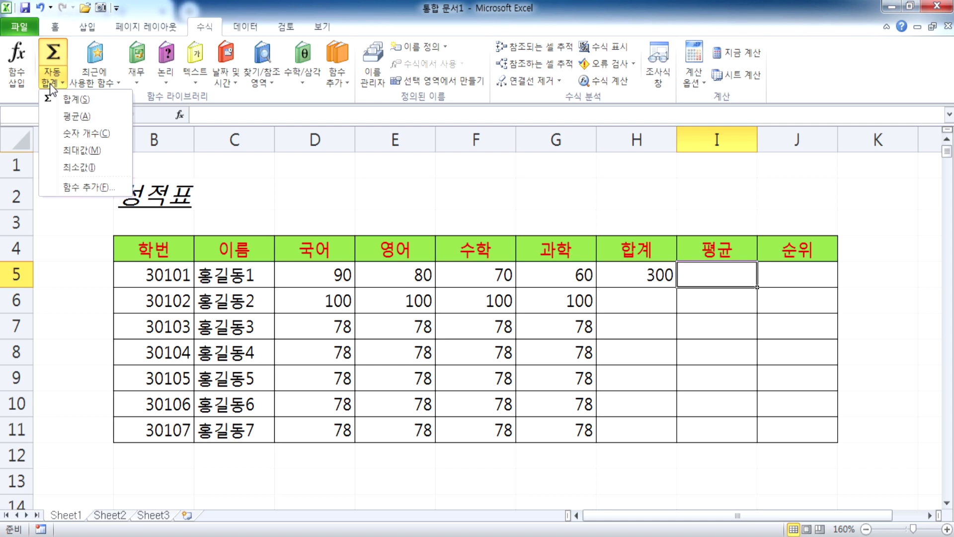
click(70, 117)
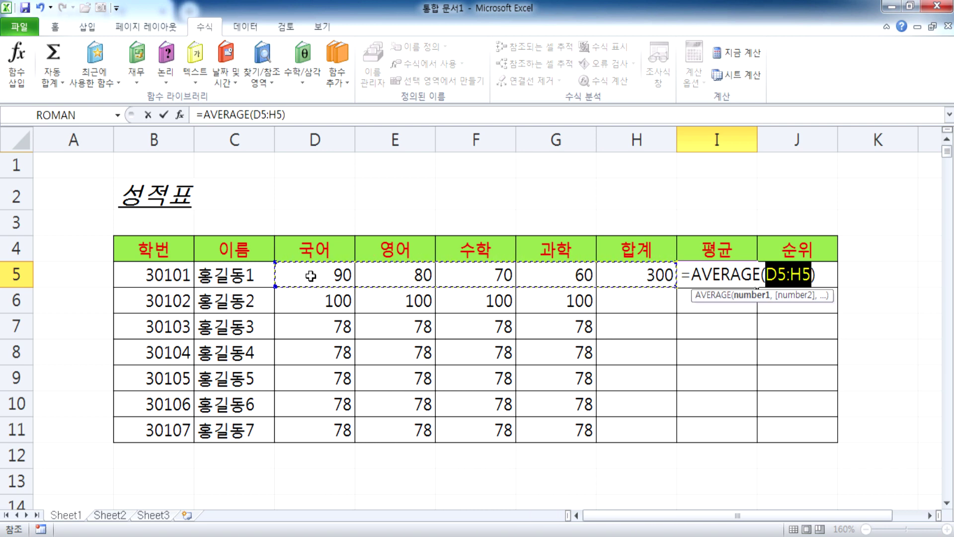
drag(310, 276, 543, 276)
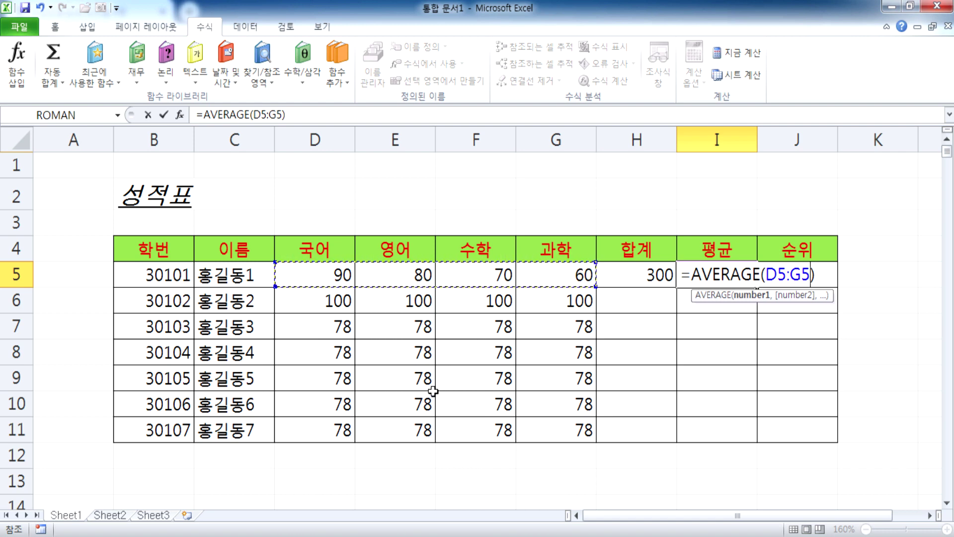
key(Return)
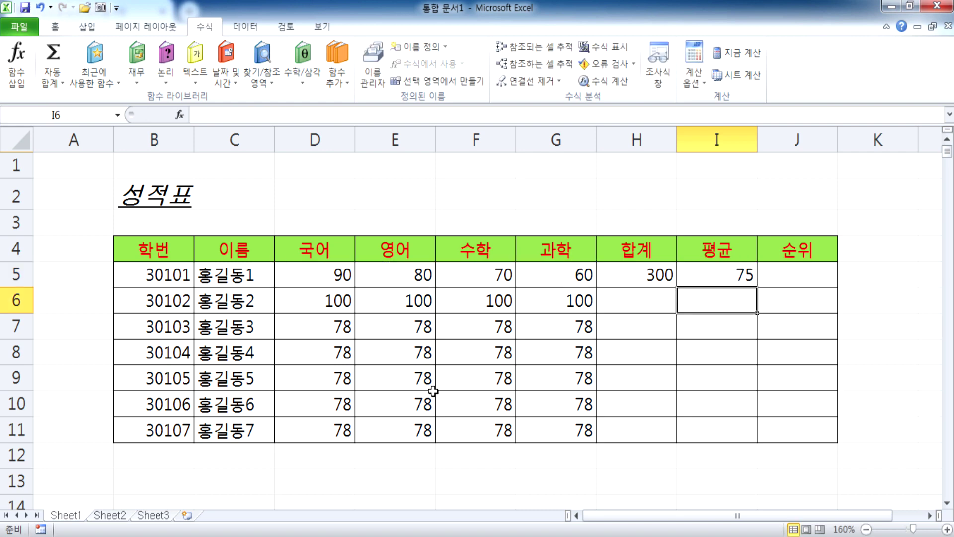
- Select H5:I5 and fill both the 합계 and 평균 formulas down to row 11 together
click(717, 276)
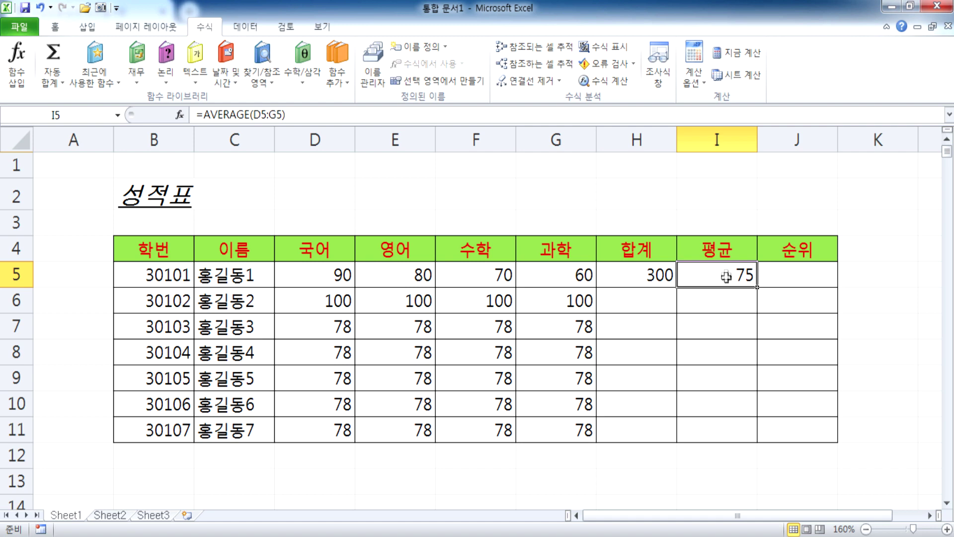
click(635, 280)
drag(631, 295, 698, 447)
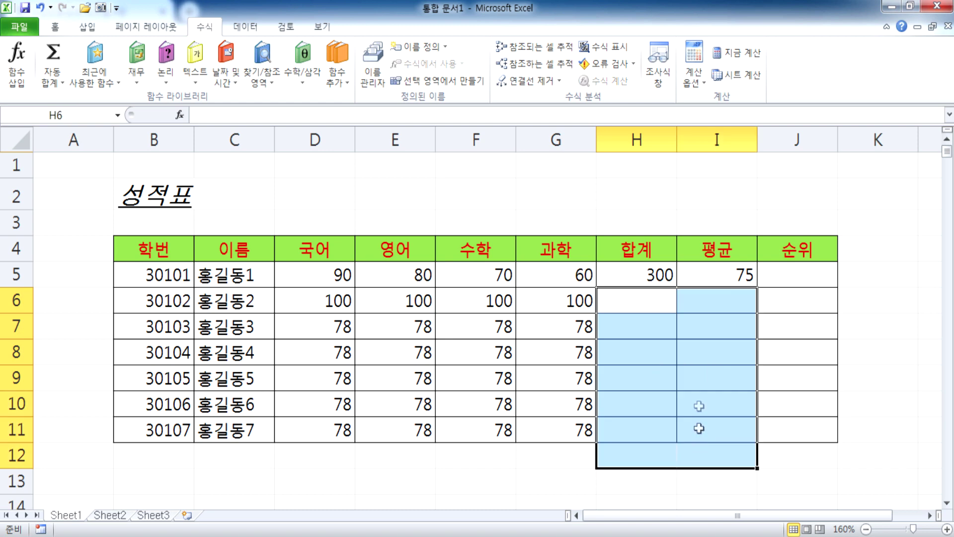
click(629, 271)
drag(629, 271, 727, 273)
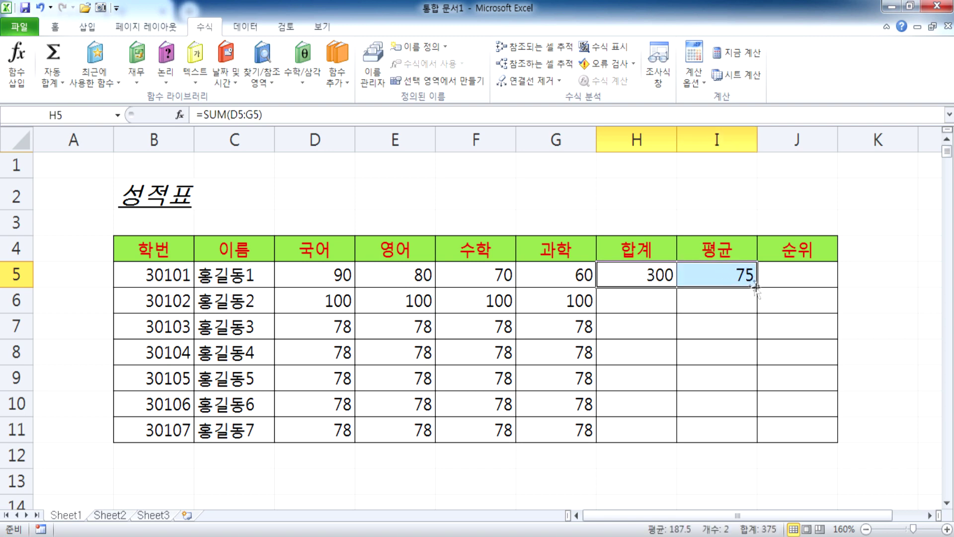
scroll(502, 270, down, 4)
drag(502, 270, 543, 273)
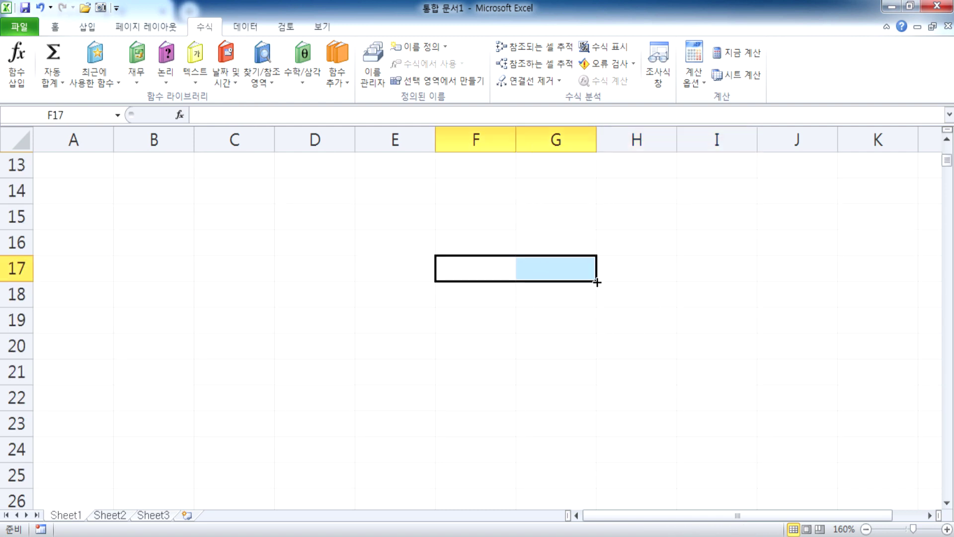
scroll(600, 283, up, 4)
drag(623, 272, 716, 276)
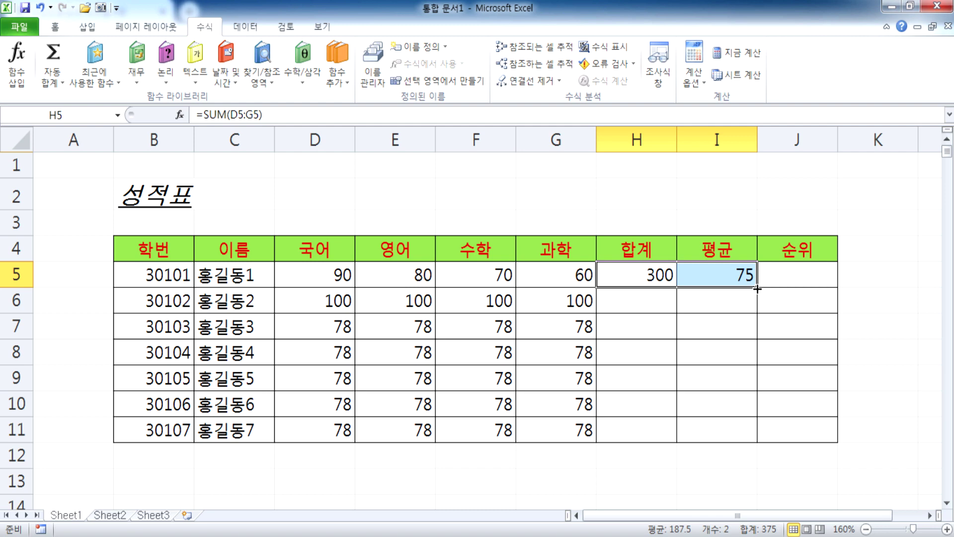
double_click(757, 289)
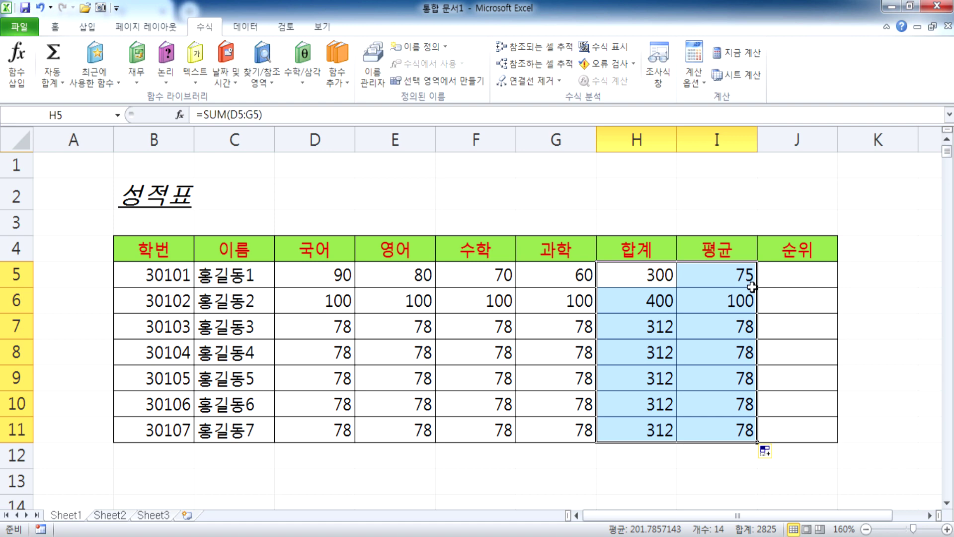
- Undo the combined fill, and fill the H5 and I5 formulas down to row 11 one column at a time
click(626, 273)
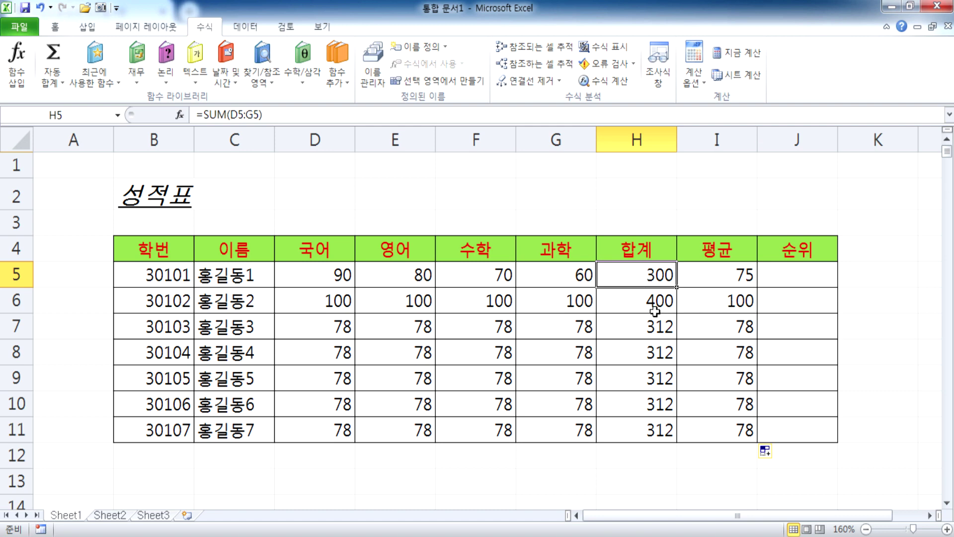
key(ctrl+z)
click(672, 282)
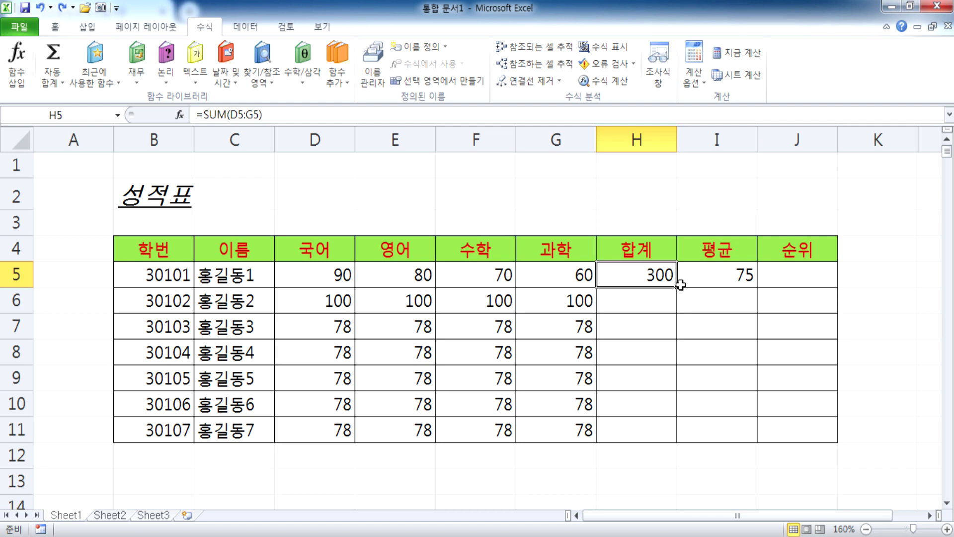
drag(679, 286, 676, 440)
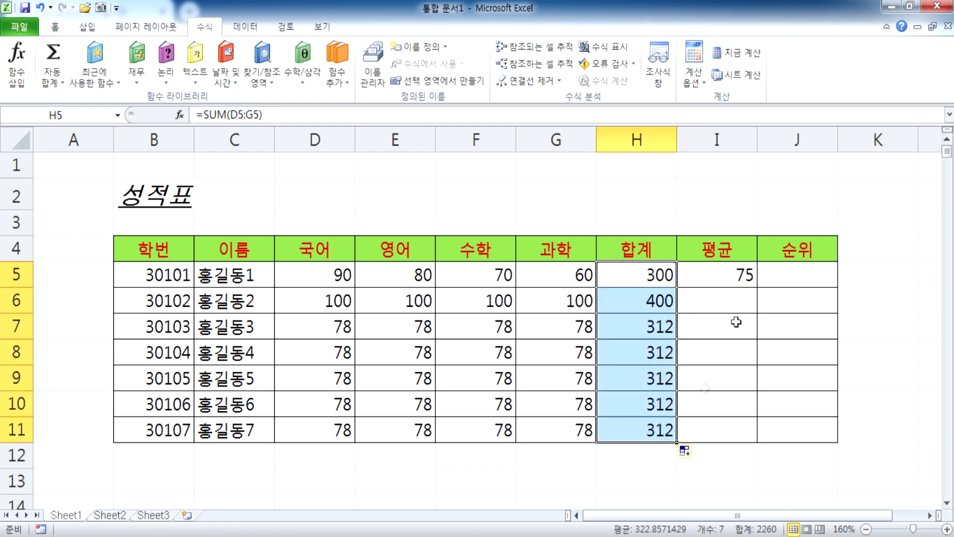
click(740, 275)
drag(755, 287, 752, 436)
click(793, 279)
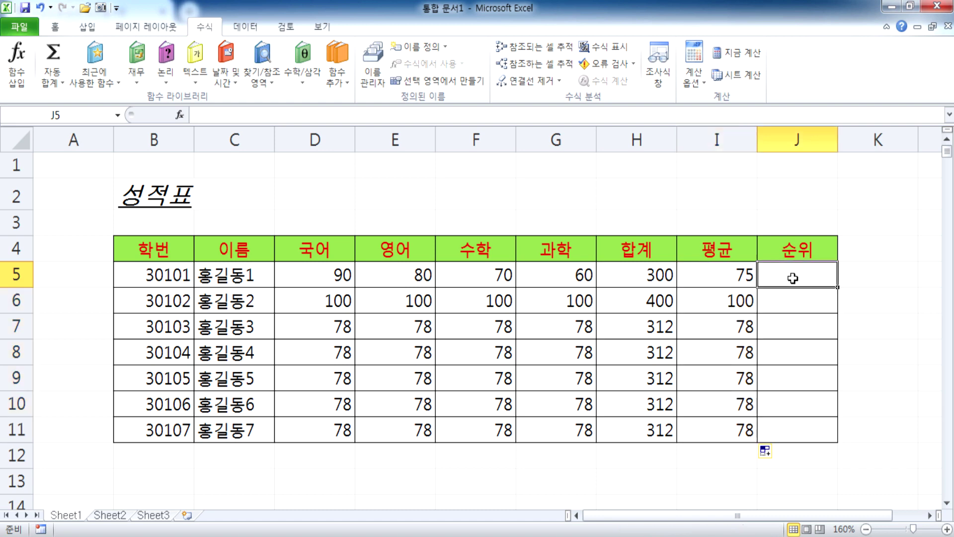
- Clear H6:I11 and refill it by extending the 합계 and 평균 formulas in H5:I5 together down to row 11
drag(660, 303, 722, 433)
key(Delete)
drag(645, 281, 876, 275)
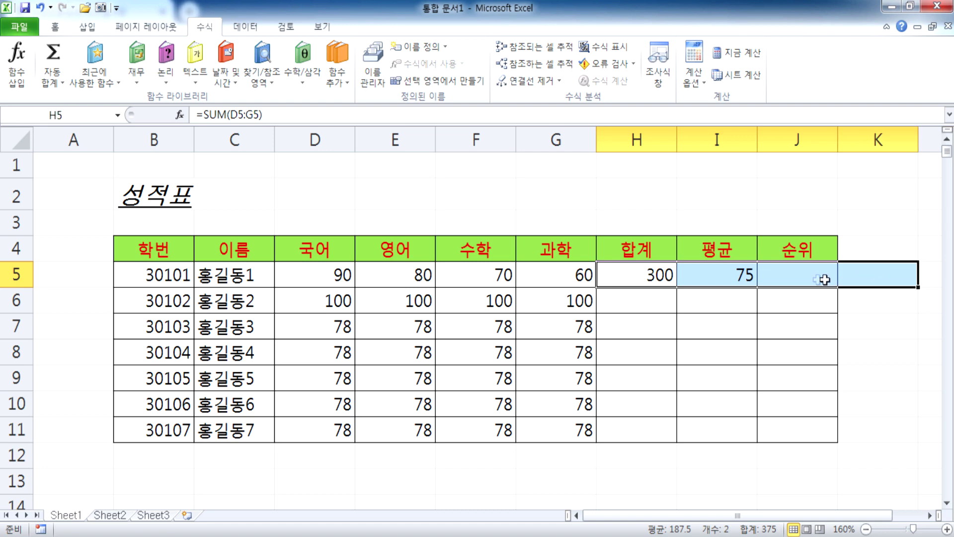
drag(628, 271, 717, 273)
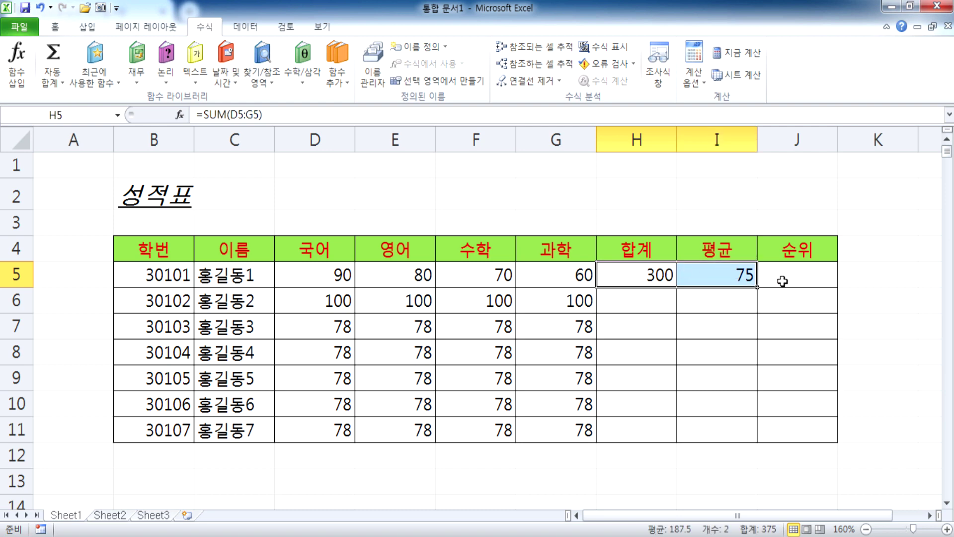
double_click(757, 289)
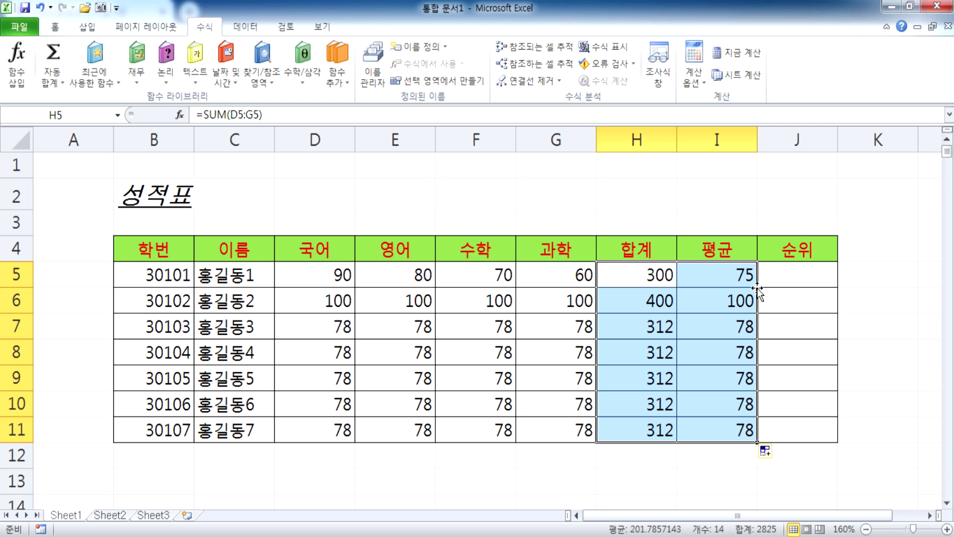
- Merge and center the 성적표 title across B2:J2, switching the merge off and on again once
click(167, 225)
click(159, 205)
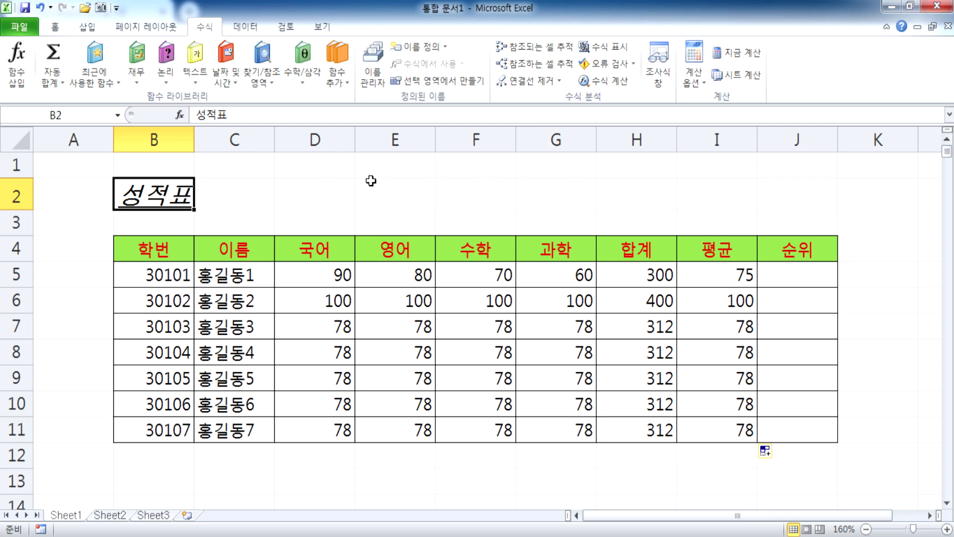
drag(149, 194, 790, 194)
drag(124, 204, 793, 197)
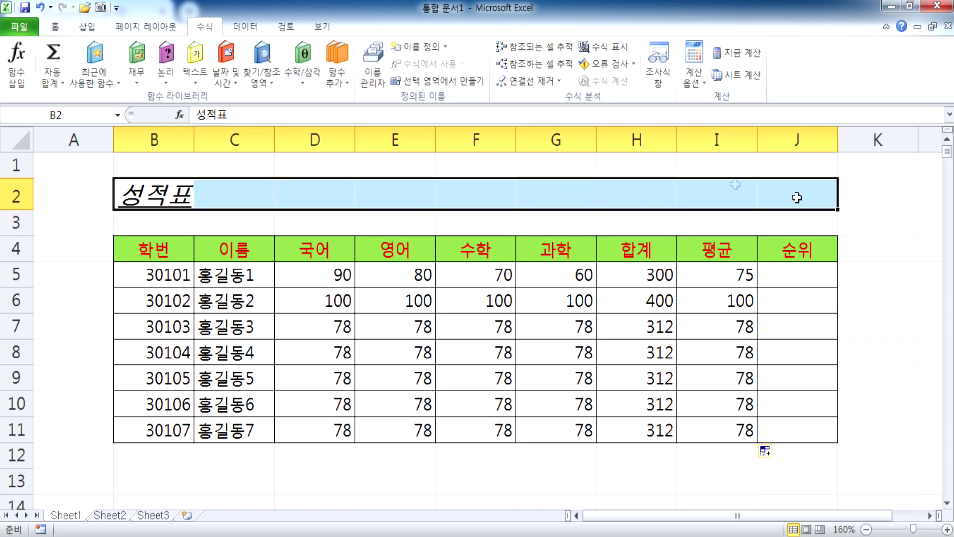
click(53, 28)
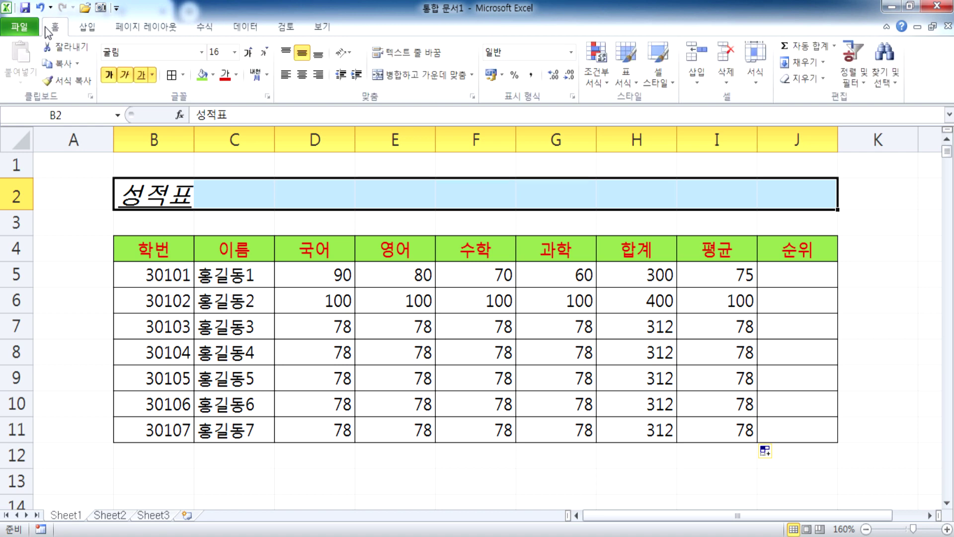
click(412, 75)
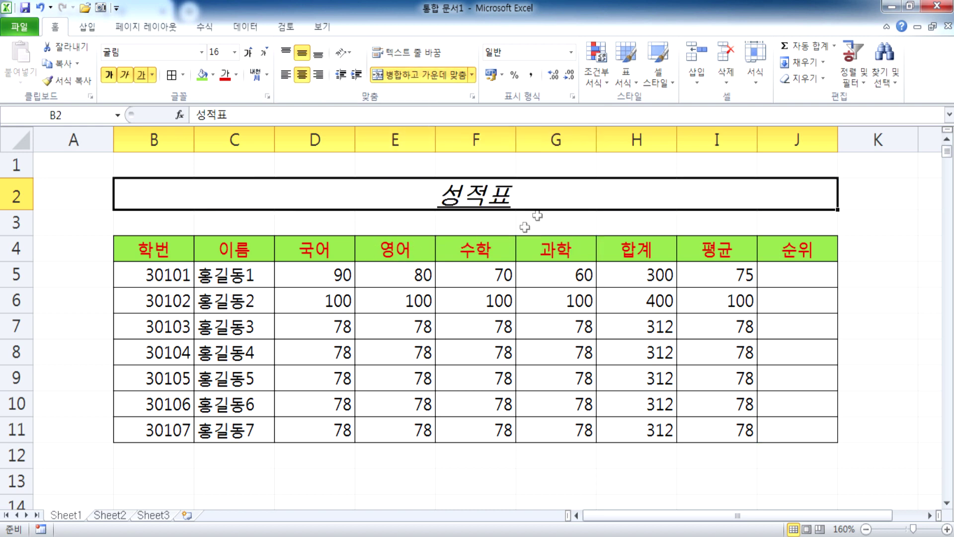
click(407, 74)
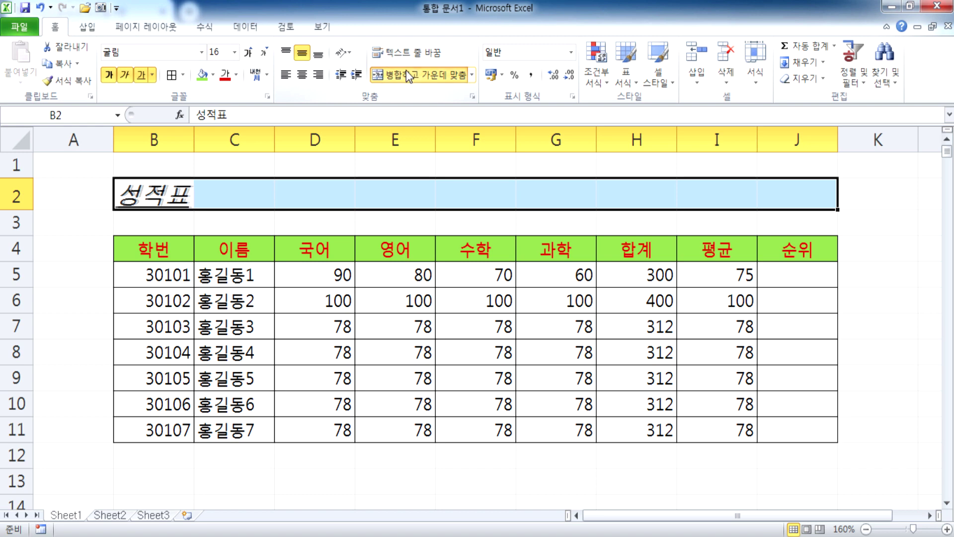
click(407, 76)
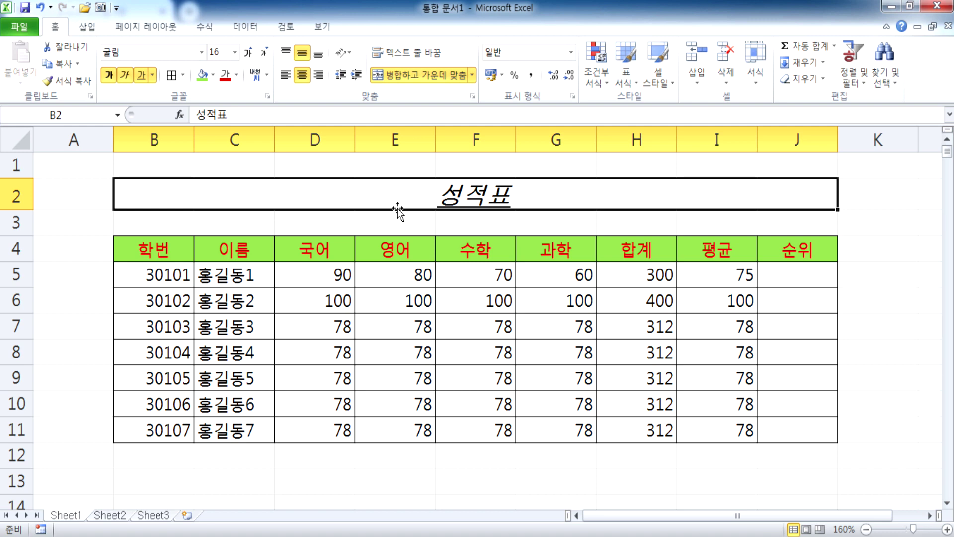
- Highlight blank row 3 and the range B4:J19 below it to compare them with the merged title, then select the title
scroll(179, 245, down, 4)
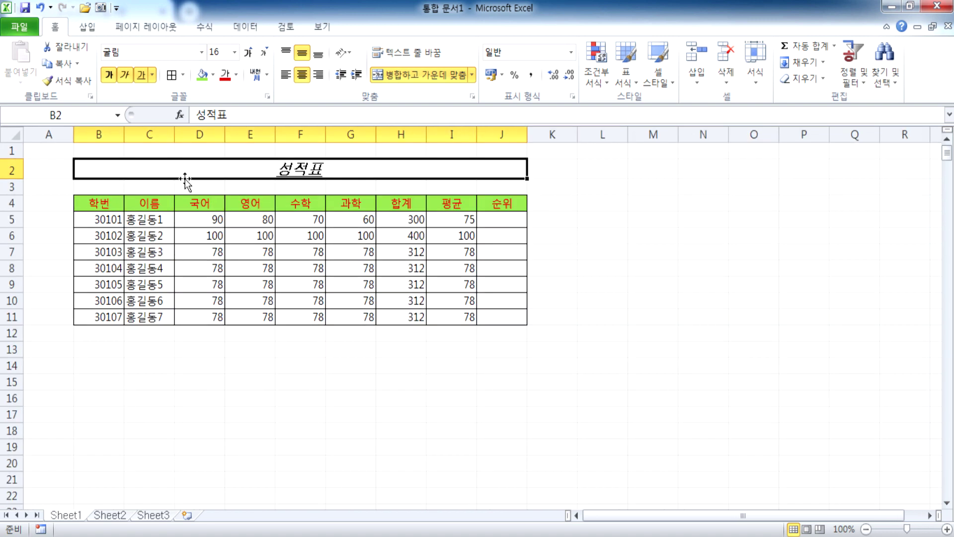
click(12, 187)
drag(94, 204, 501, 447)
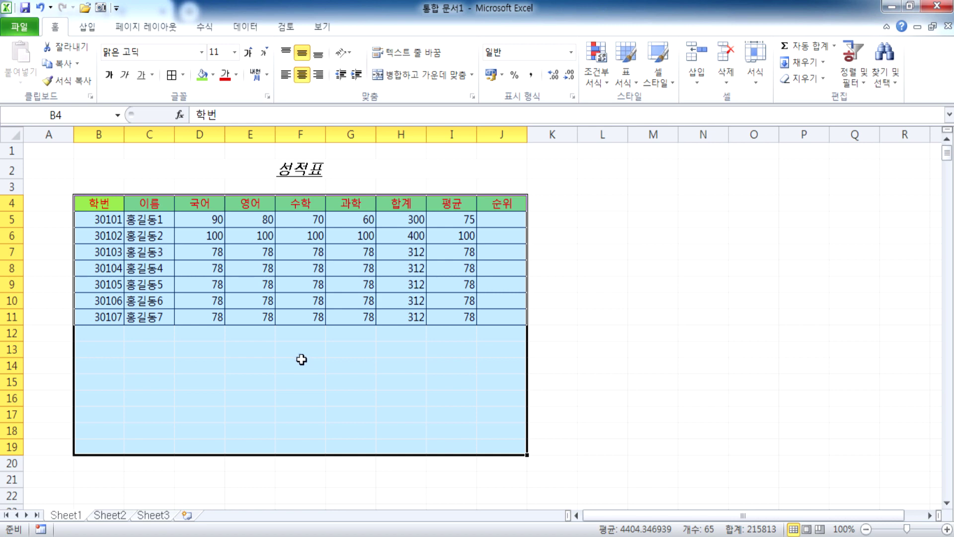
click(234, 171)
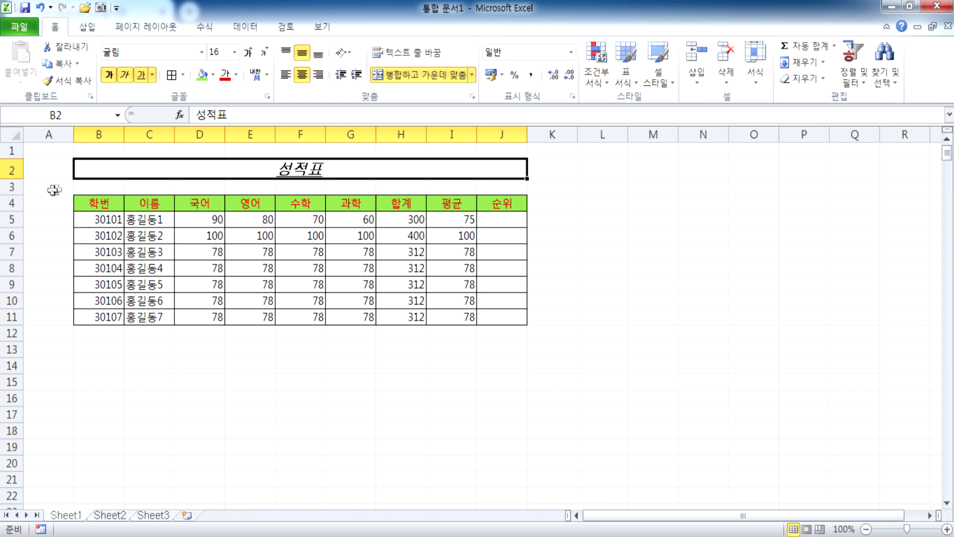
- Try deleting blank row 3 between the 성적표 title and the table
right_click(9, 188)
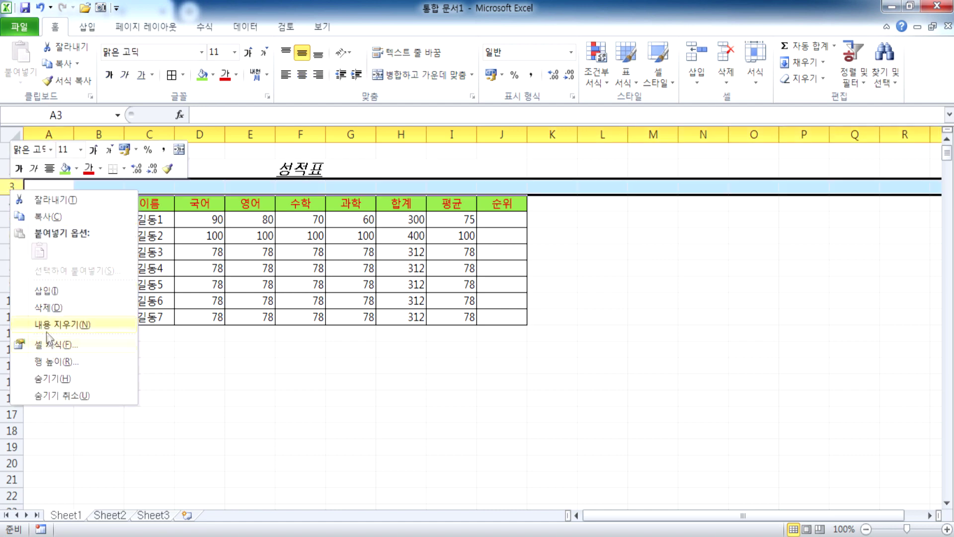
click(47, 308)
click(211, 282)
click(114, 192)
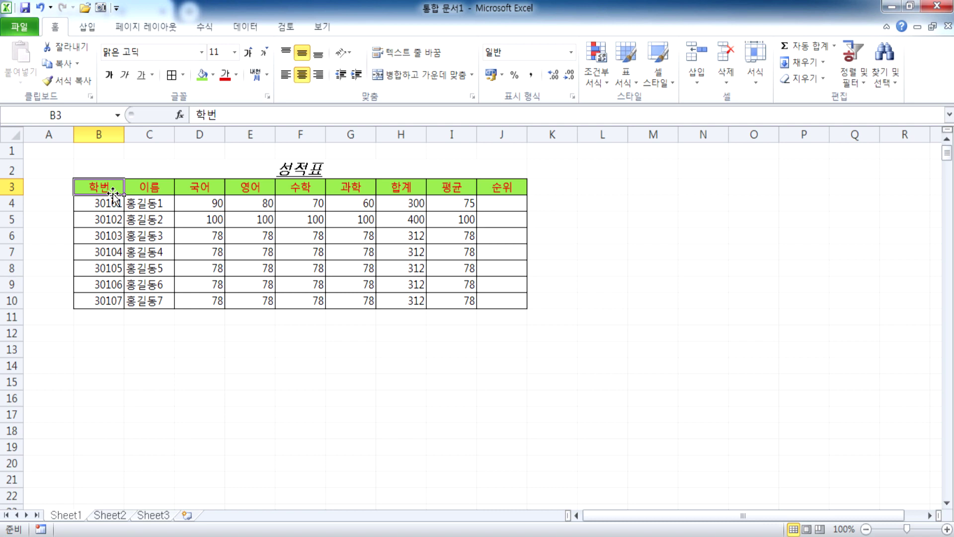
- Undo the deletion of row 3 and reselect the merged title in B2
key(ctrl+z)
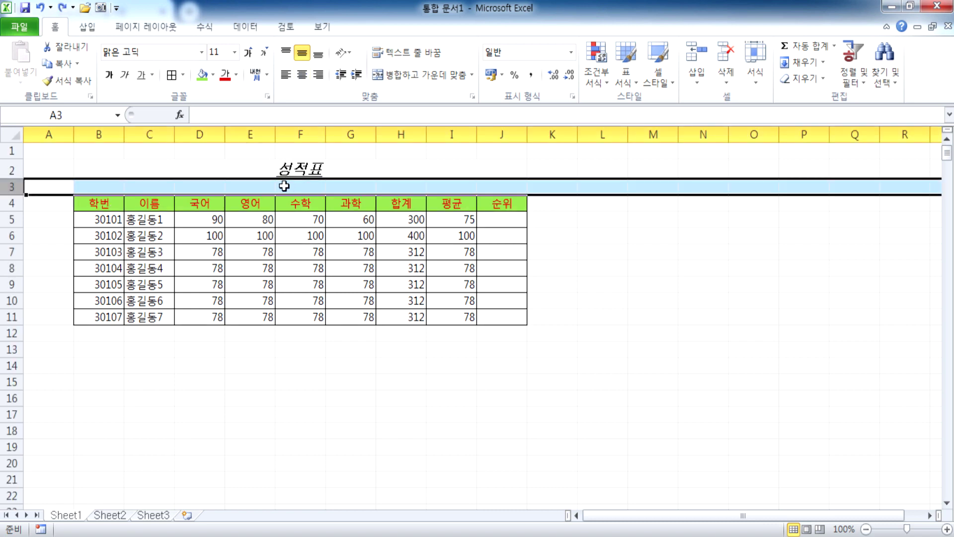
click(273, 232)
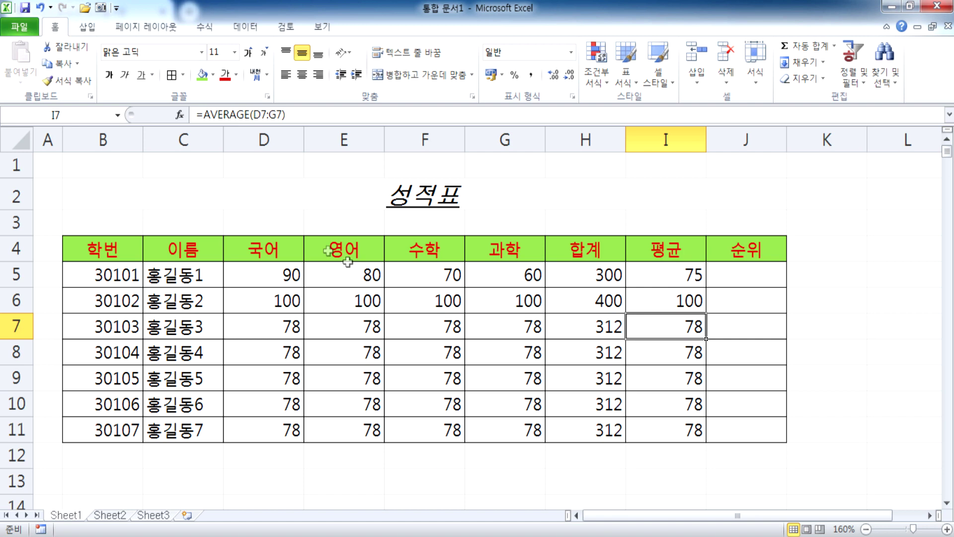
click(292, 198)
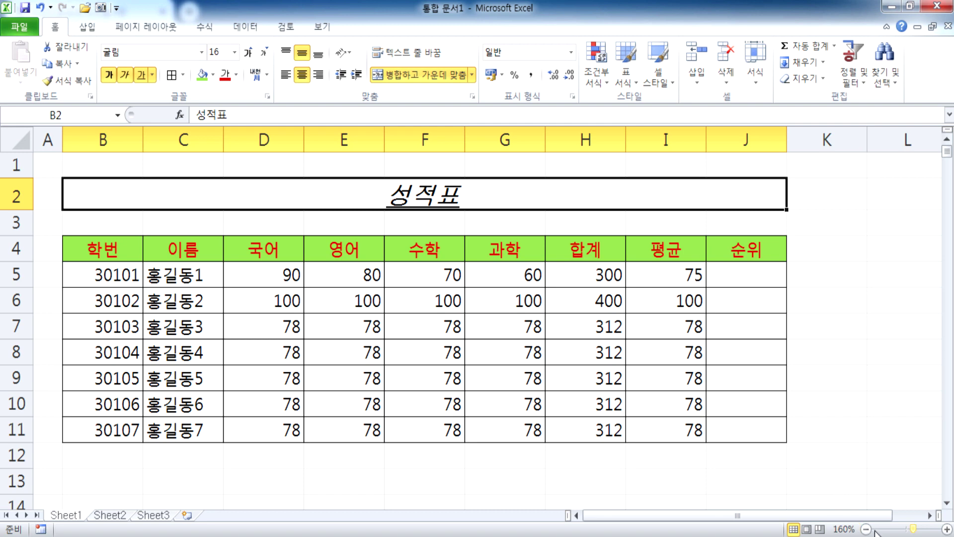
- Restore the workbook window to a smaller size, zoom the sheet out and set it to 100%, and maximize the window again
click(910, 6)
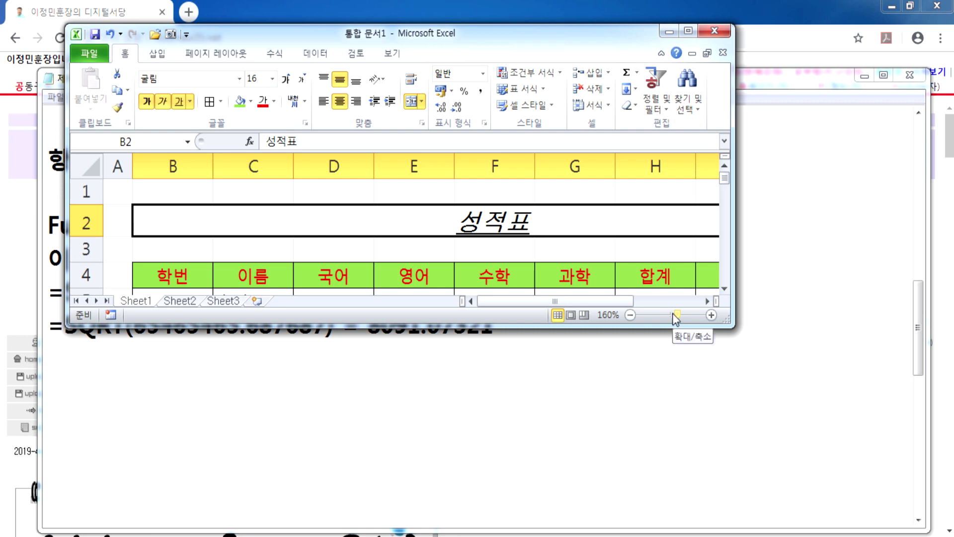
click(629, 315)
click(630, 315)
click(629, 315)
click(629, 315)
click(629, 315)
click(629, 315)
click(629, 315)
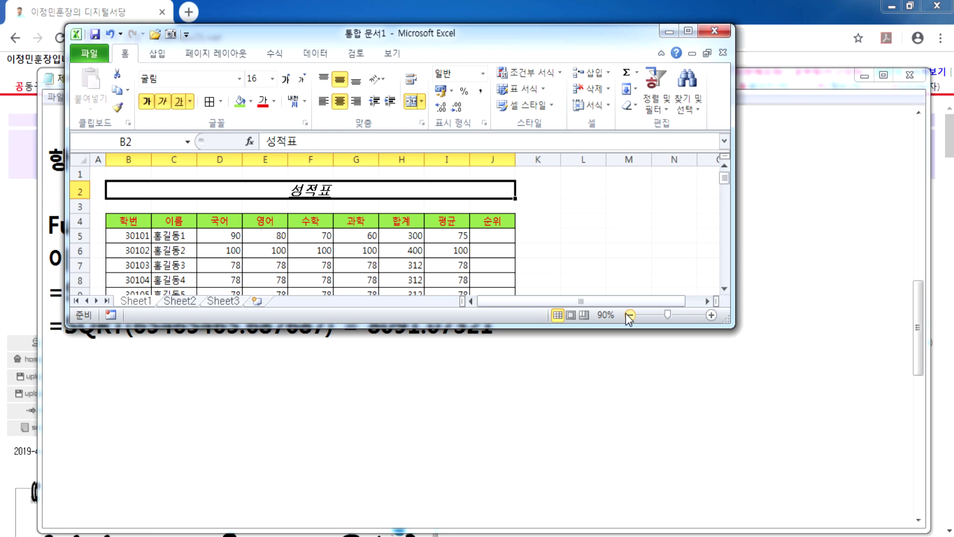
mouse_move(668, 315)
mouse_down()
mouse_move(682, 316)
mouse_move(671, 317)
mouse_up()
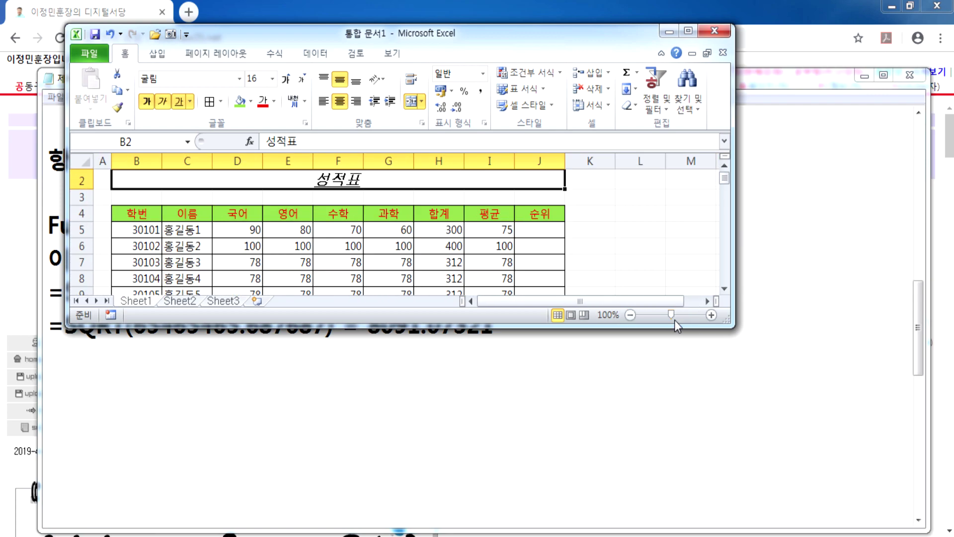
click(685, 34)
- Zoom the 성적표 sheet in and out repeatedly, selecting empty cell M9 along the way, and finish at 100%
scroll(497, 238, up, 6)
scroll(492, 248, down, 7)
scroll(492, 249, up, 2)
scroll(497, 213, down, 3)
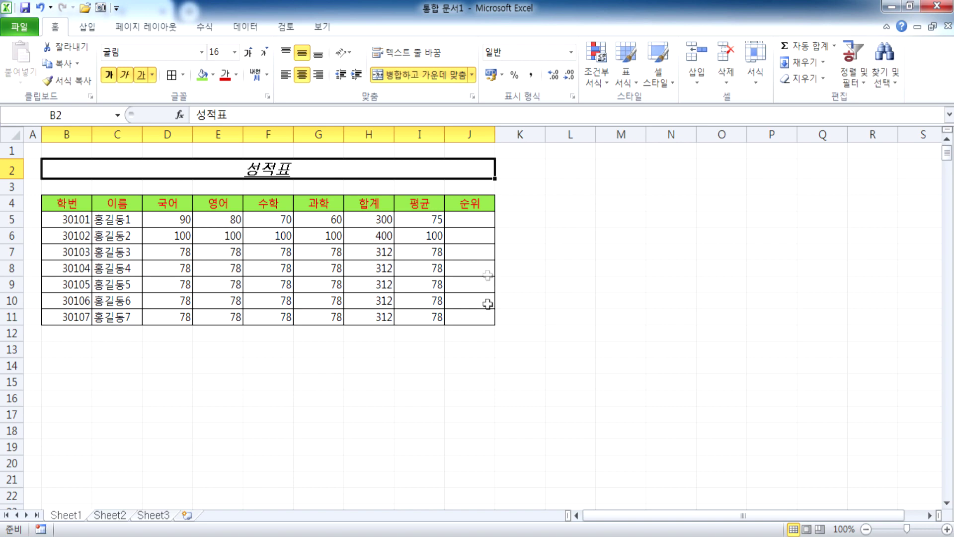
mouse_move(410, 536)
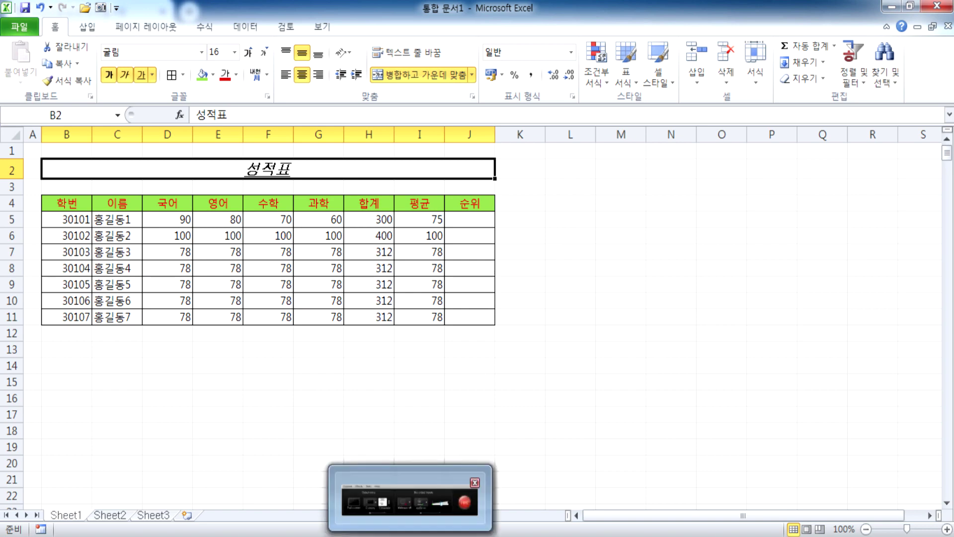
scroll(471, 318, up, 4)
scroll(471, 318, down, 4)
scroll(471, 318, up, 4)
scroll(471, 318, down, 4)
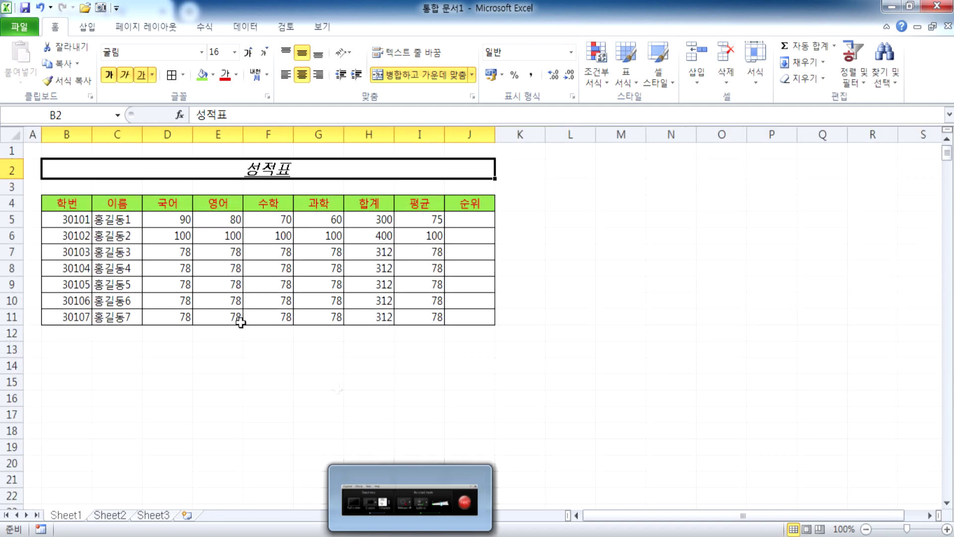
click(617, 282)
scroll(525, 247, up, 4)
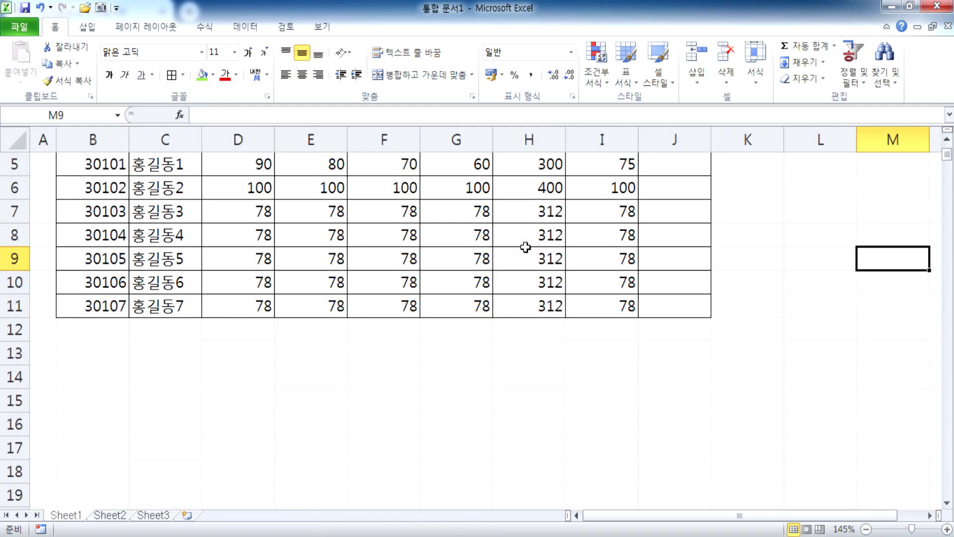
scroll(526, 247, down, 4)
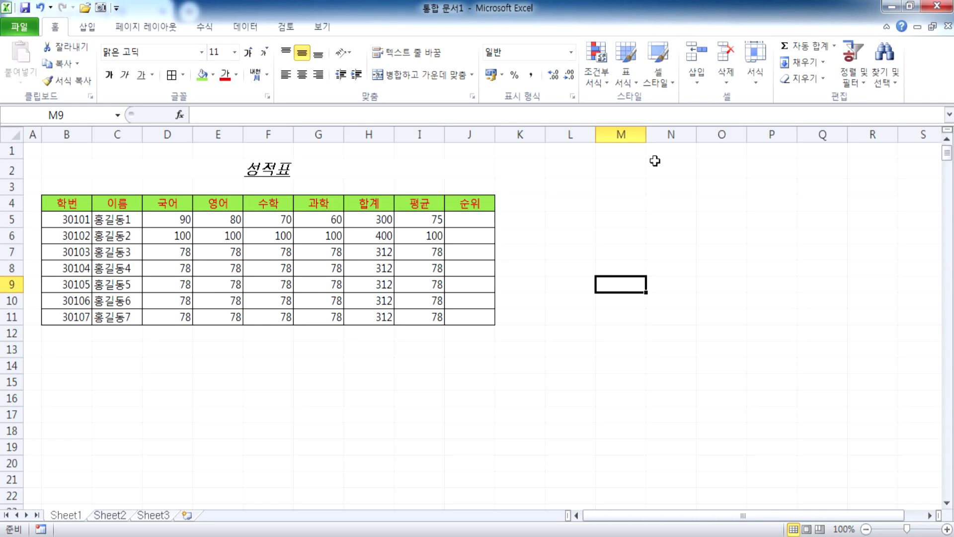
- Minimize the Excel, browser and Notepad windows to expose the Windows desktop
click(897, 6)
click(899, 6)
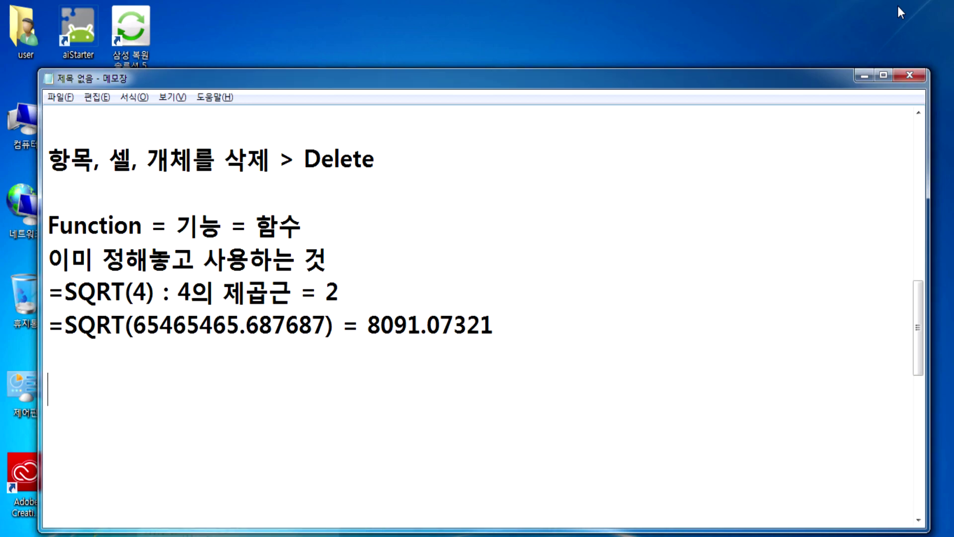
click(859, 75)
- Enlarge the desktop icons, shrink them to the small size, and enlarge them again
ctrl+scroll(373, 154, up, 3)
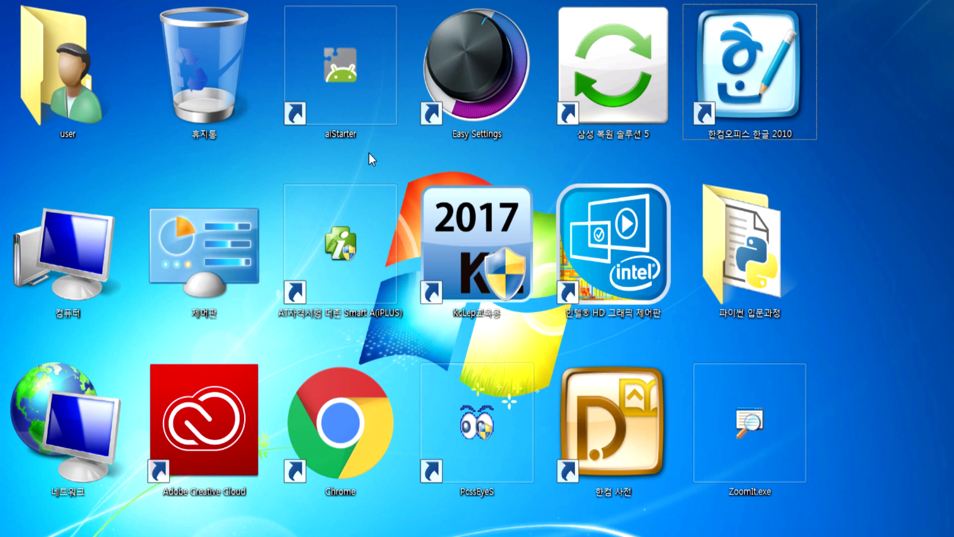
ctrl+scroll(368, 153, down, 4)
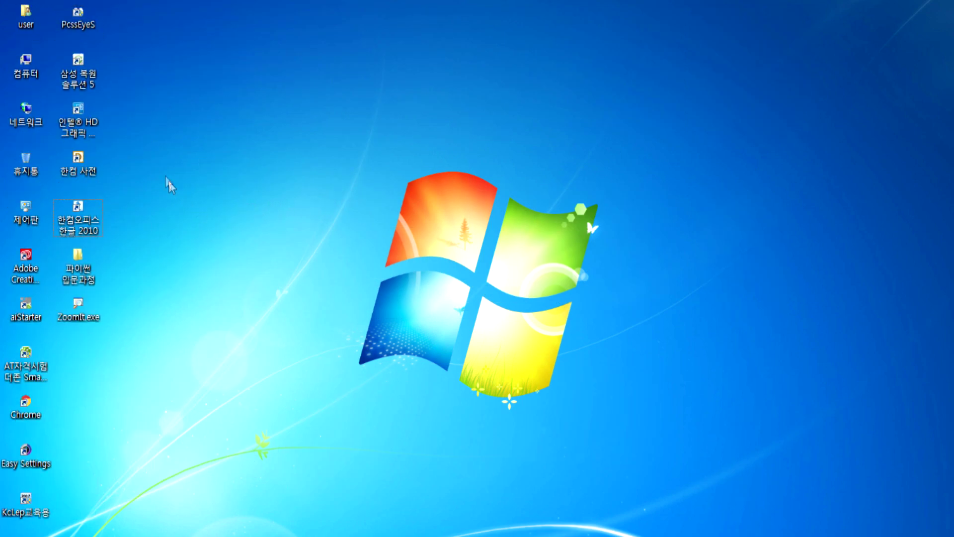
ctrl+scroll(217, 158, up, 4)
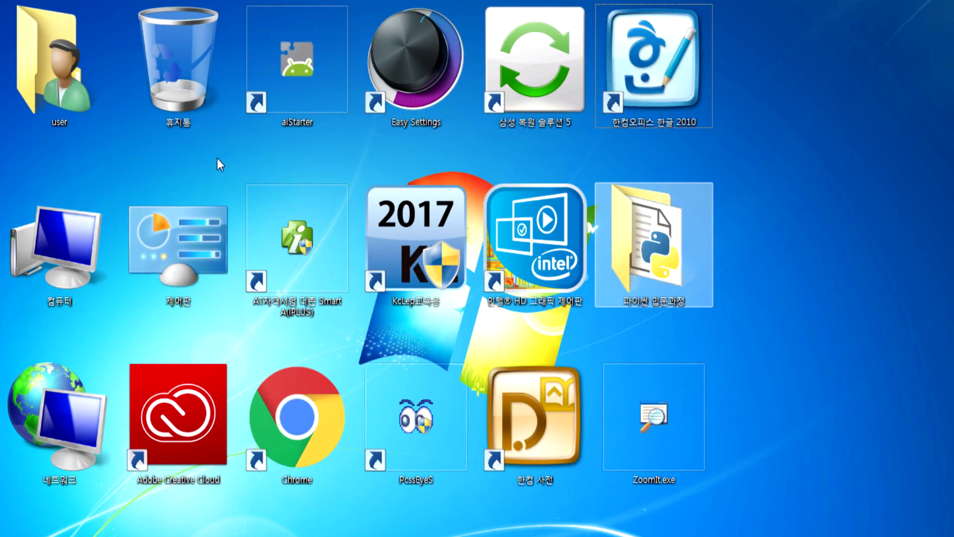
ctrl+scroll(217, 159, up, 2)
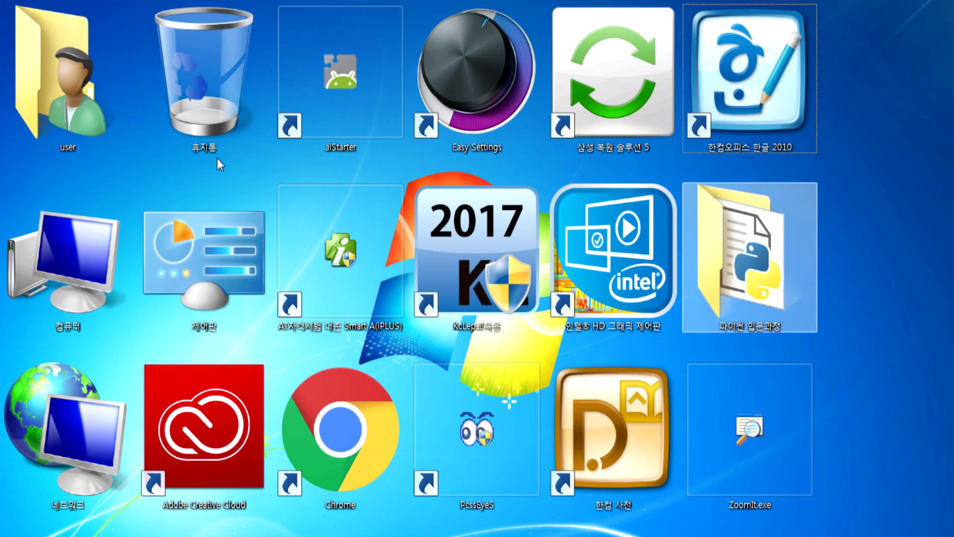